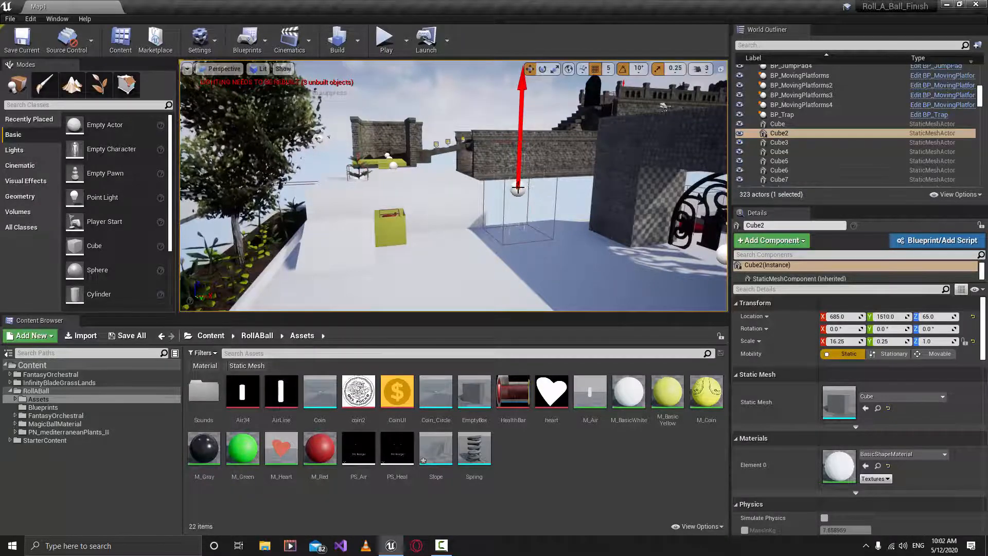
Examine the force zone, the yellow spring box and the surrounding platforms in the finished level
left_click(519, 210)
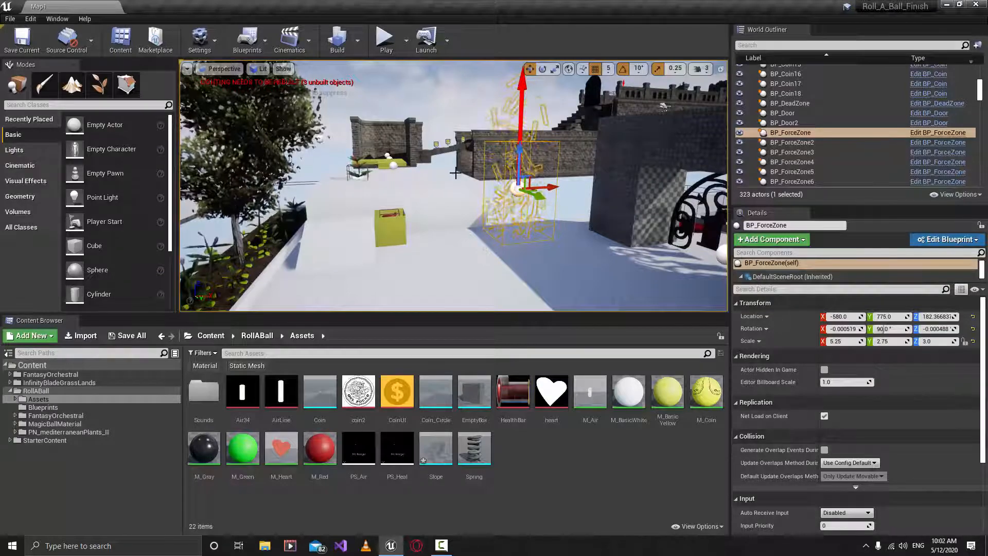
right_click_drag(432, 183, 474, 237)
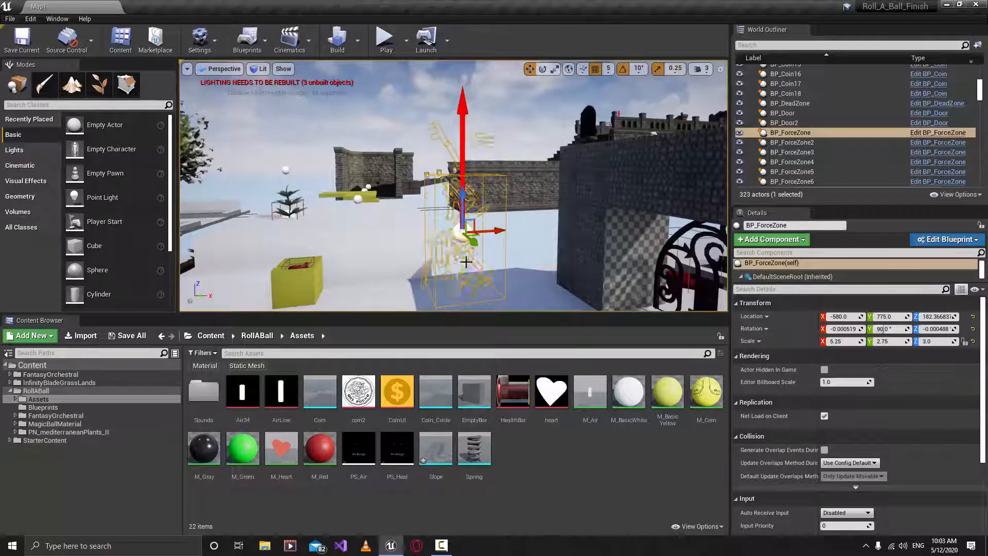
right_click_drag(495, 242, 506, 237)
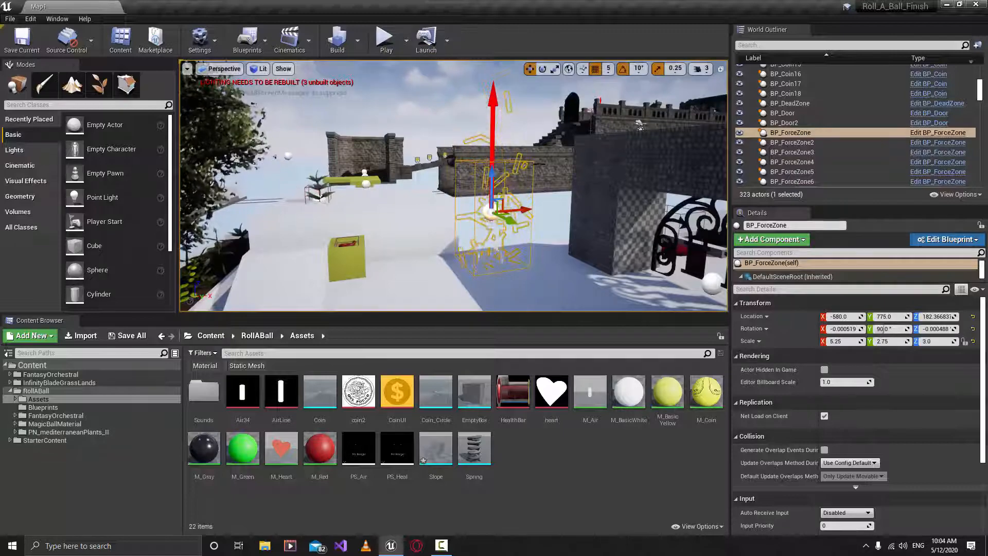
key("w")
right_click_drag(453, 180, 484, 219)
key("s")
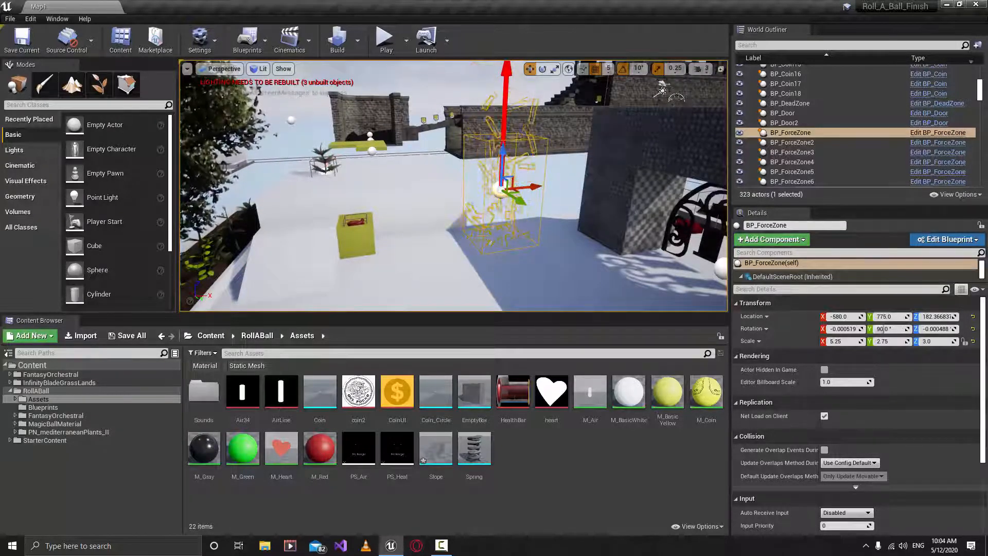
right_click_drag(484, 219, 458, 222)
right_click_drag(479, 184, 456, 207)
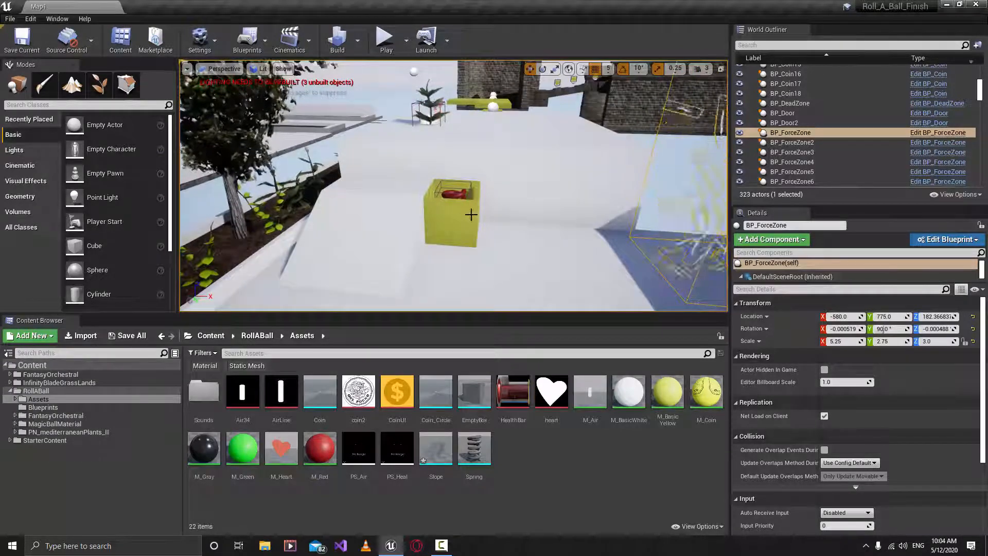
right_click_drag(470, 216, 462, 222)
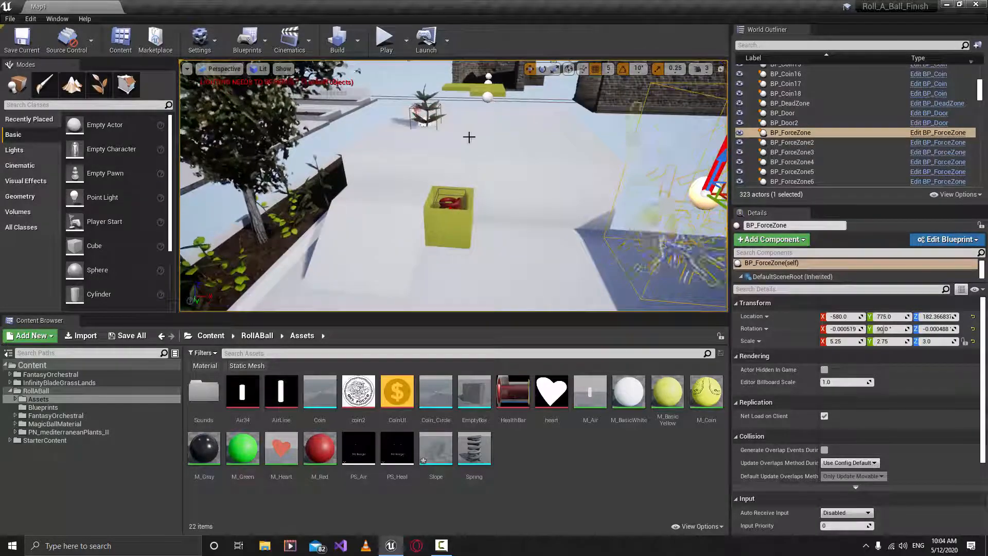
right_click_drag(464, 155, 474, 143)
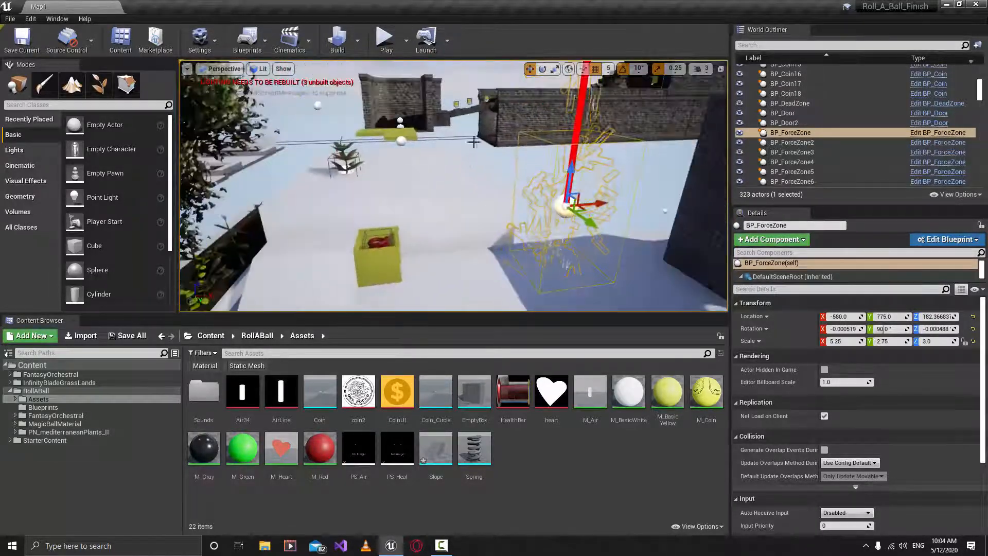
Play the level and roll the ball along the garden path, through the gate and into the force zone
left_click(385, 39)
key("w")
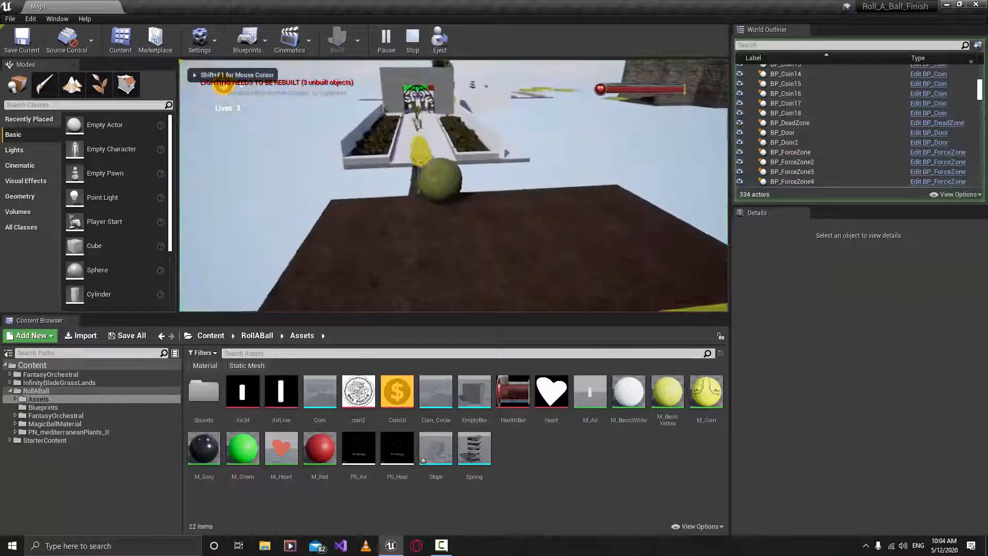
key("w")
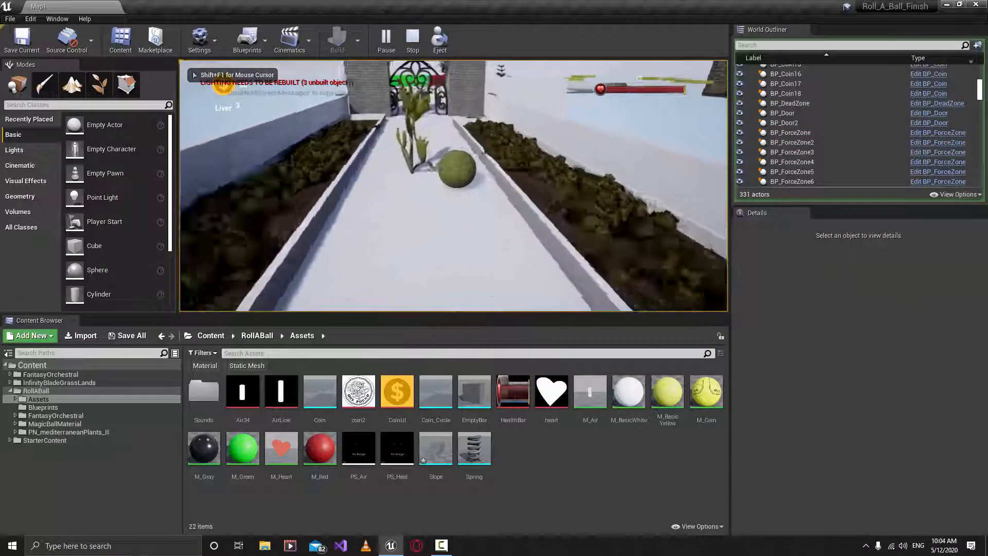
key("d")
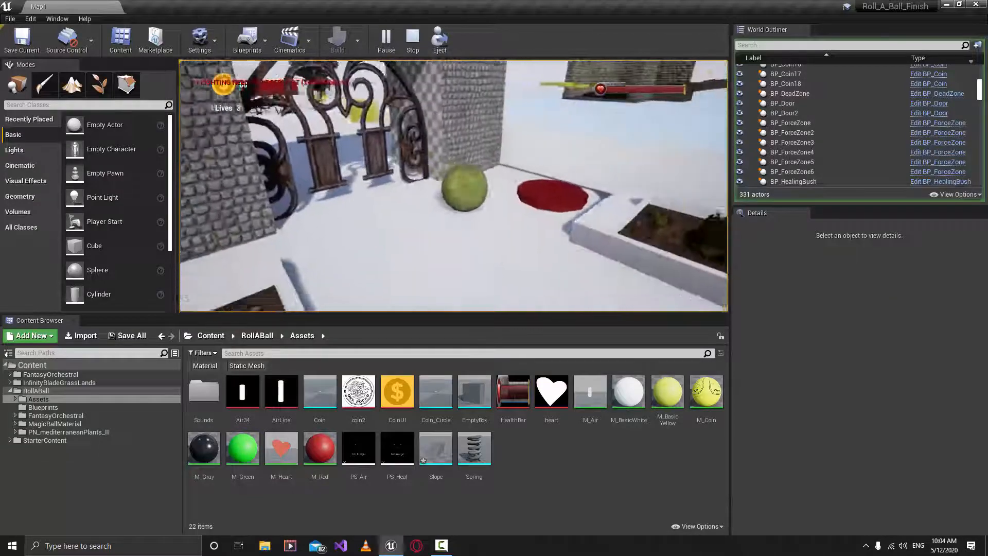
key("a")
key("w")
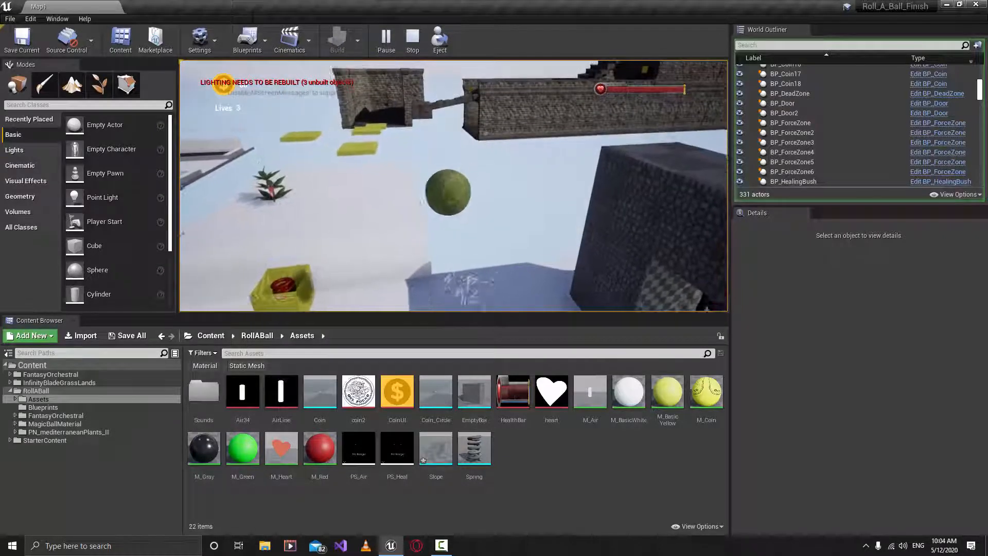
Roll the ball to the yellow spring box and bounce from it onto the upper ledge
key("s")
key("a")
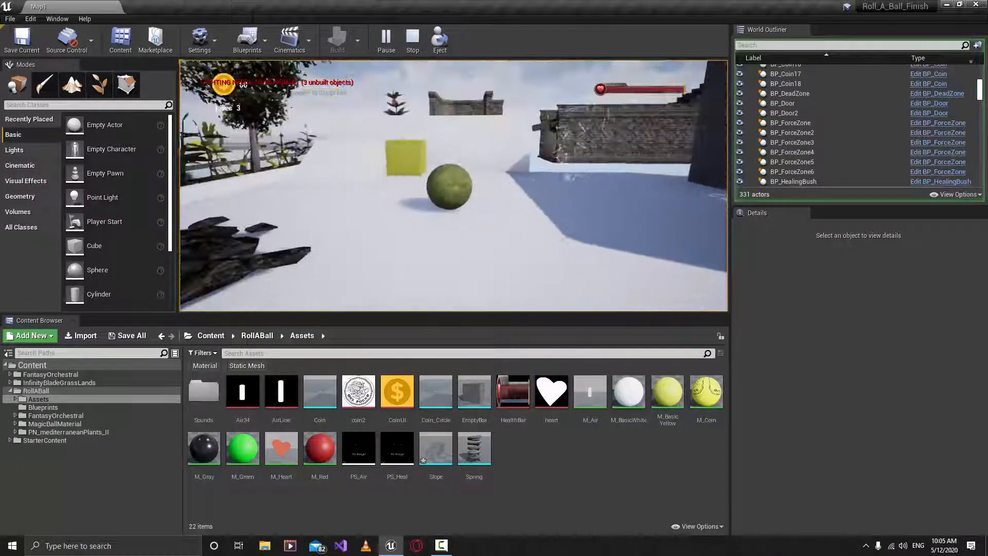
key("w")
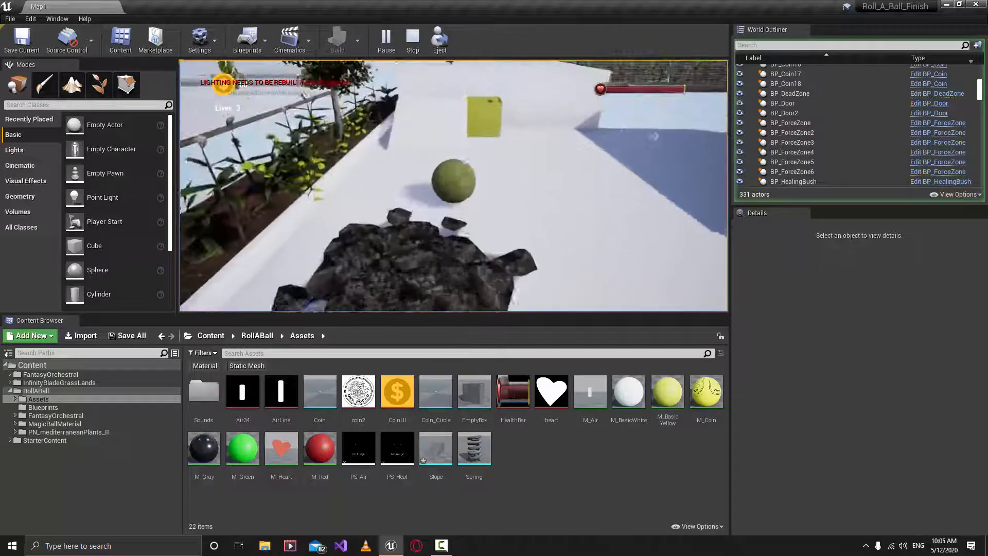
key("d")
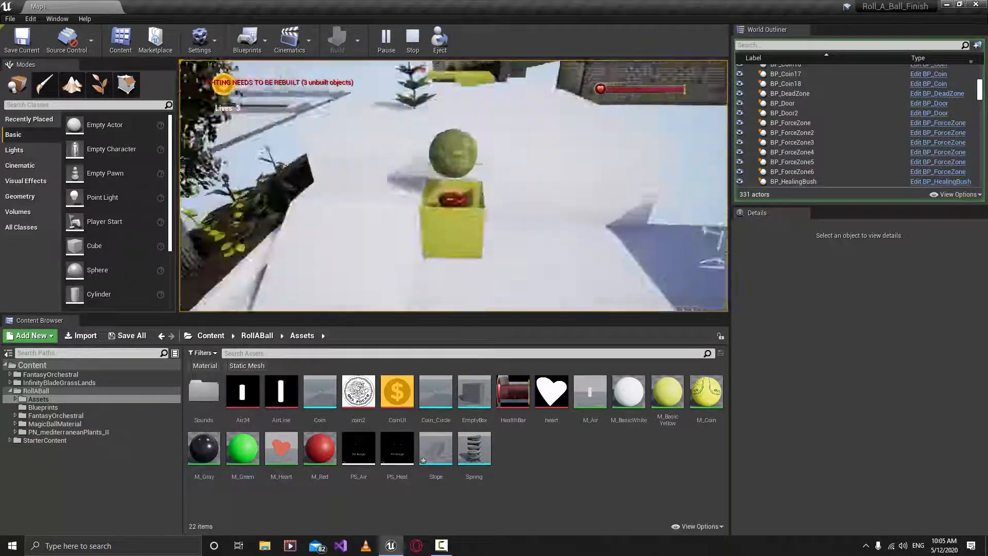
key("w")
key("s")
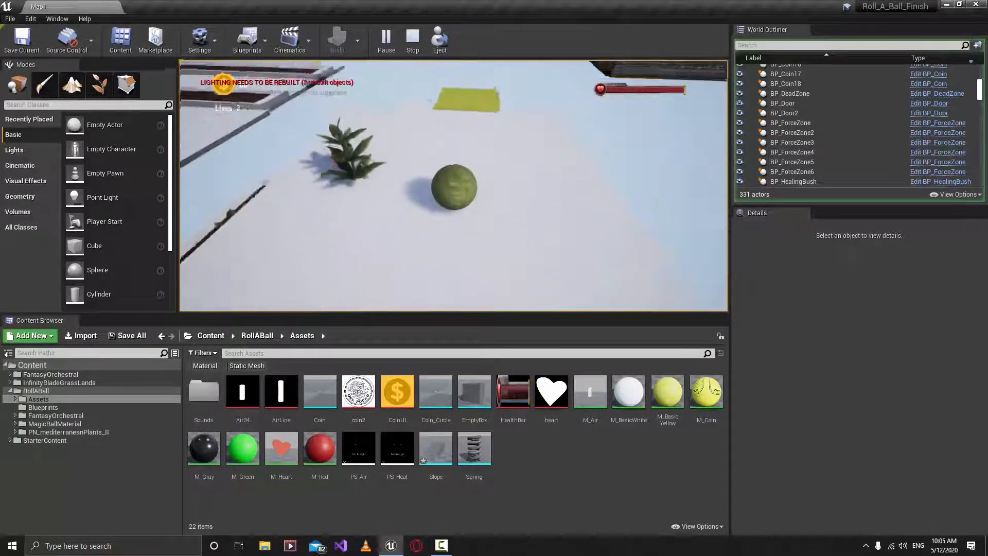
Ride the ball across the yellow moving platforms to the stone castle
key("w")
key("w")
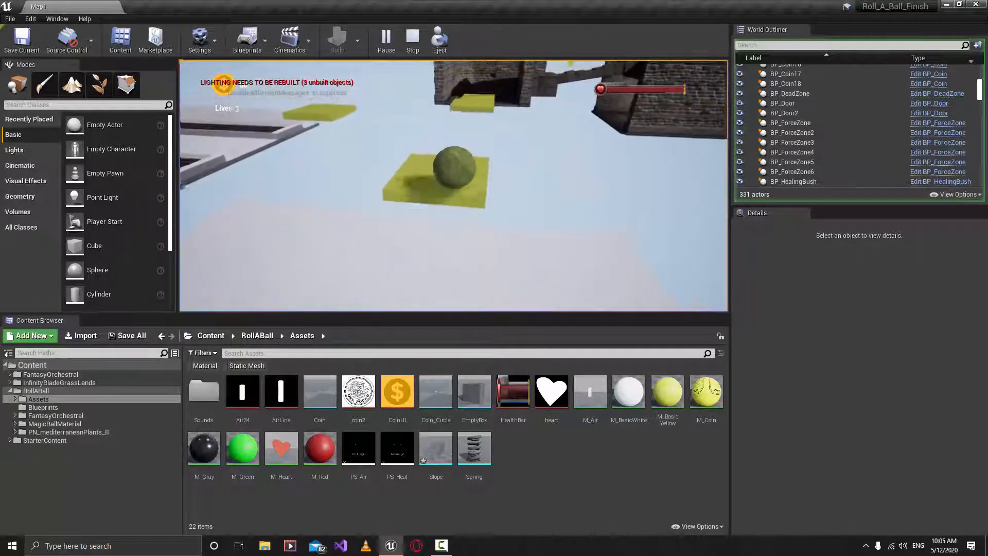
key("w")
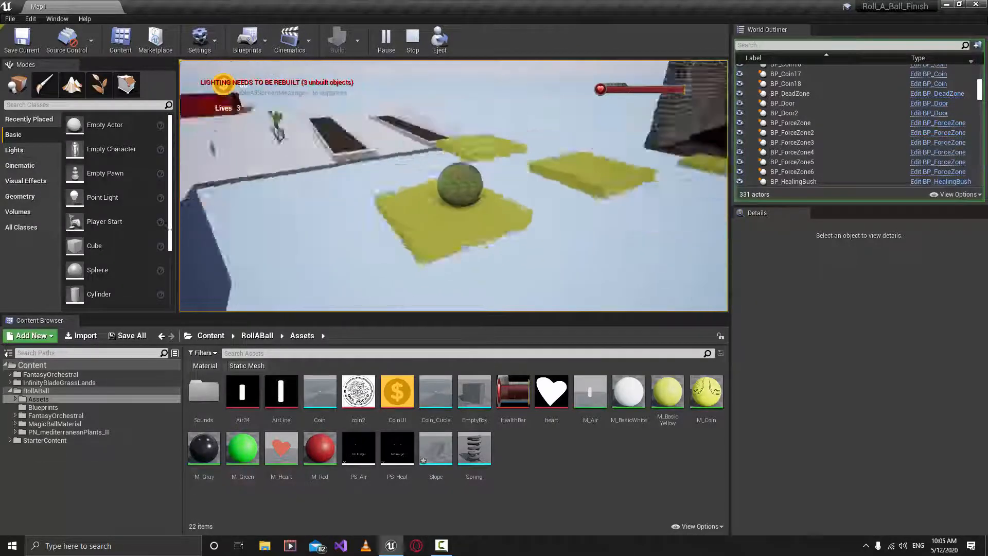
key("w")
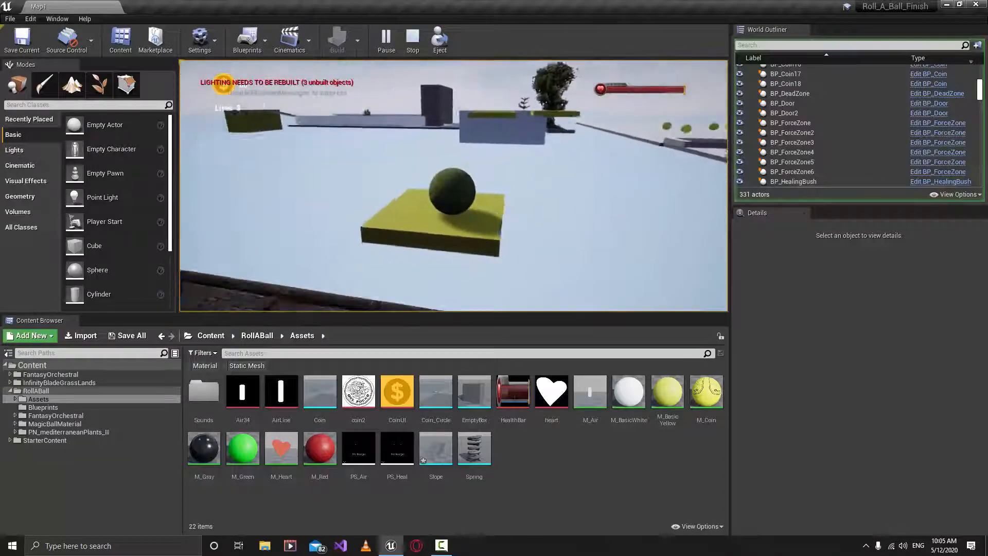
key("w")
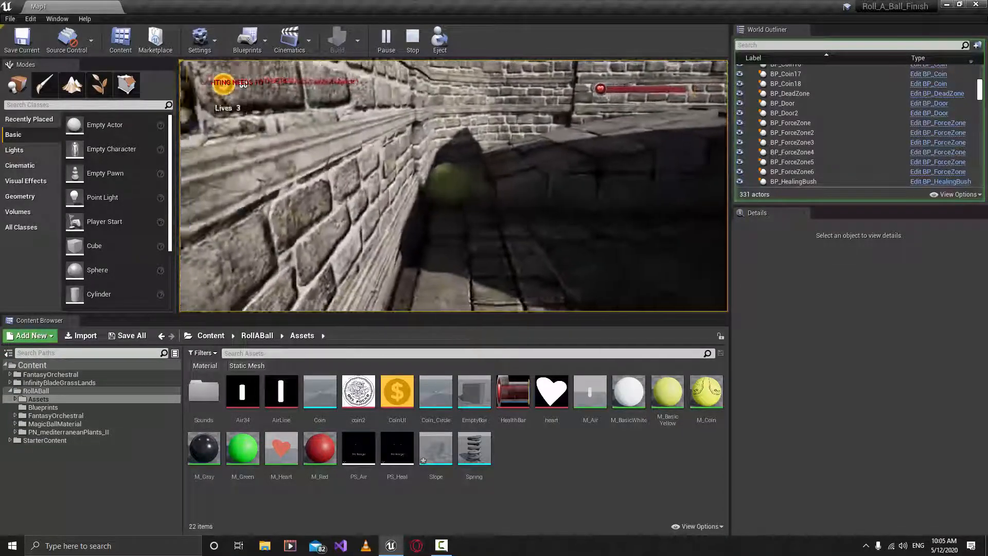
Roll the ball along the castle's stone walkway and collect the coins on the way
key("w")
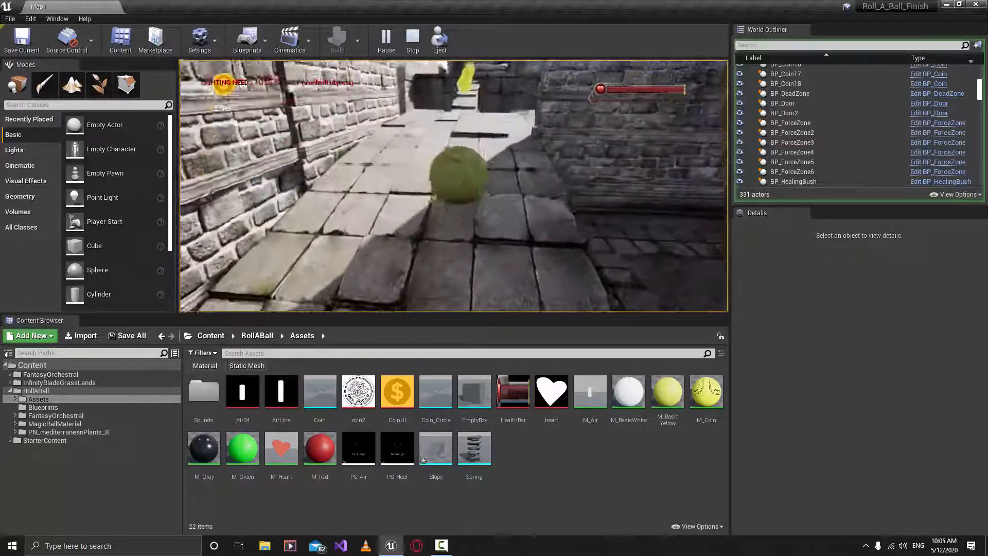
key("w")
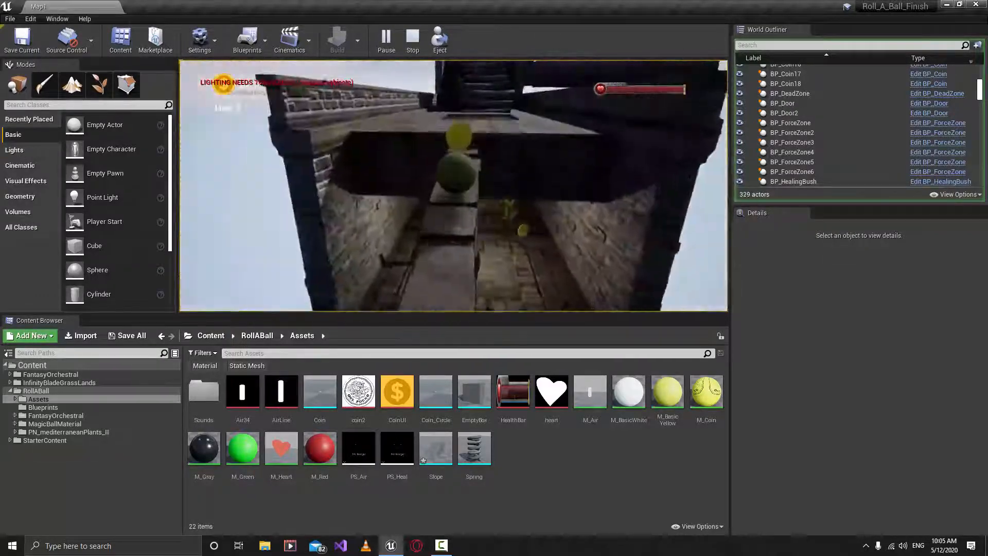
key("w")
key("w")
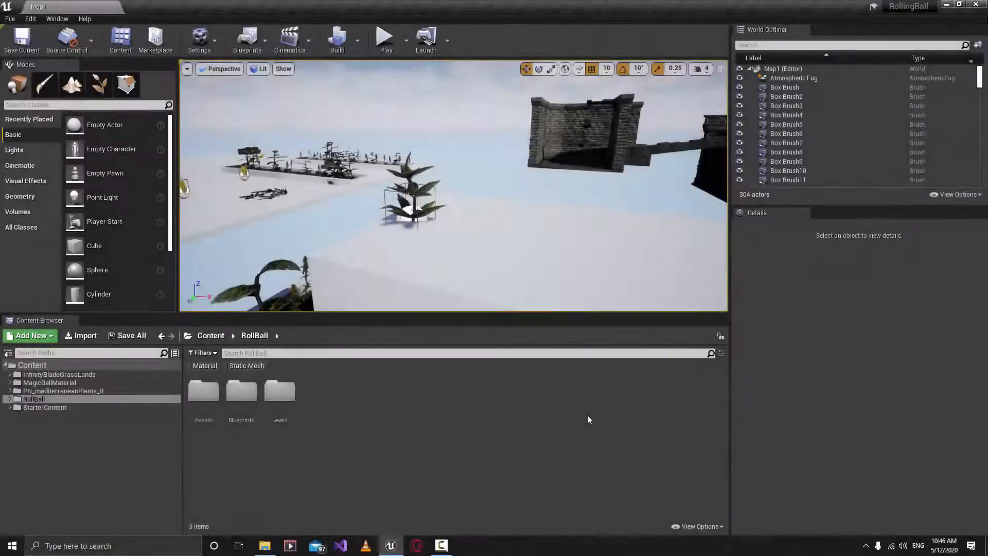
Import EmptyBox.fbx, Slope.fbx and Spring.fbx from File Explorer's Roll Ball Files 2 folder into RollBall's Assets folder
left_click(265, 546)
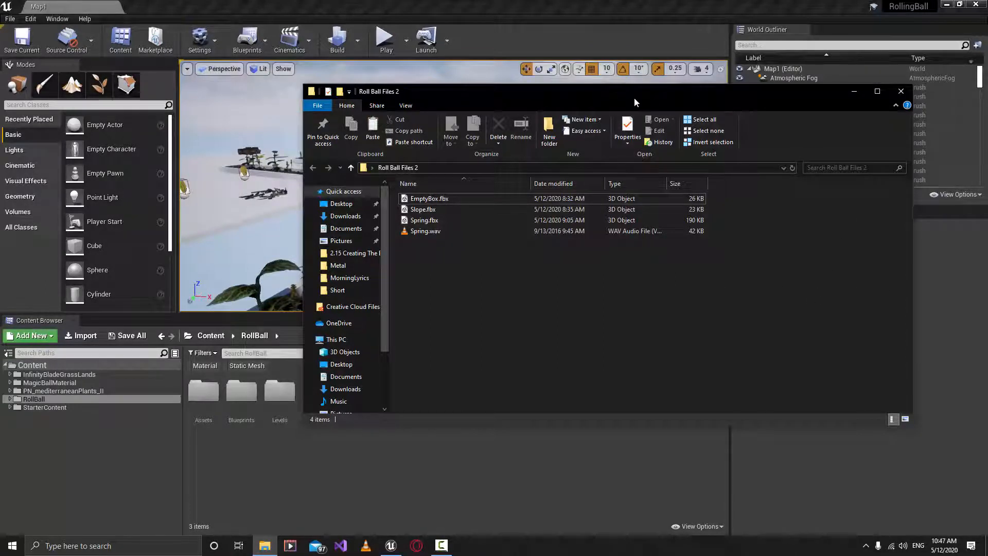
left_click_drag(634, 96, 644, 106)
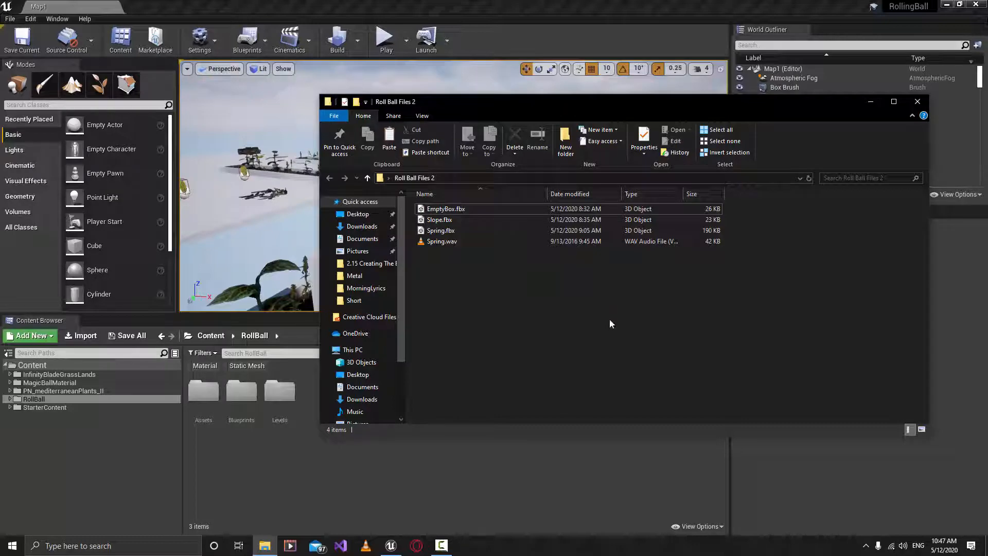
left_click(439, 503)
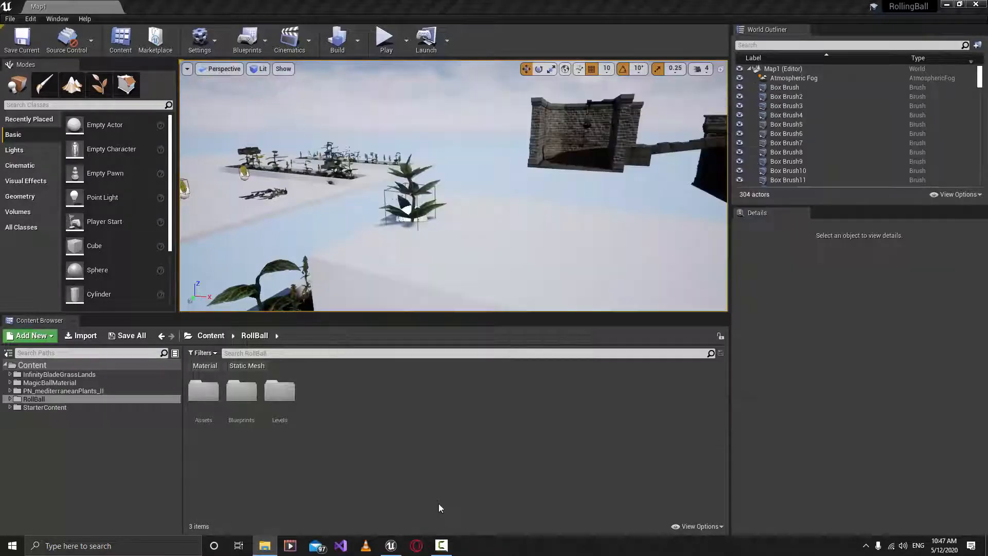
double_click(204, 394)
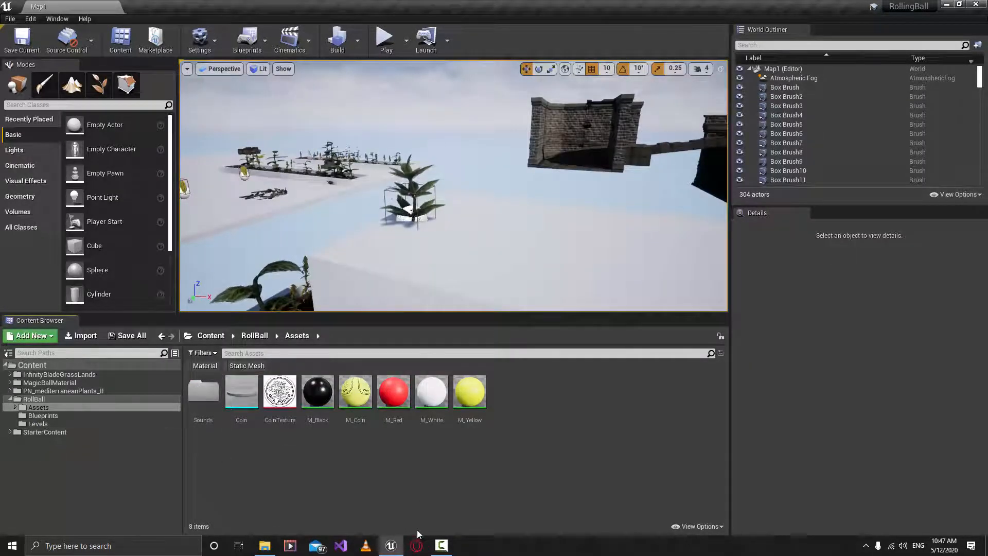
left_click(270, 550)
left_click(476, 209)
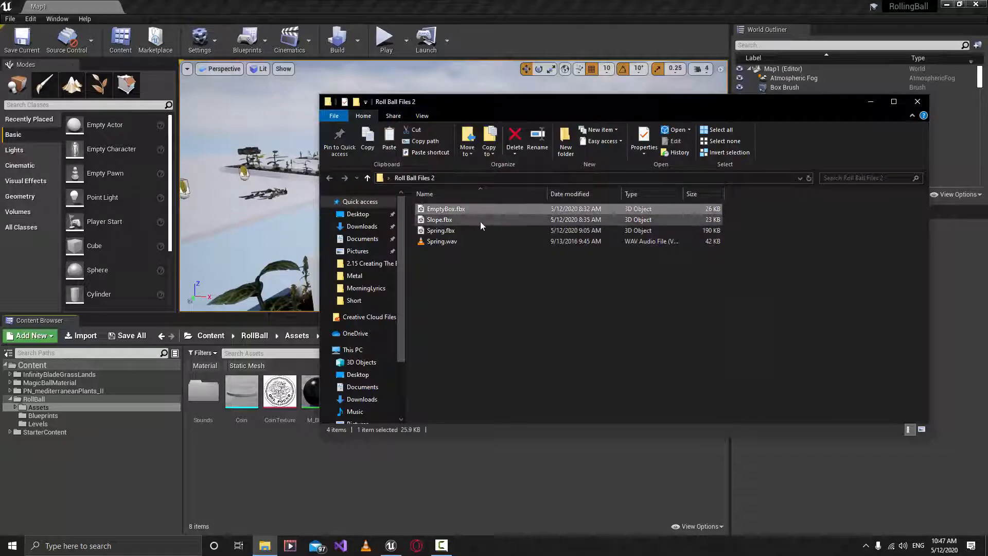
left_click(468, 229, "shift")
left_click_drag(467, 230, 484, 496)
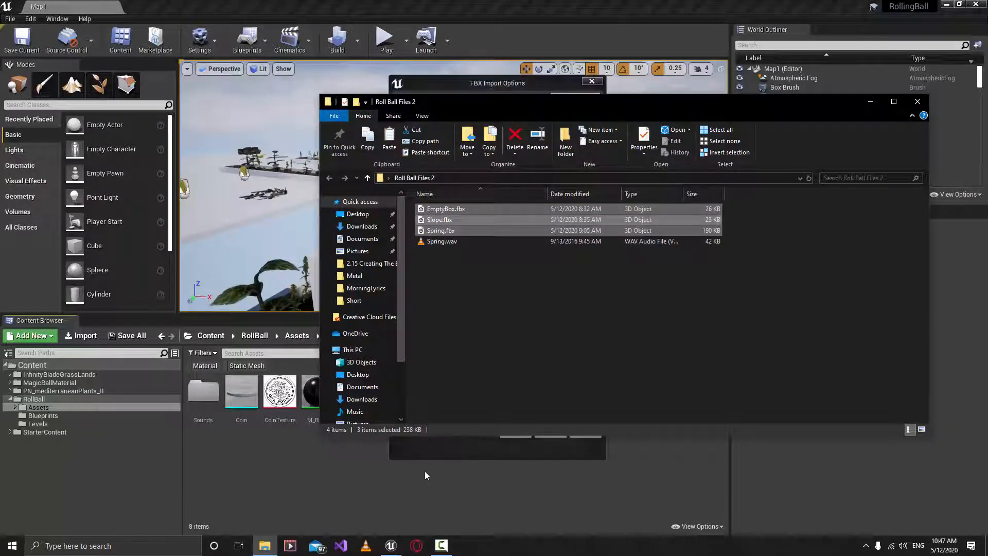
left_click(453, 450)
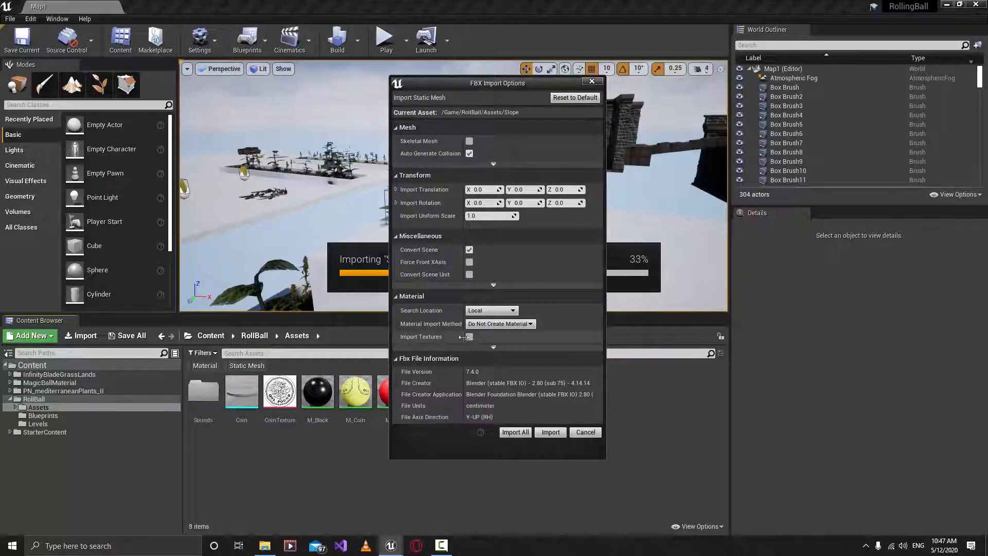
left_click(519, 434)
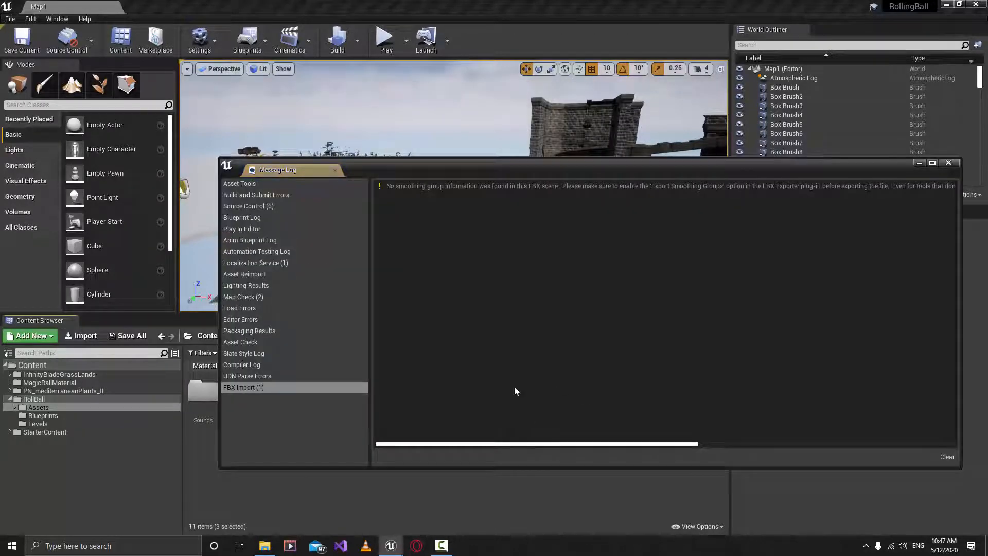
left_click(952, 162)
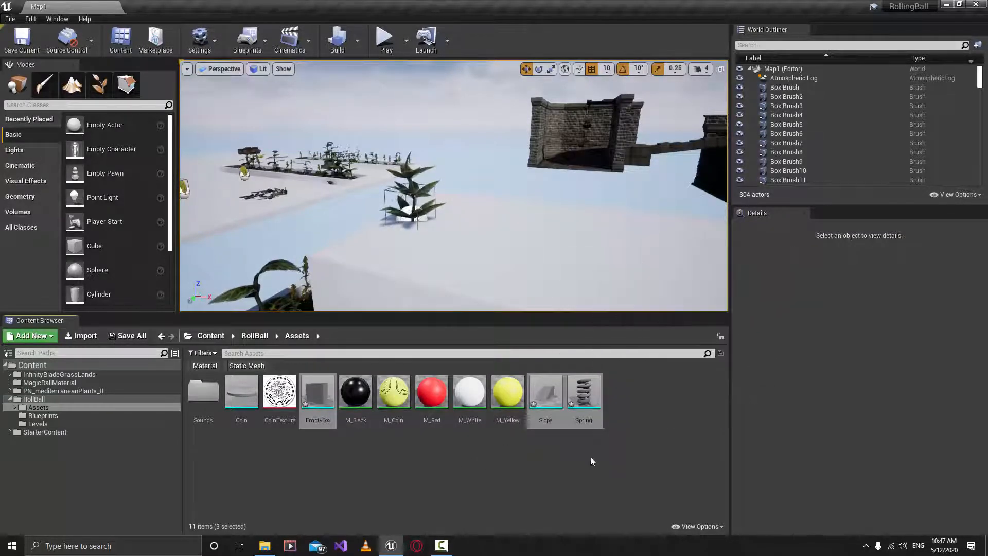
left_click(529, 451)
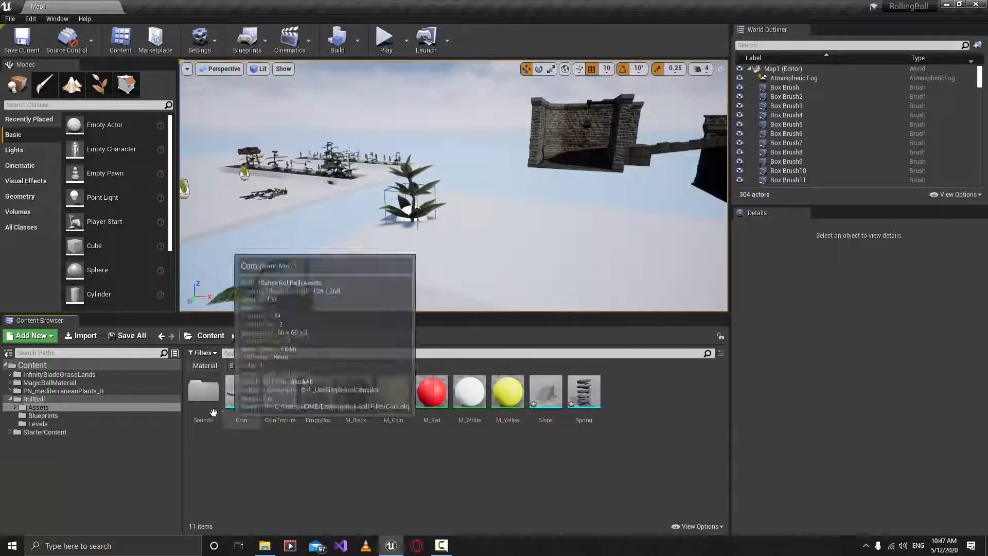
Import Spring.wav from File Explorer's Roll Ball Files 2 folder into the Sounds folder inside Assets
double_click(203, 391)
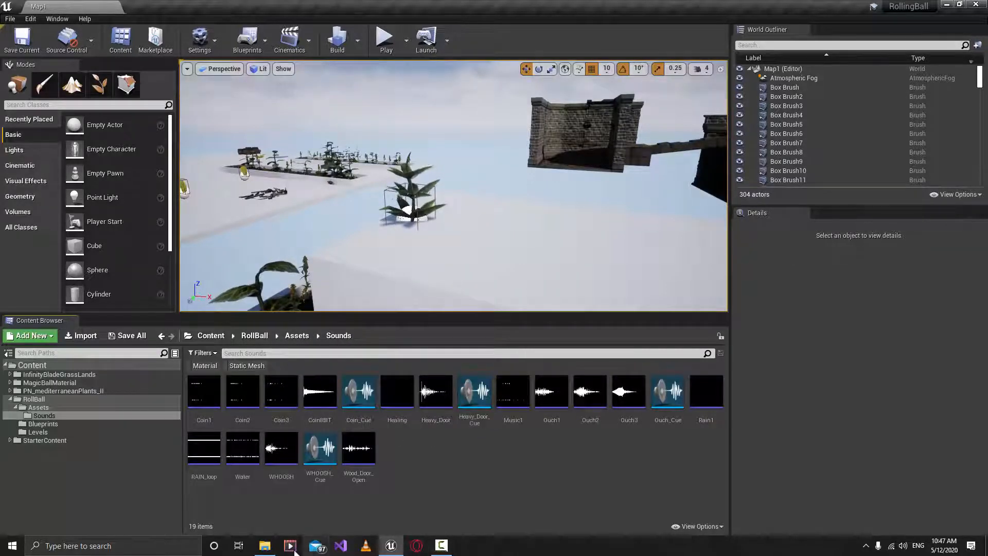
left_click(264, 545)
left_click(490, 281)
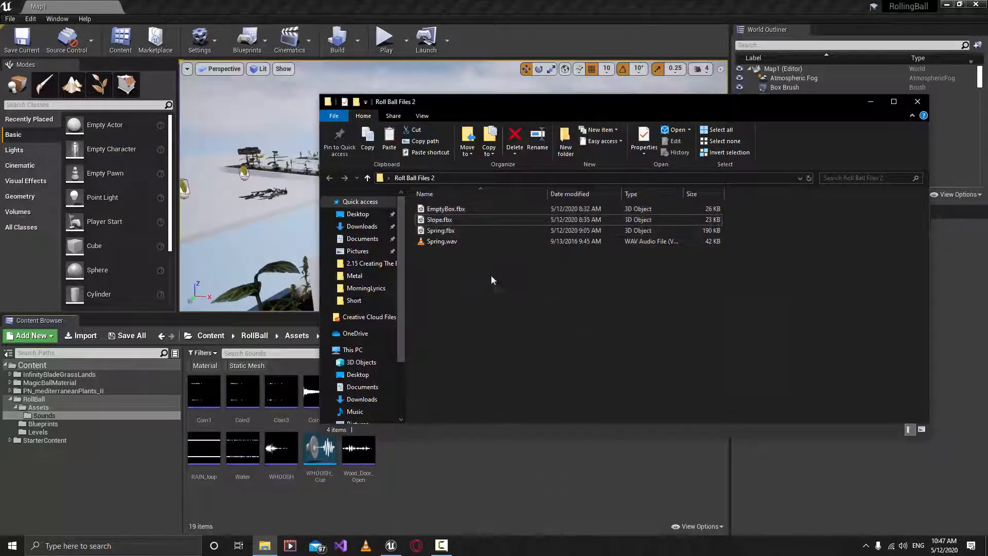
left_click(466, 241)
left_click_drag(480, 245, 515, 487)
left_click(505, 475)
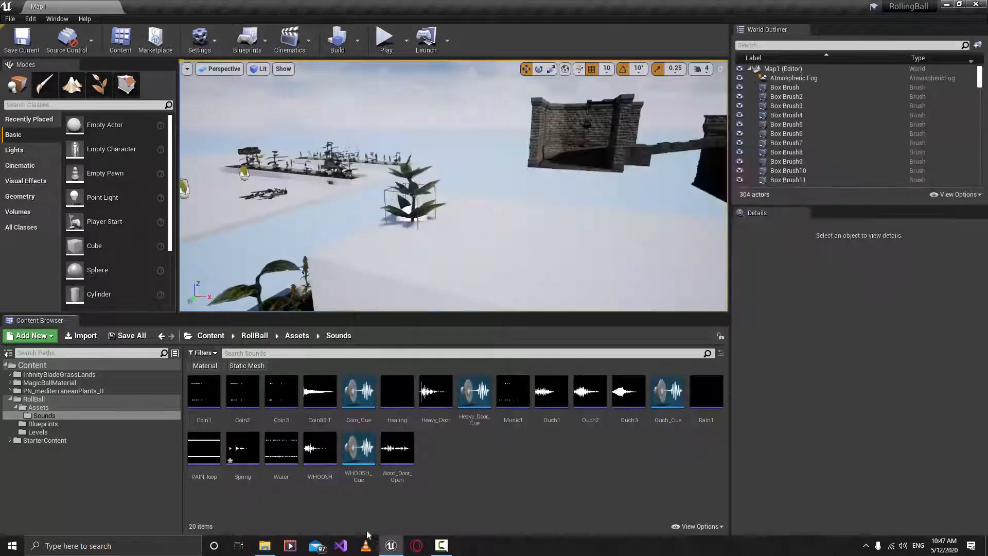
left_click(264, 546)
left_click(264, 545)
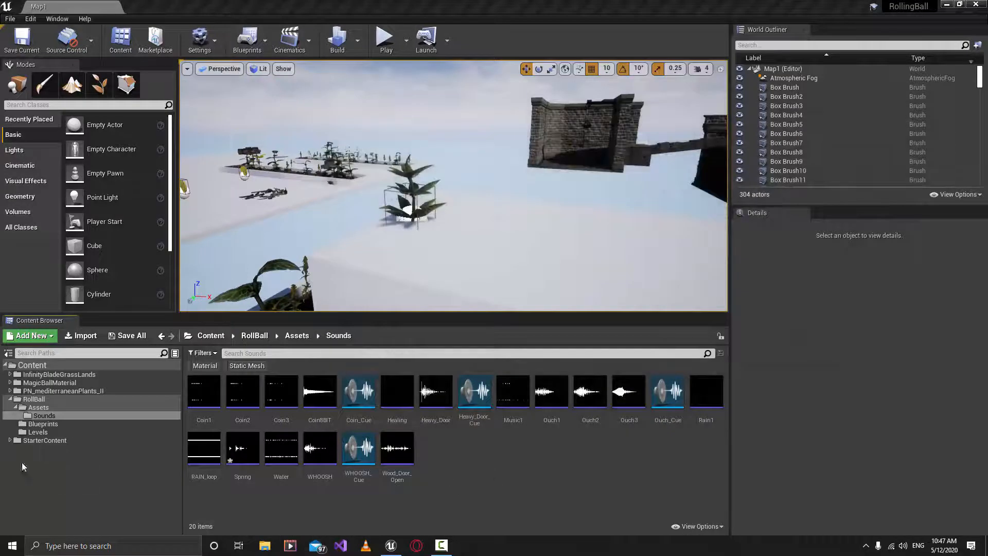
left_click(51, 423)
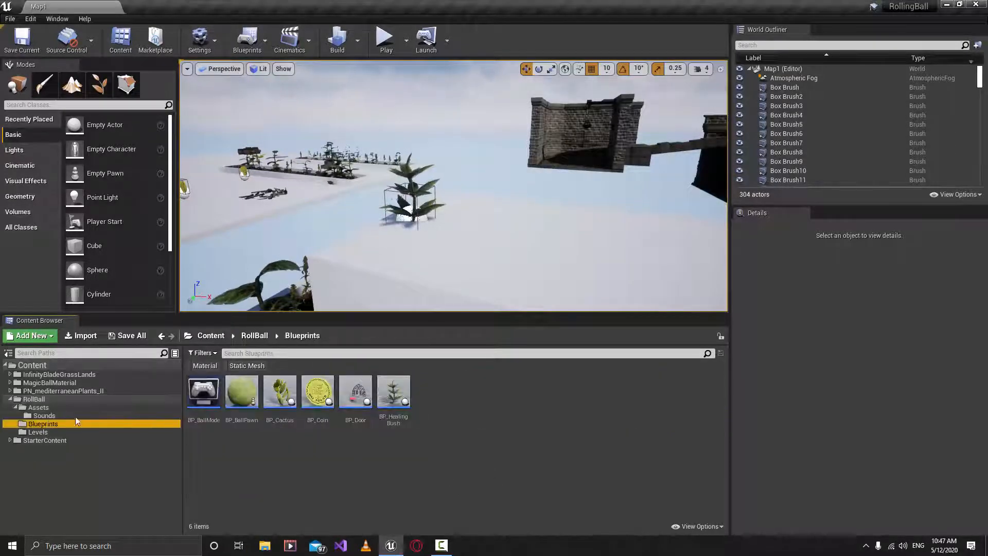
left_click(55, 409)
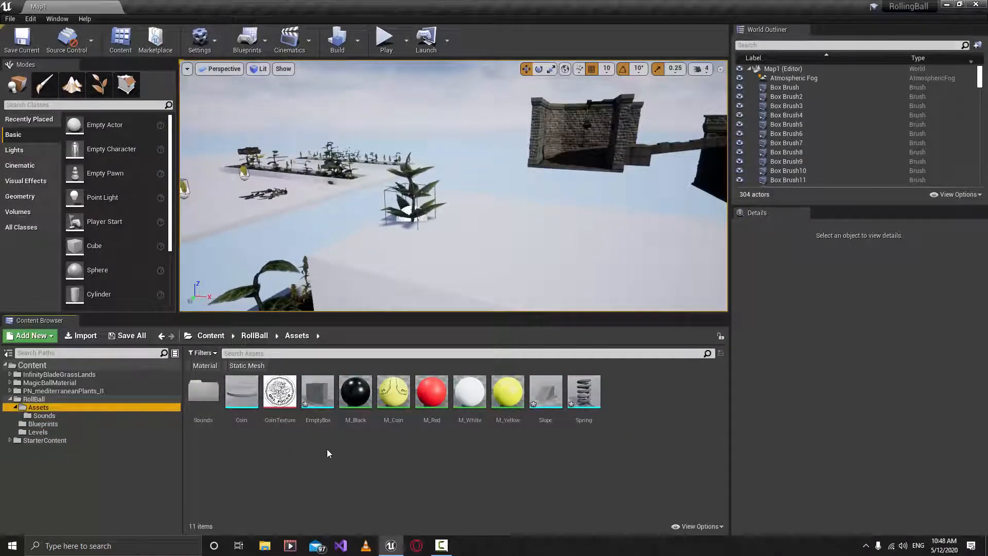
key("s")
mouse_move(381, 242)
right_mouse_down()
mouse_move(383, 263)
mouse_move(329, 258)
mouse_move(505, 252)
mouse_move(355, 257)
mouse_move(352, 214)
mouse_move(379, 223)
right_mouse_up()
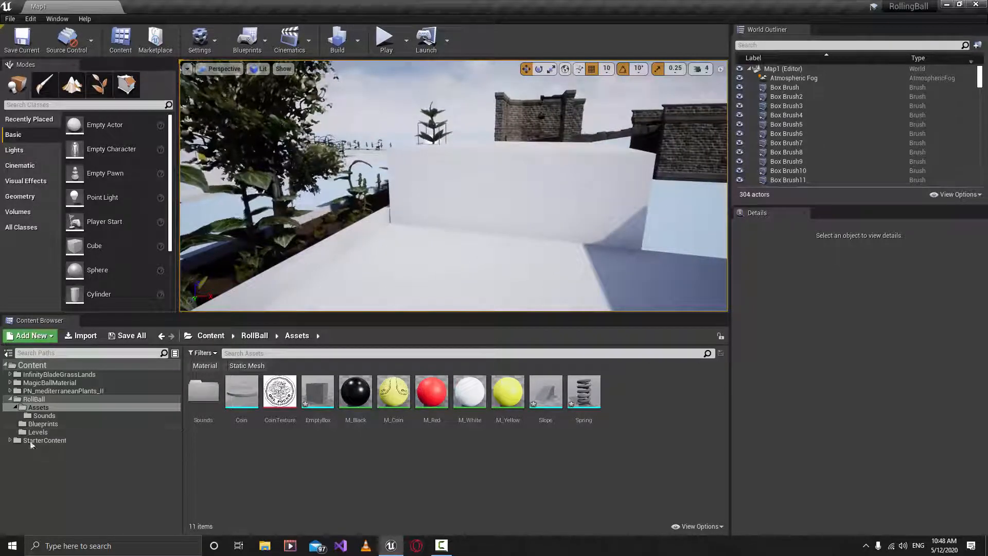
Create an Actor-based Blueprint Class named BP_JumpBox in RollBall's Blueprints folder
left_click(52, 423)
right_click(364, 463)
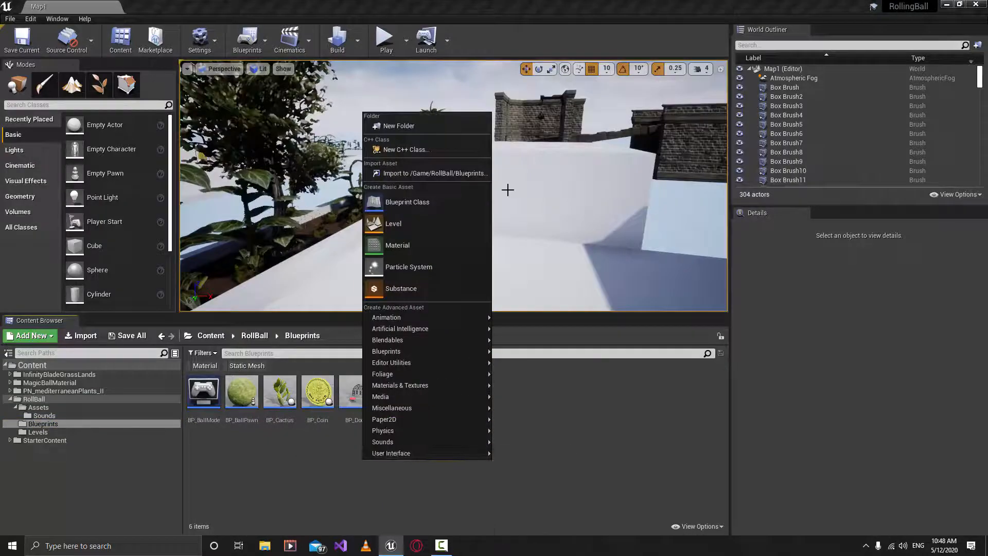
left_click(419, 203)
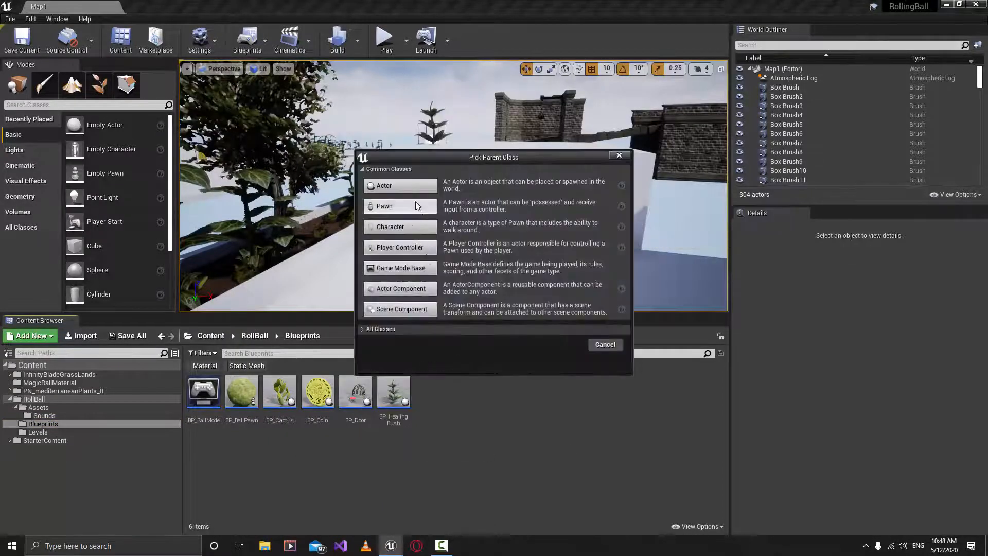
left_click(421, 184)
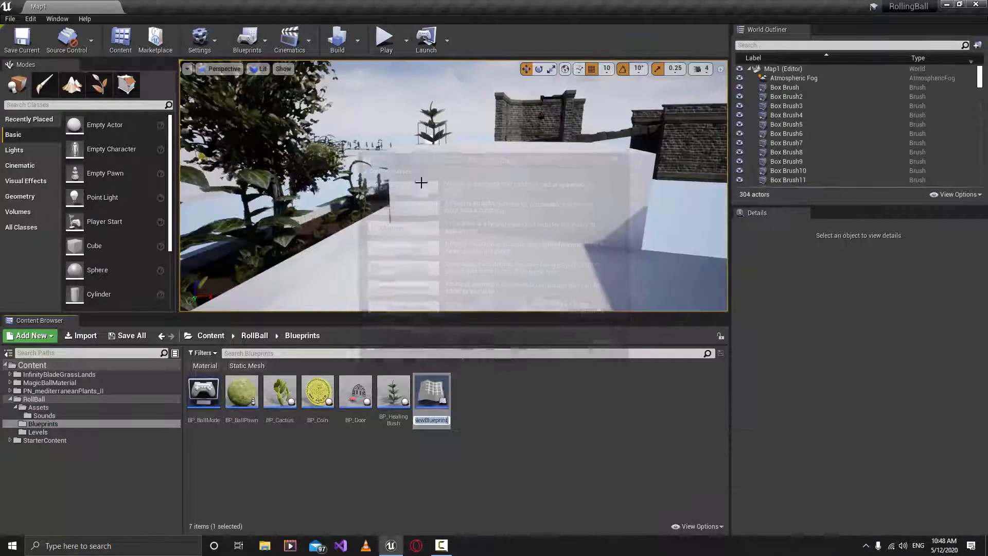
type("BP_")
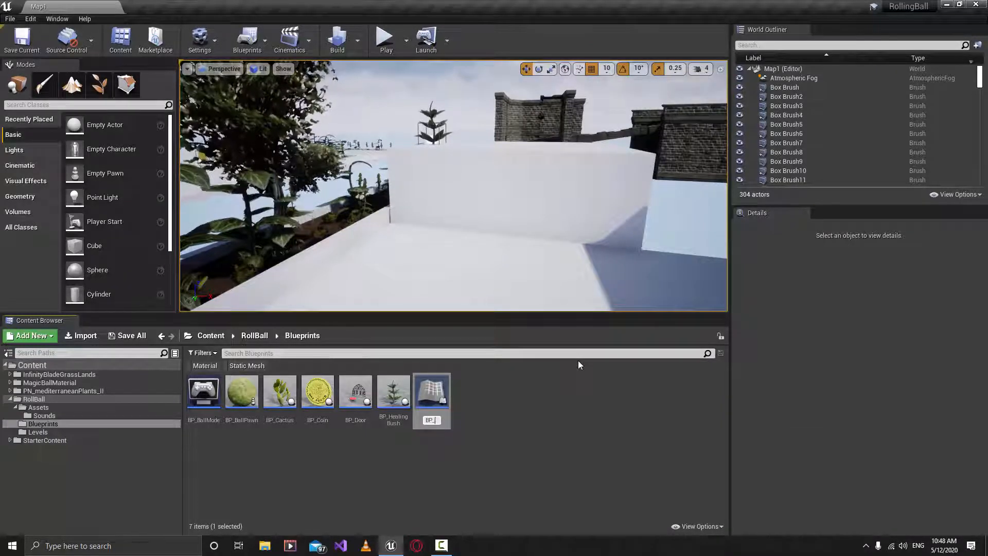
type("JumpPad")
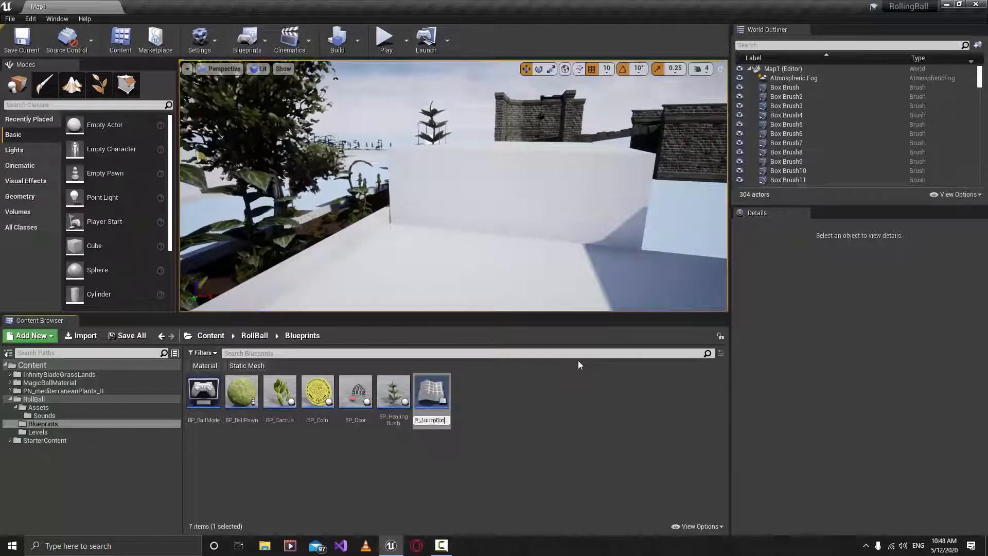
key("Return")
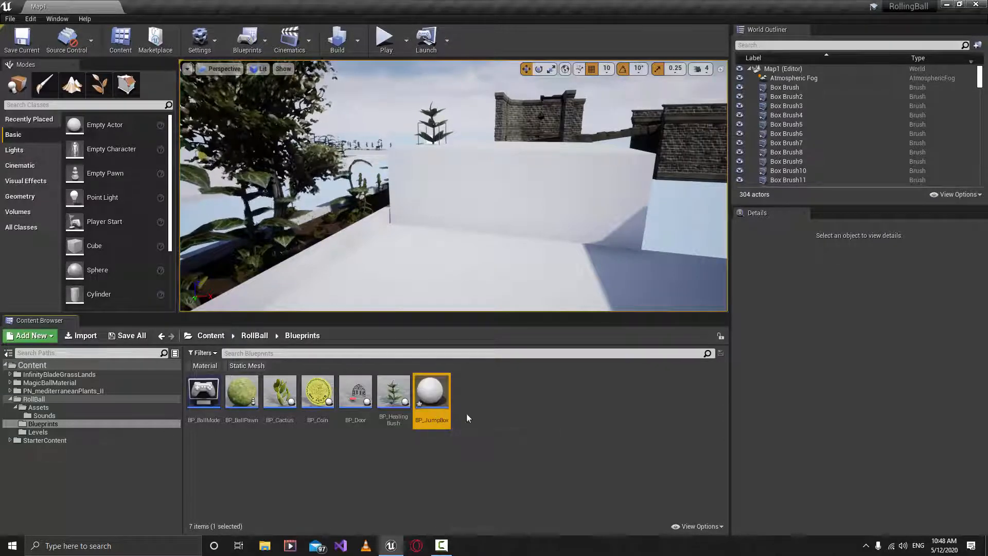
Open BP_JumpBox for editing and place its editor tab after the Map1 tab
double_click(435, 396)
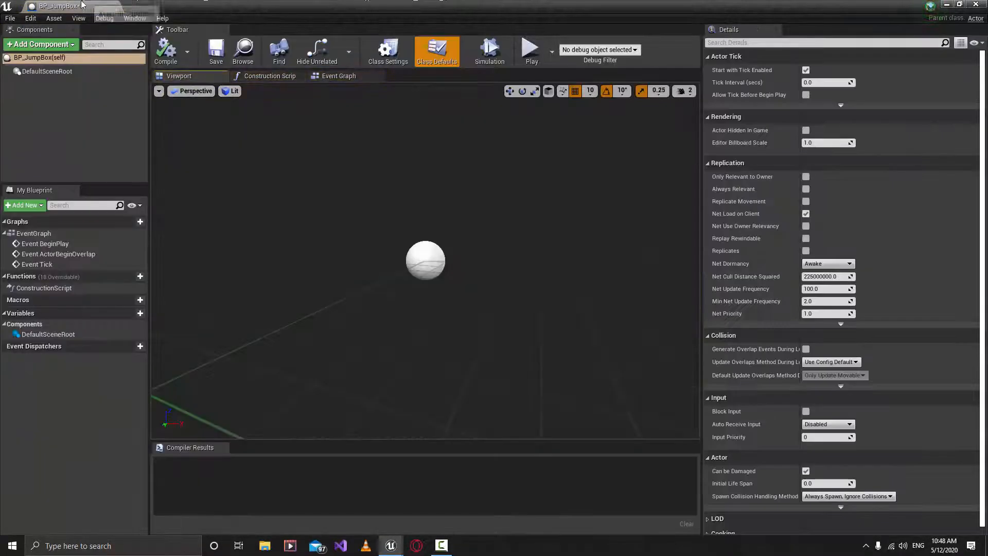
left_click(228, 7)
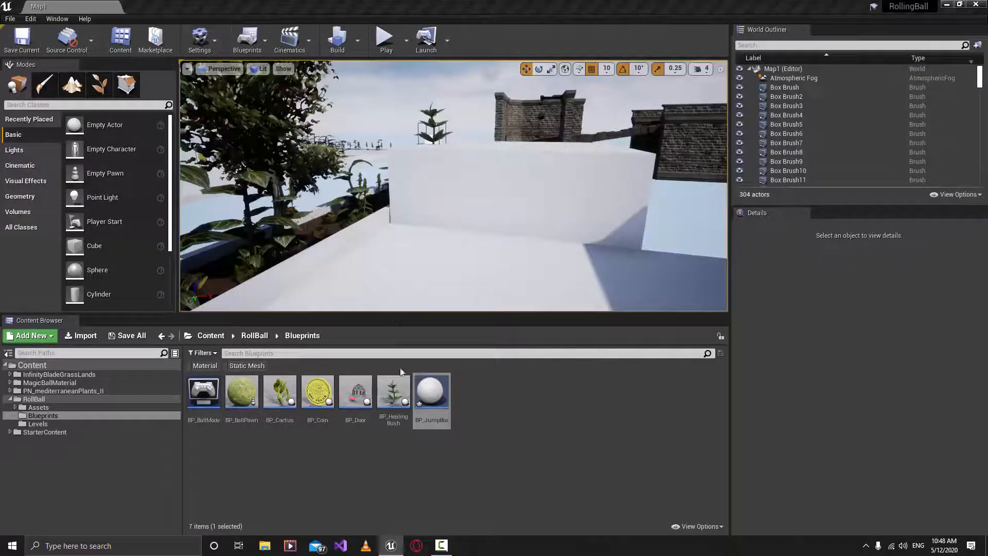
double_click(415, 421)
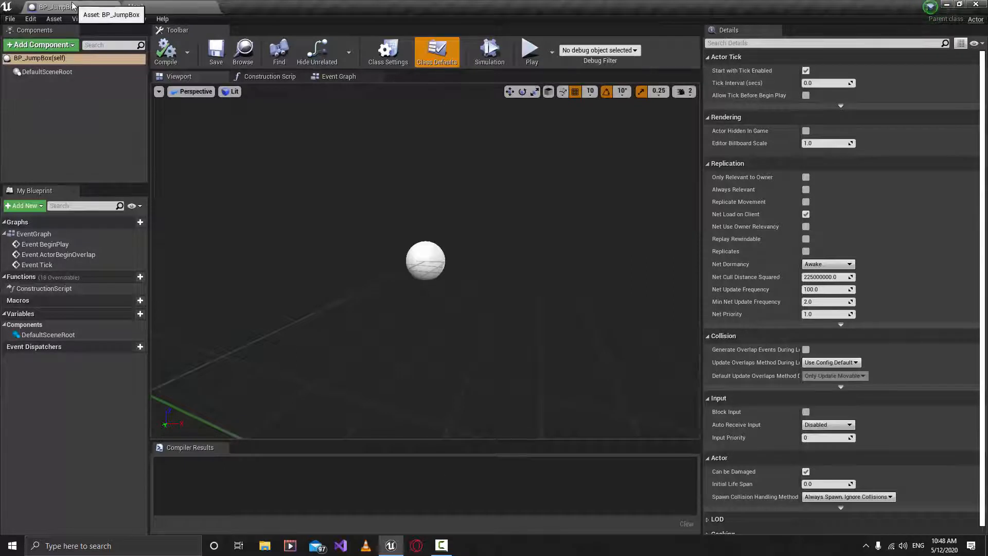
left_click_drag(73, 5, 173, 4)
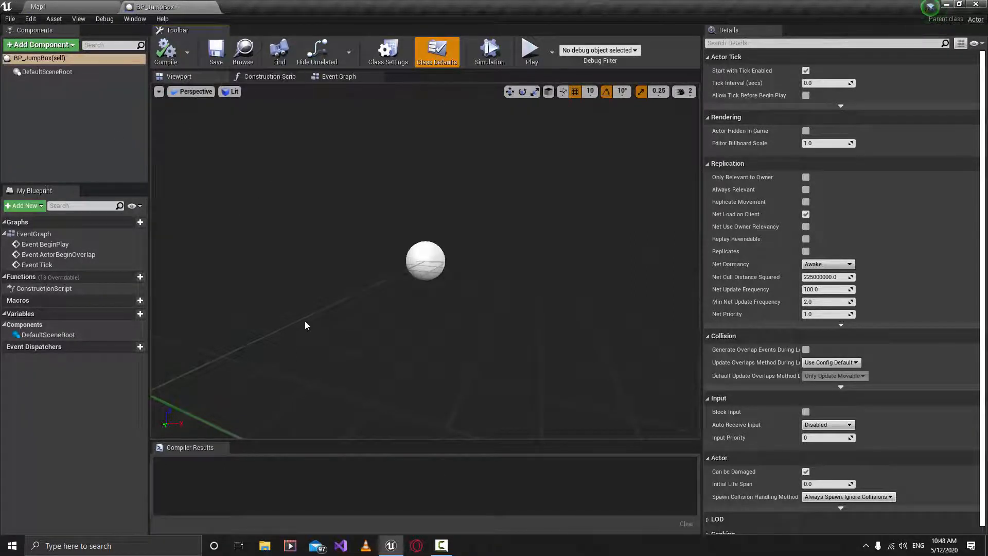
Add a Static Mesh component named EmptyBox to BP_JumpBox
left_click(41, 45)
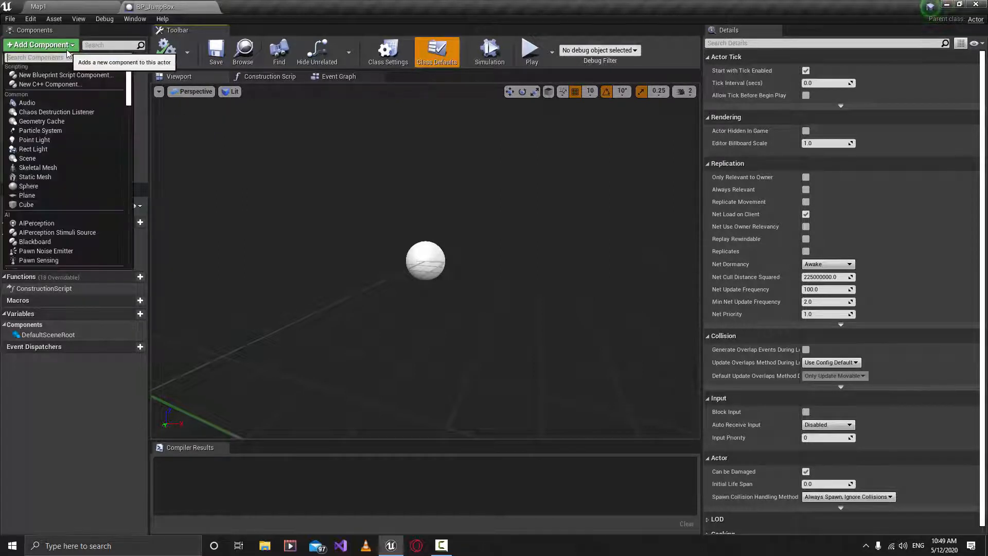
type("stat")
key("Down")
key("Down")
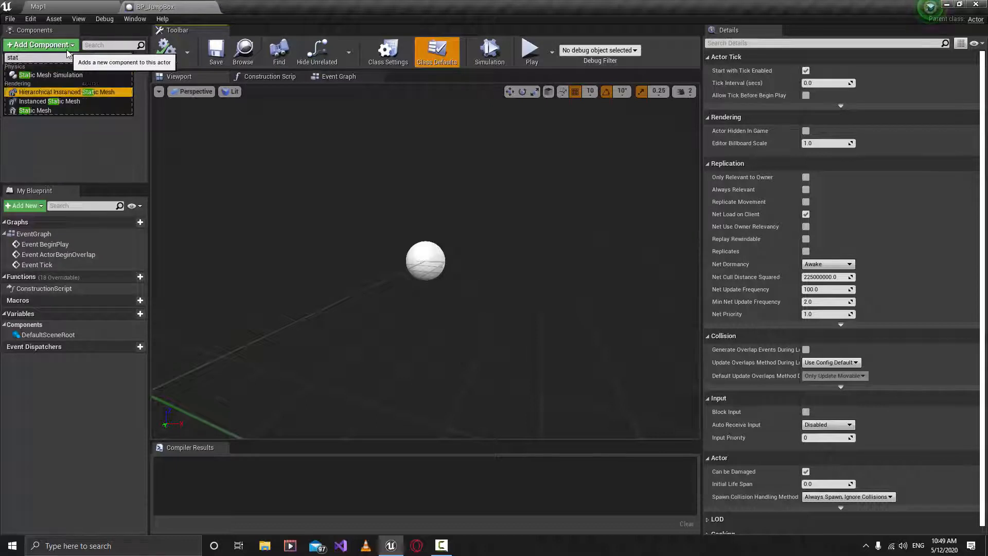
key("Down")
key("Down")
key("Return")
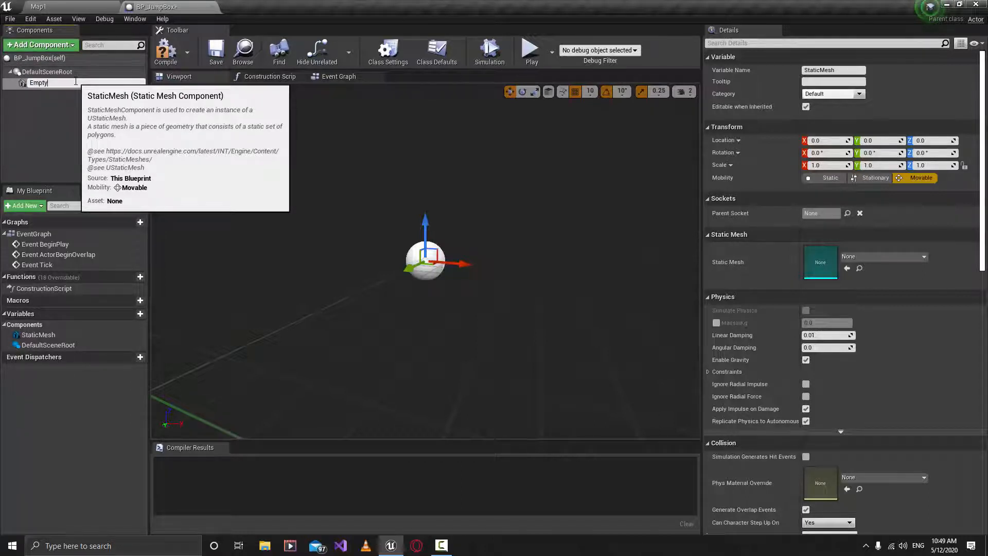
type("EmptyBox")
key("Return")
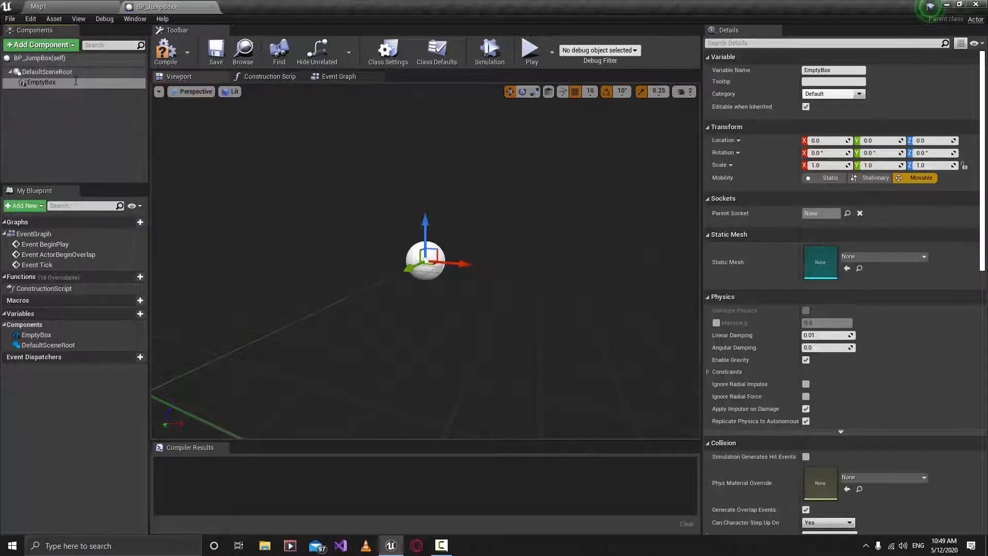
Assign the EmptyBox static mesh to the EmptyBox component
left_click(891, 257)
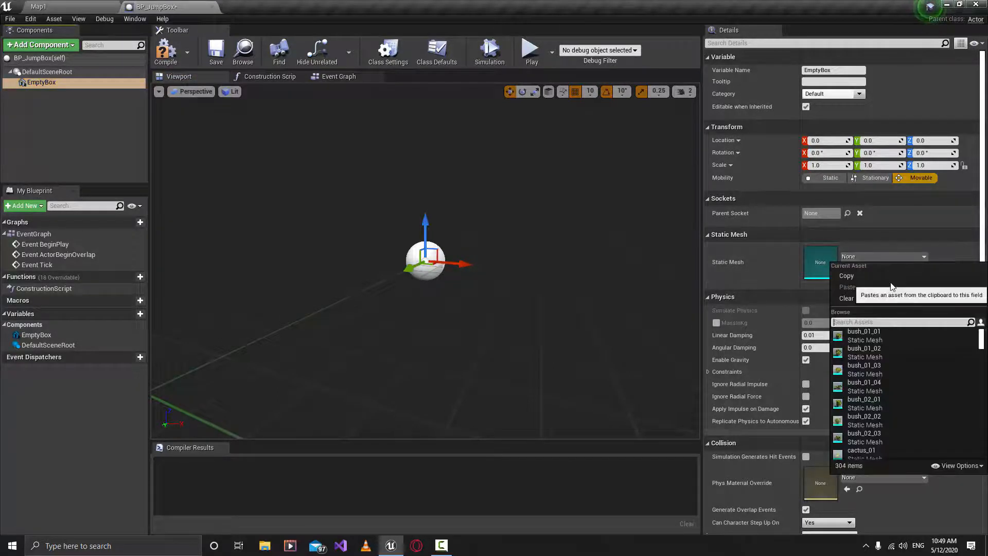
type("empty")
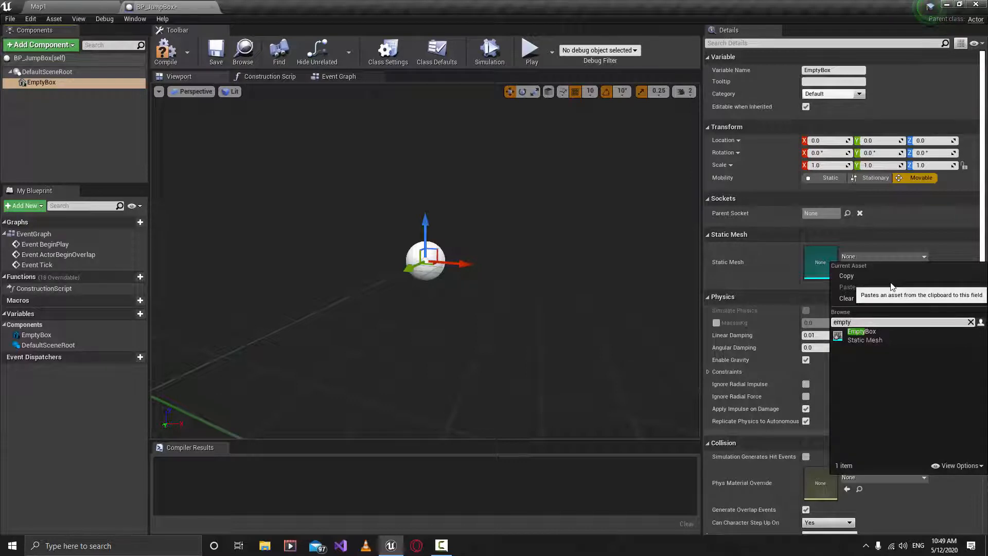
key("Return")
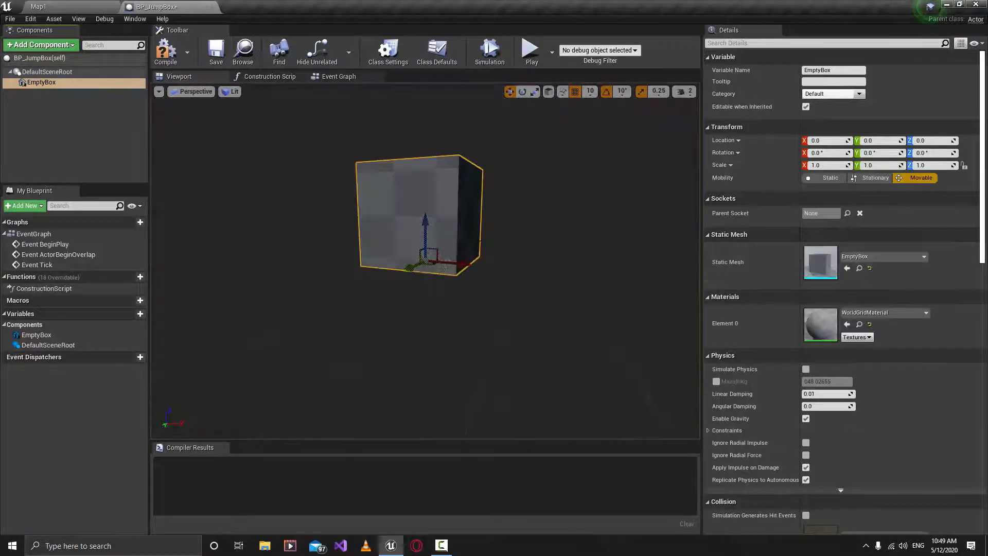
Scale the EmptyBox component uniformly to 0.35 with locked proportions and compile the blueprint
right_click_drag(445, 267, 382, 294)
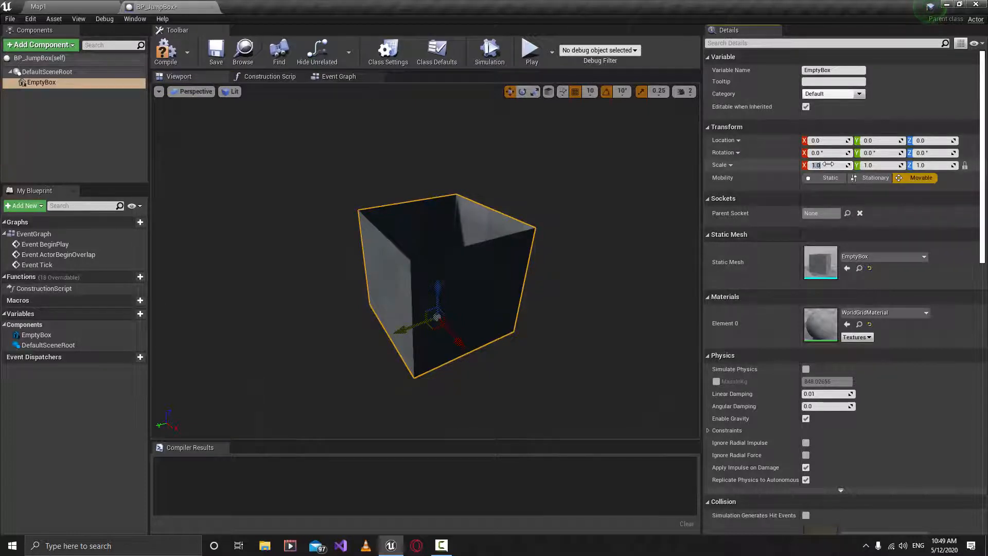
key("Return")
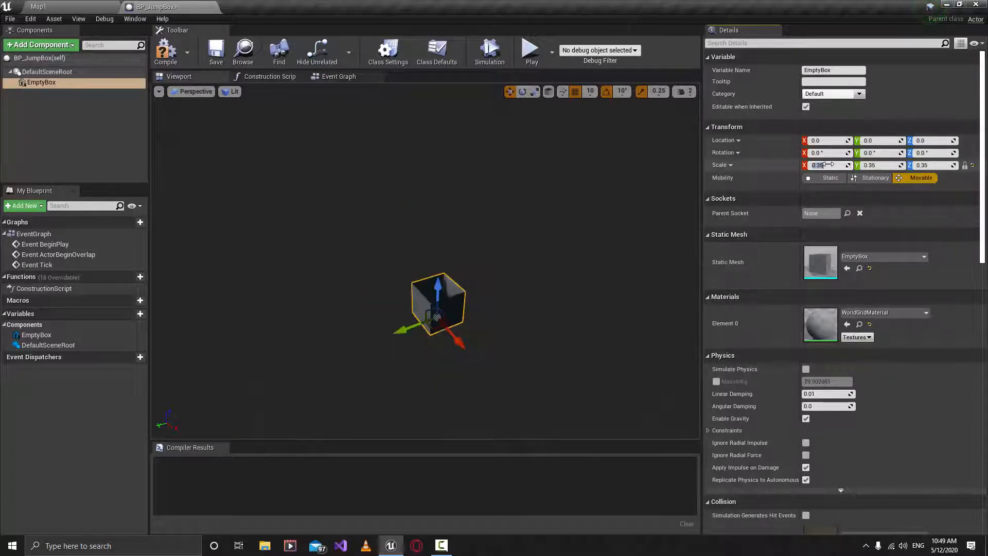
right_click_drag(536, 242, 523, 278)
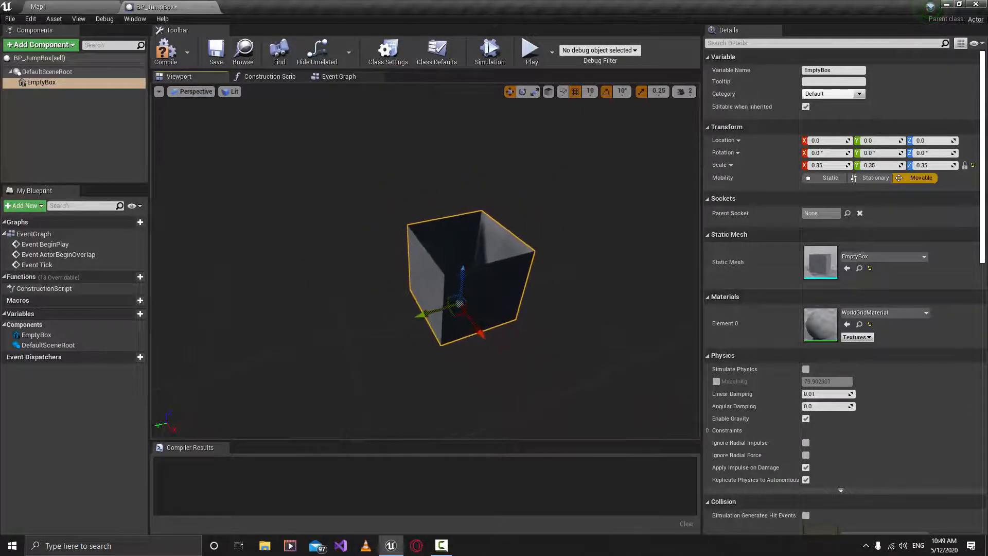
left_click(166, 52)
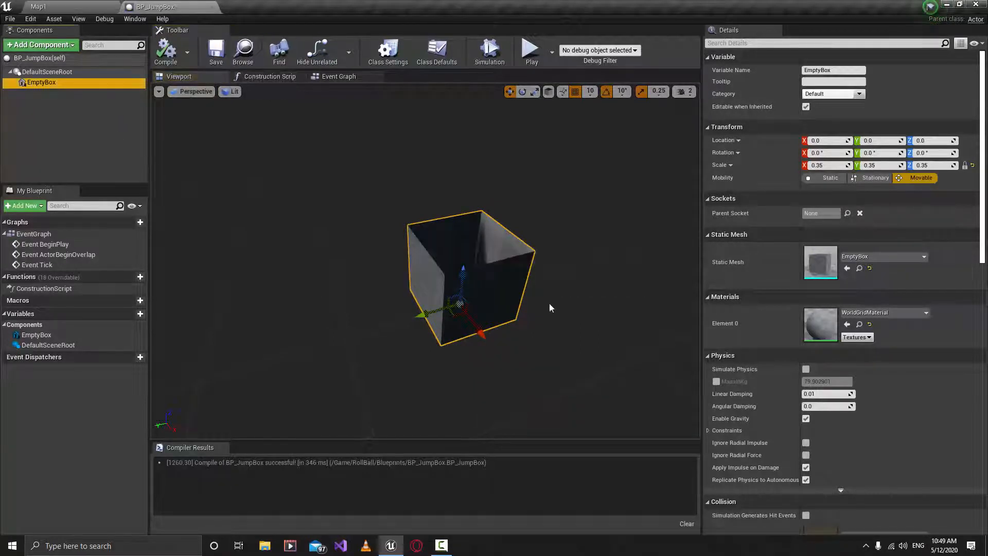
Apply the M_Yellow material to the EmptyBox component
right_click_drag(549, 309, 531, 303)
left_click(884, 313)
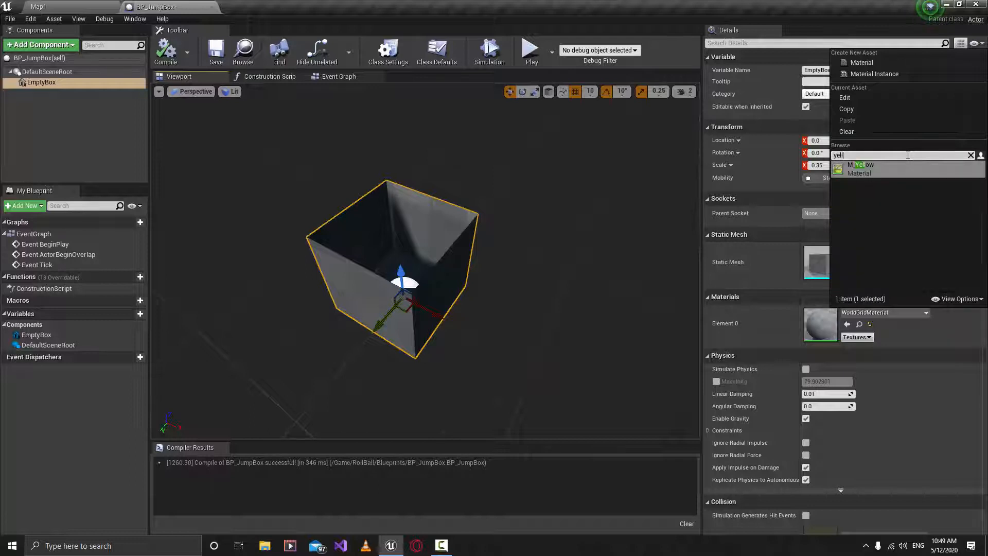
left_click(870, 168)
right_click_drag(482, 334, 394, 311)
key("w")
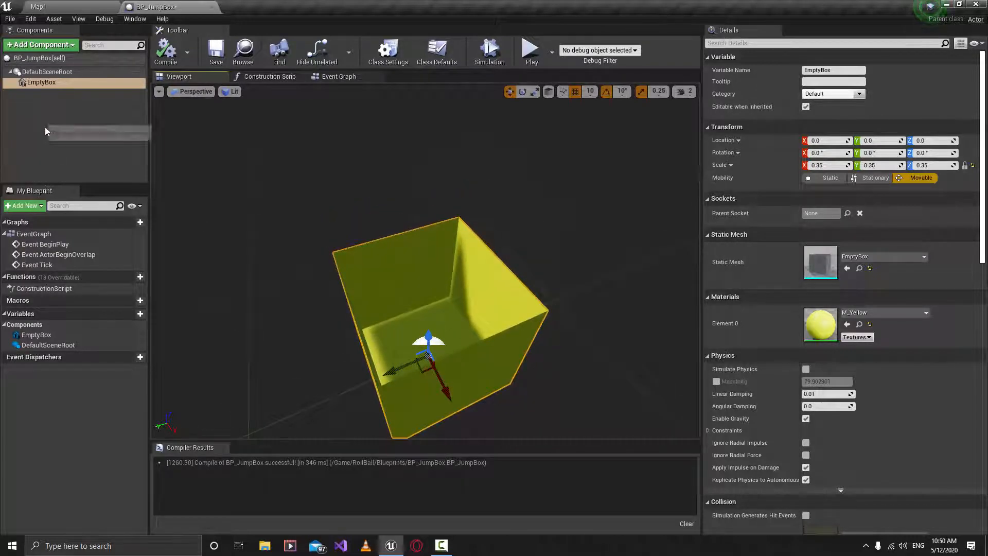
Add a Box Collision component to BP_JumpBox under DefaultSceneRoot
left_click(50, 46)
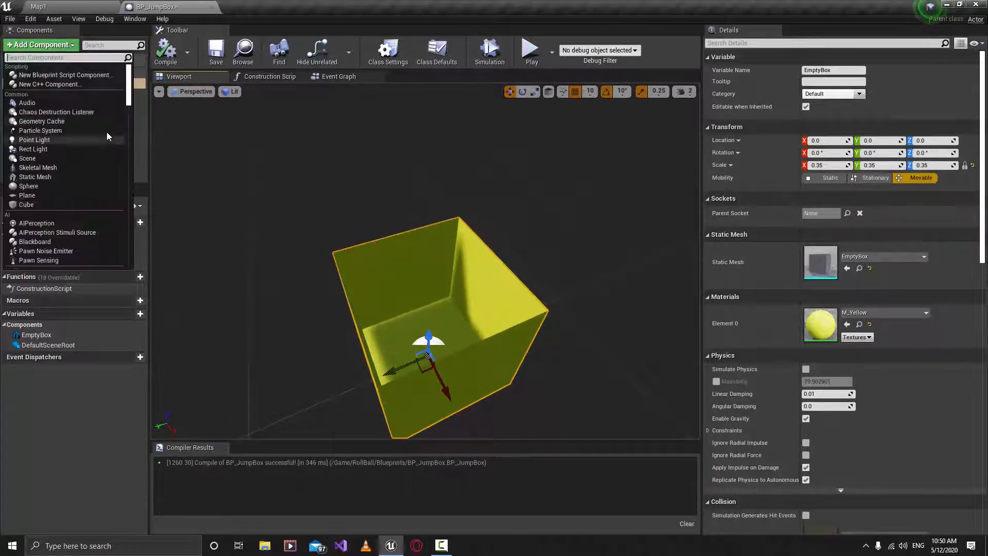
left_click(140, 124)
left_click(57, 45)
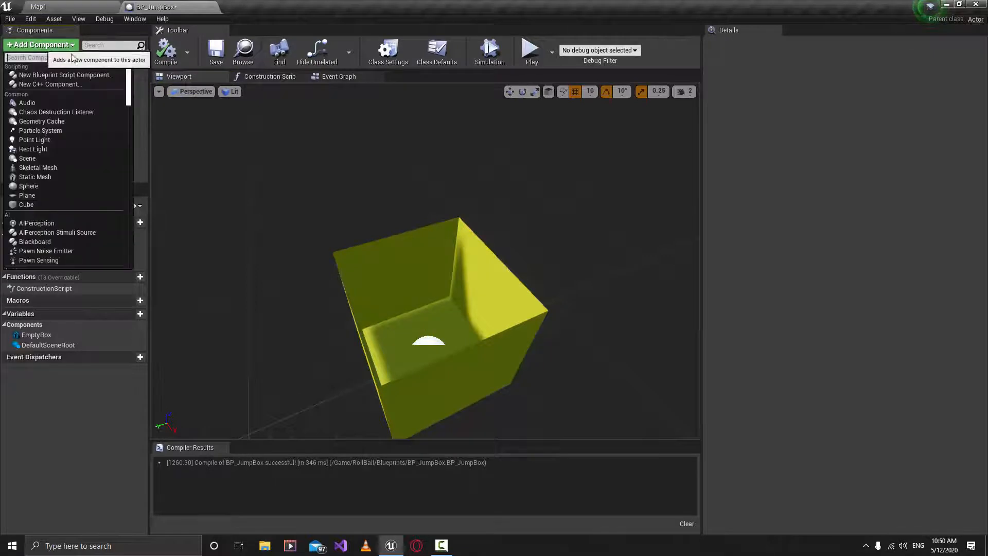
type("box")
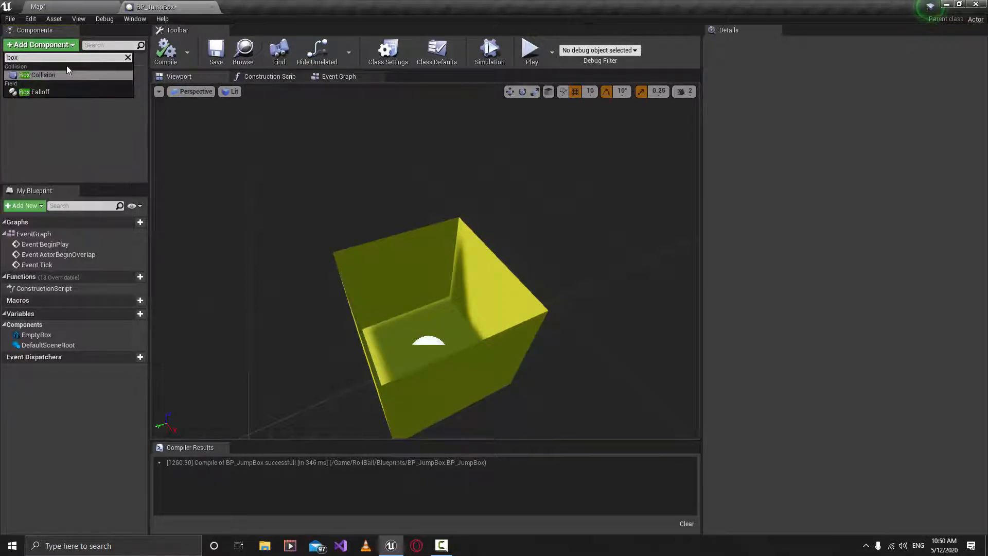
left_click(66, 75)
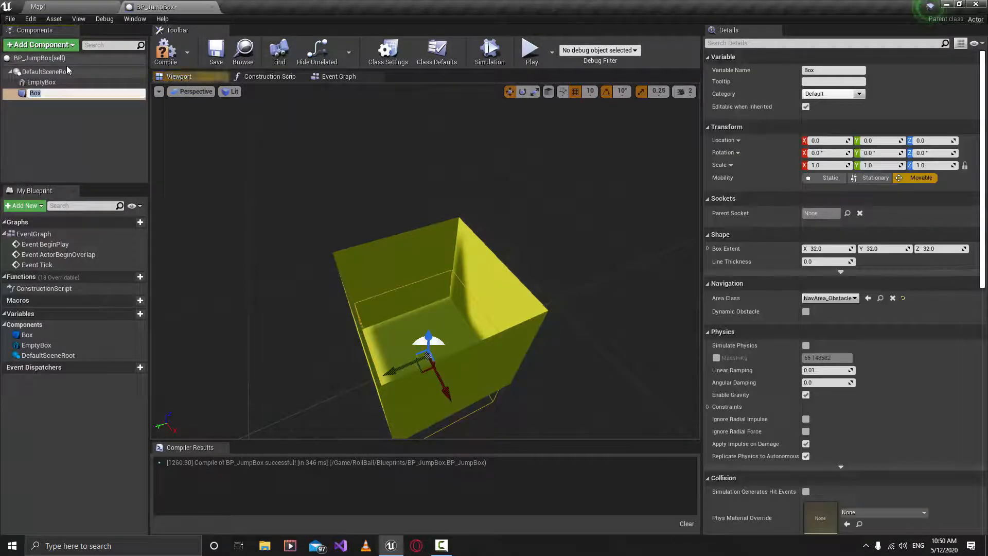
Flatten the collision box to a Z scale of 0.25 and raise it to the upper part of the yellow box
scroll(430, 323, "down", 3)
left_click_drag(426, 300, 426, 272)
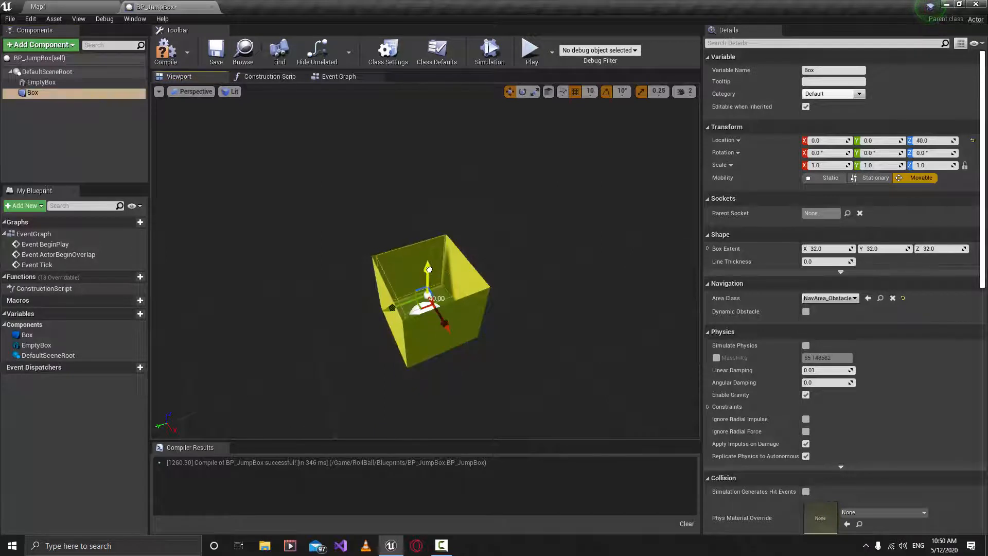
right_click_drag(426, 271, 500, 316)
key("e")
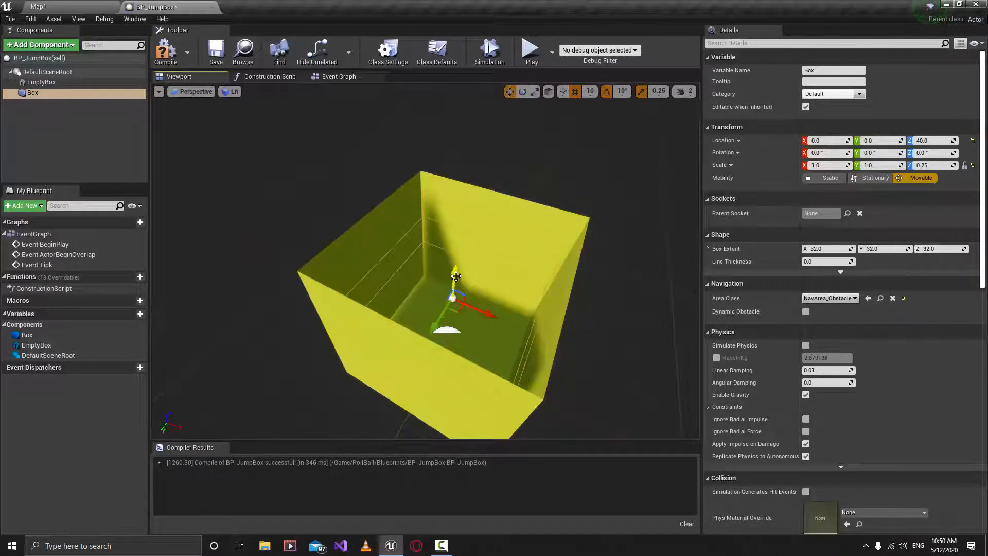
left_click_drag(459, 243, 460, 236)
right_click_drag(459, 236, 539, 269)
left_click(540, 269)
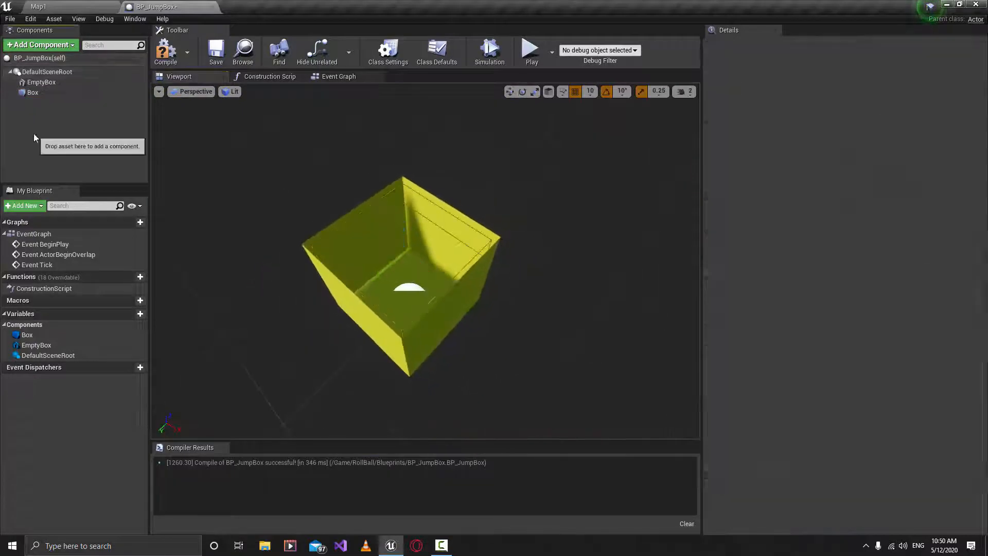
Add a Static Mesh component named Spring to BP_JumpBox
left_click(41, 45)
type("stat")
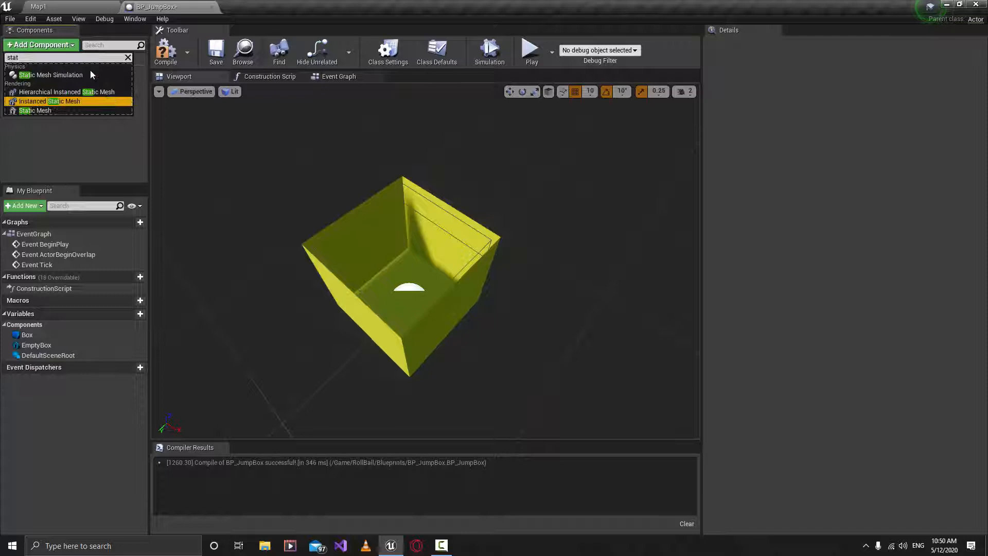
key("Down")
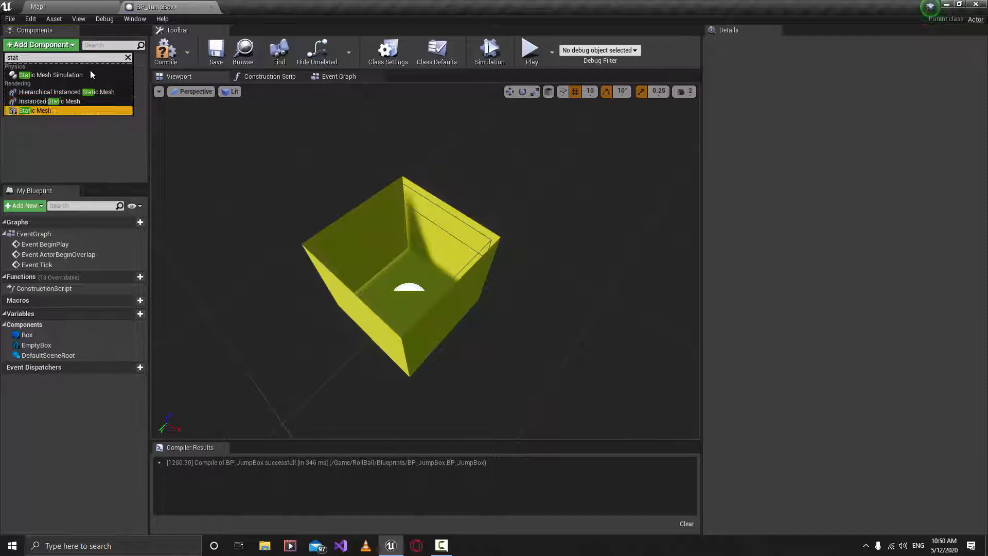
key("Return")
type("Spring")
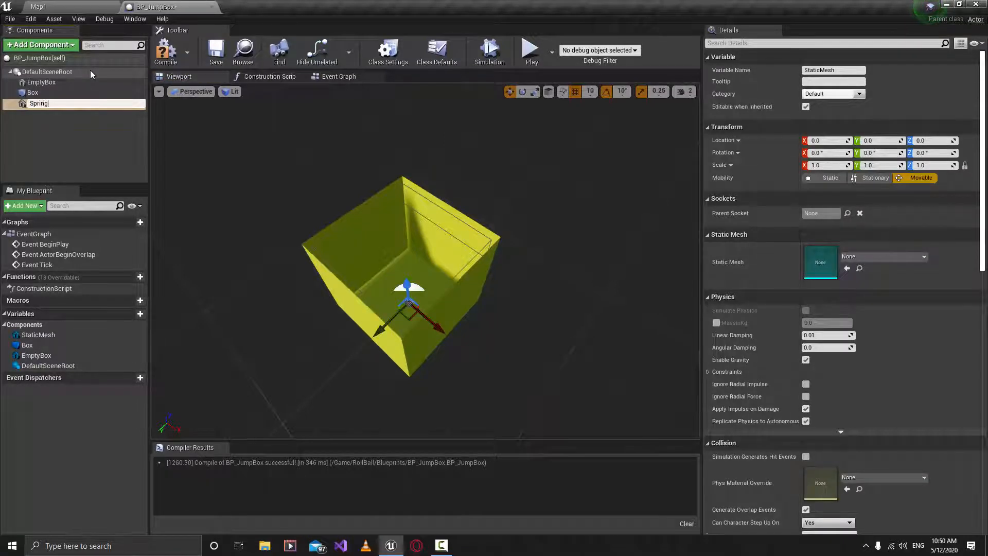
key("Return")
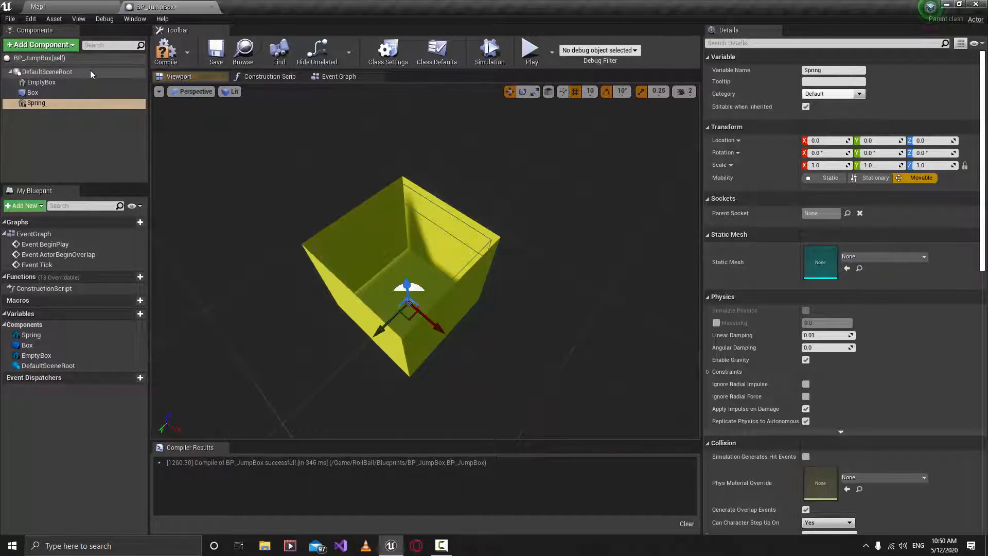
Assign the Spring static mesh to the Spring component
left_click(889, 255)
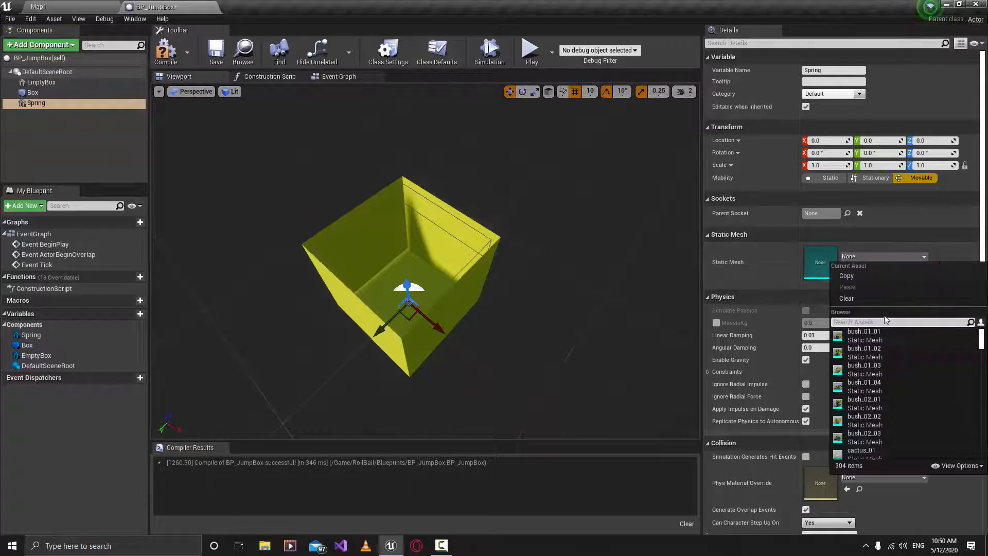
type("spri")
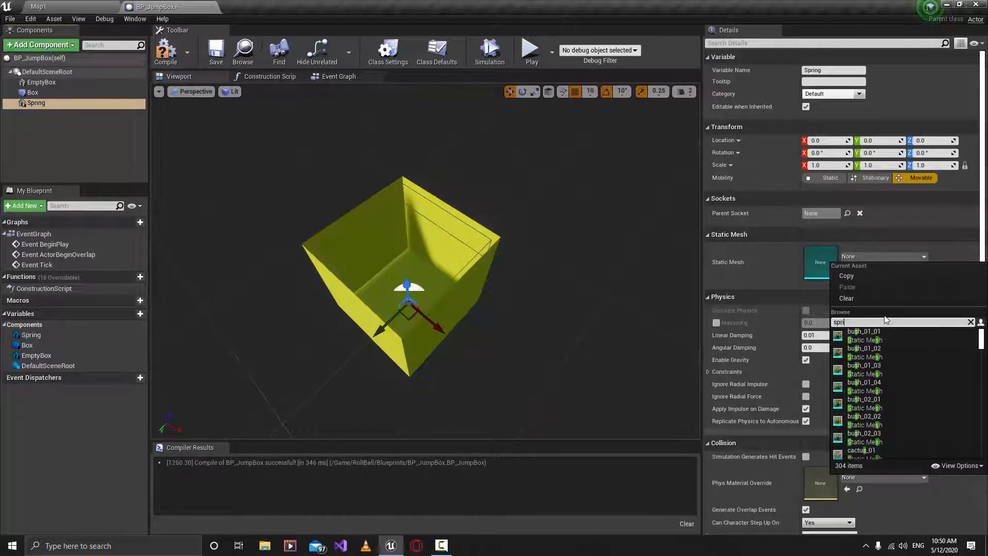
type("n")
key("Return")
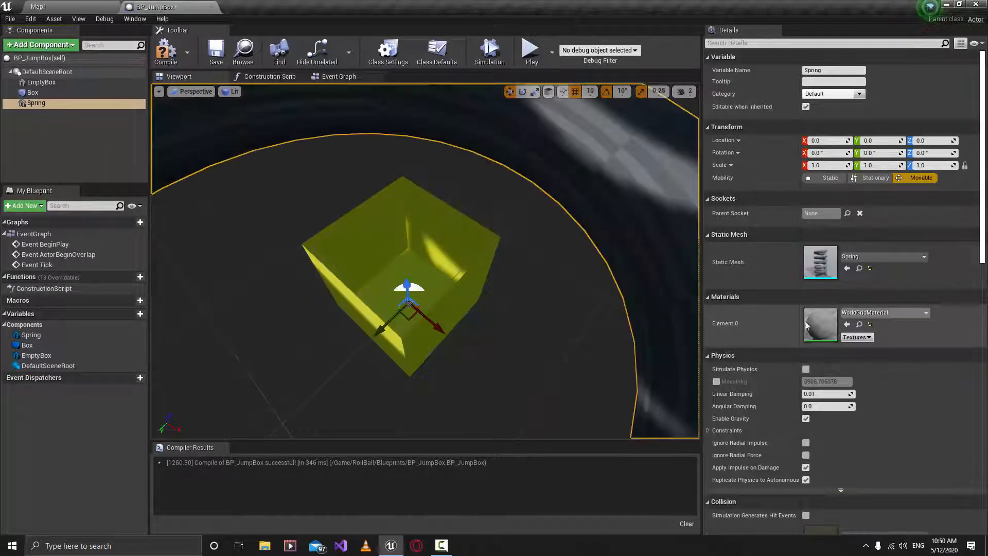
Try uniform scales of 0.25 and 0.1 on the Spring component
scroll(444, 346, "down", 8)
scroll(445, 346, "down", 2)
mouse_move(498, 289)
right_mouse_down()
mouse_move(489, 253)
mouse_move(498, 289)
right_mouse_up()
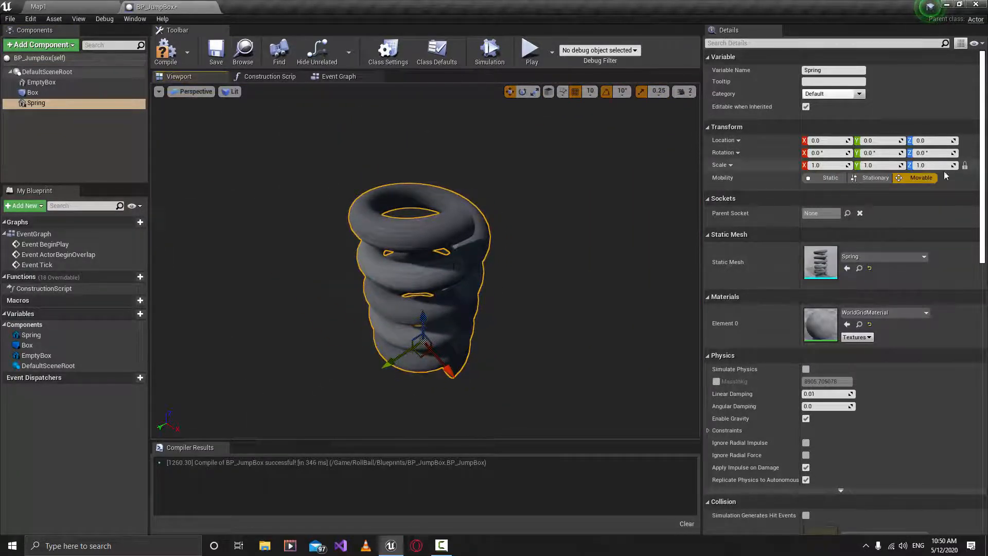
left_click(835, 166)
type(".25")
key("Return")
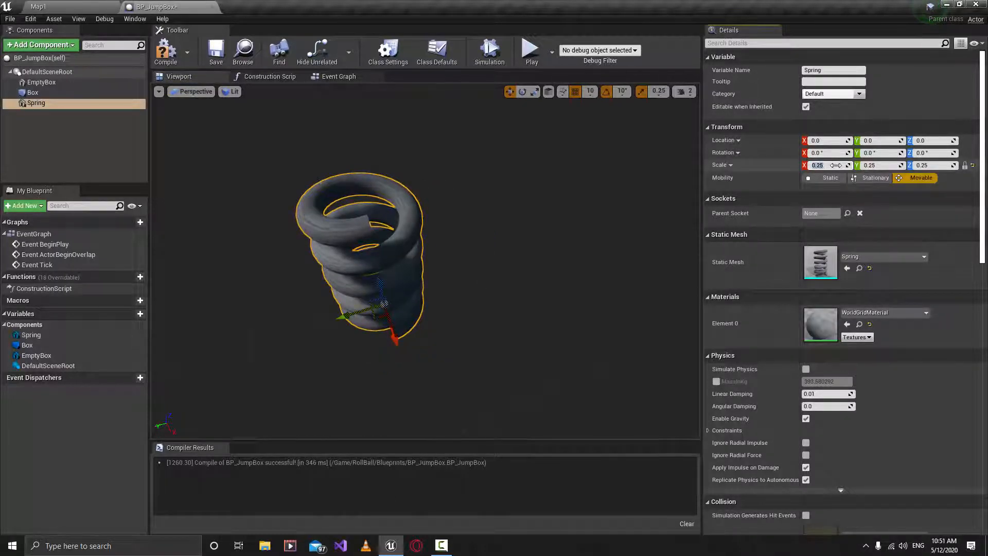
type(".1")
key("Return")
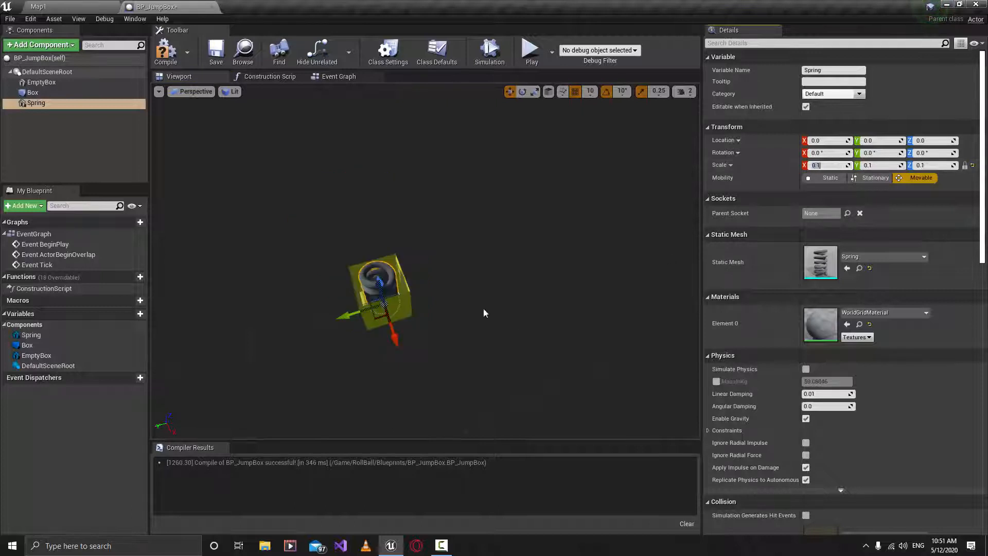
Scale the Spring component uniformly to 0.07 so it fits inside the yellow box, and compile and save the blueprint
right_click_drag(484, 313, 415, 325)
key("w")
key("d")
key("s")
key("e")
key("w")
key("a")
key("d")
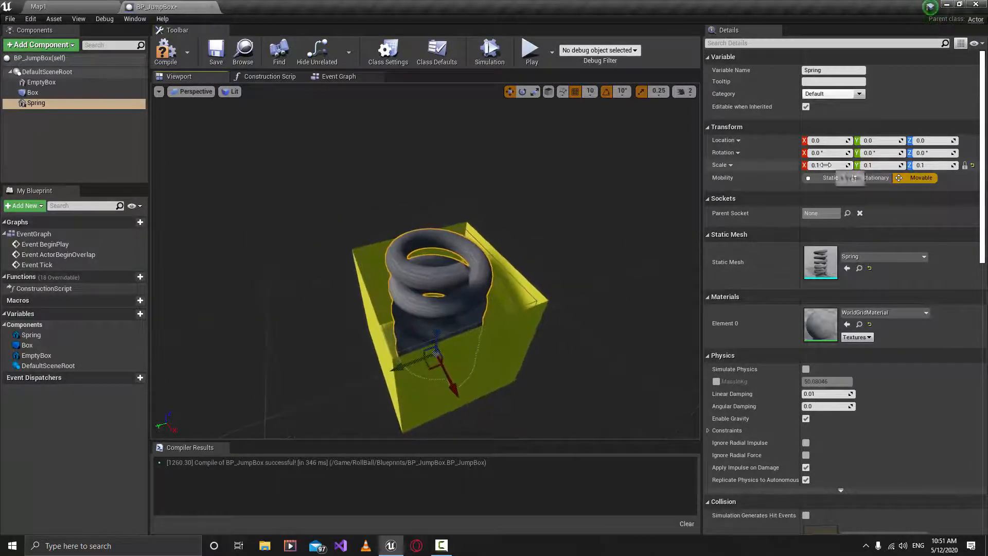
left_click_drag(826, 165, 817, 168)
mouse_move(535, 242)
right_mouse_down()
mouse_move(535, 262)
mouse_move(520, 278)
mouse_move(525, 263)
mouse_move(550, 273)
mouse_move(550, 242)
mouse_move(532, 241)
right_mouse_up()
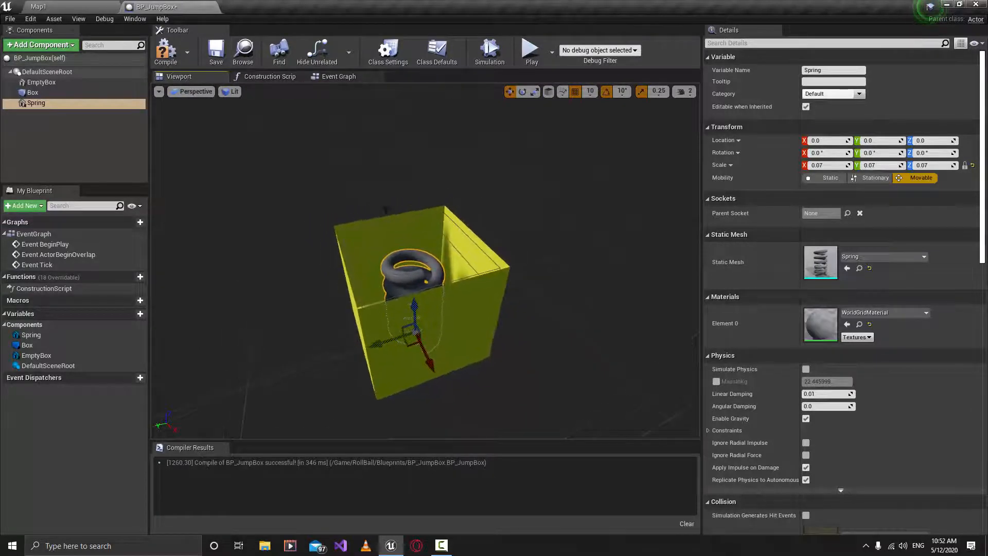
left_click(212, 57)
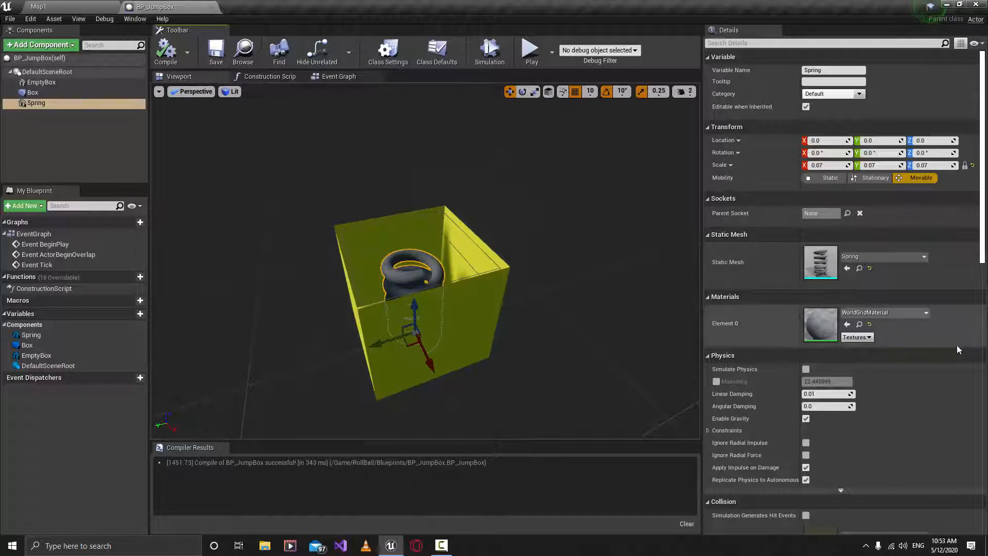
Apply the M_Red material to the Spring component and save the blueprint
left_click(883, 313)
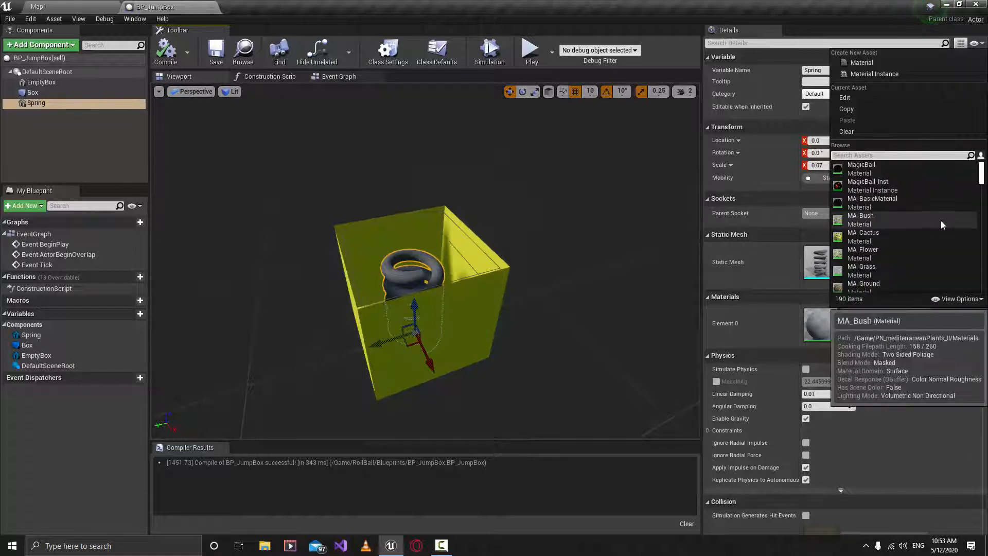
type("red")
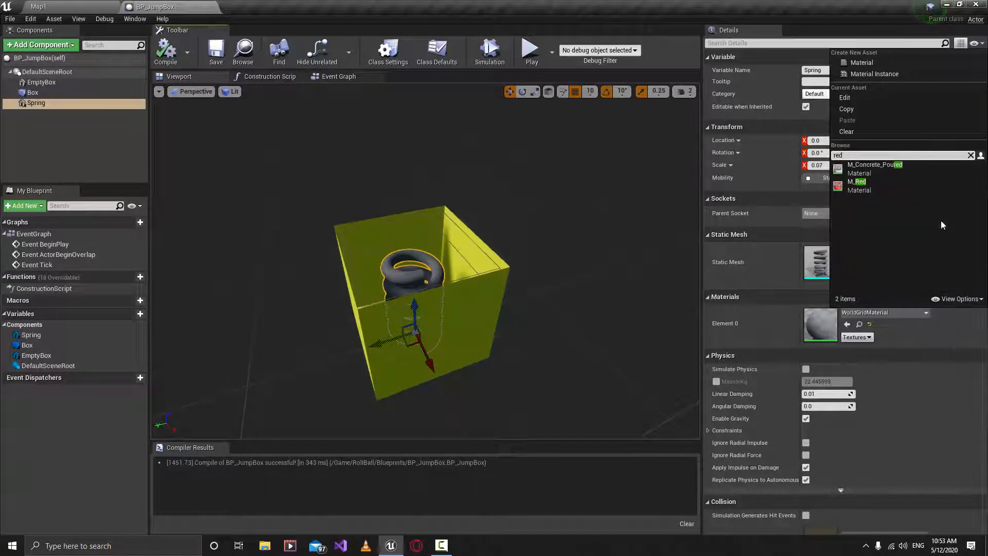
key("Down")
key("Down")
key("Return")
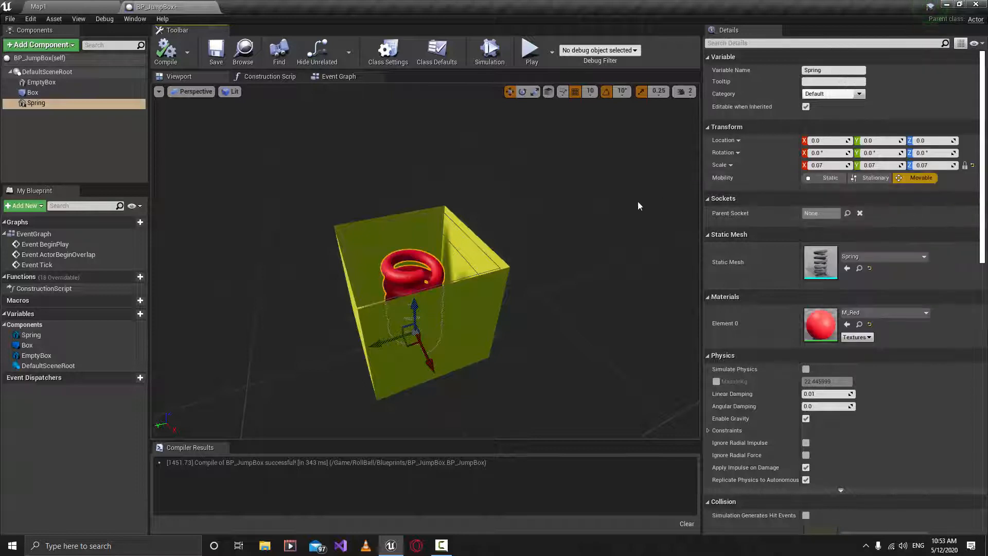
right_click_drag(422, 247, 437, 296)
left_click(217, 49)
In the event graph, space Event BeginPlay and Event Tick farther away from Event ActorBeginOverlap
left_click(336, 75)
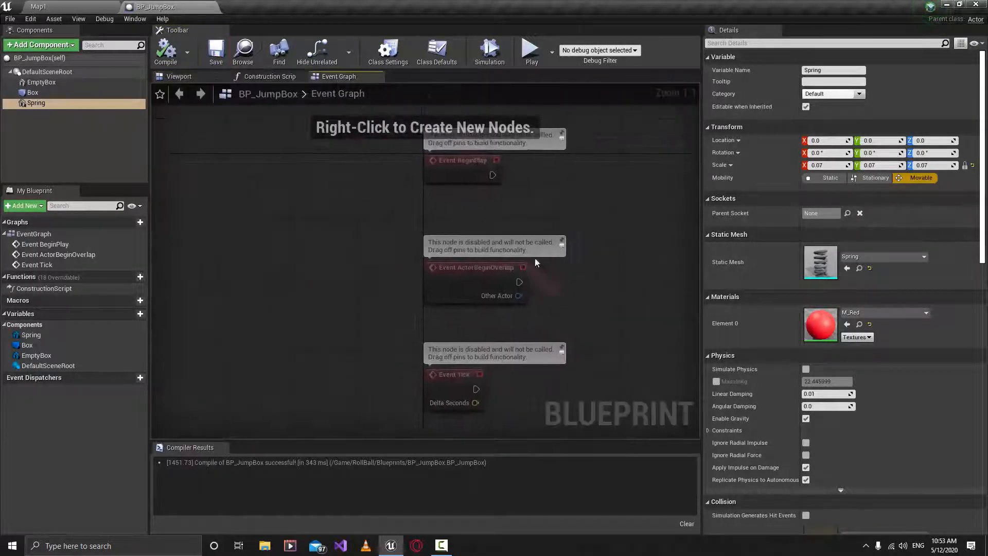
right_click_drag(449, 207, 383, 210)
left_click(264, 159)
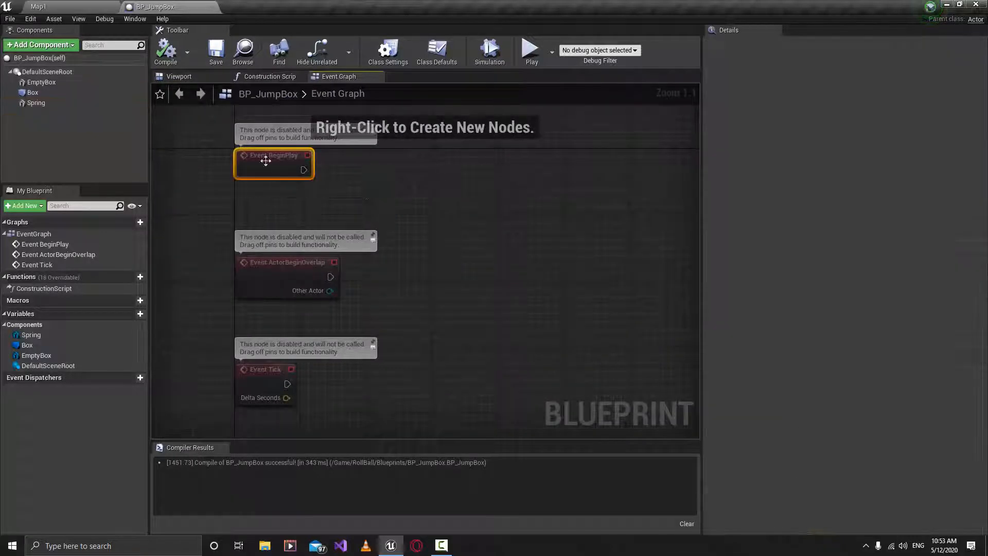
key("Delete")
left_click_drag(434, 323, 224, 432)
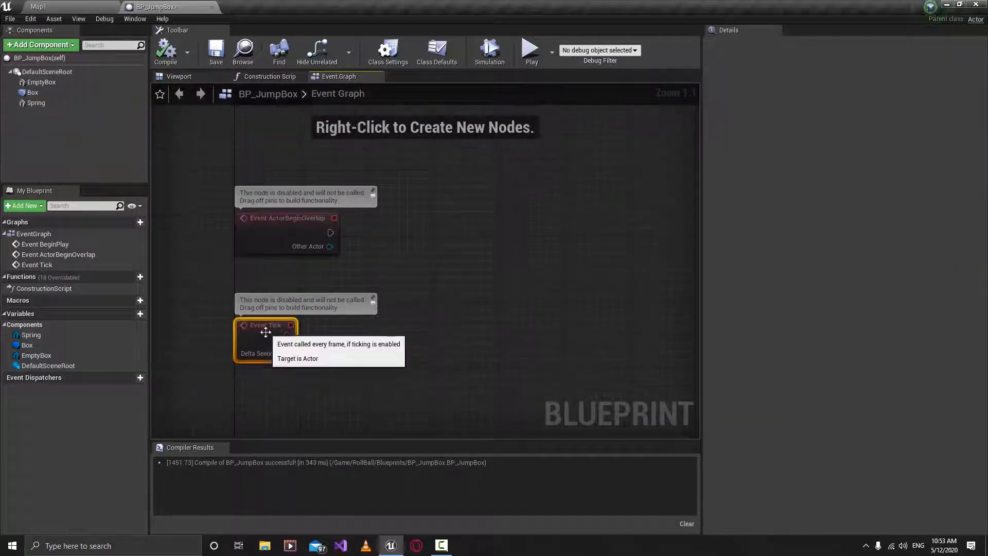
left_click_drag(265, 333, 260, 378)
right_click_drag(338, 274, 283, 323)
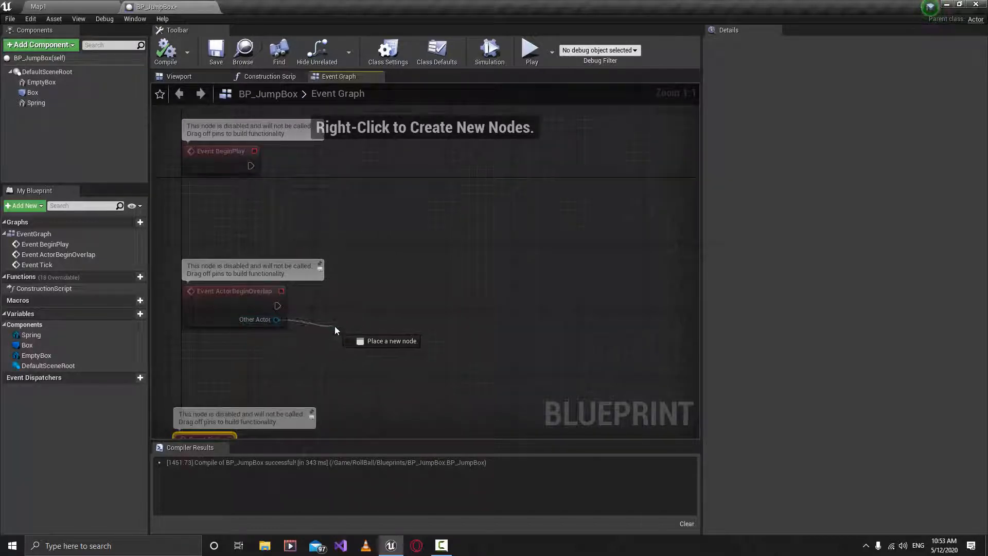
Add a Cast To BP_BallPawn node from Other Actor of Event ActorBeginOverlap and align it with the event
left_click_drag(338, 319, 338, 319)
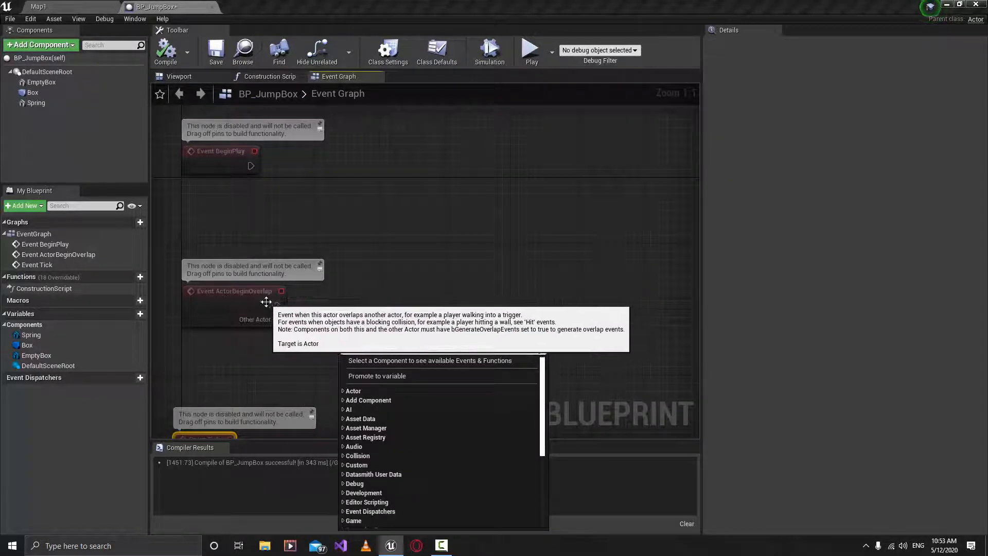
left_click_drag(277, 320, 331, 317)
type("cast bp")
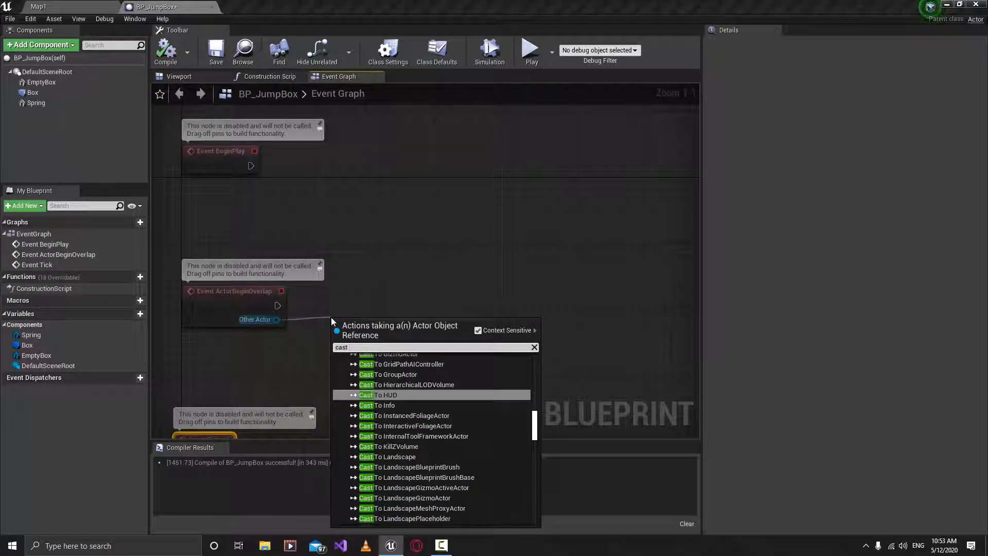
key("BackSpace")
key("BackSpace")
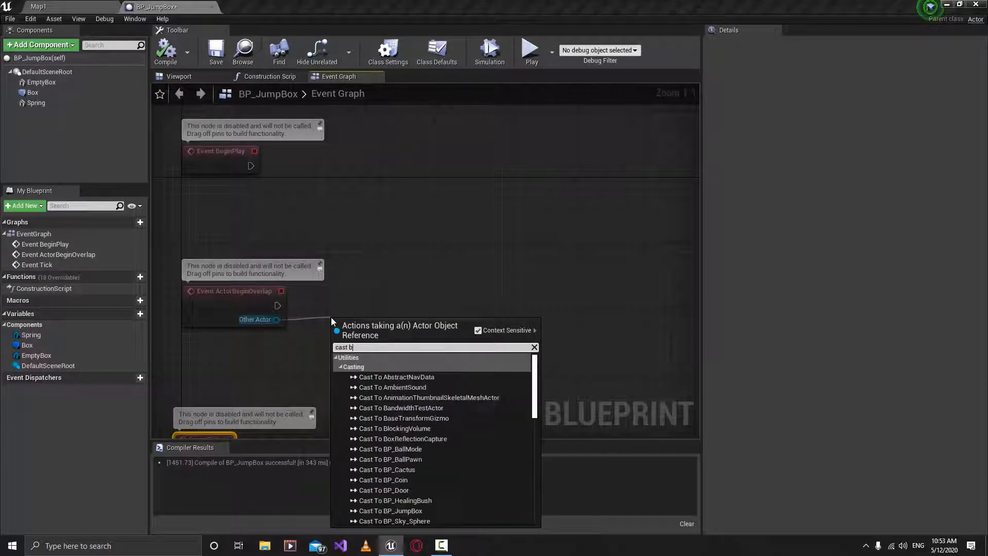
type("tp")
key("BackSpace")
type("o bp")
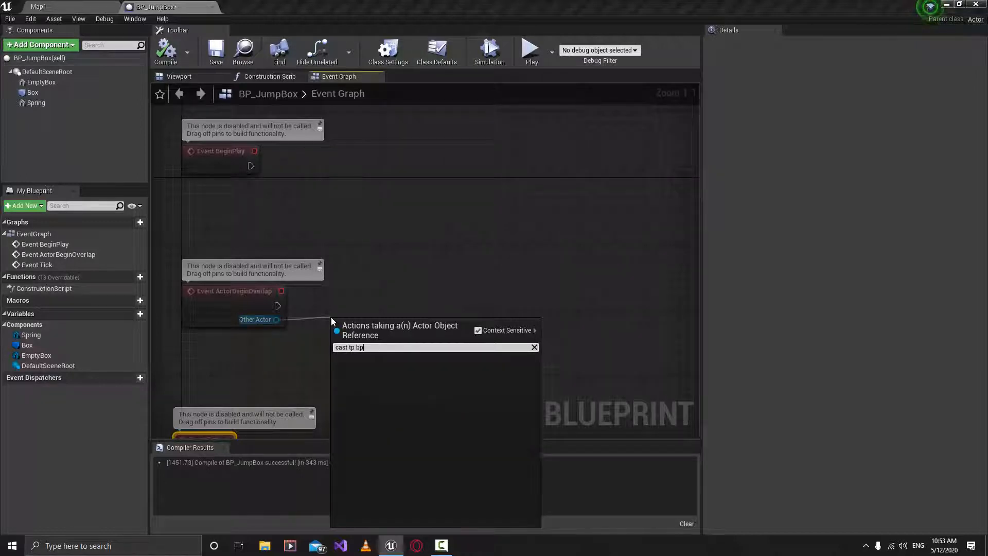
key("Up")
key("Return")
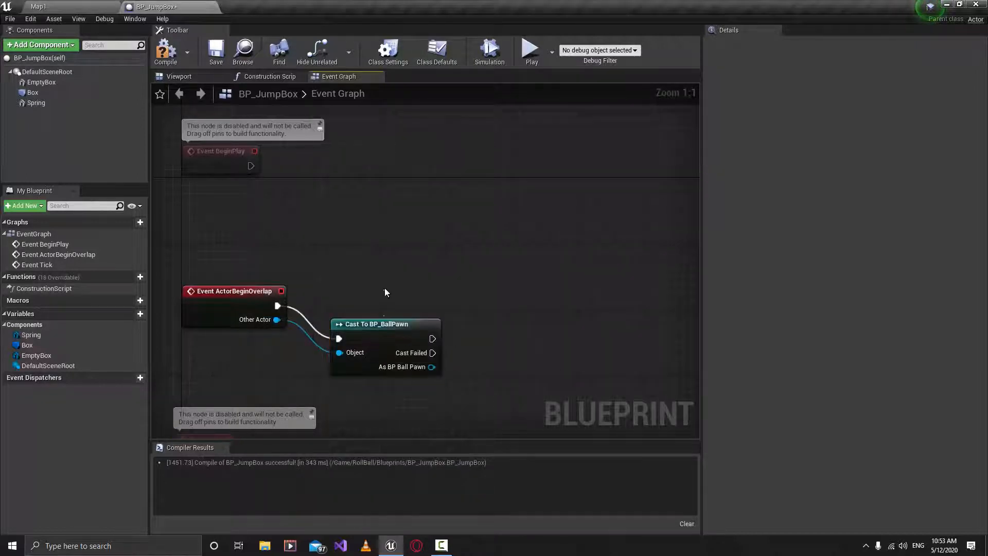
left_click_drag(378, 339, 375, 308)
Place a reference to the Spring component in the event graph beside the Cast To BP_BallPawn node
mouse_move(530, 282)
right_mouse_down()
mouse_move(452, 280)
mouse_move(525, 287)
mouse_move(517, 283)
right_mouse_up()
left_click_drag(36, 103, 418, 287)
left_click_drag(455, 335, 457, 337)
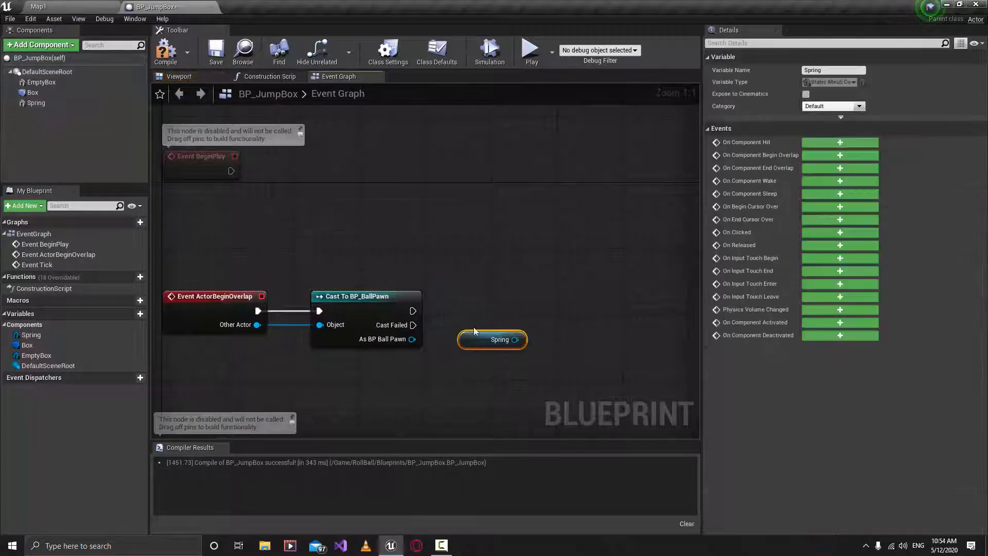
right_click_drag(457, 337, 532, 287)
Test lowering the Spring component inside the box to Z -30 and -35 in the viewport, and reset its location
left_click(179, 81)
left_click(480, 258)
left_click_drag(437, 355, 438, 384)
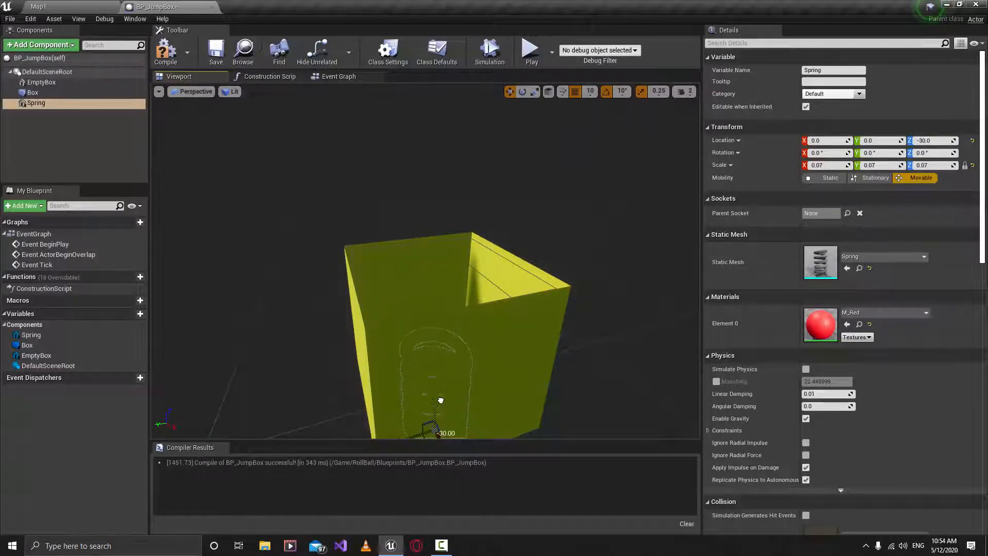
right_click_drag(441, 400, 440, 293)
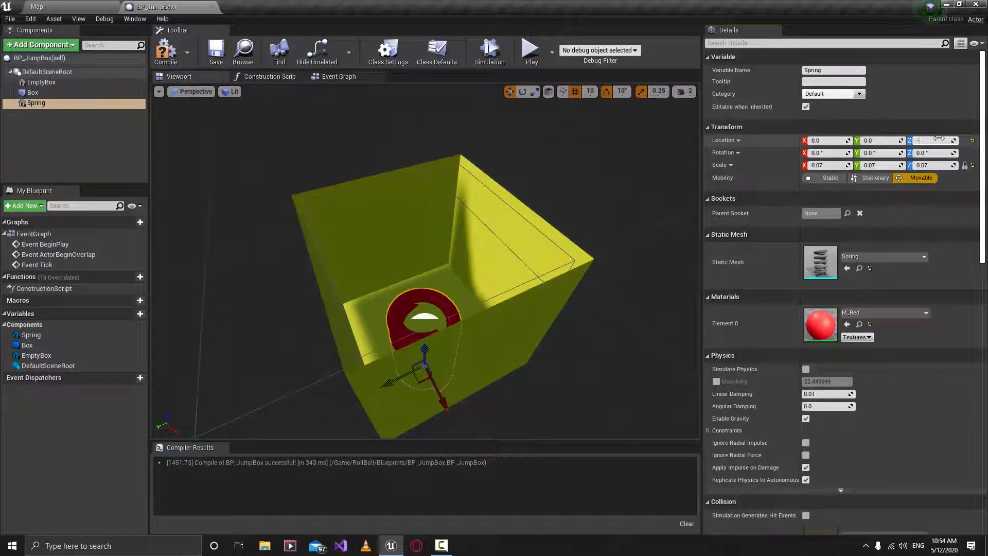
left_click(938, 139)
mouse_move(489, 327)
right_mouse_down()
mouse_move(509, 320)
mouse_move(479, 312)
mouse_move(481, 324)
mouse_move(493, 318)
right_mouse_up()
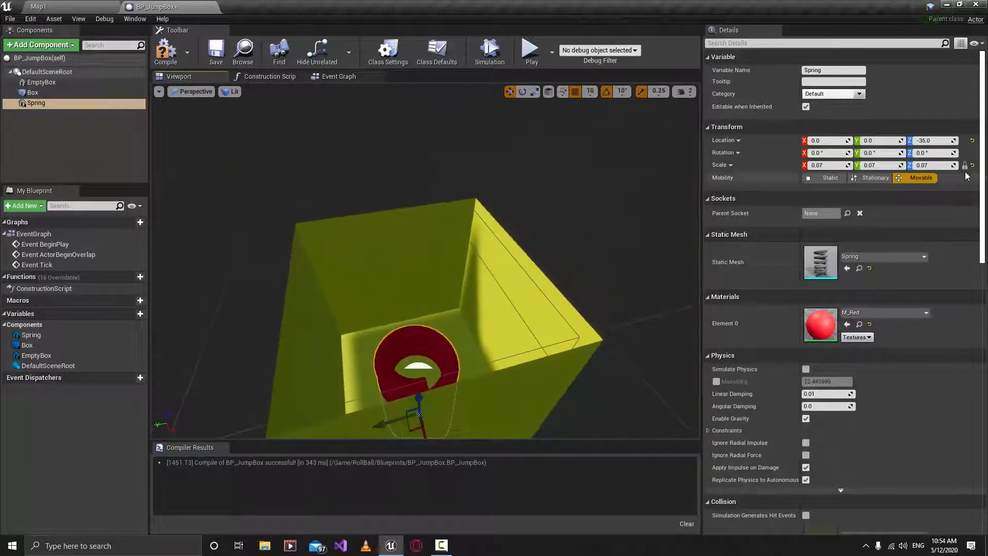
left_click(973, 140)
mouse_move(492, 372)
right_mouse_down()
mouse_move(486, 345)
mouse_move(492, 372)
right_mouse_up()
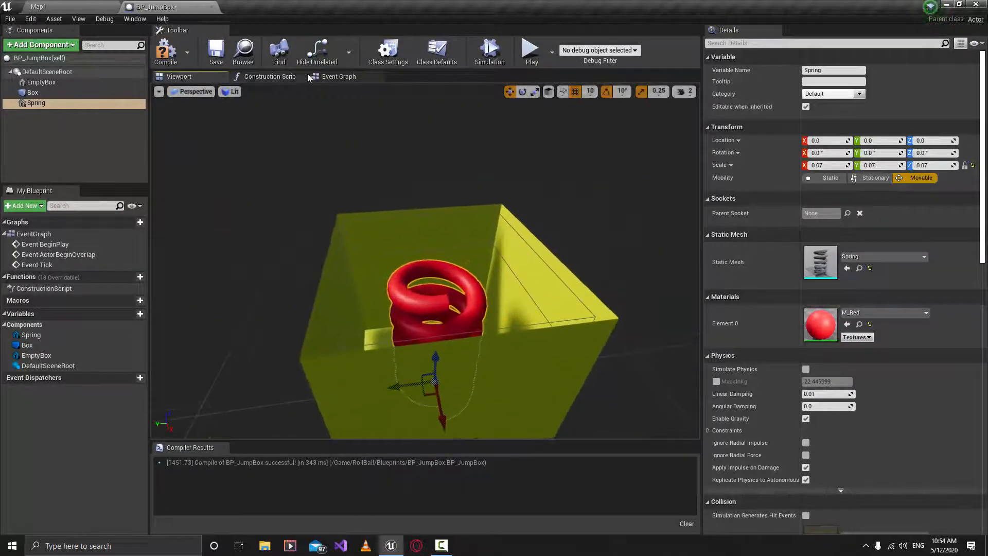
Add a Move Component To node in the event graph with the Spring reference as its component
left_click(331, 78)
right_click_drag(431, 359, 400, 295)
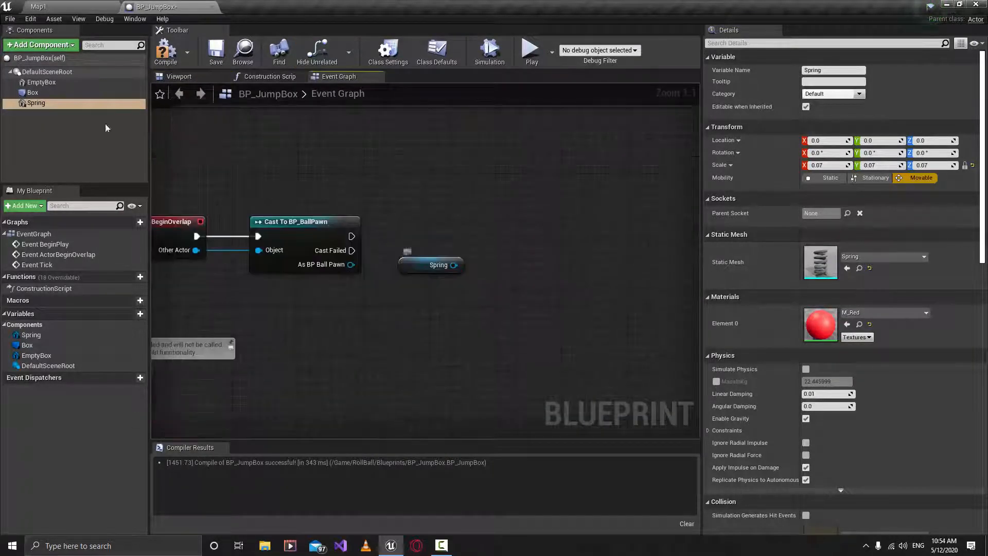
left_click_drag(432, 265, 513, 261)
type("move")
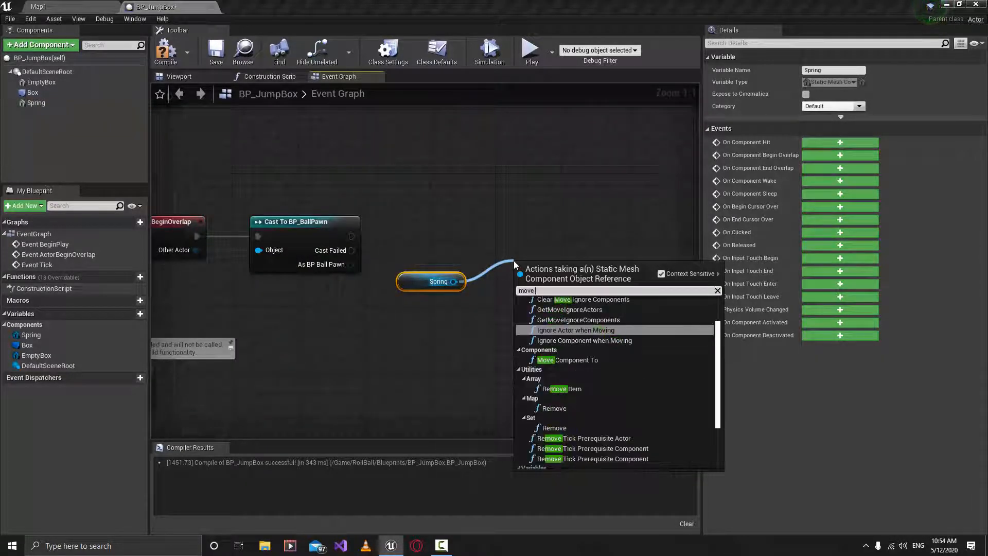
type(" com")
key("Down")
key("Return")
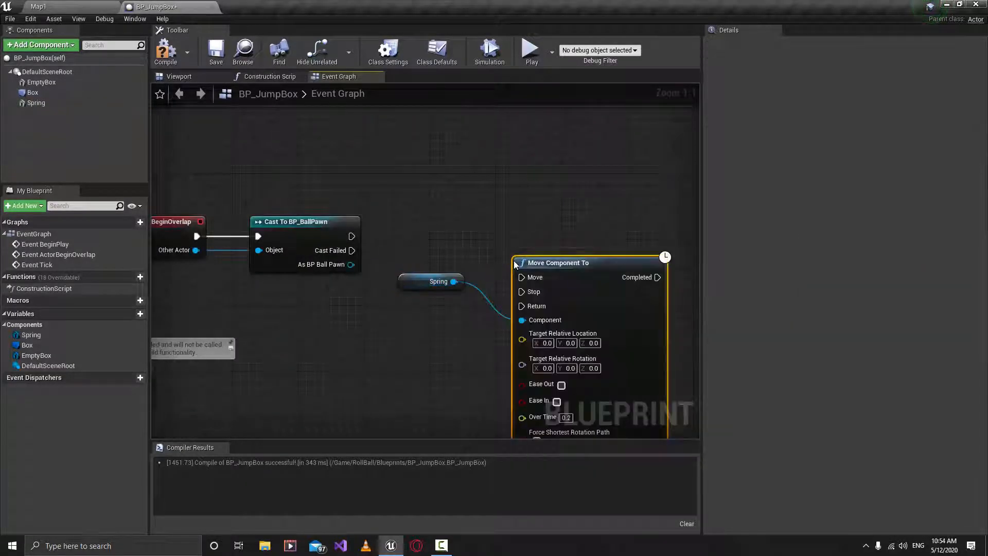
Connect the cast's success output to Move on Move Component To and set Target Relative Location Z to -35.0
right_click_drag(538, 247, 497, 207)
left_click_drag(517, 221, 310, 201)
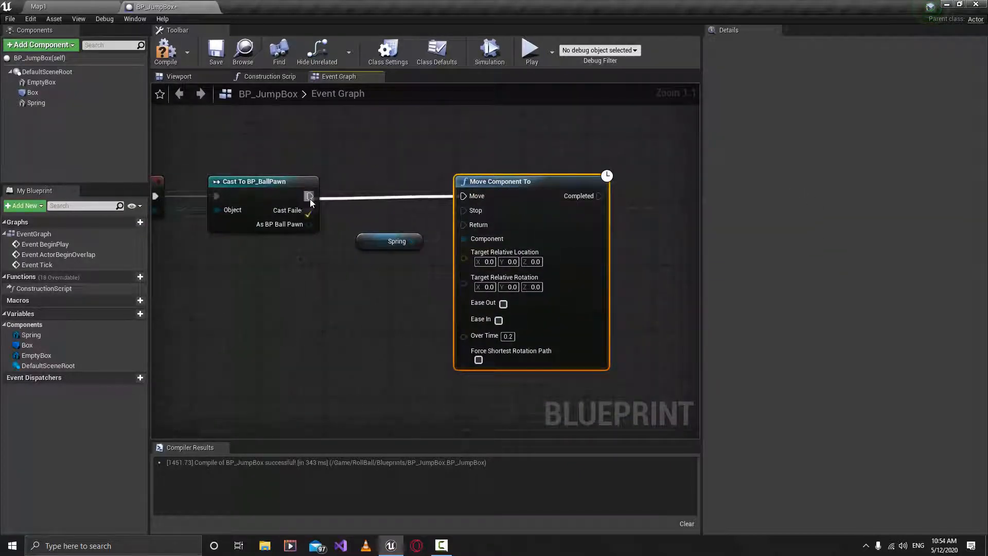
left_click_drag(530, 260, 569, 259)
left_click(541, 263)
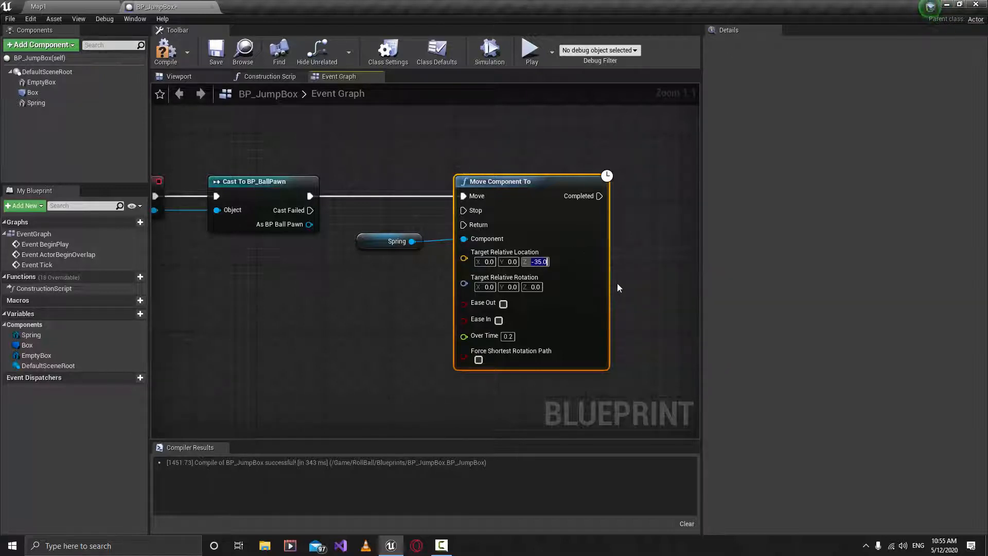
Compile and save the BP_JumpBox blueprint with its finished Move Component To logic
right_click_drag(616, 282, 666, 291)
scroll(355, 306, "down", 1)
right_click_drag(345, 308, 401, 318)
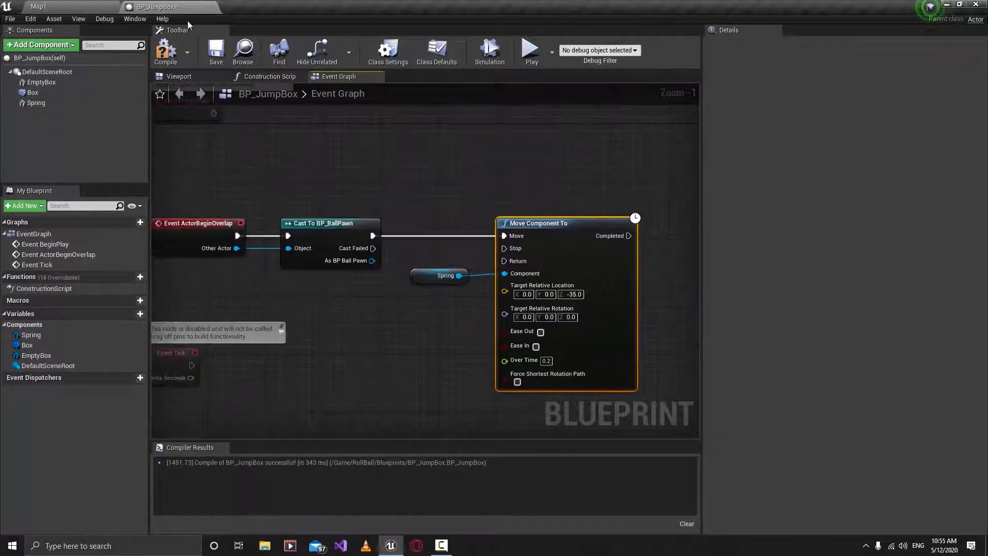
left_click(165, 48)
left_click(216, 51)
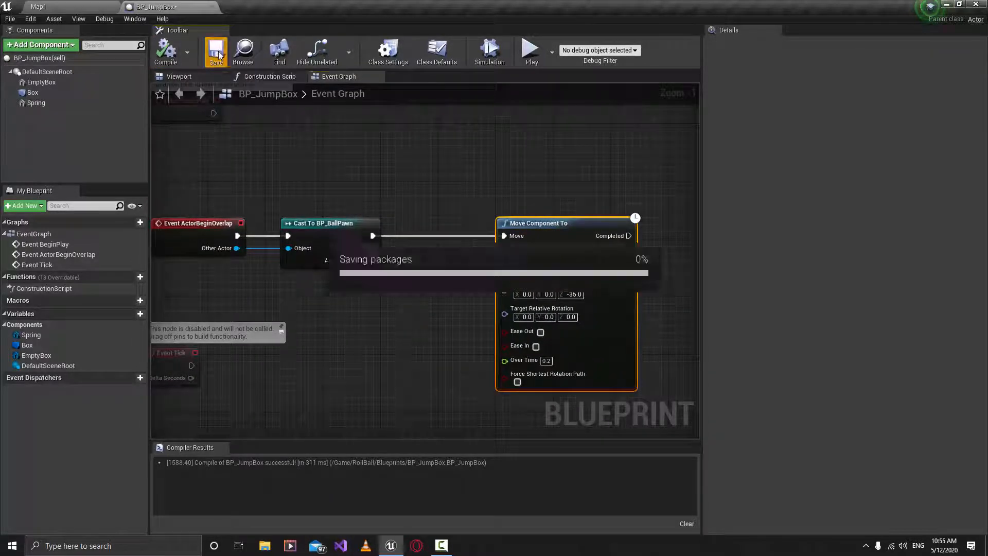
Place a BP_JumpBox actor in the Map1 level on the white path beside the plant bed
left_click(38, 6)
right_click_drag(453, 185, 335, 201)
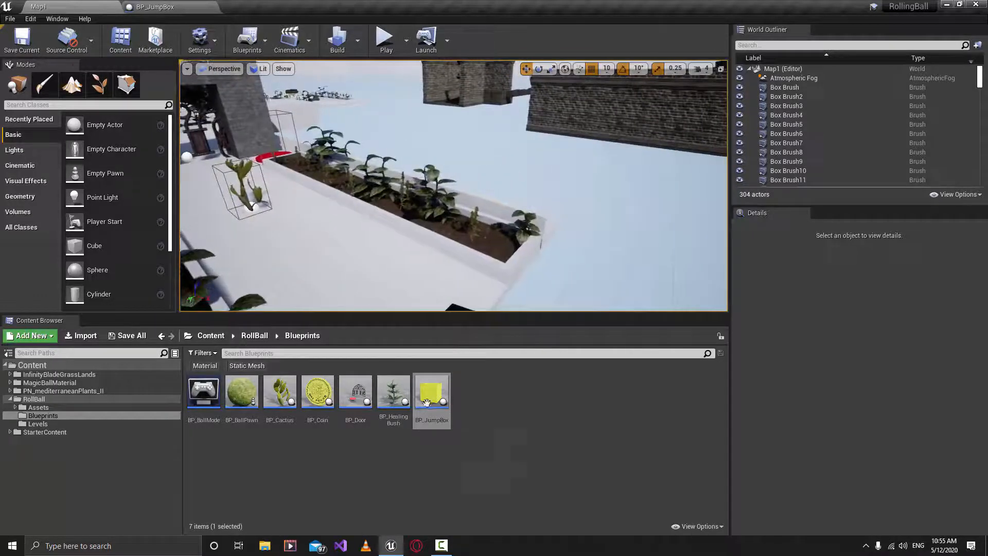
left_click_drag(431, 391, 360, 245)
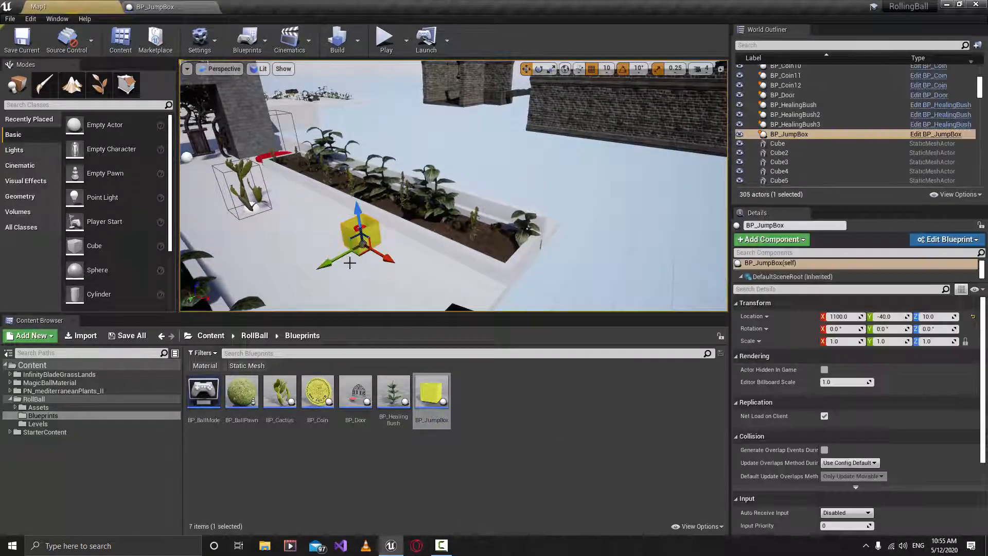
Add the Slope mesh from the RollBall Assets folder beside the jump box and rotate it -90° about Z
left_click(36, 408)
left_click_drag(545, 394, 425, 236)
right_click_drag(425, 235, 427, 260)
key("e")
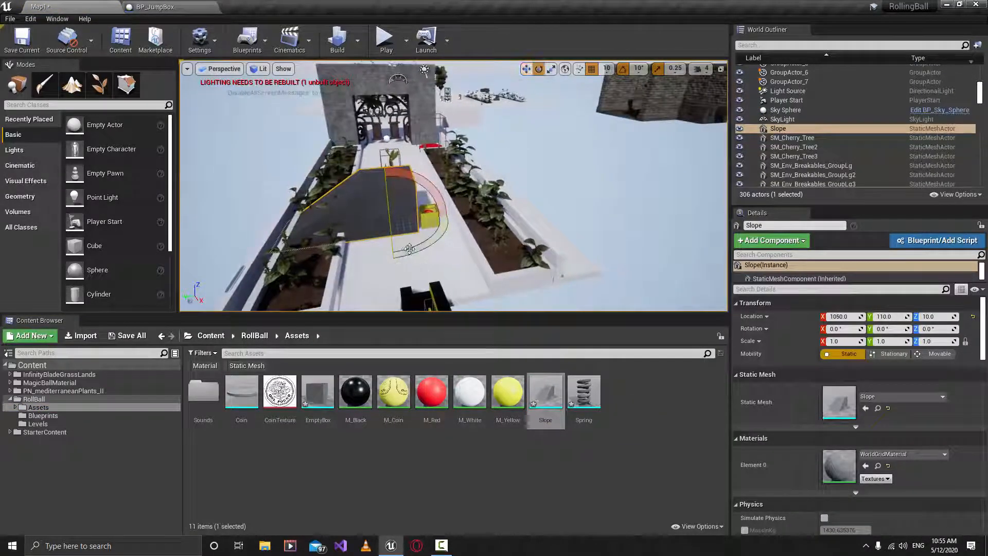
left_click_drag(443, 261, 465, 217)
right_click_drag(425, 250, 449, 228)
Move the slope to X 1100, Y 30, Z 13 and scale it down to fit beside the jump box
key("w")
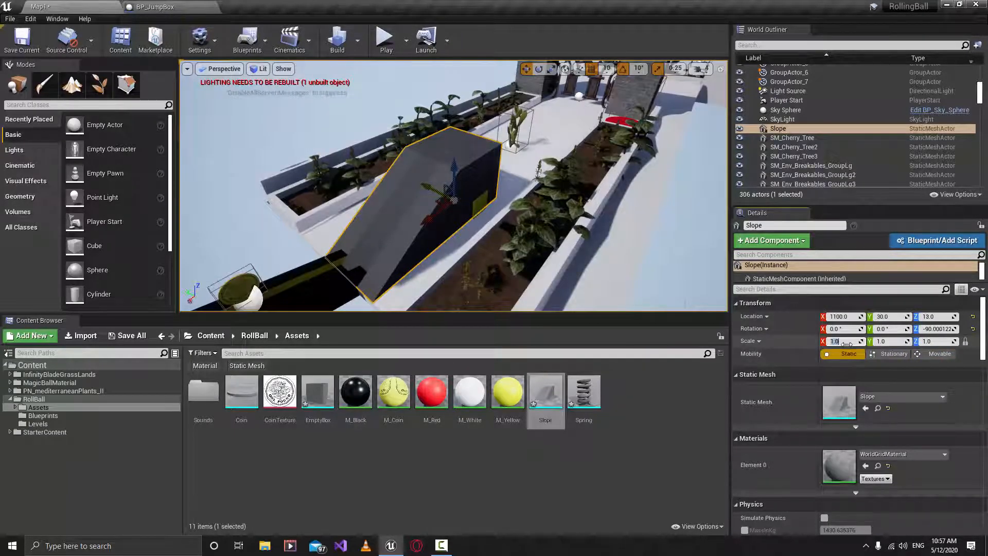
key("Return")
right_click_drag(490, 185, 523, 198)
right_click_drag(420, 226, 401, 212)
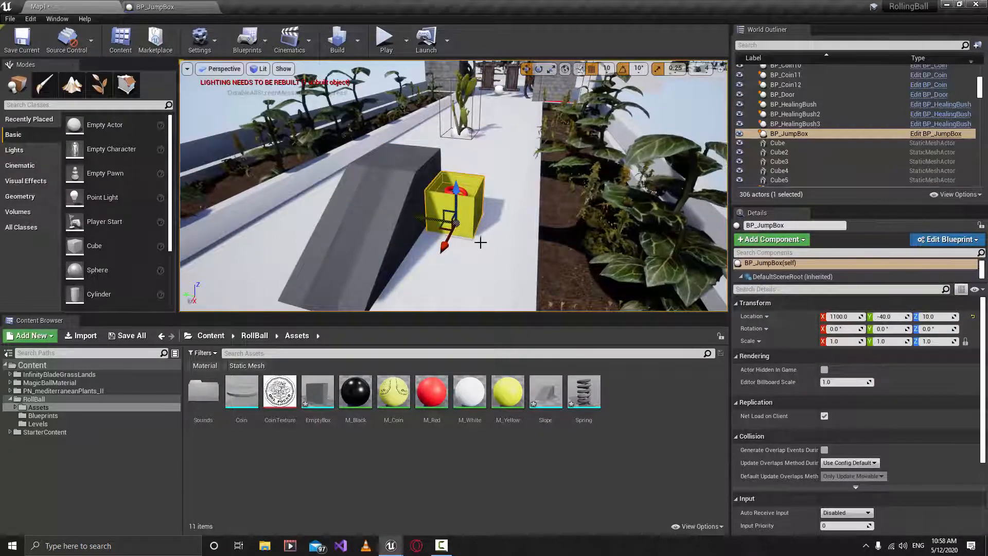
scroll(481, 242, "up", 3)
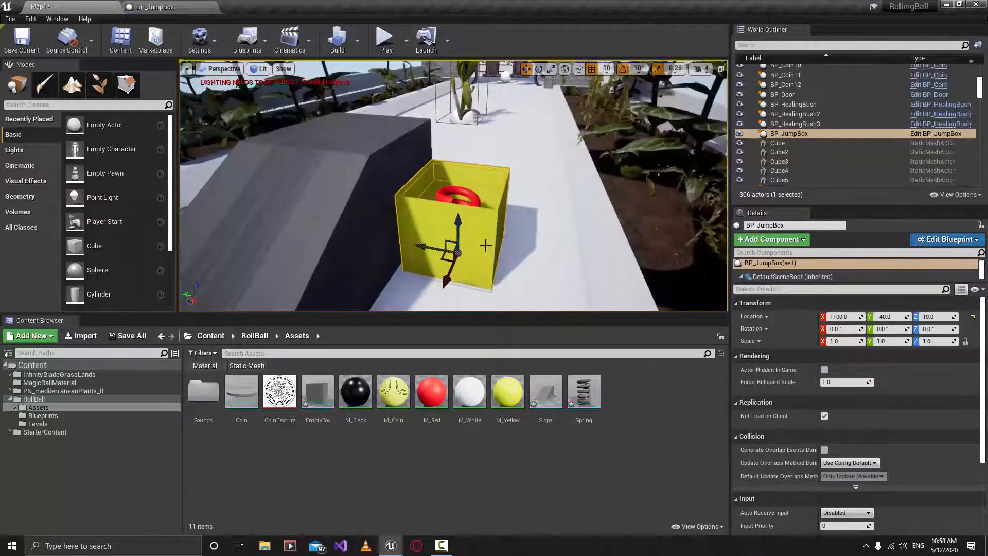
scroll(481, 243, "down", 1)
right_click_drag(481, 229, 452, 250)
Play-test the level by rolling the ball up the slope and onto the jump box, and end the session
left_click(387, 41)
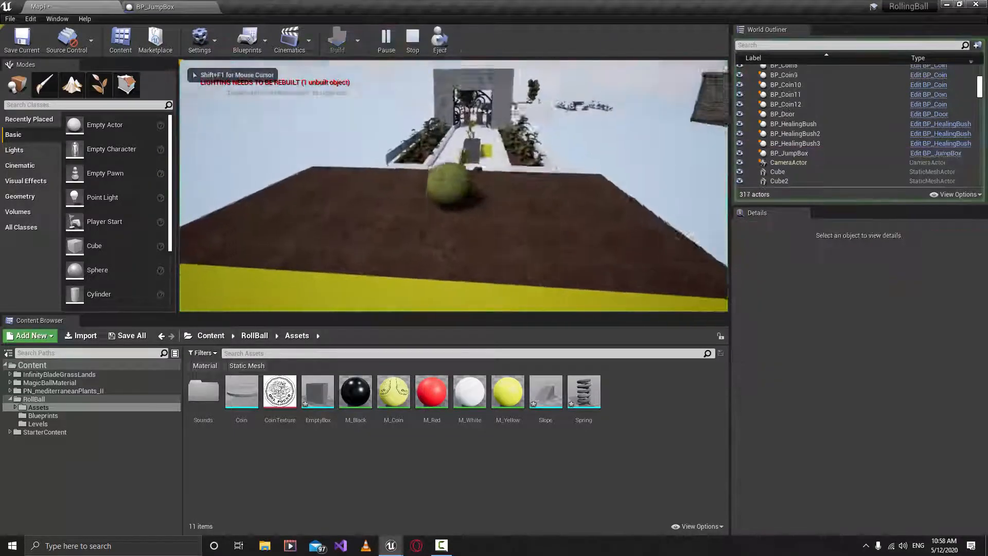
key("w")
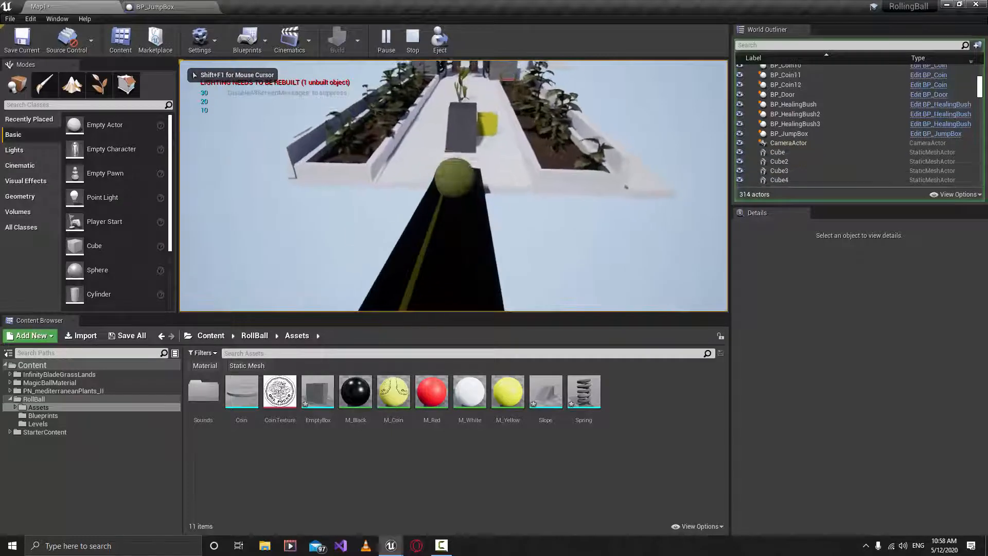
key("d")
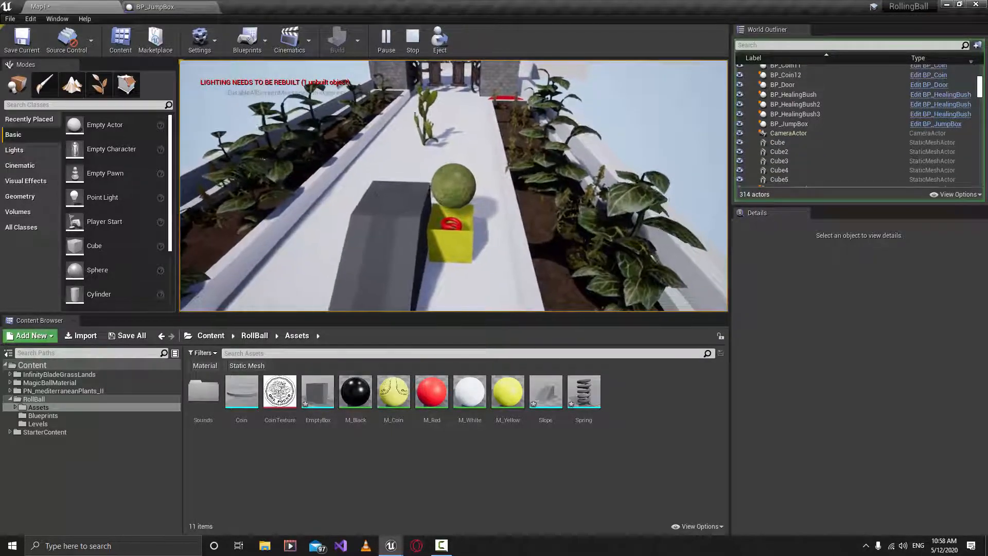
key("Escape")
Set the EmptyBox component's scale in BP_JumpBox to 0.5 on all axes
left_click(122, 5)
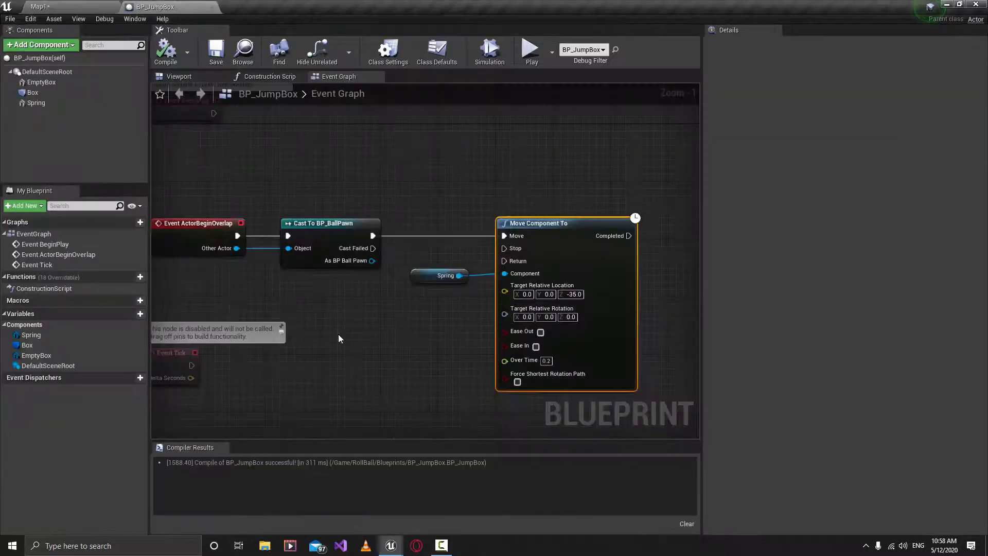
left_click(181, 76)
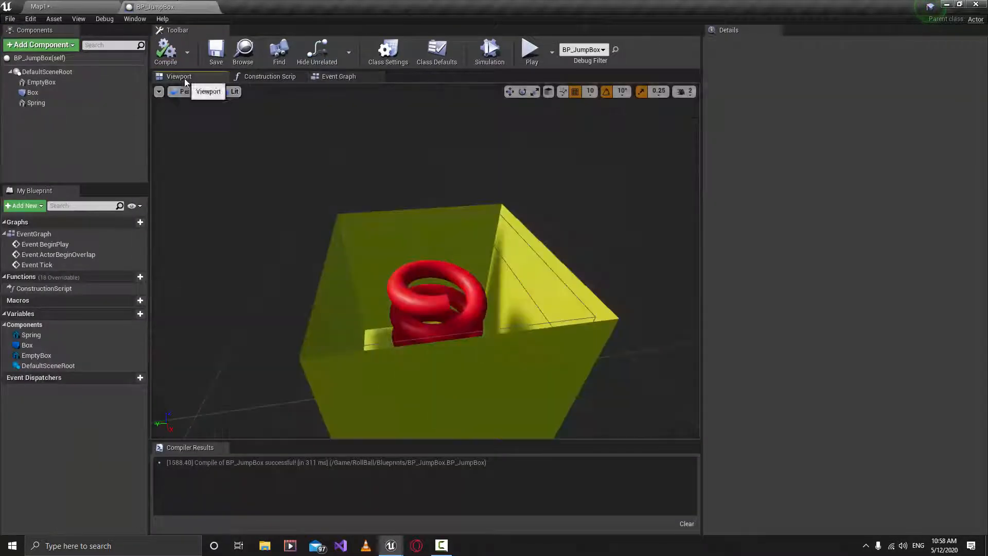
left_click(33, 93)
scroll(583, 304, "down", 5)
scroll(583, 307, "up", 3)
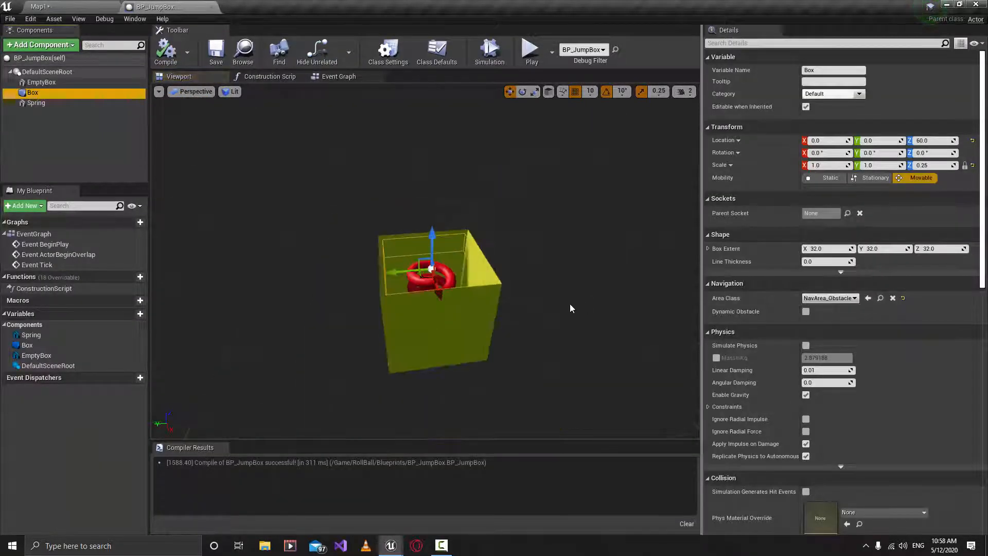
left_click(43, 83)
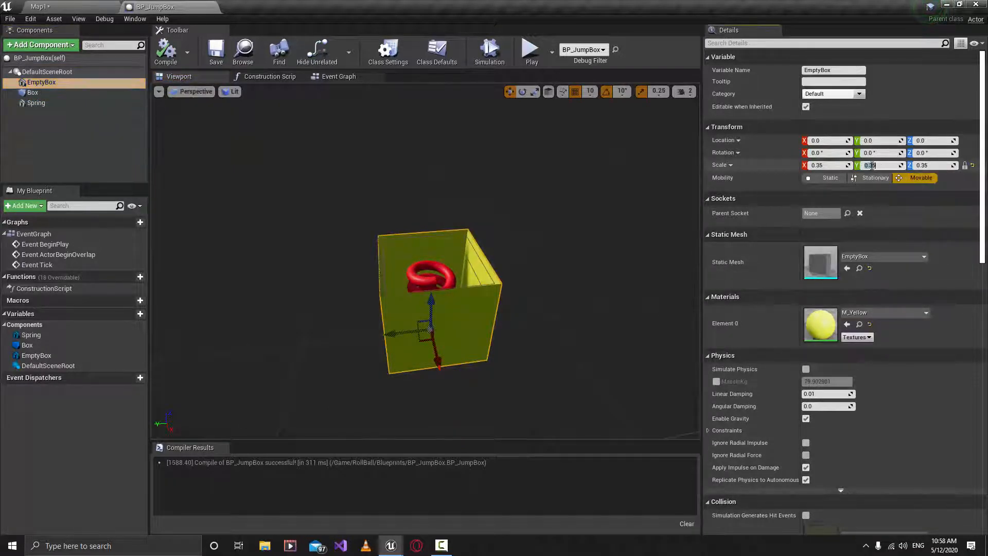
type("0.5")
key("Return")
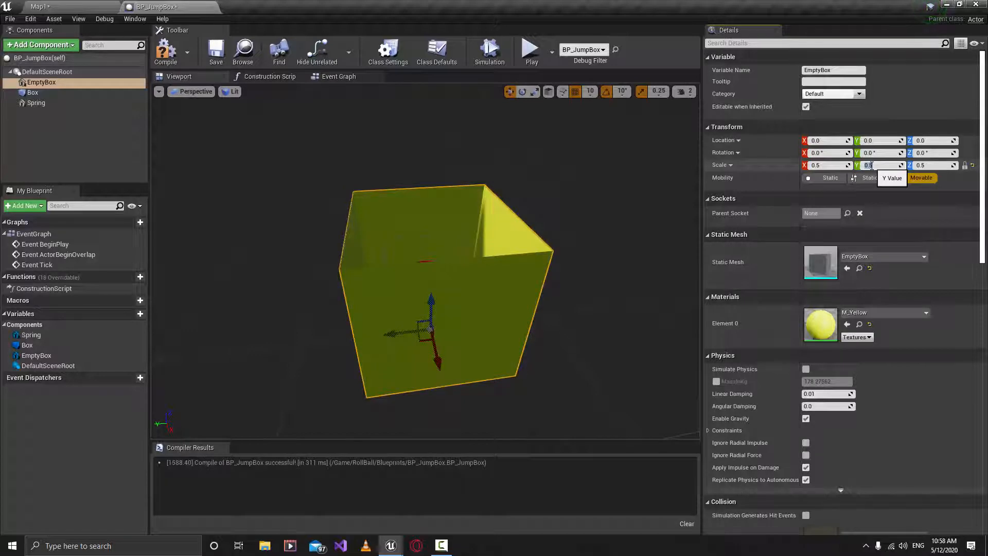
Set the Spring component's scale to 0.1 on all axes
right_click_drag(537, 297, 550, 329)
left_click(447, 314)
scroll(508, 304, "down", 3)
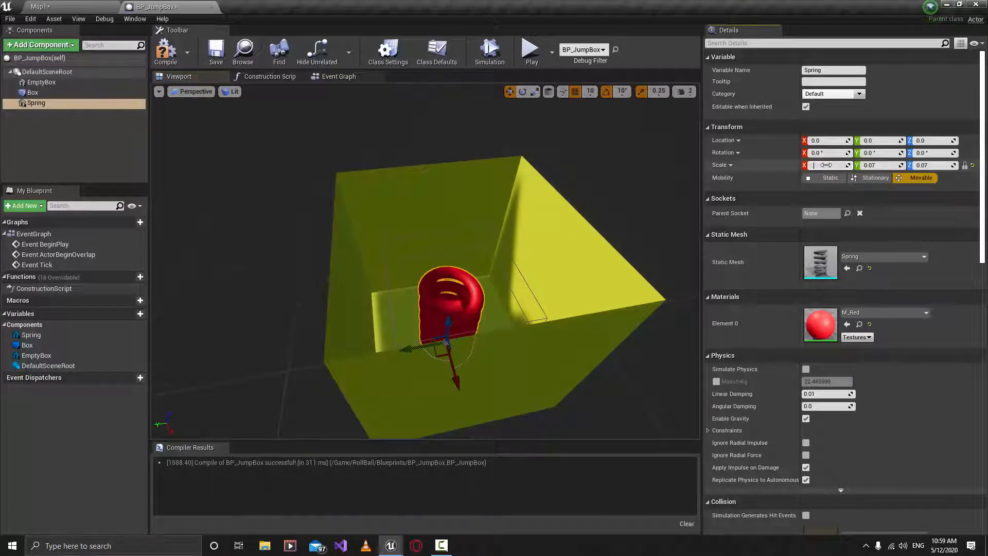
type("0.1")
key("Return")
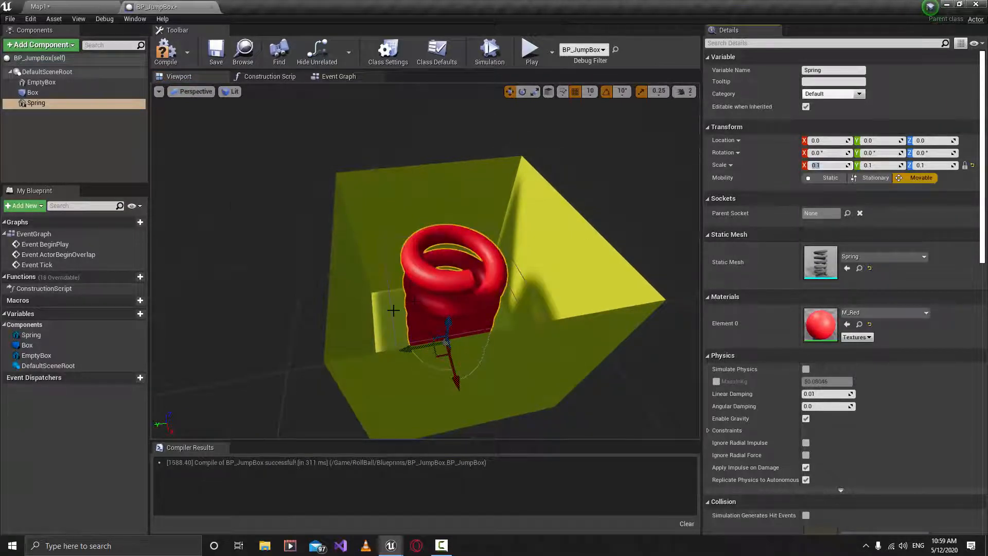
Raise the Box collision component to Z 90, scale it to 1.25 in X and Y, and compile the blueprint
left_click(33, 92)
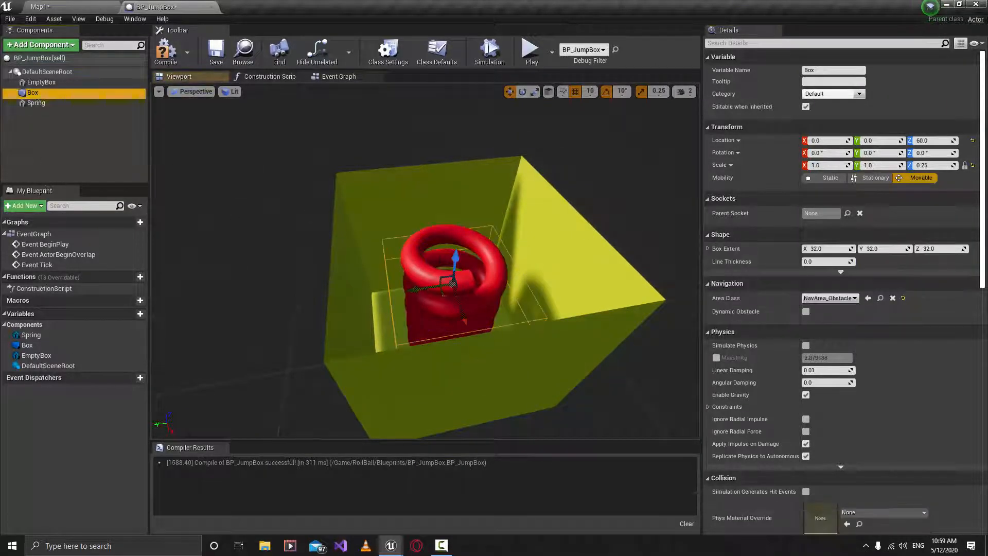
left_click(438, 307)
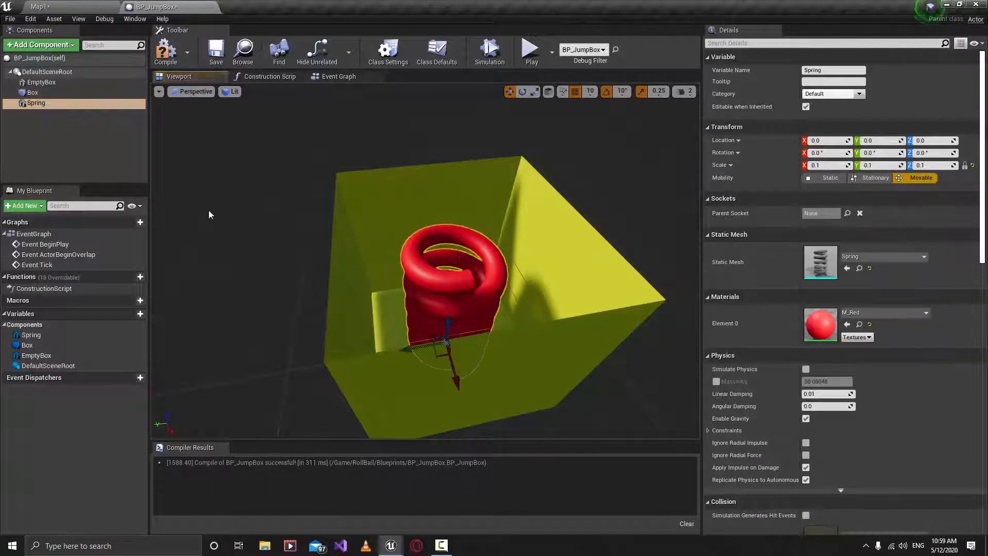
left_click(33, 92)
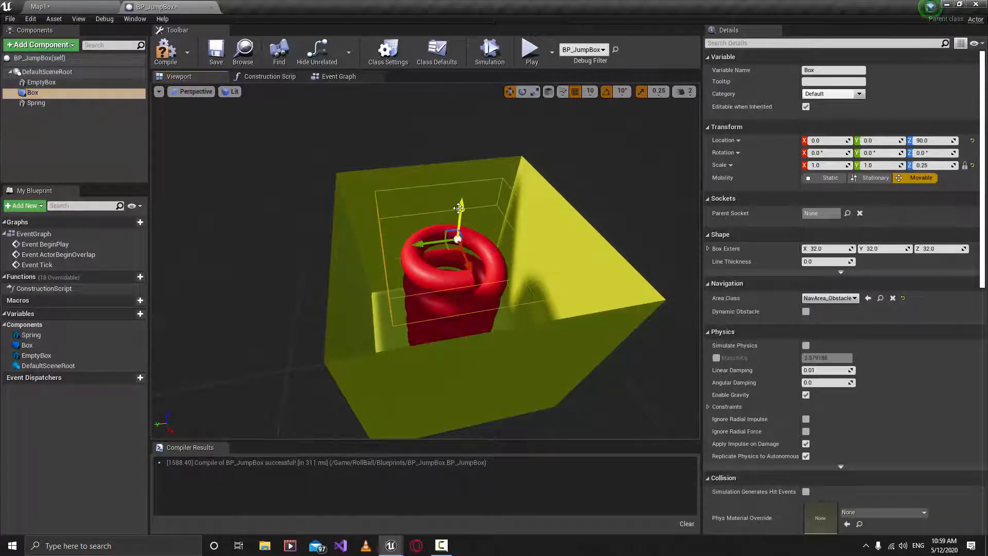
right_click_drag(458, 208, 545, 250)
key("e")
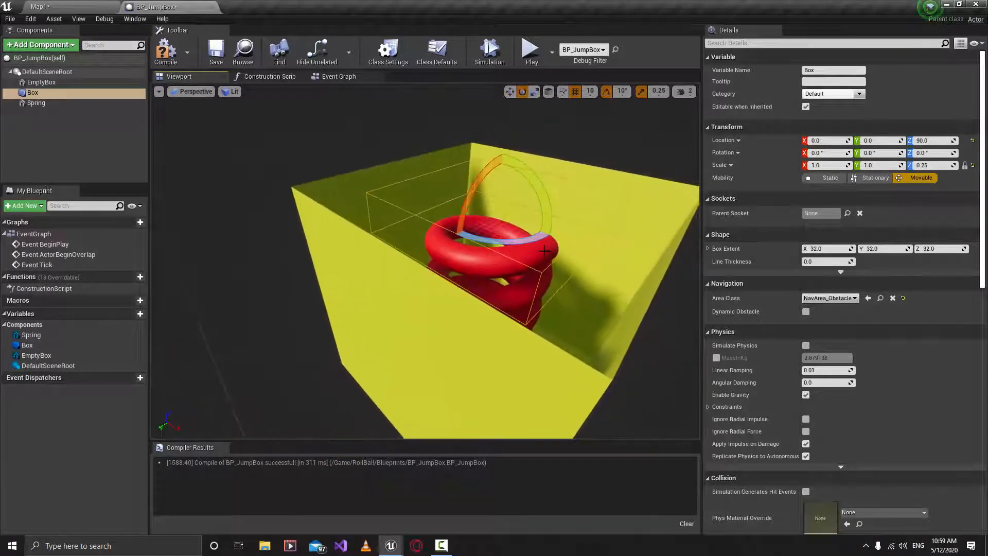
key("r")
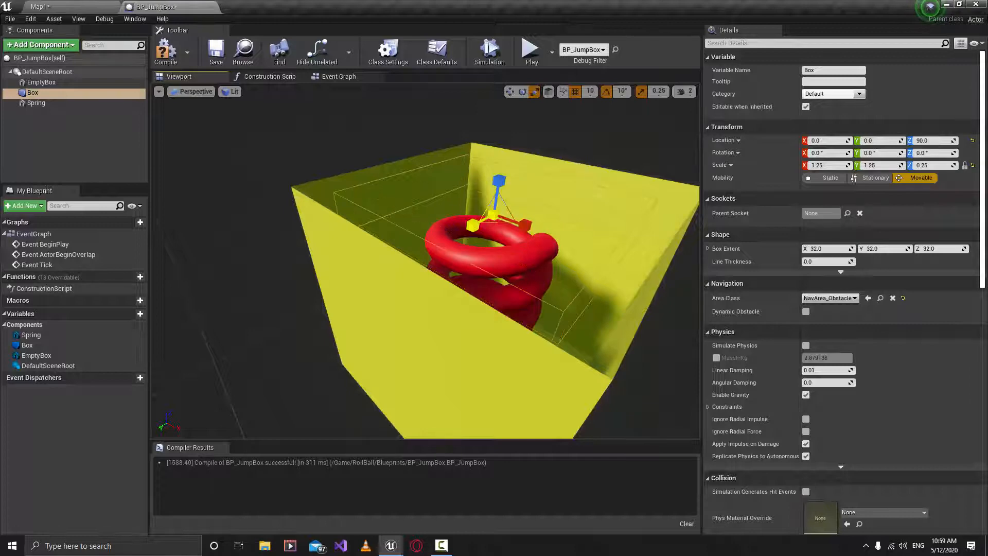
right_click_drag(520, 221, 574, 228)
key("w")
mouse_move(376, 225)
left_mouse_down()
mouse_move(383, 221)
mouse_move(376, 225)
left_mouse_up()
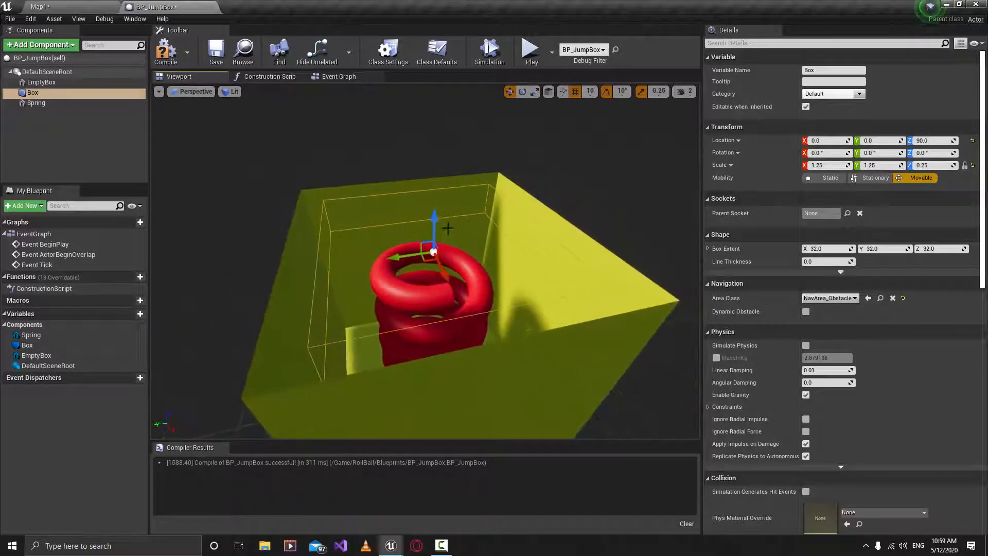
mouse_move(456, 225)
right_mouse_down()
mouse_move(494, 214)
mouse_move(447, 219)
mouse_move(489, 206)
mouse_move(442, 238)
mouse_move(451, 227)
right_mouse_up()
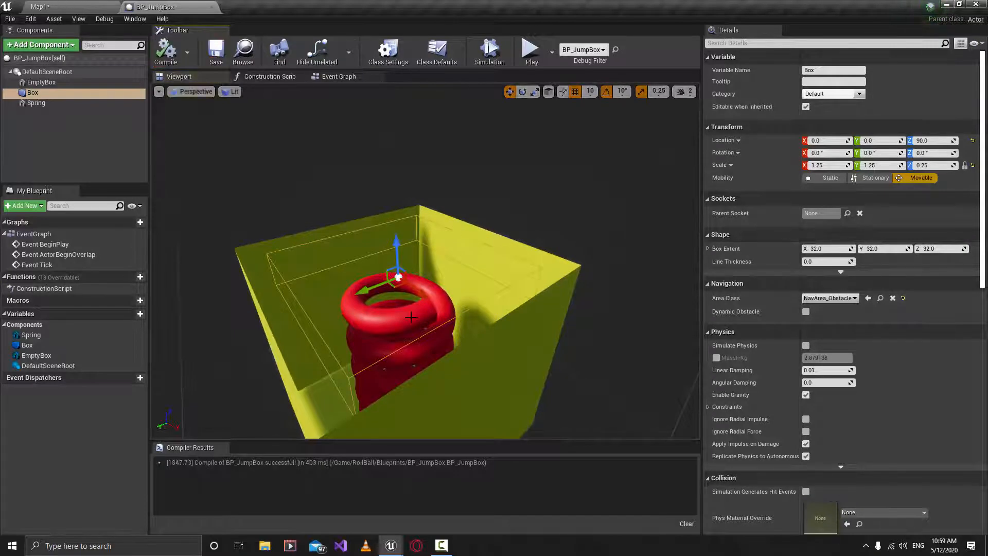
Try lowering the Spring component inside the enlarged box and undo the move
left_click(36, 102)
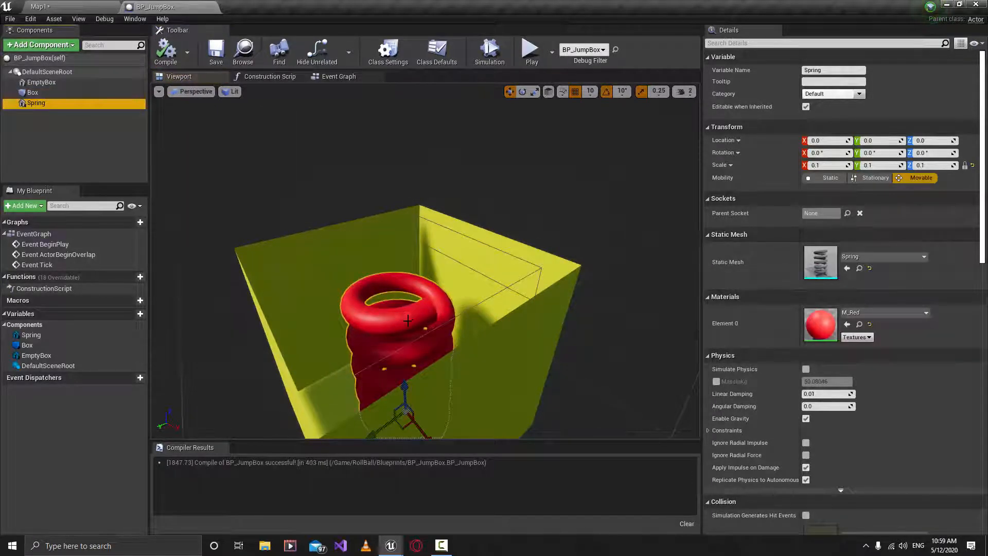
right_click_drag(408, 320, 461, 335)
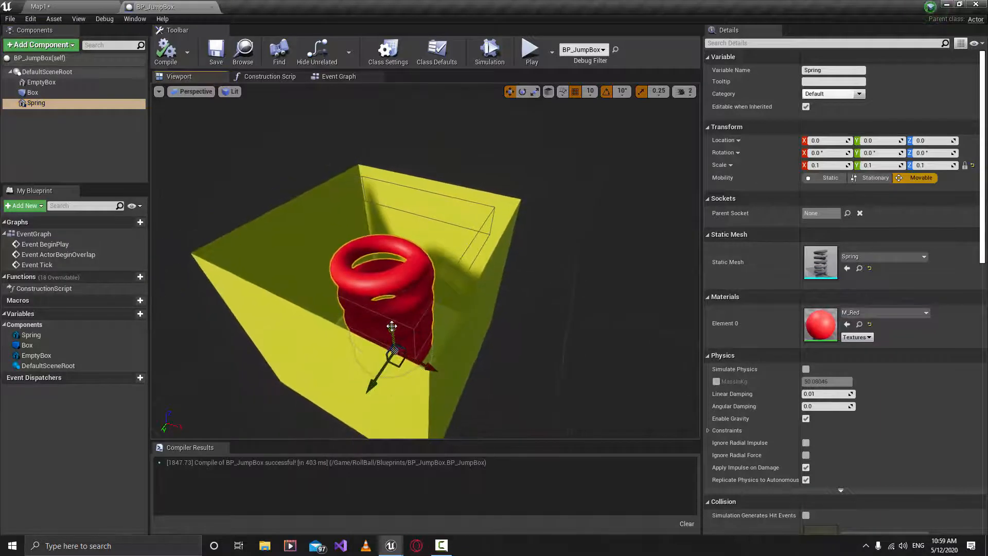
left_click_drag(391, 326, 400, 355)
right_click_drag(399, 356, 525, 243)
key("ctrl+z")
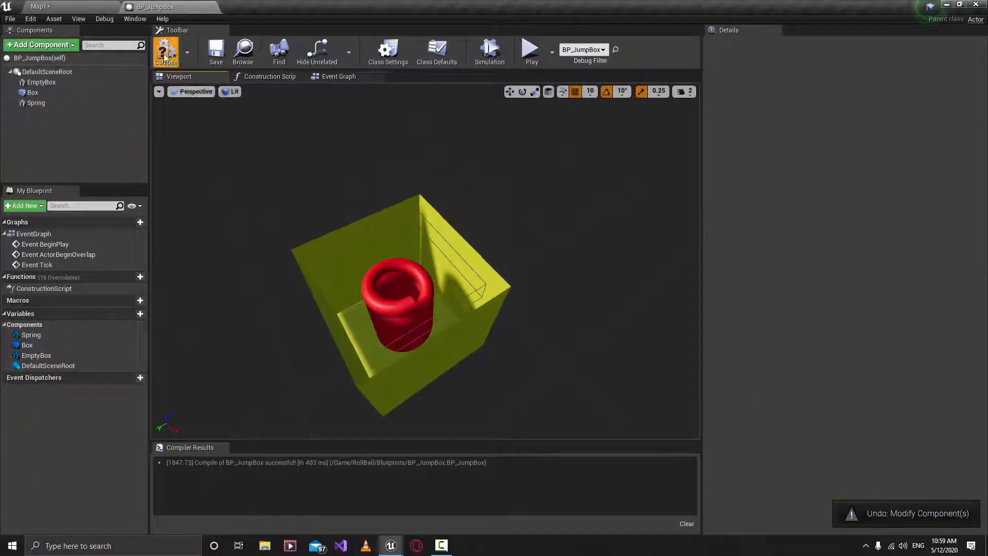
Compile and save BP_JumpBox, and return to the Map1 level
left_click(211, 56)
left_click(392, 295)
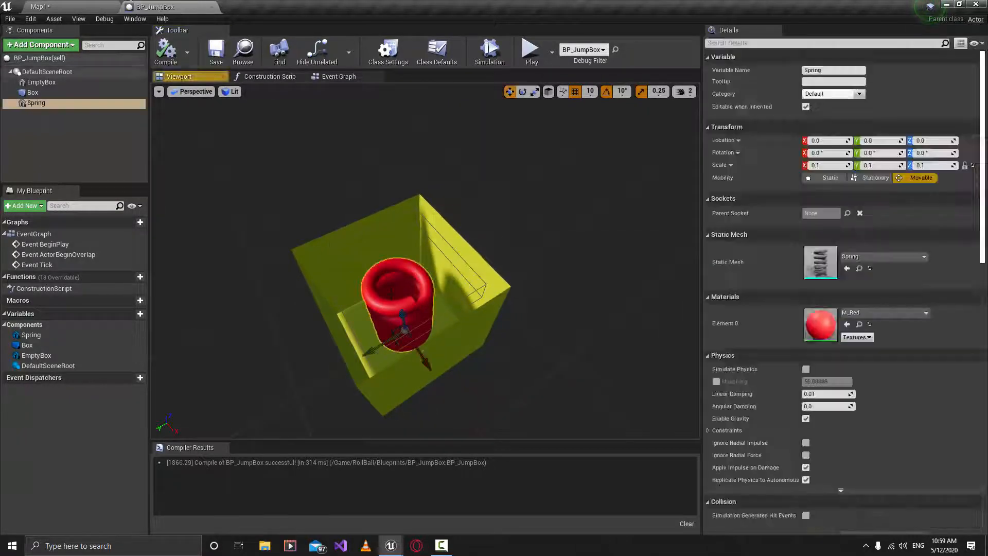
left_click(65, 5)
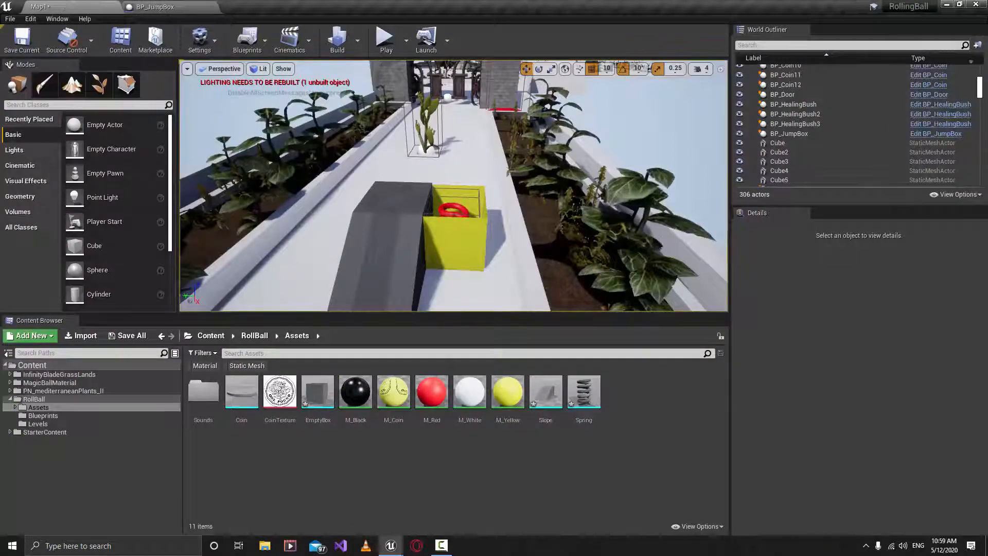
Widen the slope beside the jump box to an X scale of 0.7275 and shift it to Y 80
right_click_drag(450, 288, 440, 213)
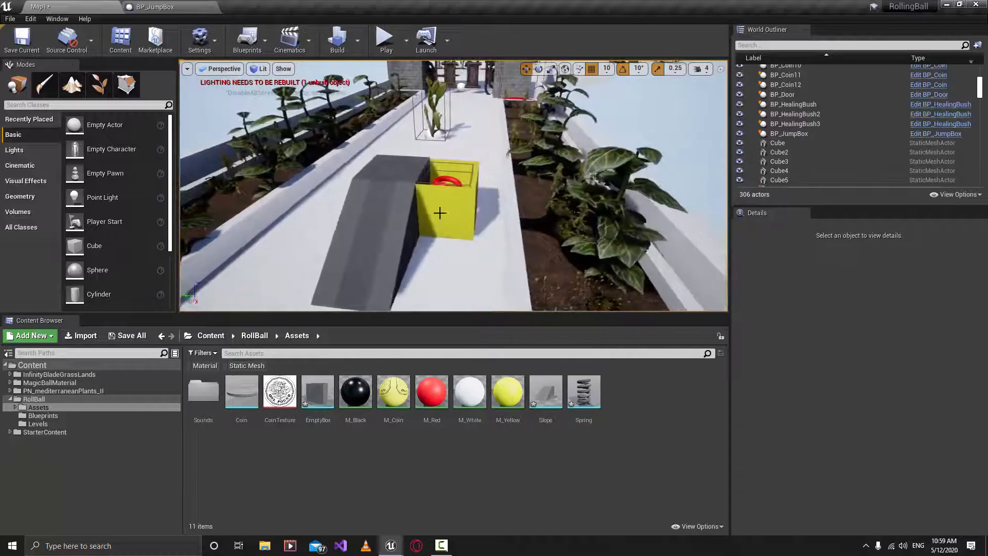
left_click(377, 222)
mouse_move(437, 252)
right_mouse_down()
mouse_move(428, 258)
mouse_move(442, 248)
right_mouse_up()
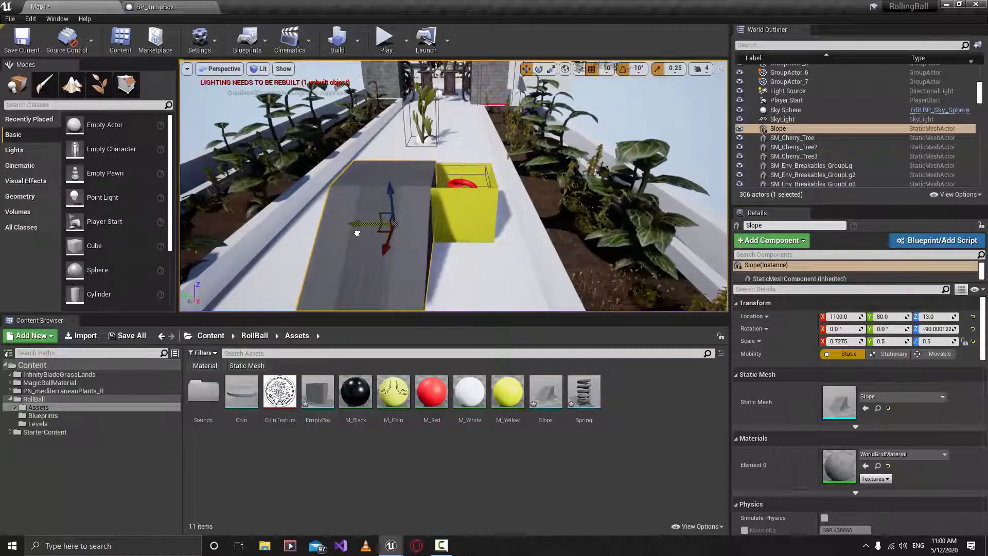
right_click_drag(425, 195, 407, 211)
Play-test Map1 by rolling the ball up the slope and over towards the jump box, and stop the session
left_click(386, 41)
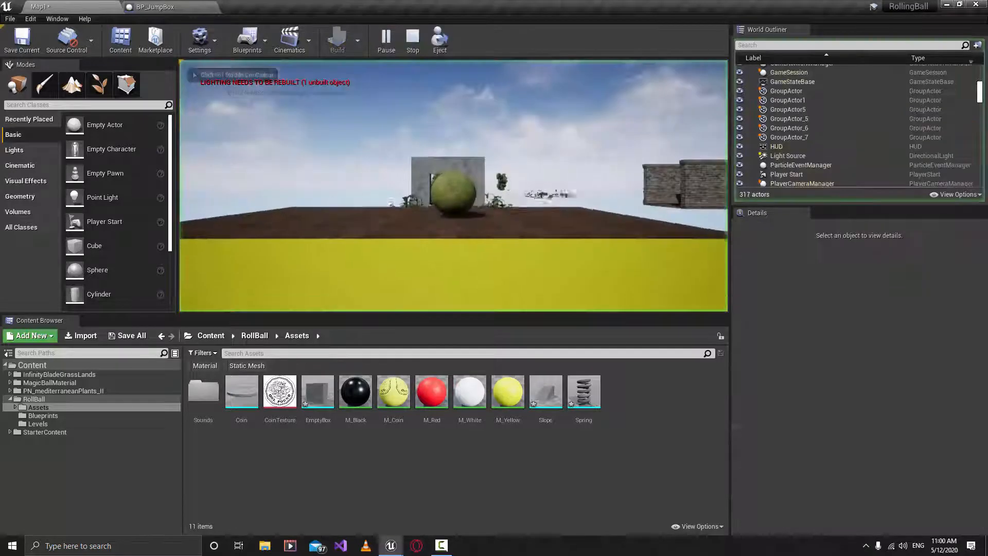
key("w")
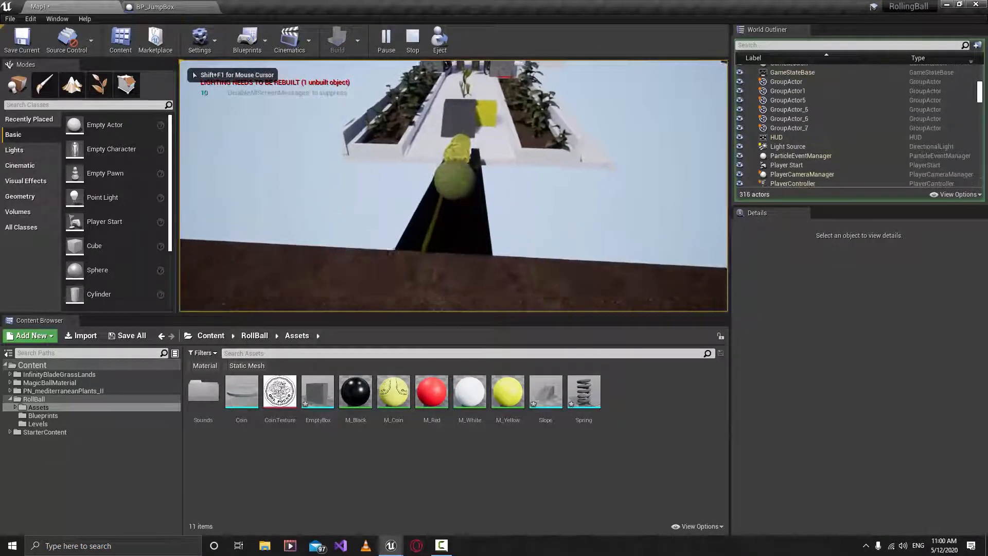
key("w")
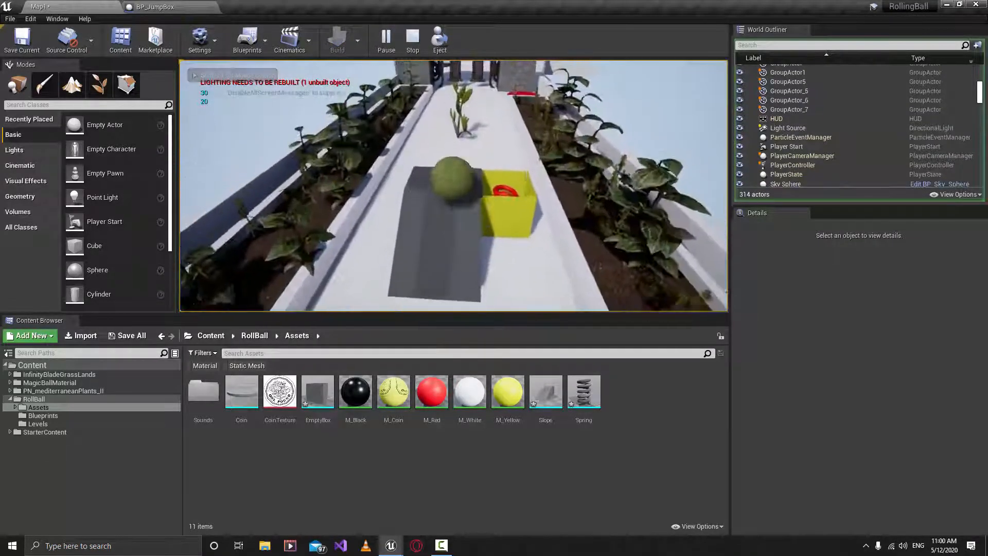
key("d")
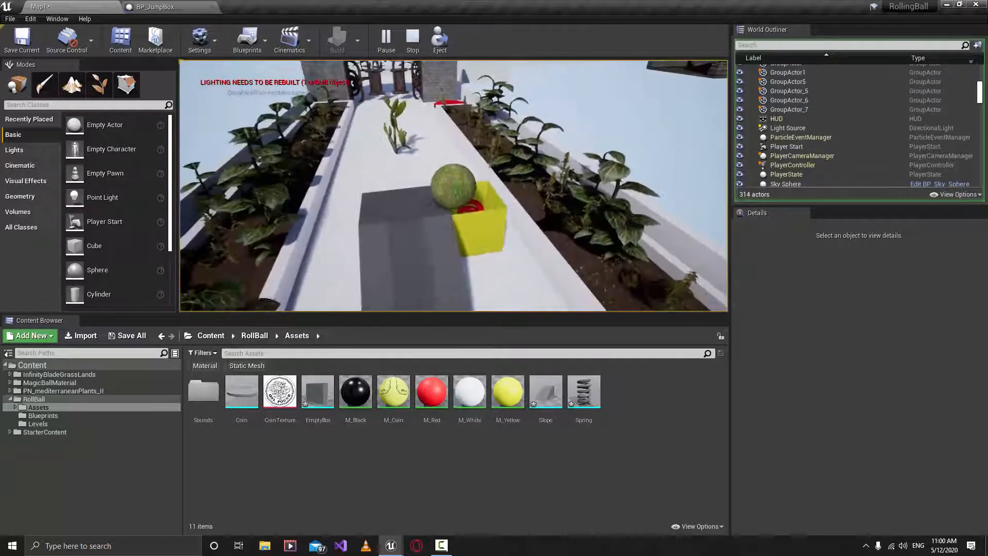
key("d")
key("s")
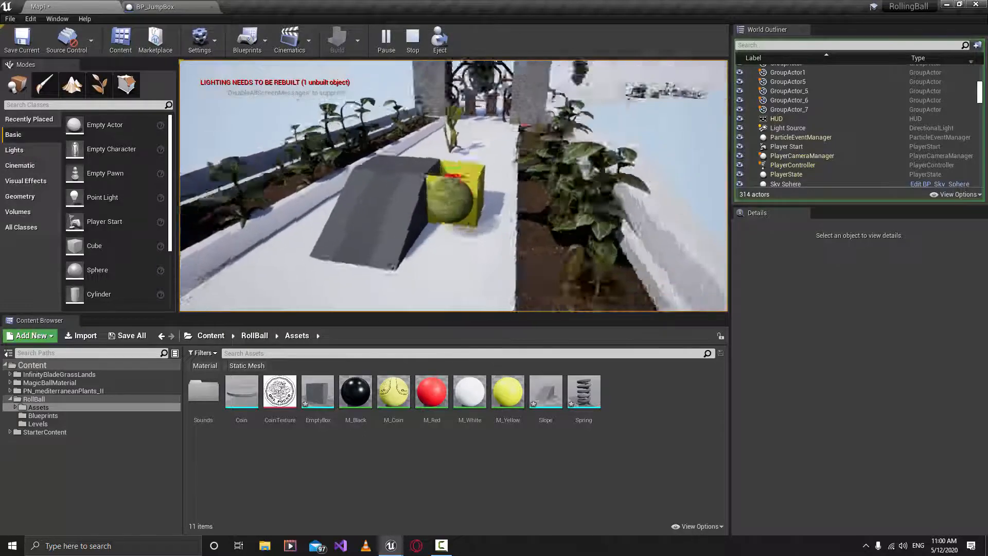
key("Escape")
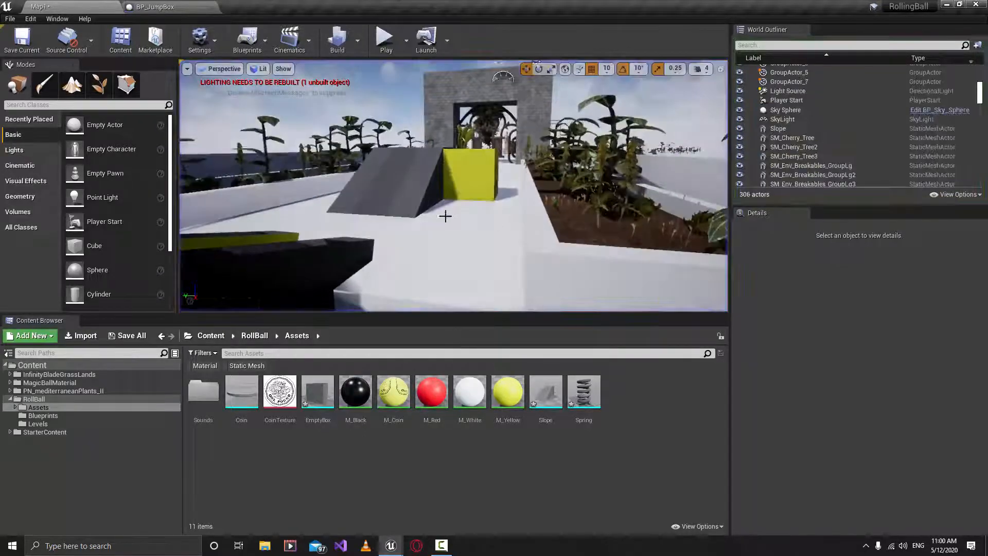
Open the Slope static mesh and display its simple collision to inspect the fit around the ramp
key("s")
right_click_drag(445, 215, 470, 215)
key("w")
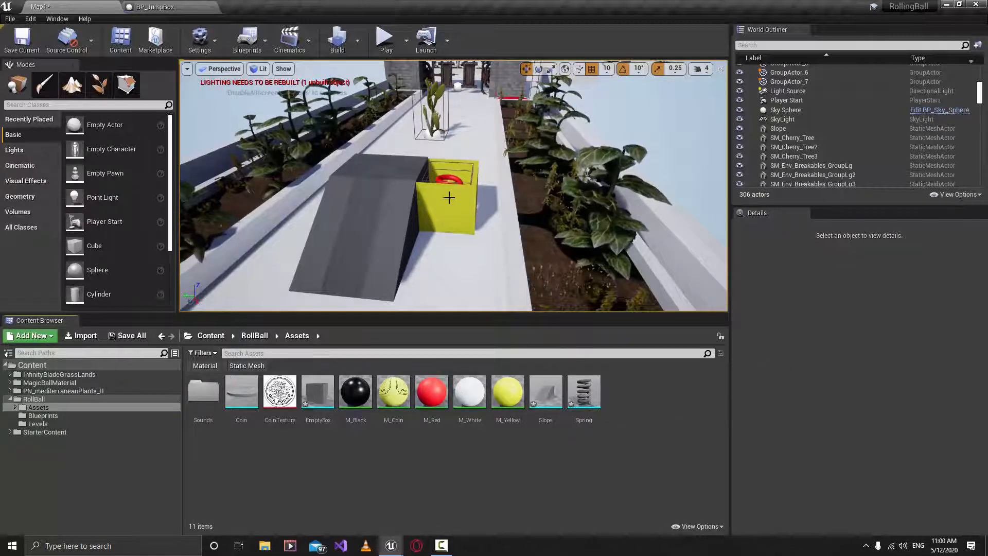
double_click(546, 391)
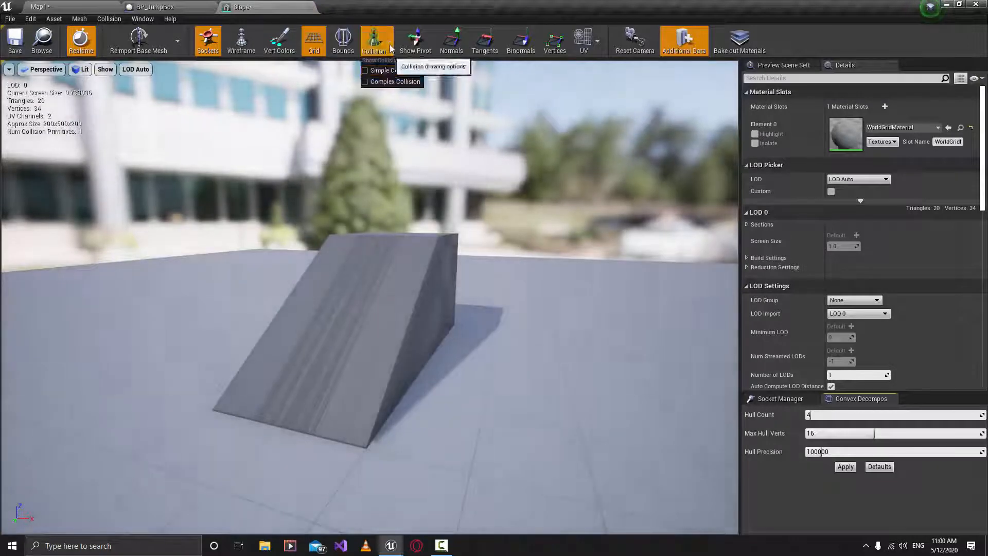
left_click(390, 45)
left_click(413, 71)
right_click_drag(462, 232, 650, 247)
key("s")
key("w")
key("s")
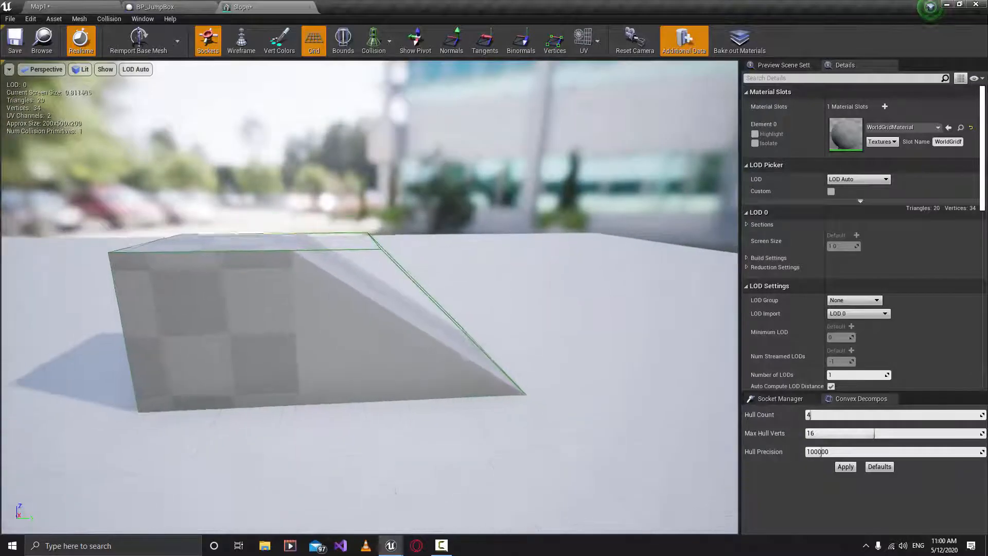
key("a")
key("d")
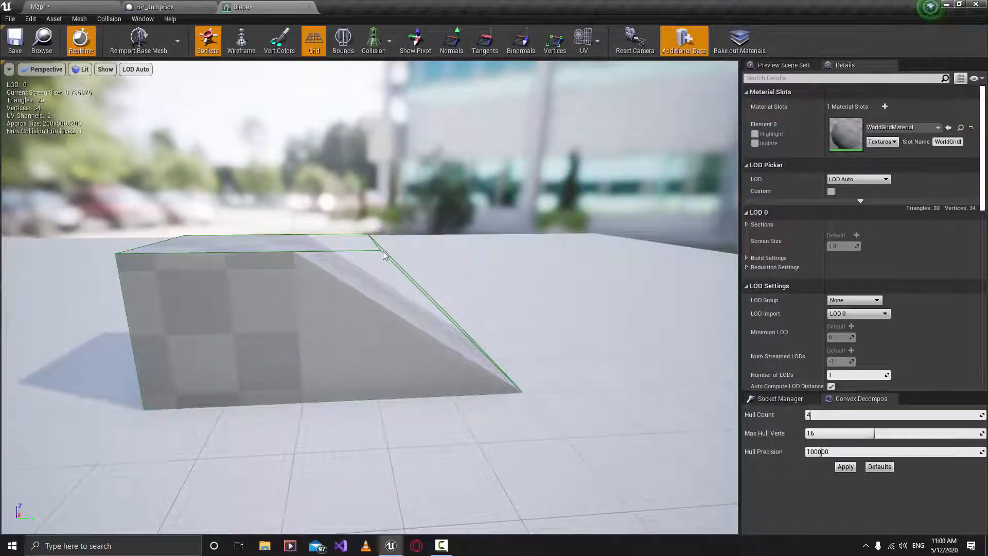
Delete the existing simple collision hull from the Slope mesh
left_click(381, 254)
key("d")
right_click_drag(422, 272, 399, 280)
key("w")
key("s")
key("Delete")
key("w")
key("s")
key("d")
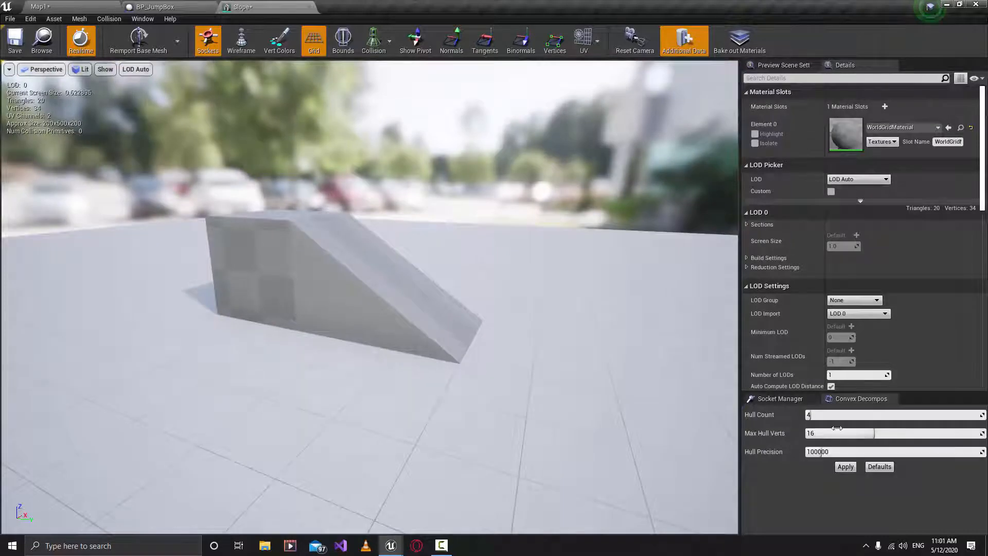
Generate convex collision for the Slope with hull count 4, max hull verts 16 and hull precision 100000, save it and return to Map1
key("w")
right_click_drag(632, 396, 632, 397)
key("a")
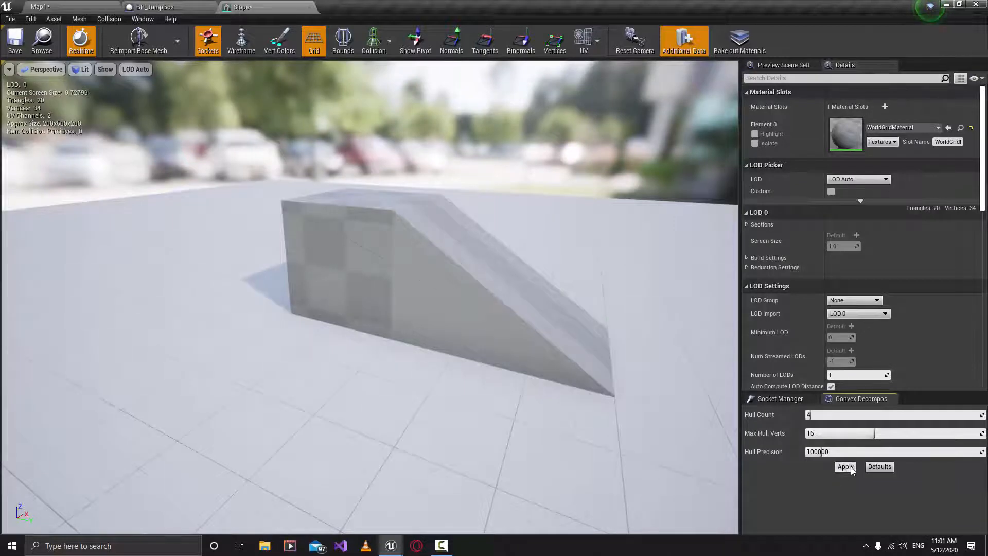
right_click_drag(599, 387, 599, 386)
key("w")
key("d")
key("a")
key("e")
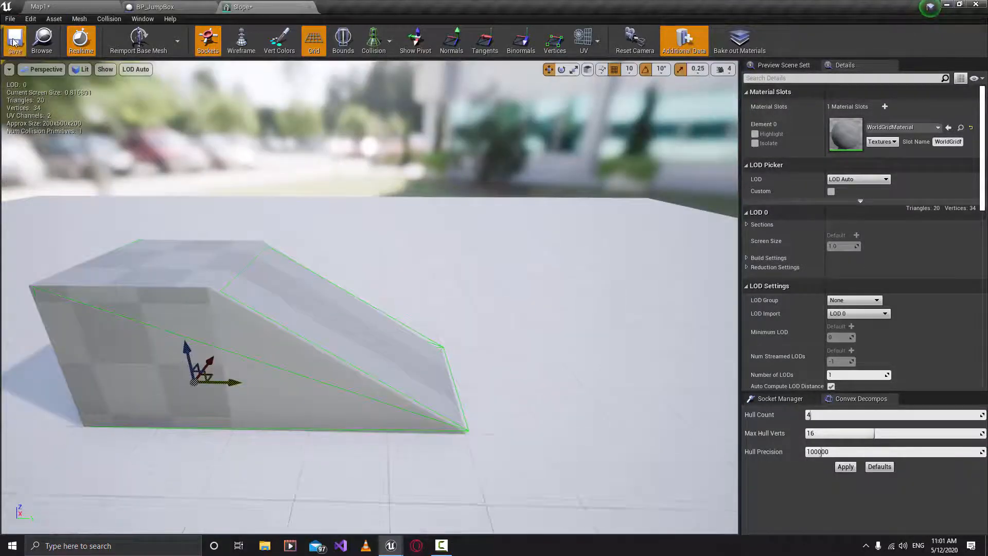
left_click(311, 7)
left_click(79, 5)
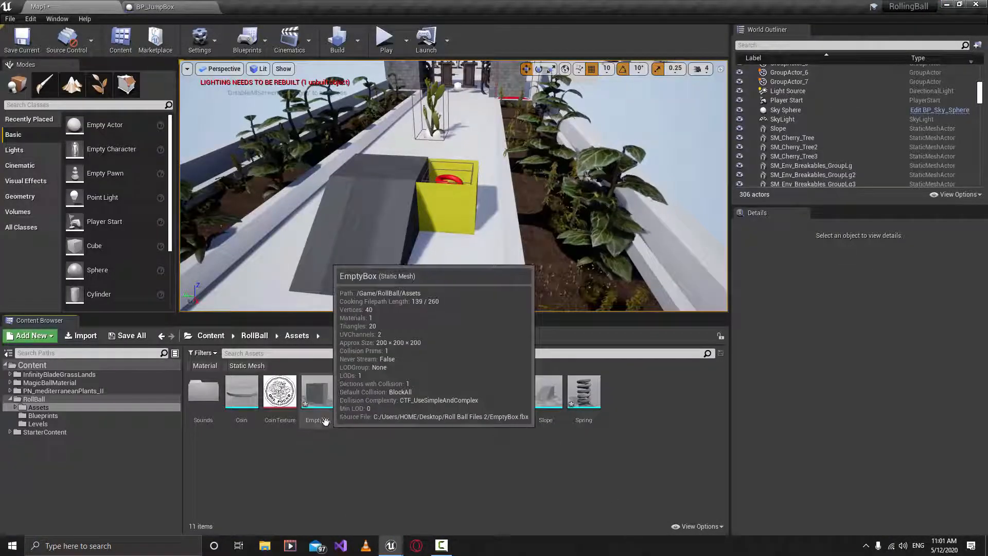
Open the EmptyBox static mesh and display its simple collision around the open box
double_click(327, 426)
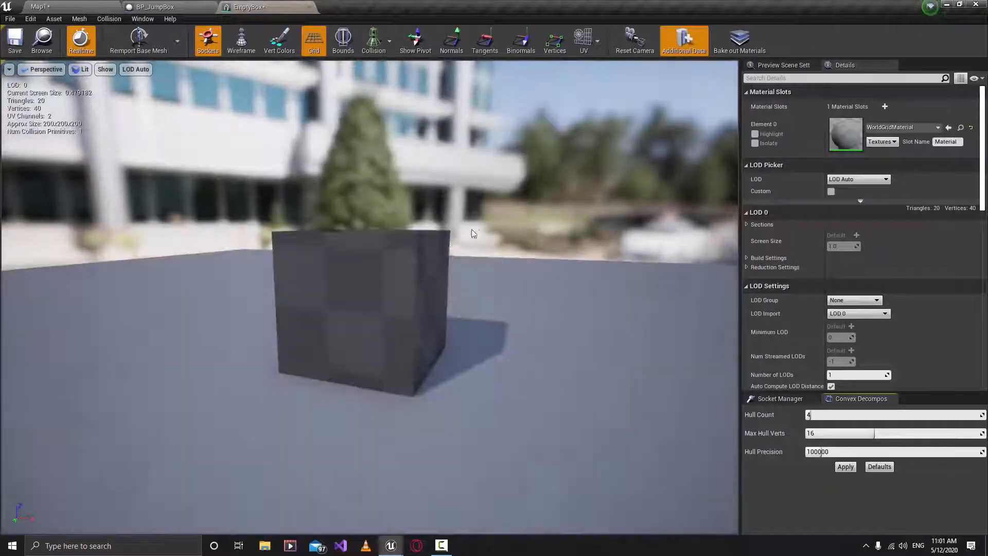
left_click_drag(473, 234, 386, 319)
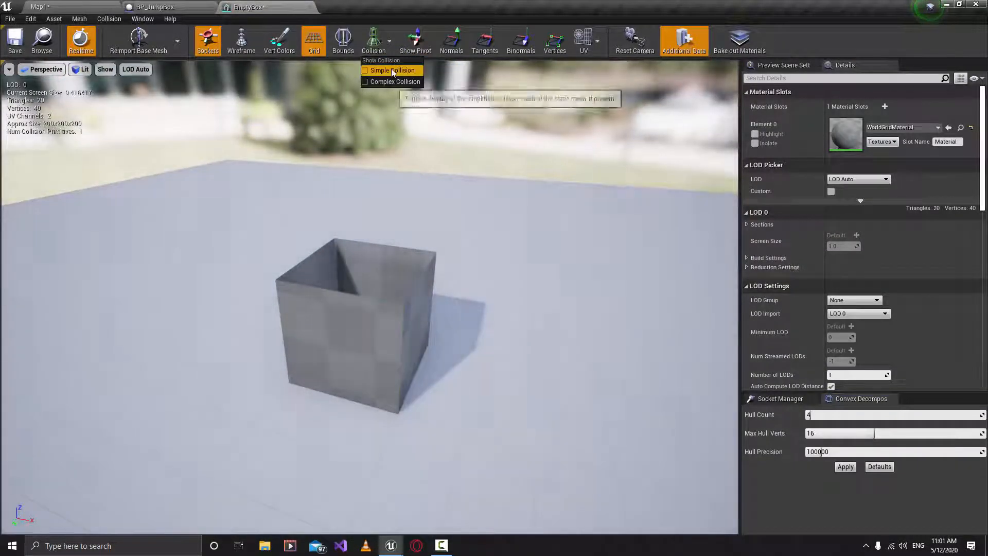
left_click(393, 71)
left_click_drag(396, 206, 335, 237)
mouse_move(447, 231)
left_mouse_down()
mouse_move(499, 239)
mouse_move(502, 262)
mouse_move(488, 273)
mouse_move(395, 246)
mouse_move(428, 252)
mouse_move(452, 234)
left_mouse_up()
Open the Spring static mesh from the level's assets and display its simple collision
left_click(208, 6)
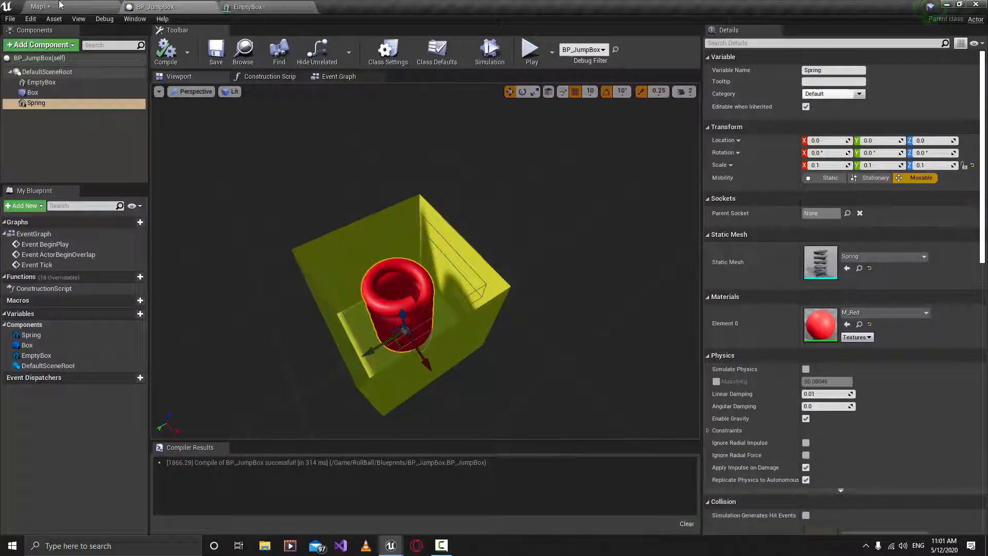
left_click(60, 5)
double_click(584, 396)
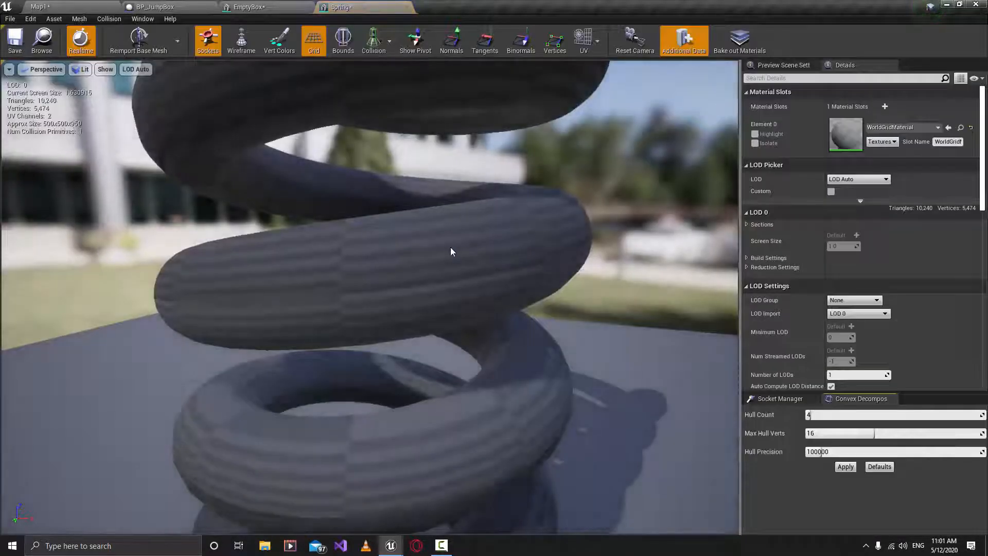
scroll(451, 251, "down", 5)
right_click_drag(450, 251, 449, 293)
scroll(451, 251, "down", 4)
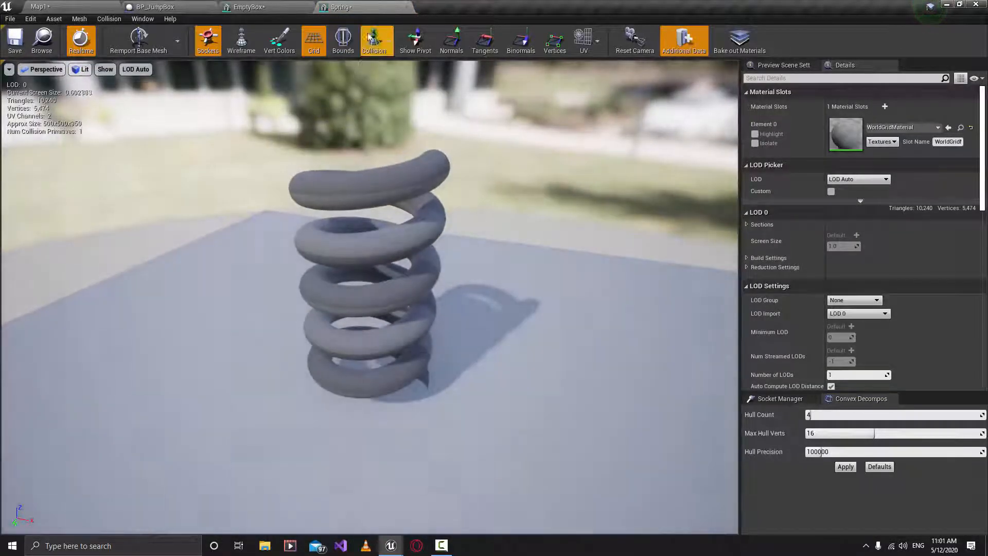
left_click(370, 37)
left_click(394, 71)
left_click_drag(443, 193, 436, 217, "alt")
Replace the spring's existing collision hull with a box simplified collision
left_click(436, 187)
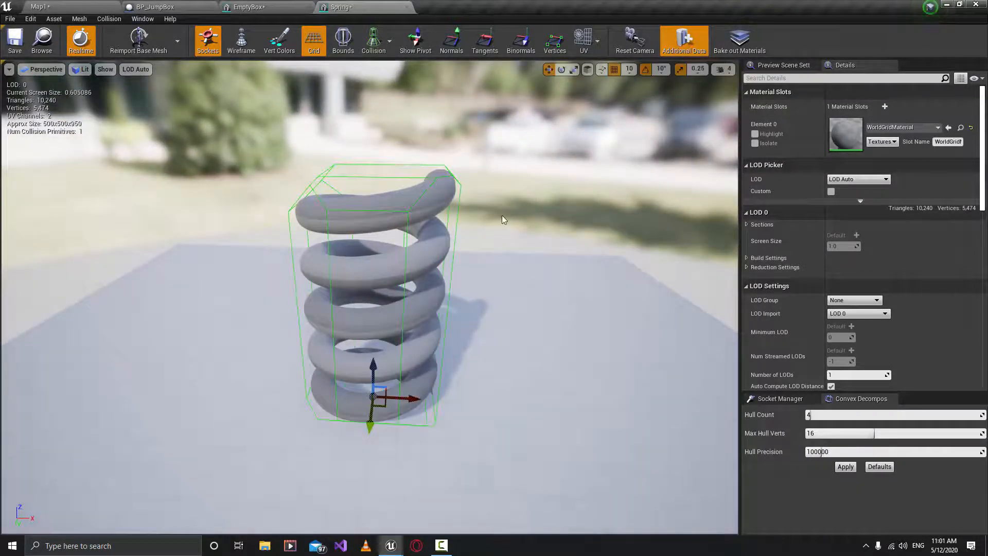
key("Delete")
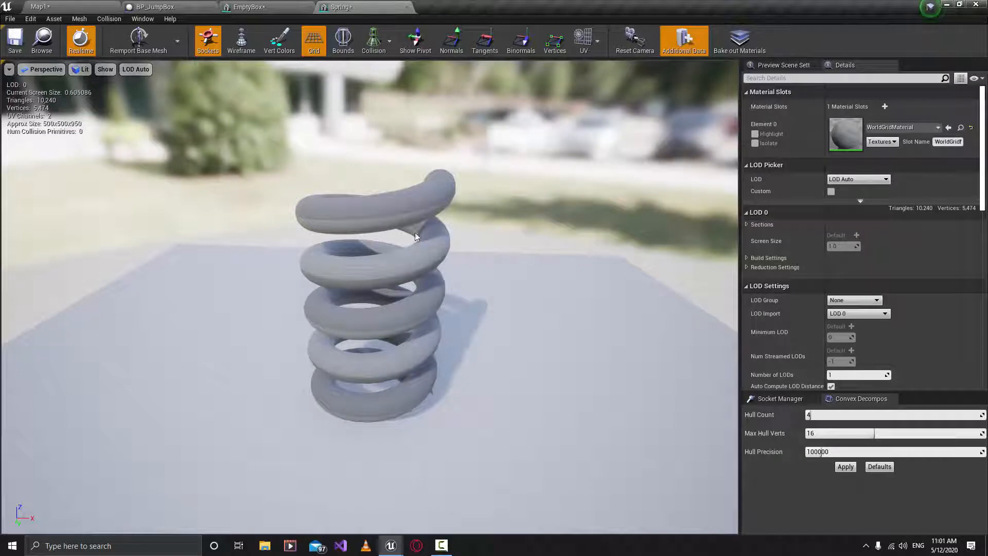
left_click(118, 23)
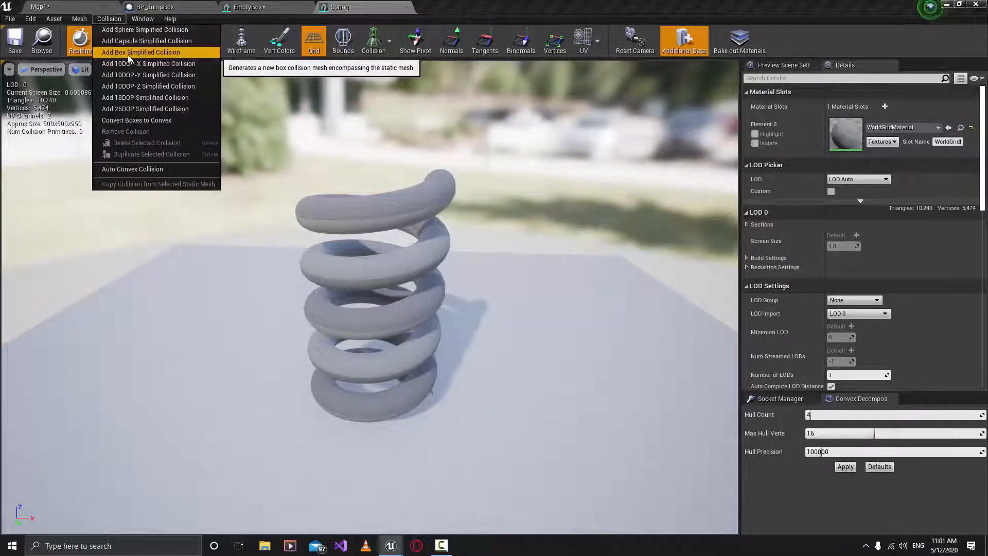
left_click(155, 57)
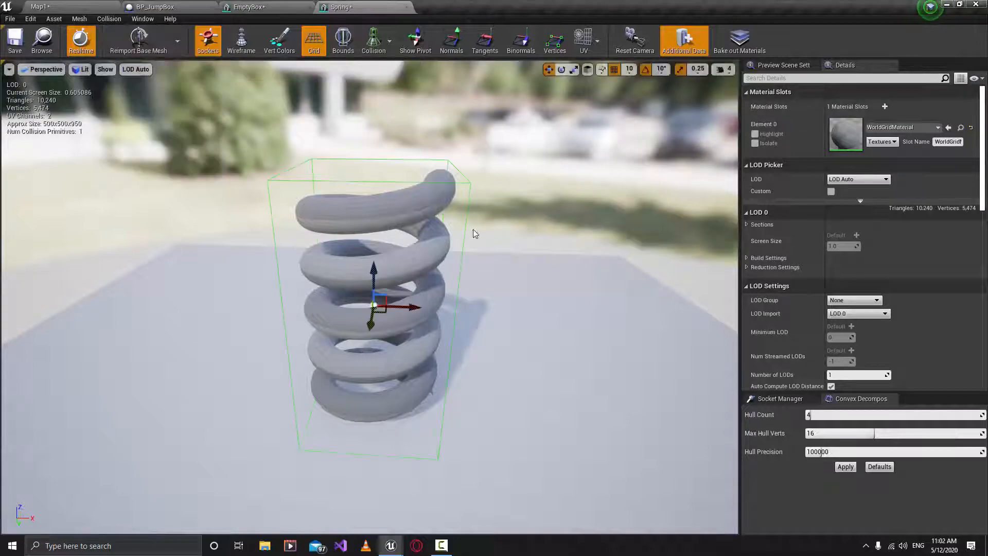
Raise the spring's box collision slightly, scale it down to fit closely around the coils, and save the mesh
right_click_drag(473, 231, 466, 274)
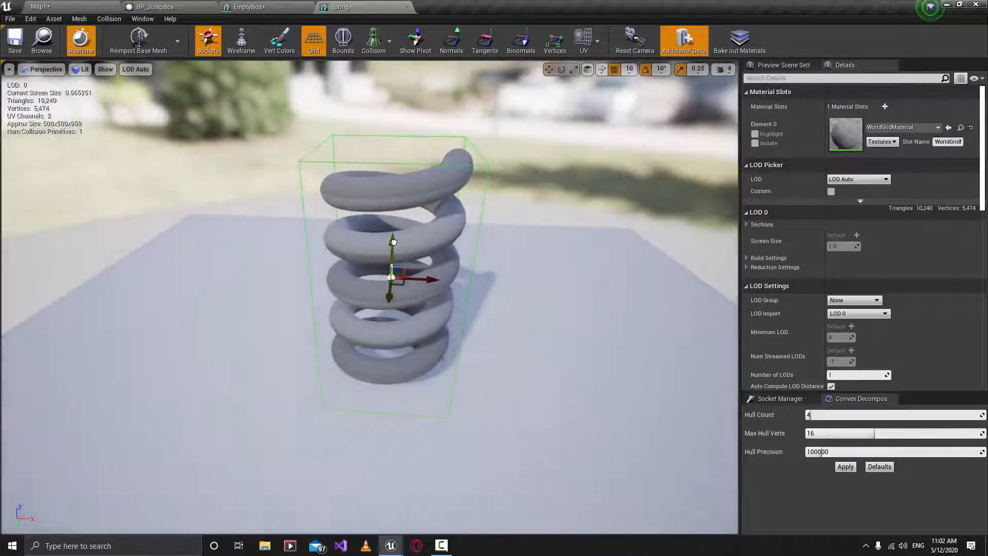
left_click_drag(393, 241, 395, 239)
key("r")
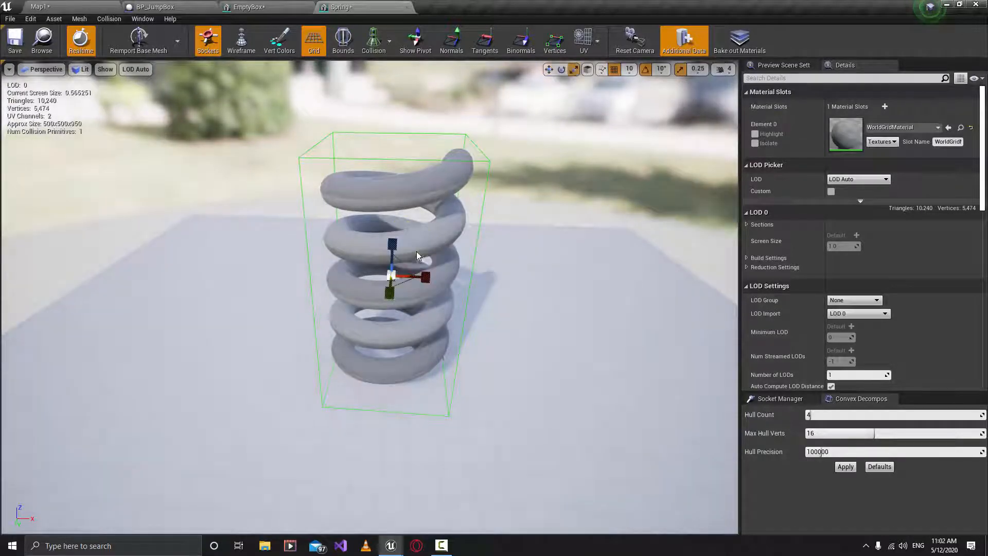
mouse_move(397, 245)
right_mouse_down()
mouse_move(393, 222)
mouse_move(406, 211)
mouse_move(393, 205)
mouse_move(405, 240)
right_mouse_up()
right_click_drag(486, 279, 453, 278)
right_click_drag(446, 327, 271, 260)
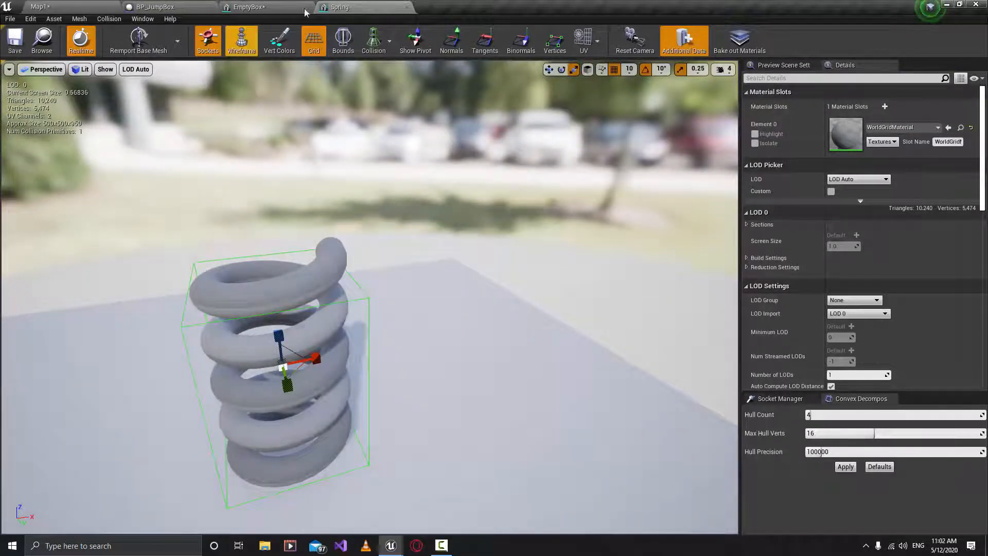
Play-test Map1 again by rolling the ball up the slope beside the jump box, and stop to inspect the box
left_click(89, 5)
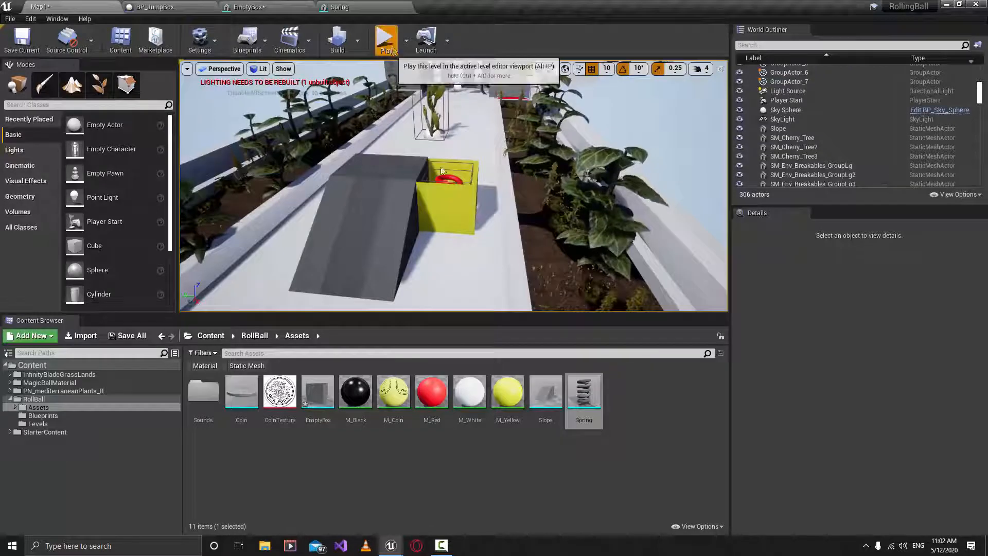
left_click(386, 39)
key("w")
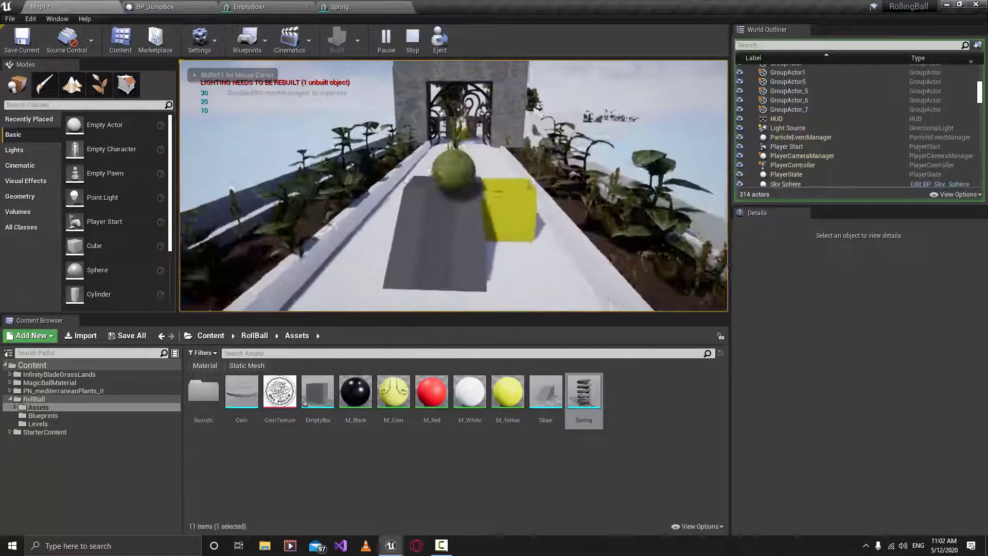
key("d")
key("a")
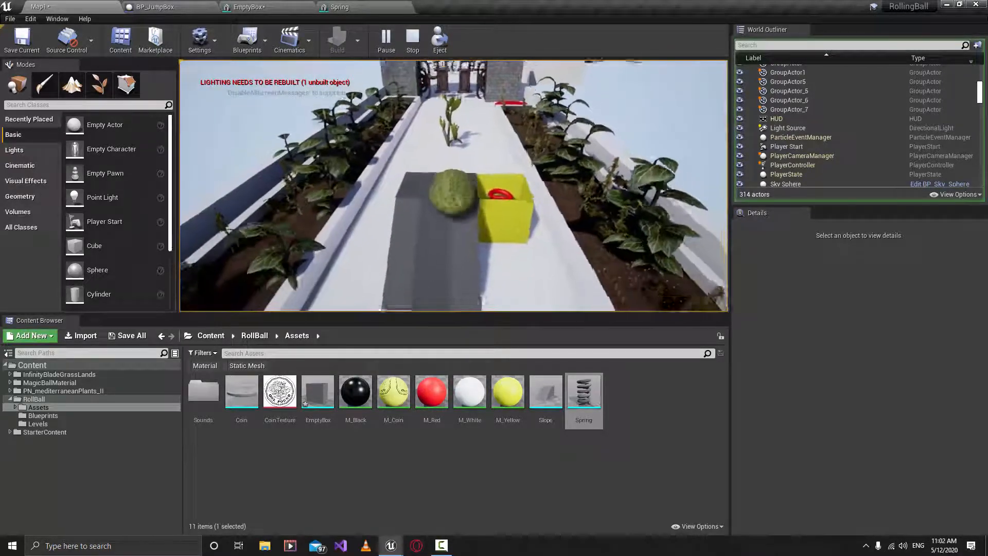
key("Escape")
right_click_drag(476, 237, 487, 270)
key("w")
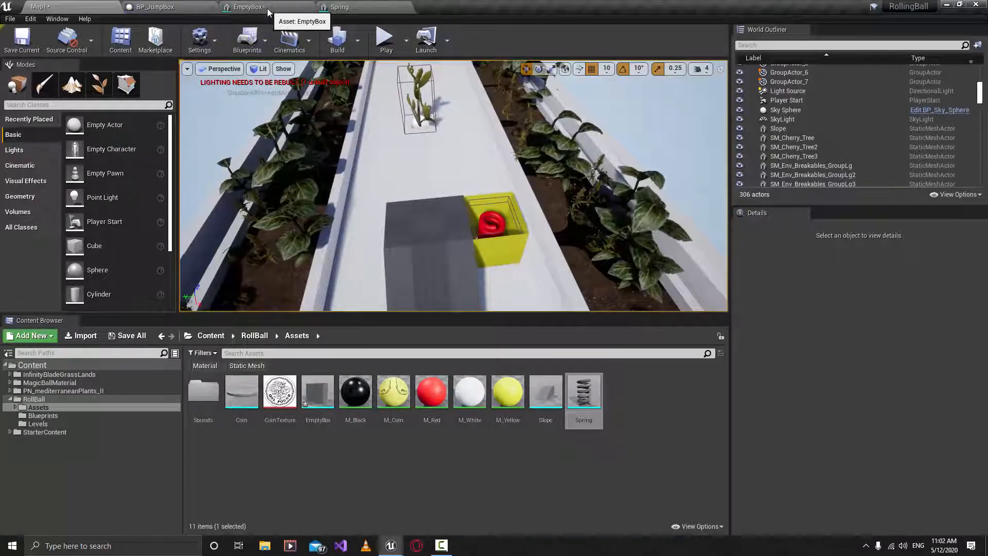
Try moving the EmptyBox mesh's simple collision hull up above the open box
left_click(248, 7)
key("s")
mouse_move(436, 261)
right_mouse_down()
mouse_move(406, 258)
mouse_move(399, 281)
mouse_move(428, 252)
mouse_move(436, 260)
right_mouse_up()
key("w")
left_click(372, 237)
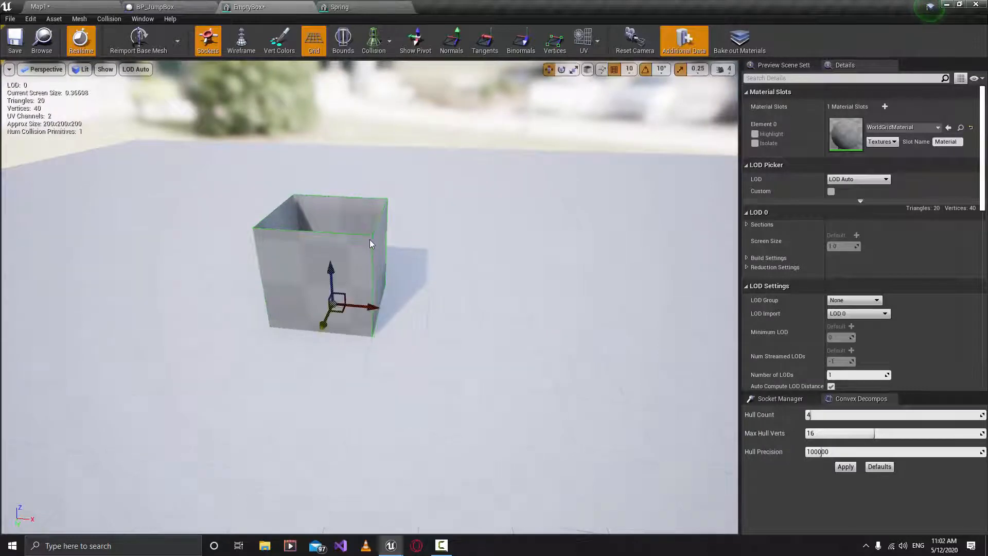
left_click_drag(345, 266, 319, 228)
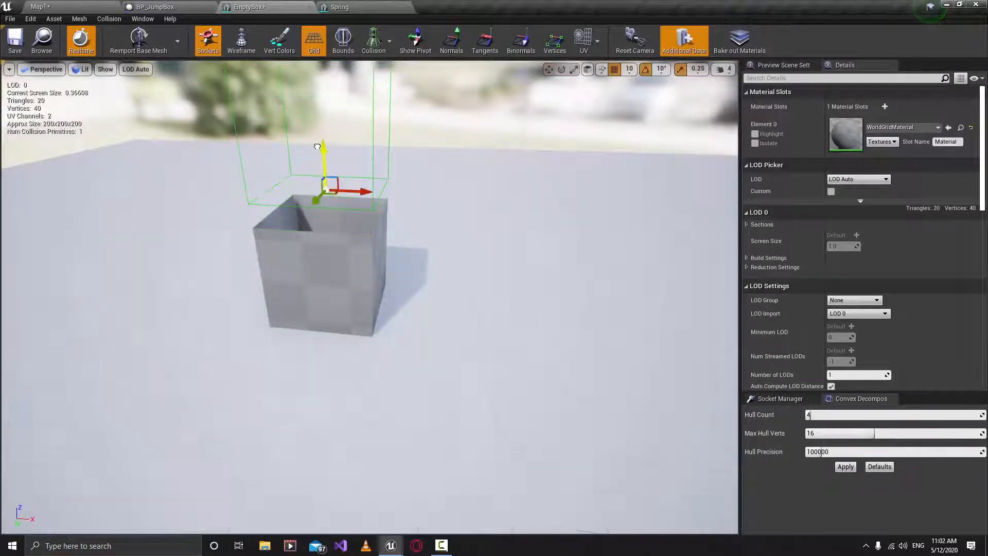
key("s")
right_click_drag(341, 355, 324, 343)
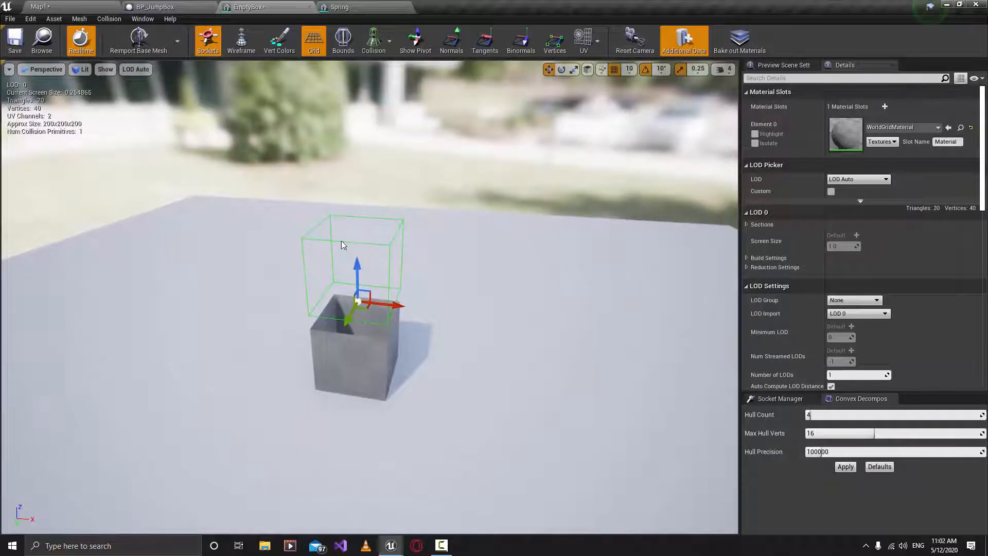
Lower the raised collision hull back around the EmptyBox mesh
right_click_drag(421, 284, 367, 285)
key("w")
key("w")
key("w")
key("s")
key("d")
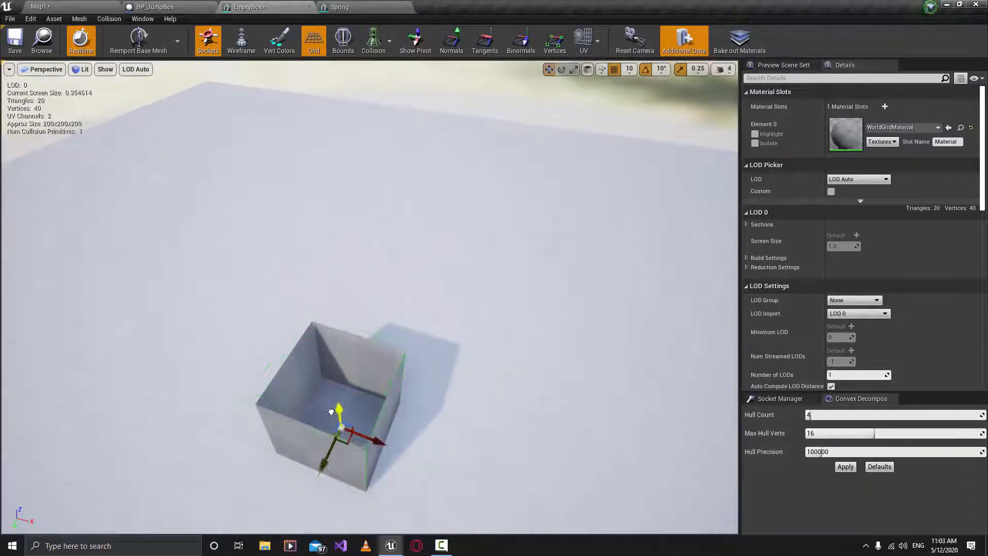
right_click_drag(359, 415, 355, 410)
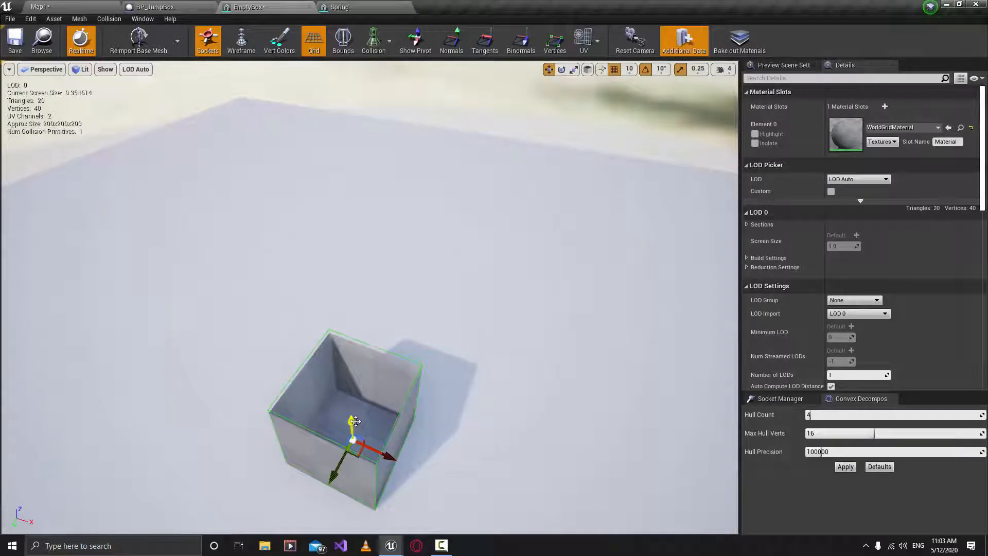
Delete the single simple collision hull that encloses the EmptyBox mesh
left_click_drag(355, 421, 350, 378)
key("Delete")
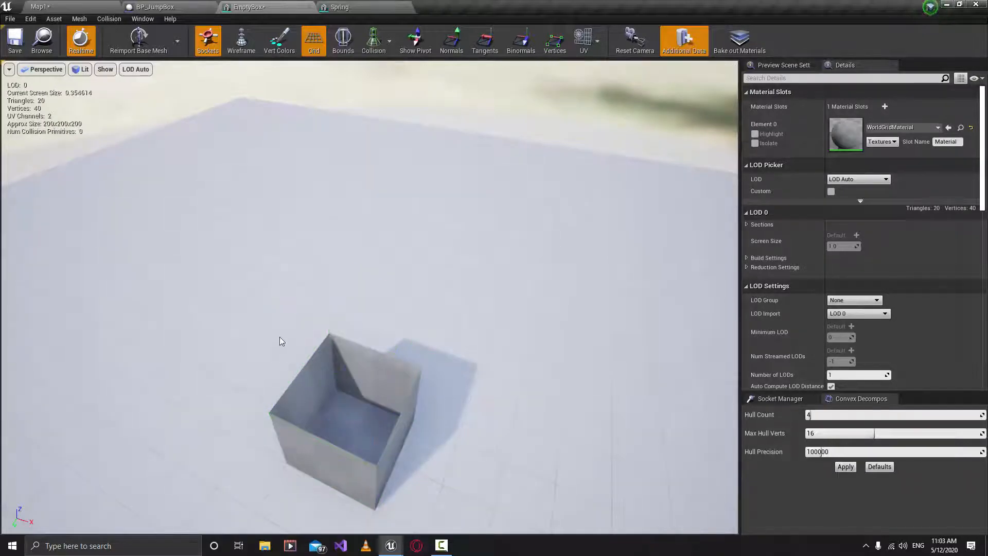
left_click_drag(279, 337, 278, 250)
right_click_drag(278, 250, 304, 232)
right_click_drag(409, 337, 410, 337)
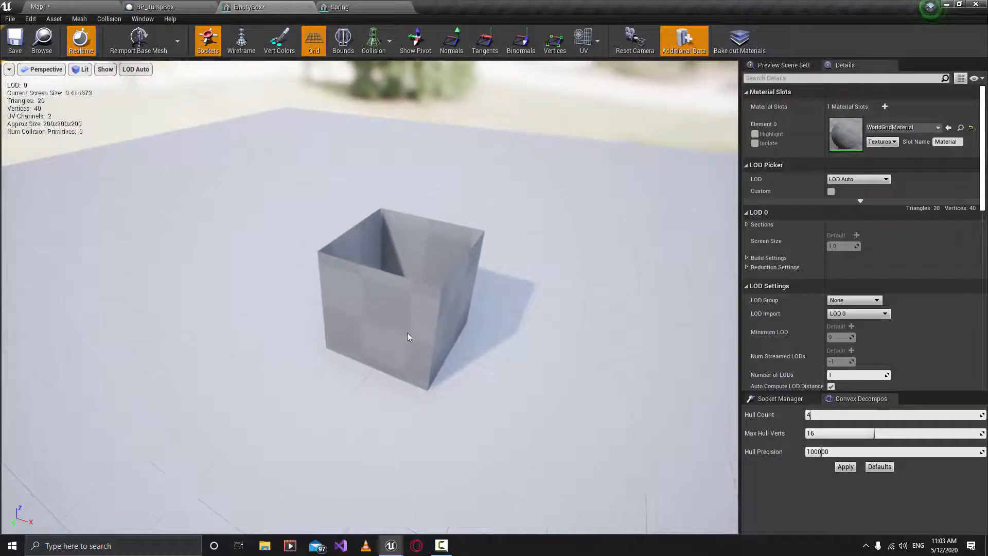
Generate convex decomposition collision for the EmptyBox mesh with a hull count of 4 and inspect the hulls around its walls
left_click(845, 466)
right_click_drag(540, 385, 592, 416)
right_click_drag(400, 369, 483, 352)
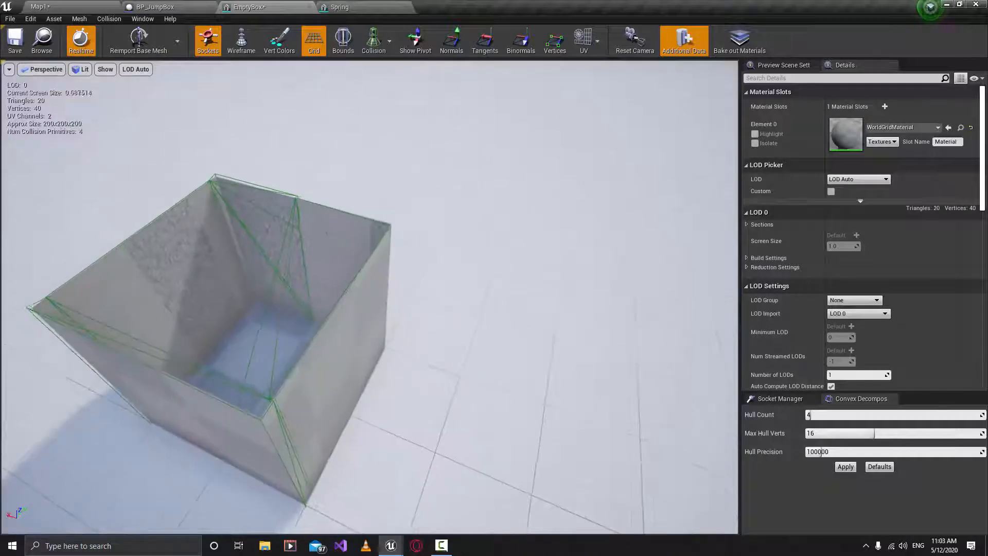
right_click_drag(298, 332, 368, 349)
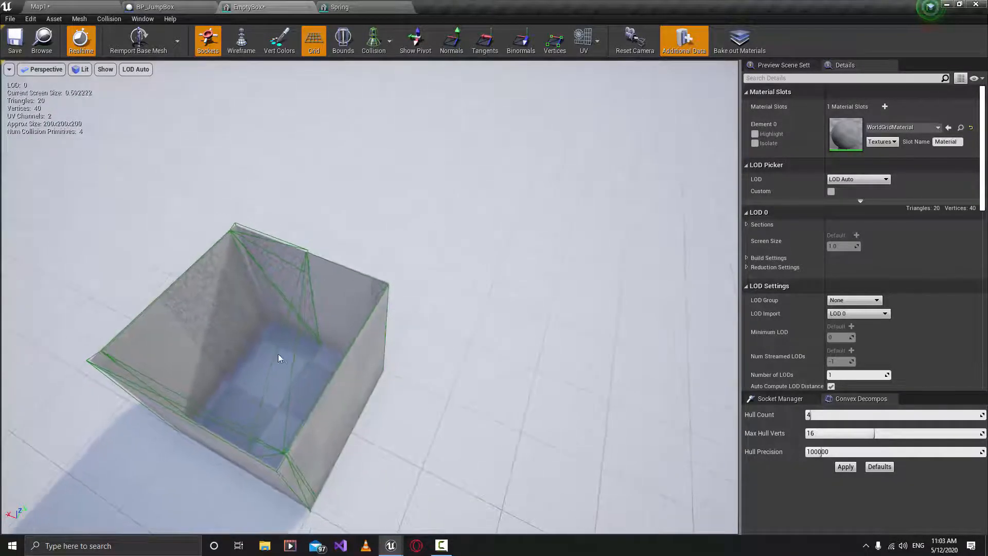
left_click(292, 368)
right_click_drag(304, 367, 348, 358)
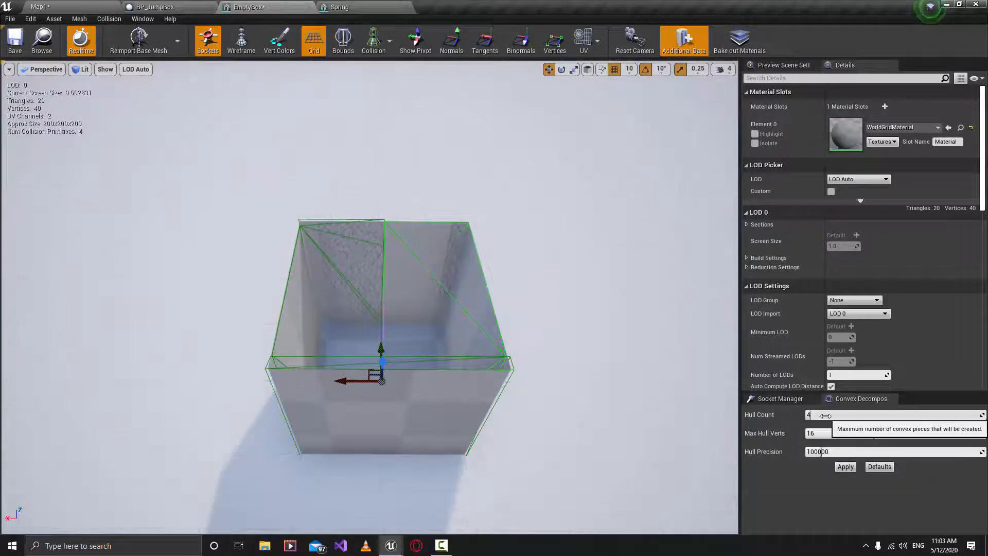
Pull the four generated collision hulls outward from the sides of the EmptyBox mesh to compare their shapes
left_click_drag(360, 385, 482, 383)
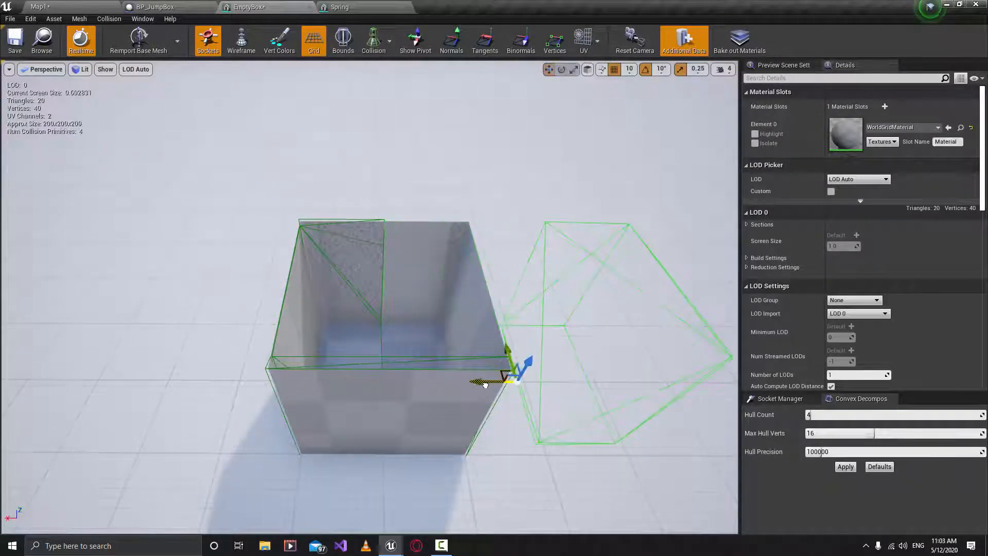
left_click(431, 367)
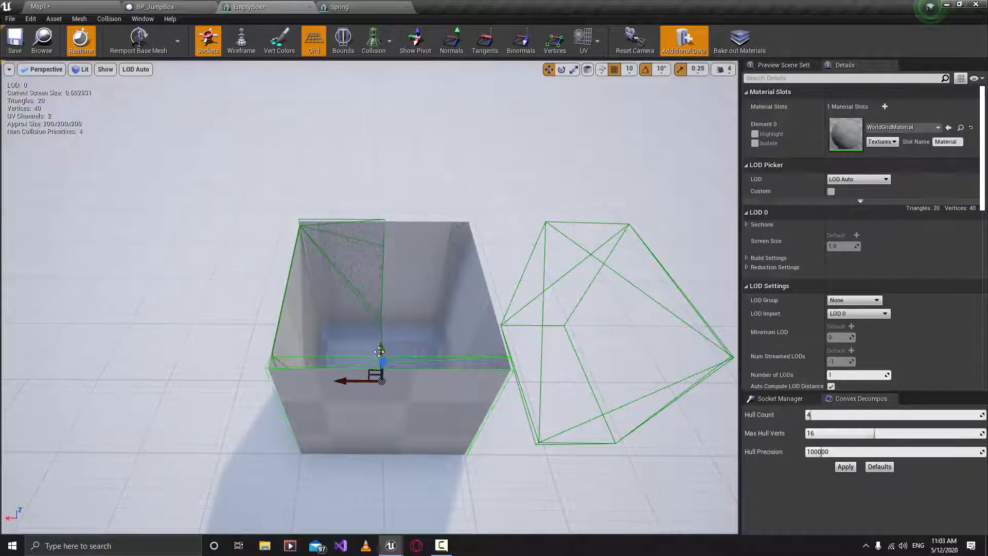
right_click_drag(380, 361, 356, 316)
left_click(355, 317)
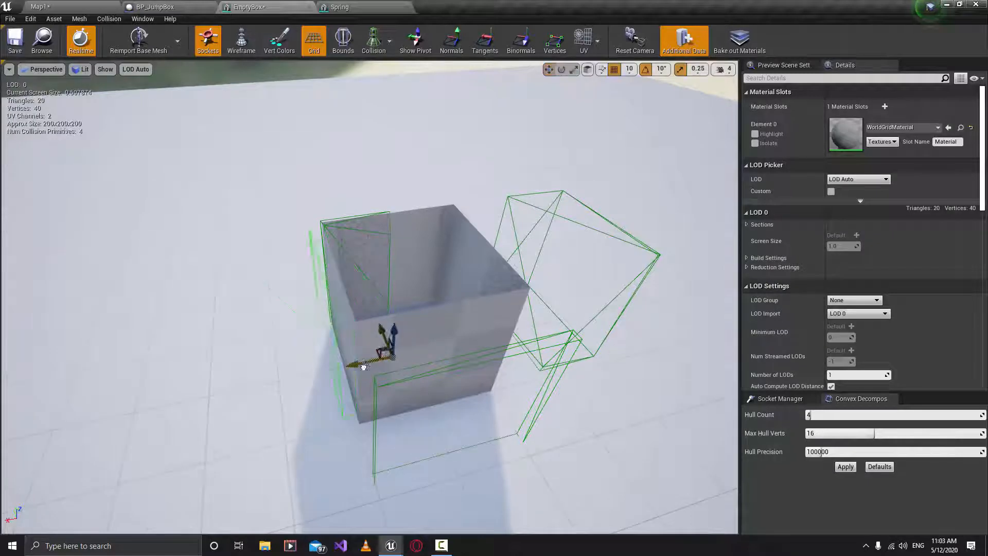
left_click_drag(364, 366, 287, 380)
right_click_drag(326, 292, 495, 294)
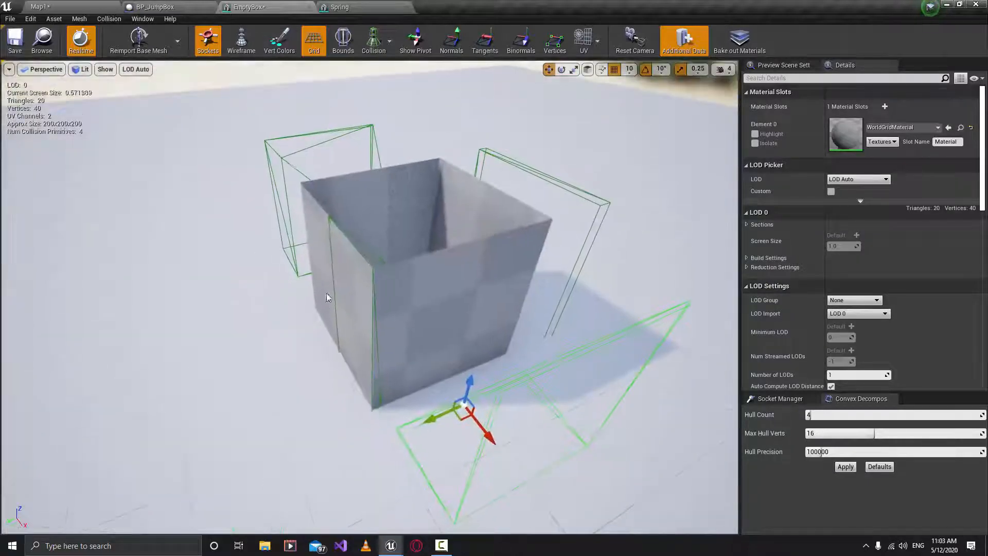
left_click(372, 265)
left_click_drag(418, 339, 358, 368)
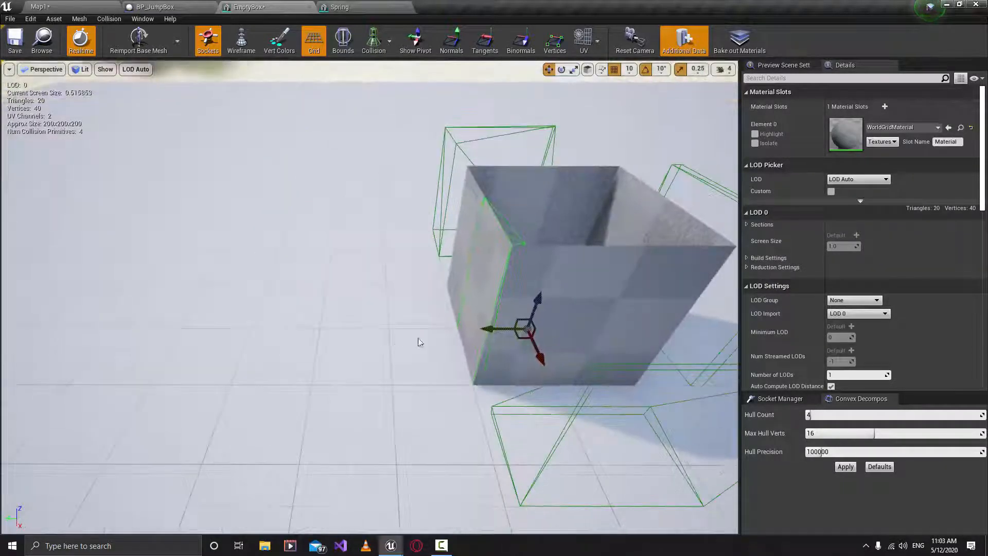
left_click_drag(484, 331, 385, 360)
right_click_drag(385, 359, 426, 367)
Delete all four separated collision hulls around the EmptyBox mesh
key("Delete")
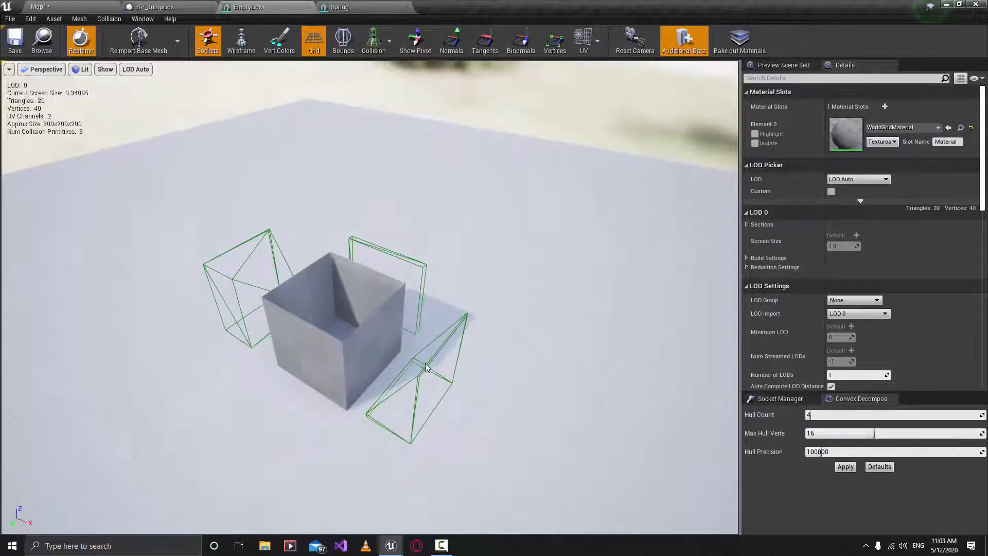
left_click(419, 375)
key("Delete")
left_click(390, 274)
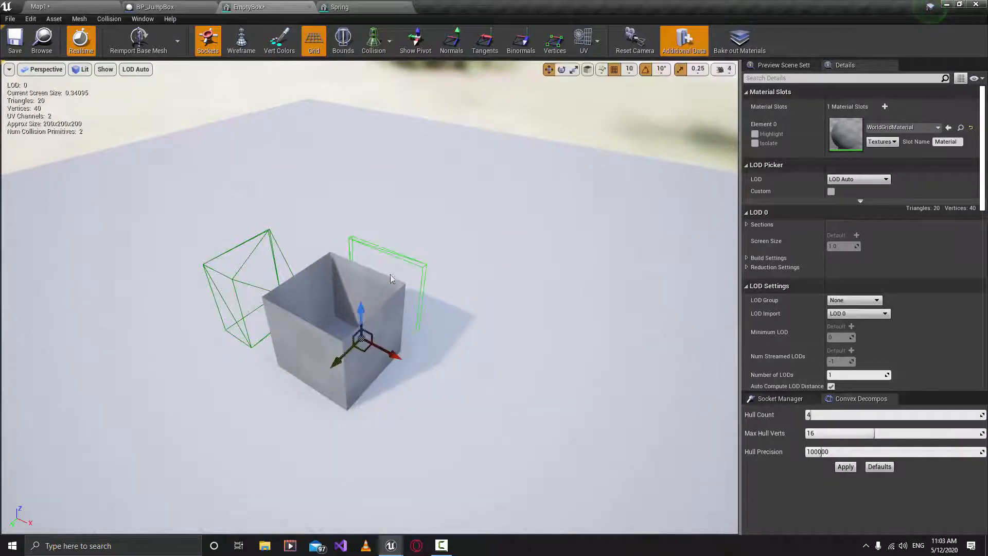
key("Delete")
left_click(244, 263)
key("Delete")
Regenerate the EmptyBox's convex decomposition collision with a hull count of 5
right_click_drag(352, 338, 356, 378)
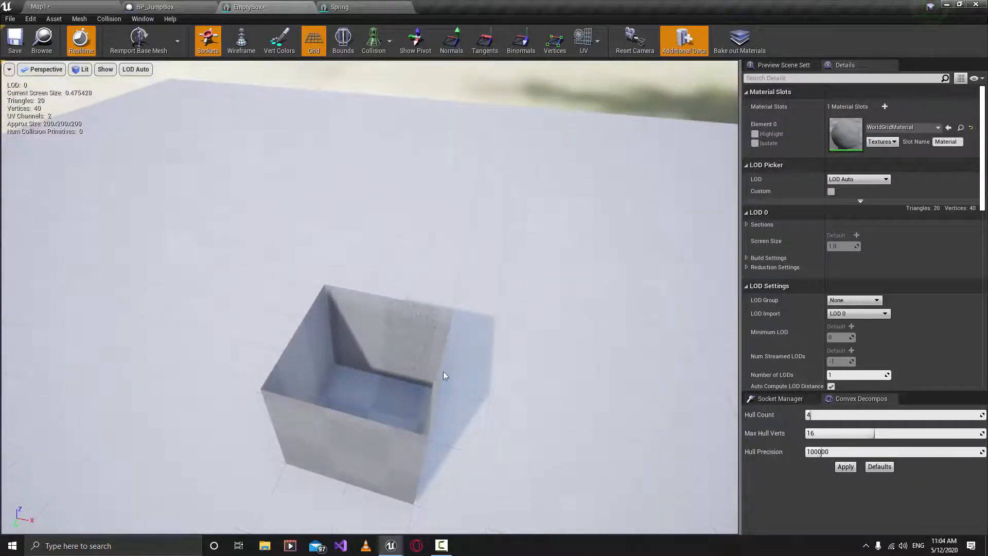
right_click_drag(397, 400, 396, 406)
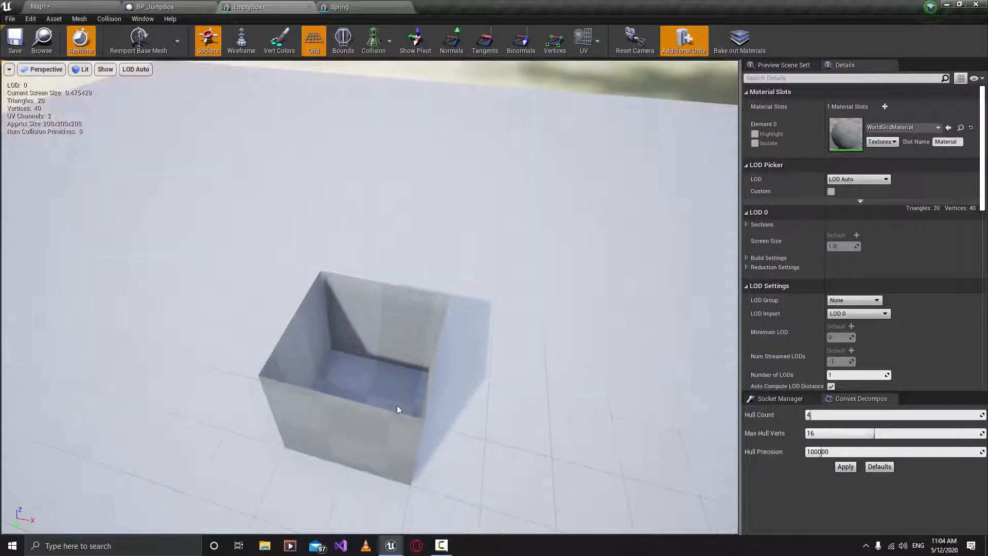
left_click(824, 420)
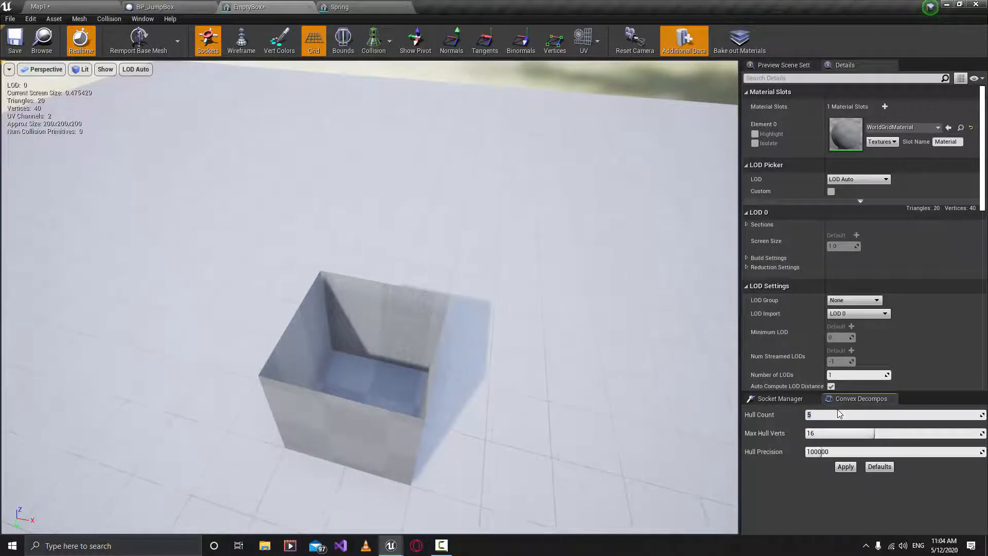
type("5")
left_click(854, 467)
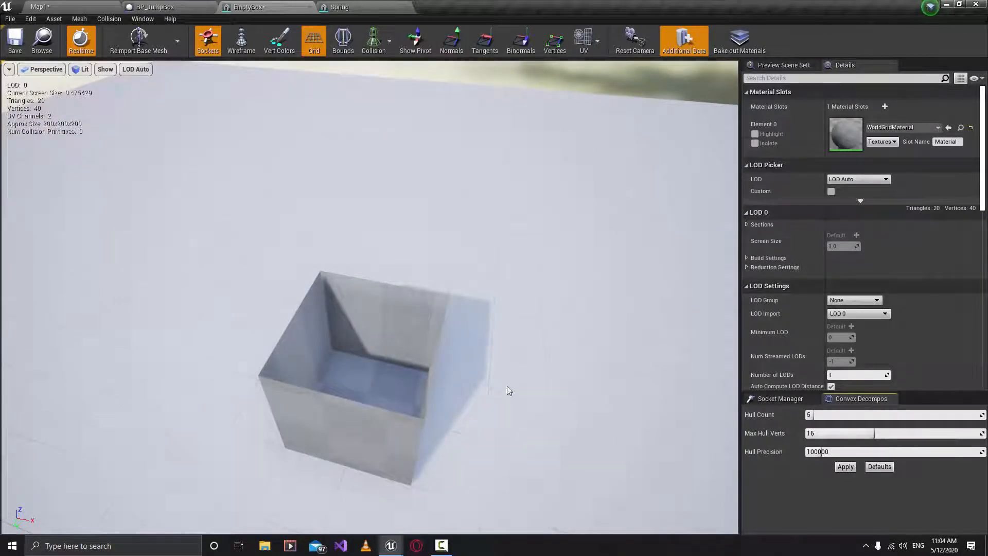
Check the fit of the new convex hulls along the open box's walls and save the EmptyBox mesh
mouse_move(545, 379)
right_mouse_down()
mouse_move(564, 392)
mouse_move(553, 360)
mouse_move(540, 368)
mouse_move(544, 395)
right_mouse_up()
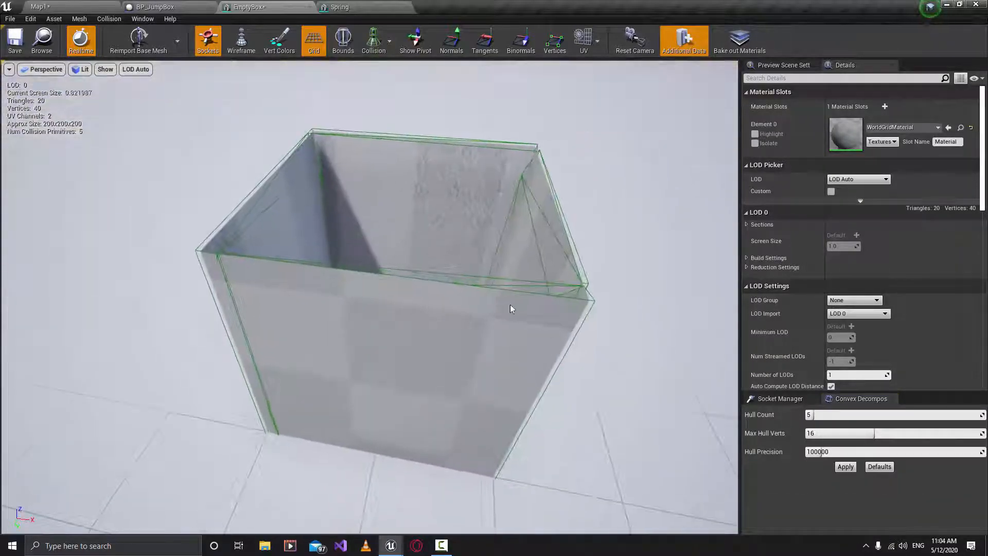
left_click(517, 281)
right_click_drag(495, 241, 453, 334)
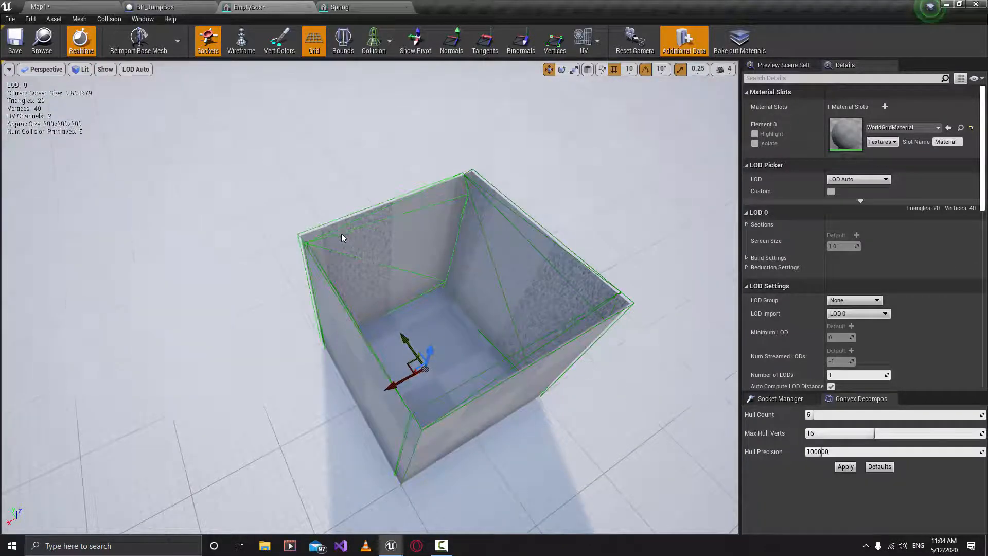
right_click_drag(491, 342, 430, 394)
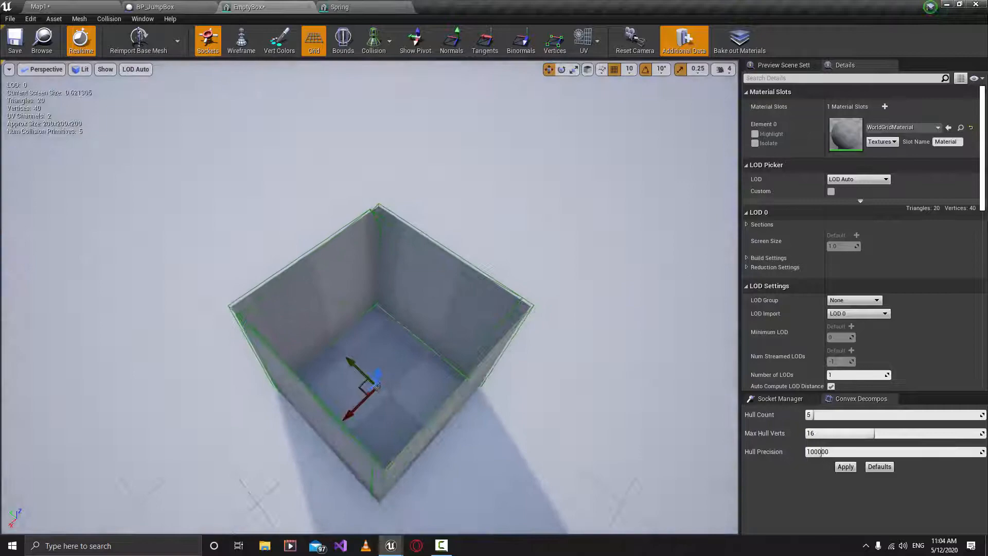
left_click(16, 45)
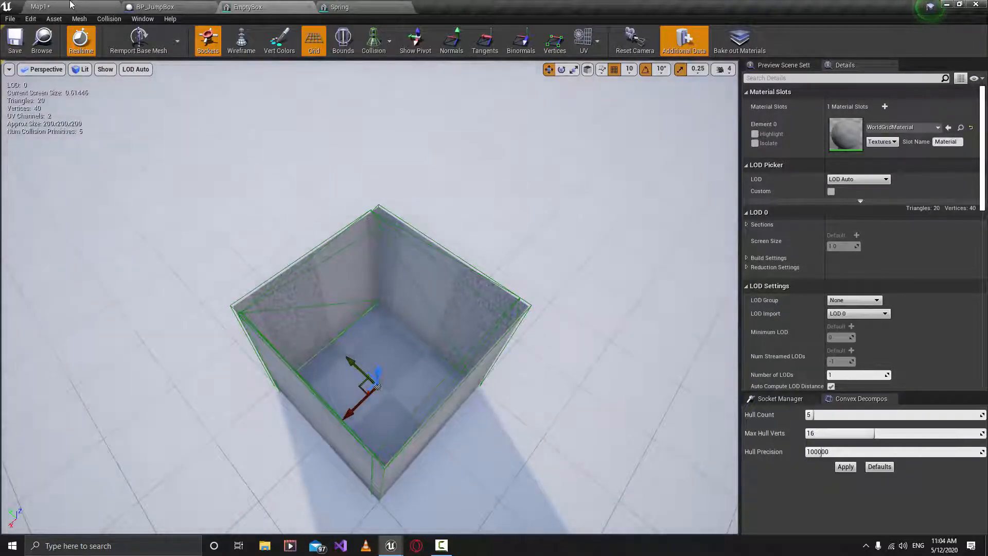
Play-test Map1 by rolling the ball up the slope and into the jump box onto the spring, then stop
left_click(71, 7)
left_click(387, 41)
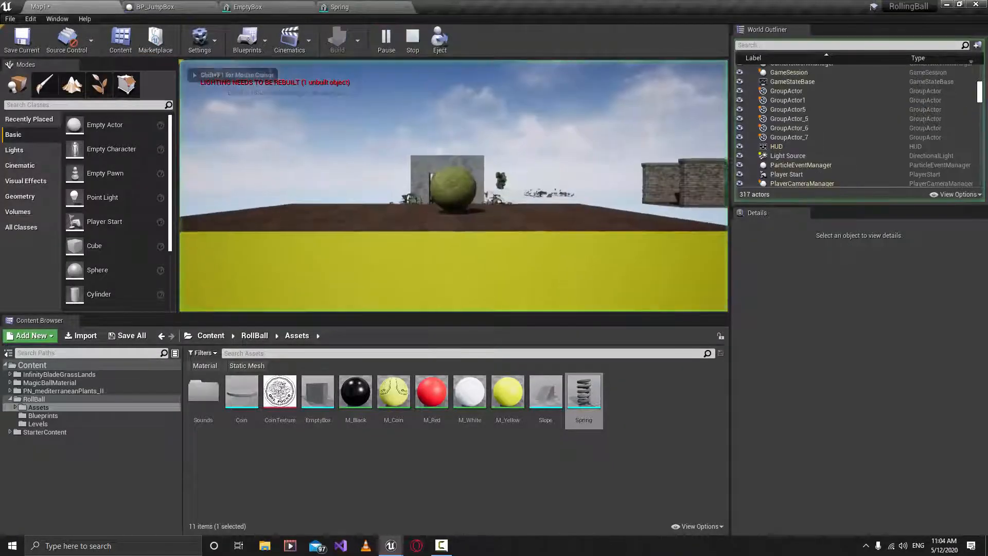
key("w")
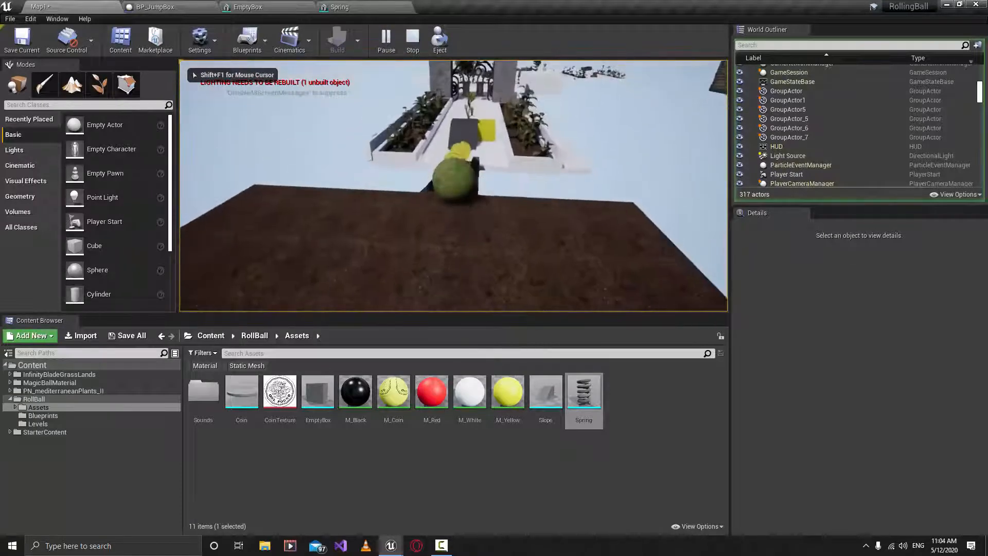
key("w")
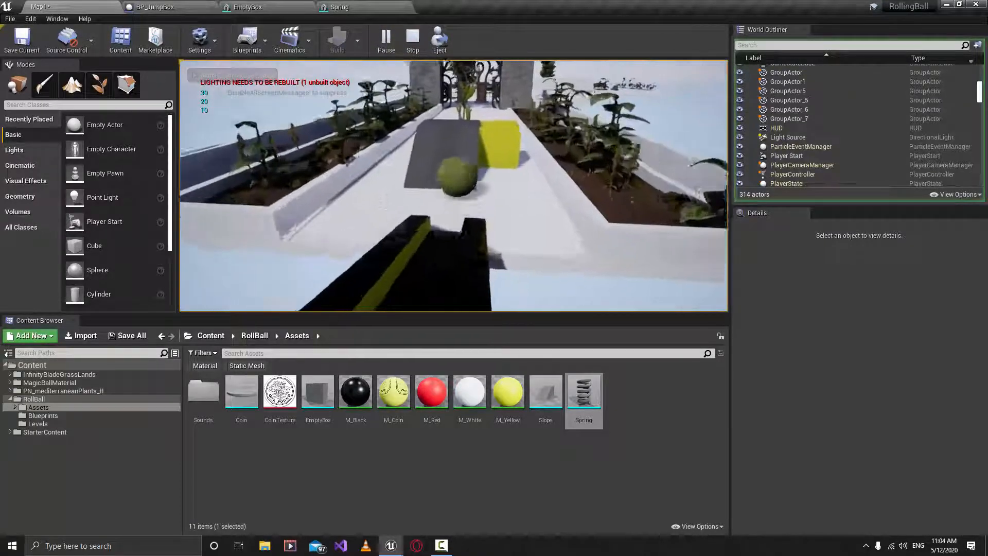
key("d")
key("d")
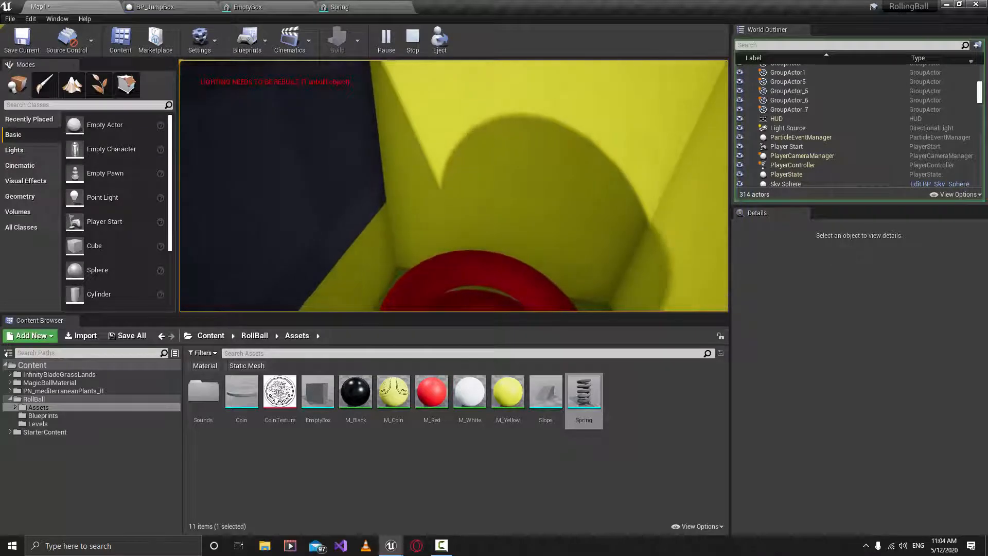
key("Escape")
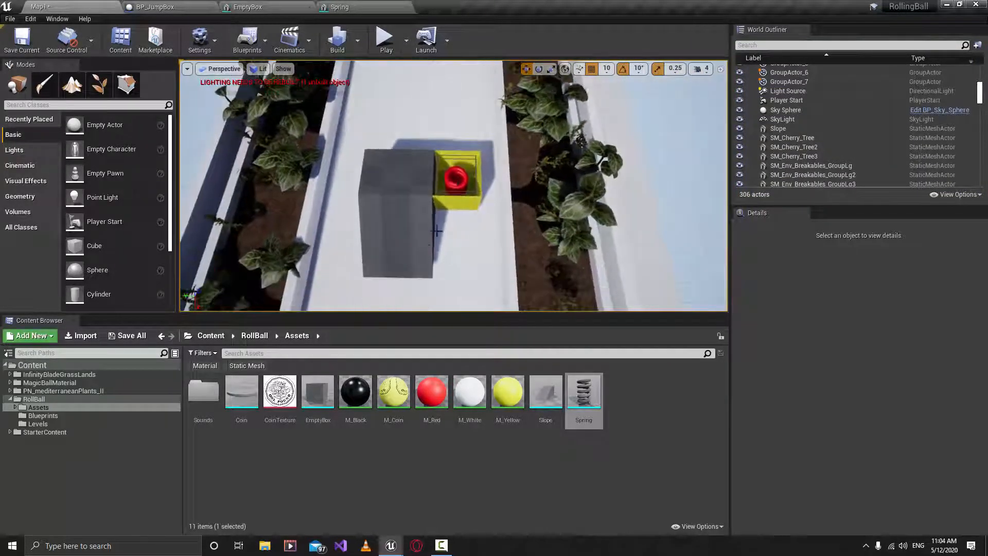
Assign the M_White material to the Slope actor beside the jump box
left_click(454, 193)
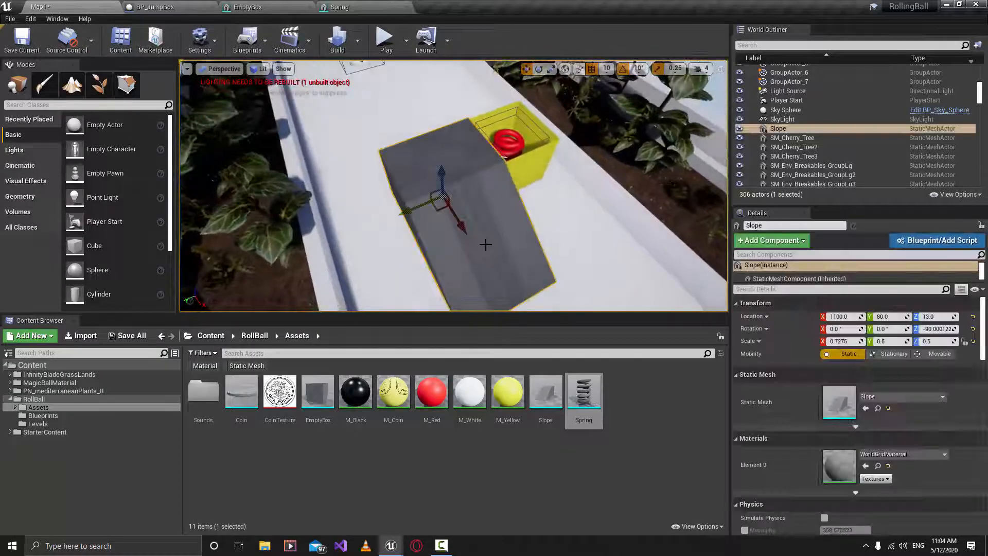
left_click(919, 454)
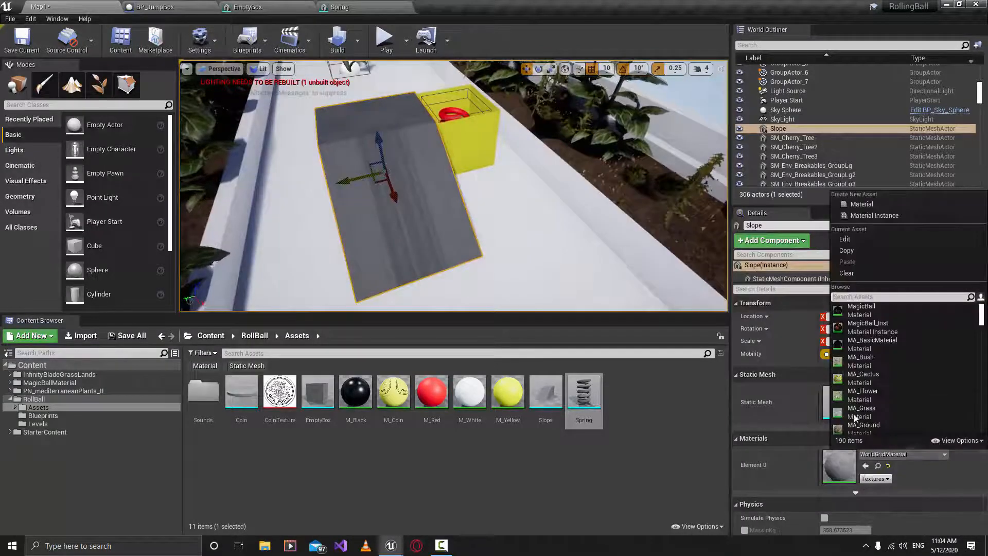
type("whit")
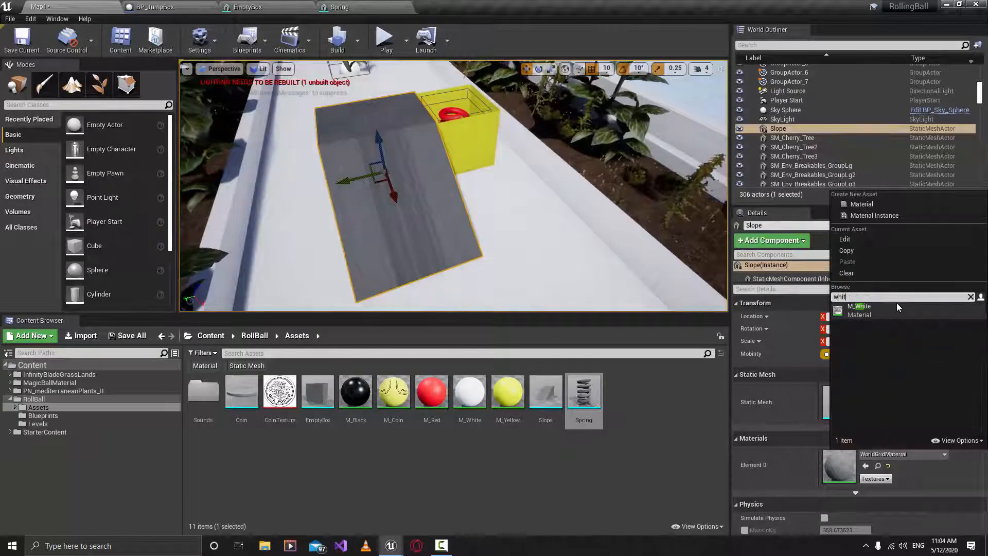
left_click(897, 307)
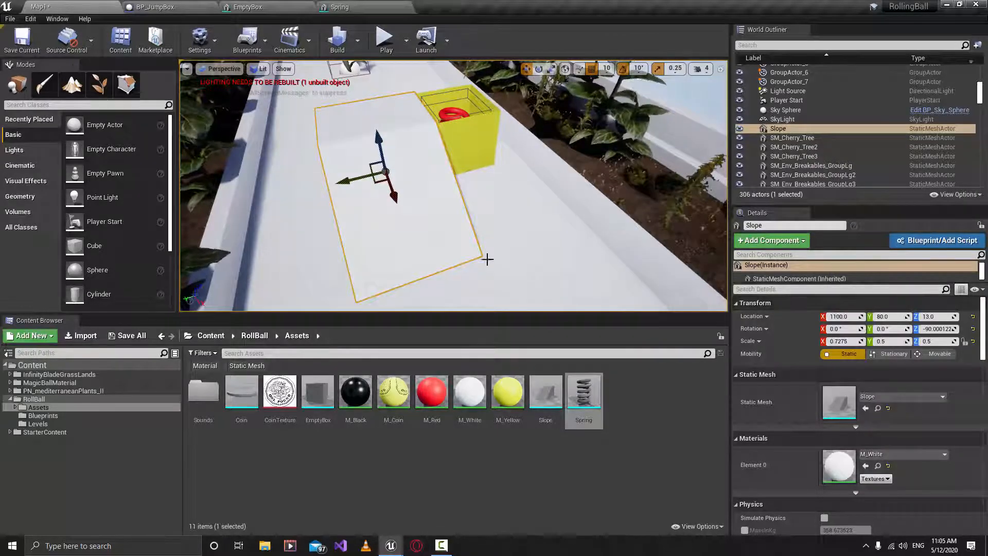
View the white slope and jump box from the other side and play-test Map1 again
right_click_drag(453, 186, 446, 226)
key("s")
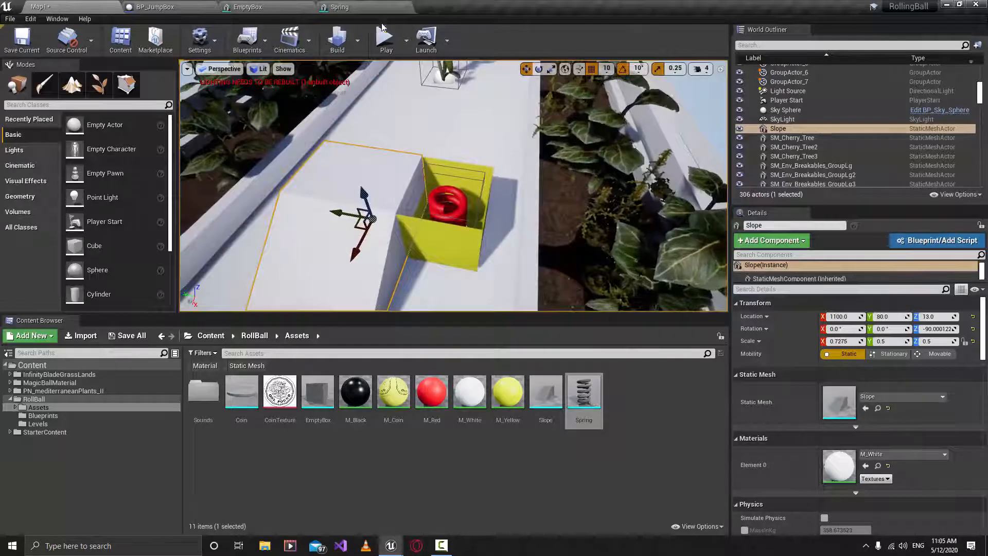
left_click(384, 32)
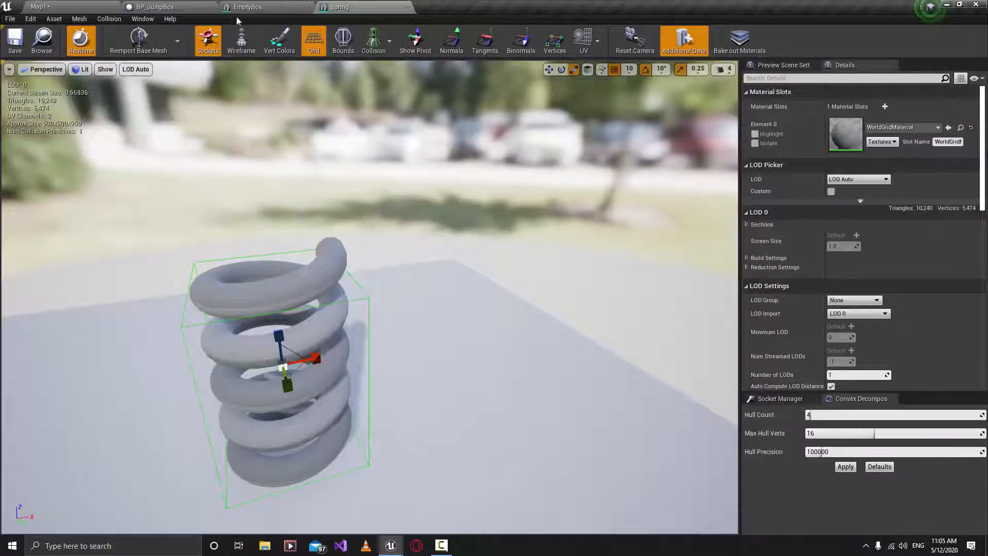
Close the Spring and EmptyBox mesh editors and examine the spring's Move Component To nodes in the BP_JumpBox event graph and its viewport
left_click(257, 6)
left_click(310, 7)
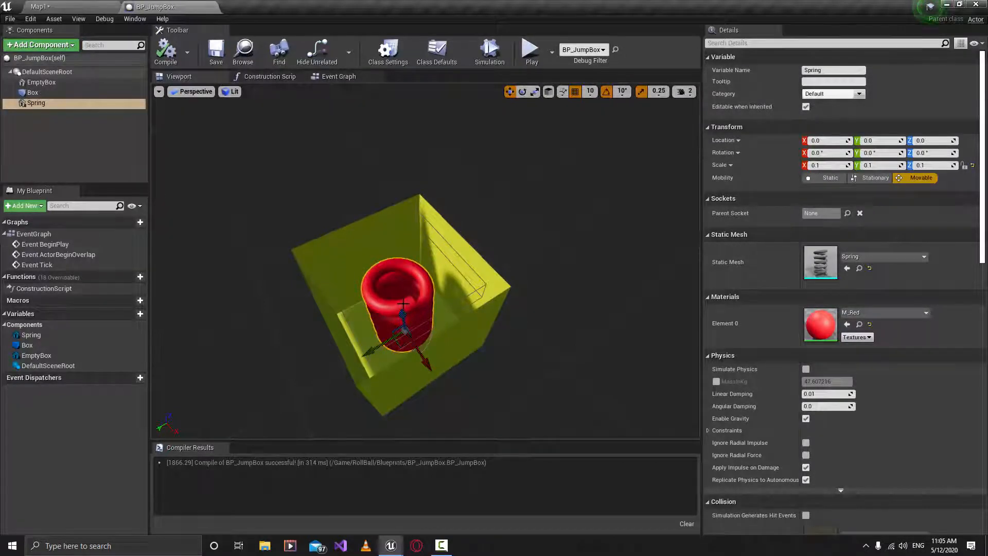
left_click(332, 76)
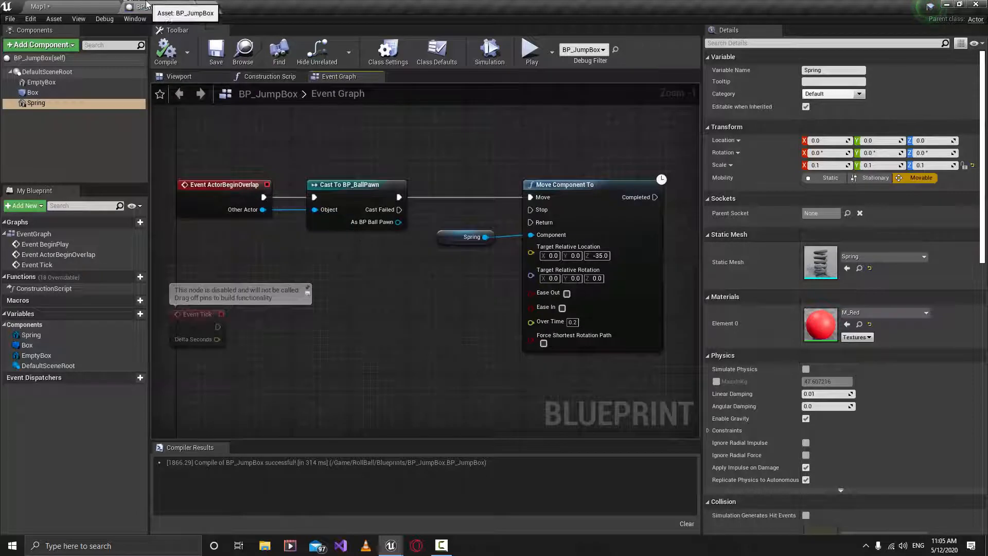
right_click_drag(429, 335, 410, 386)
left_click_drag(572, 169, 427, 385)
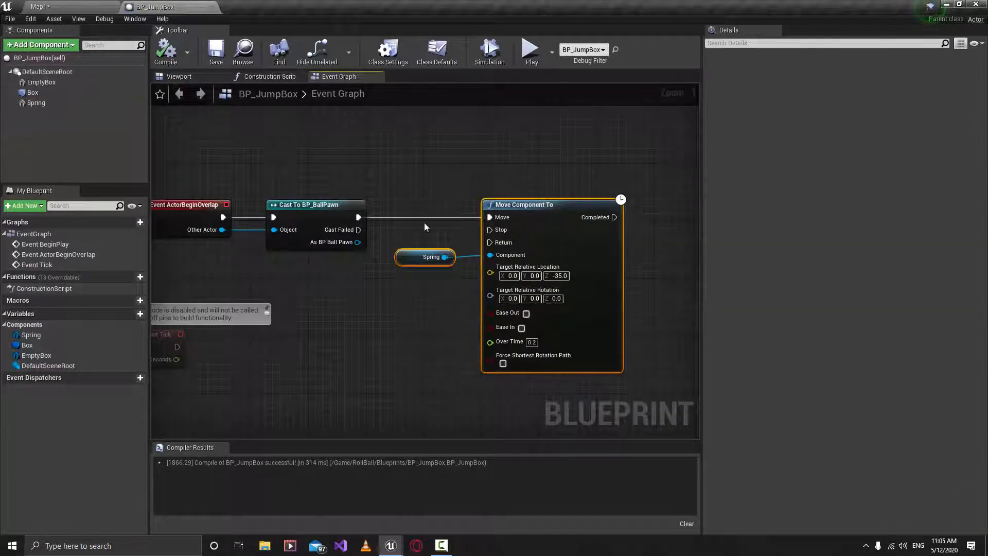
left_click(192, 76)
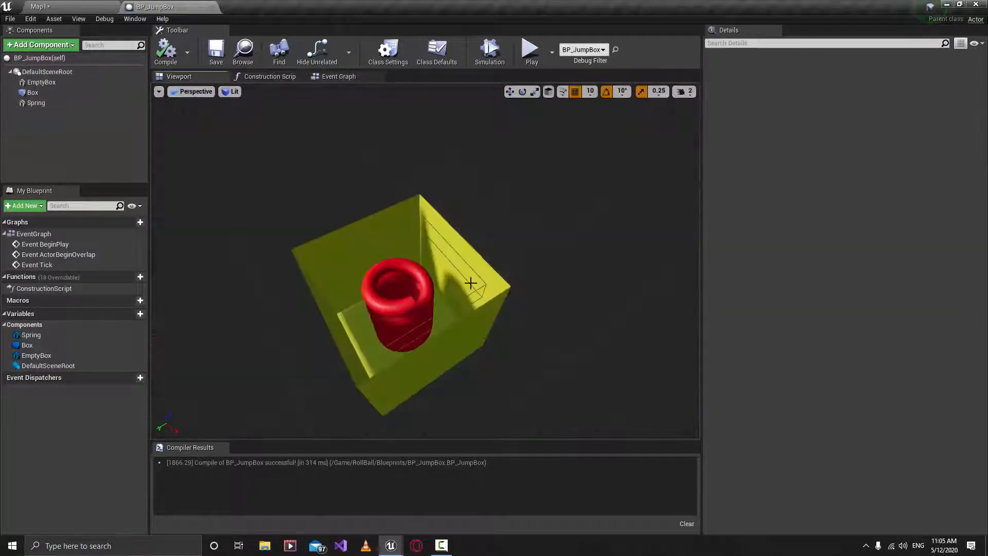
Set the Over Time of the spring's Move Component To node to 1.0 in the BP_JumpBox event graph, then compile and save
left_click(339, 76)
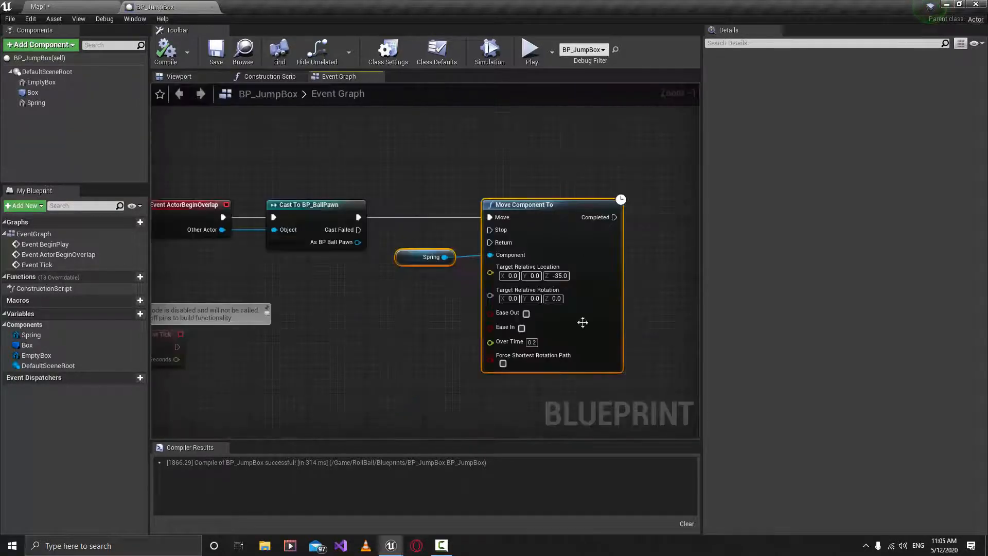
scroll(579, 324, "down", 1)
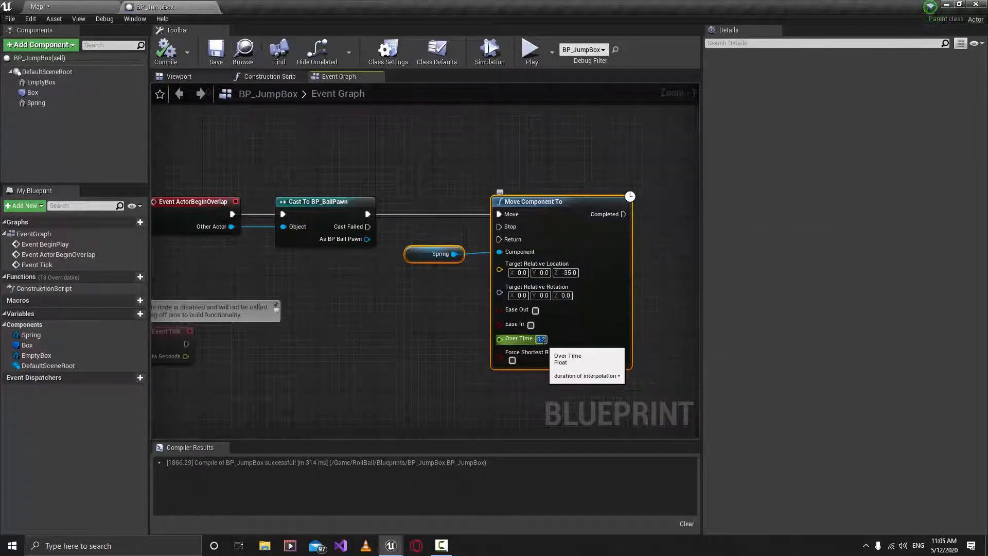
type("1")
key("Return")
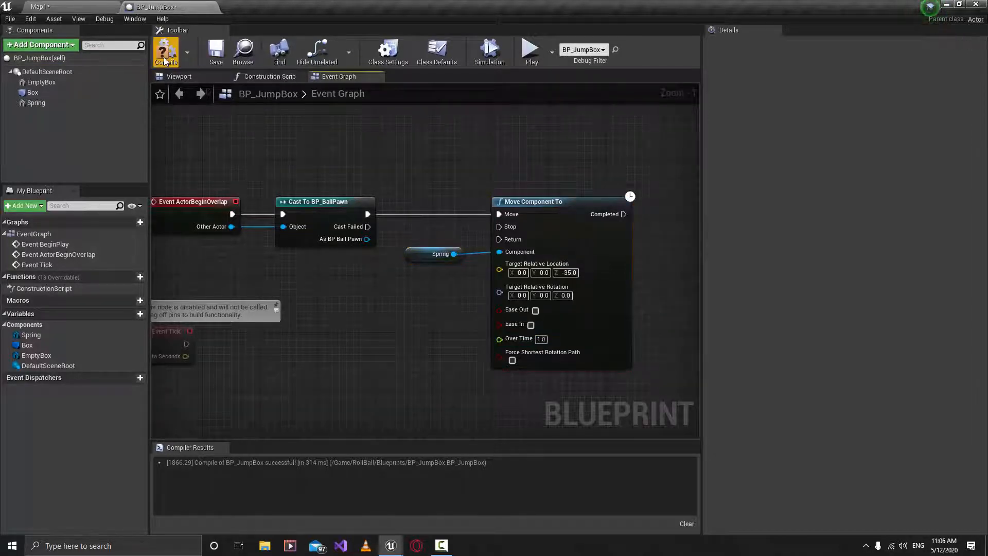
left_click(165, 50)
left_click(217, 51)
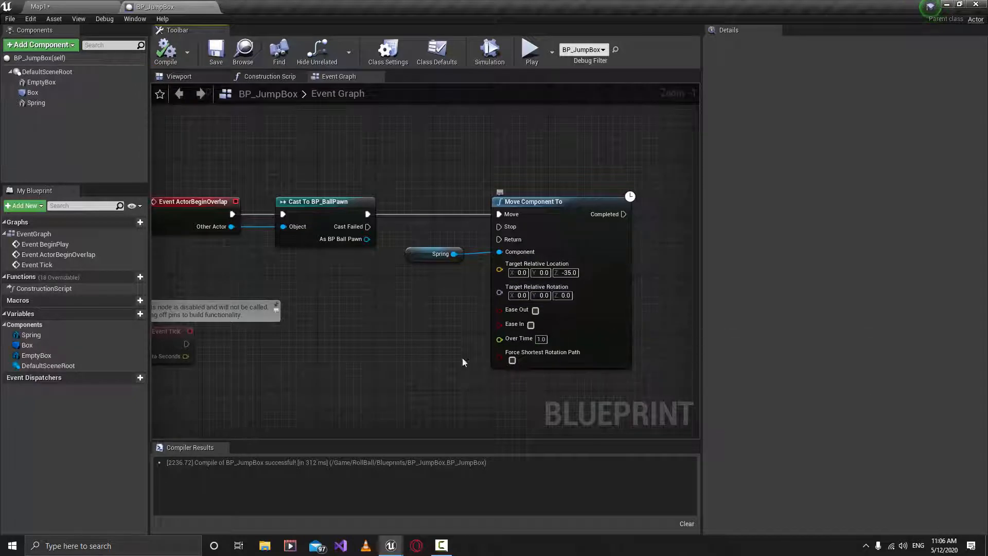
left_click_drag(627, 167, 518, 292)
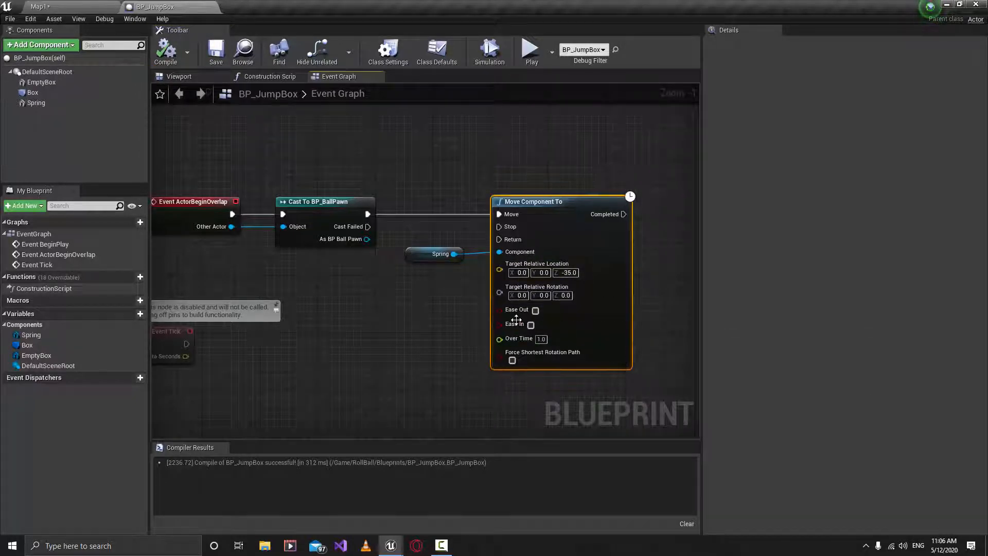
left_click(445, 253)
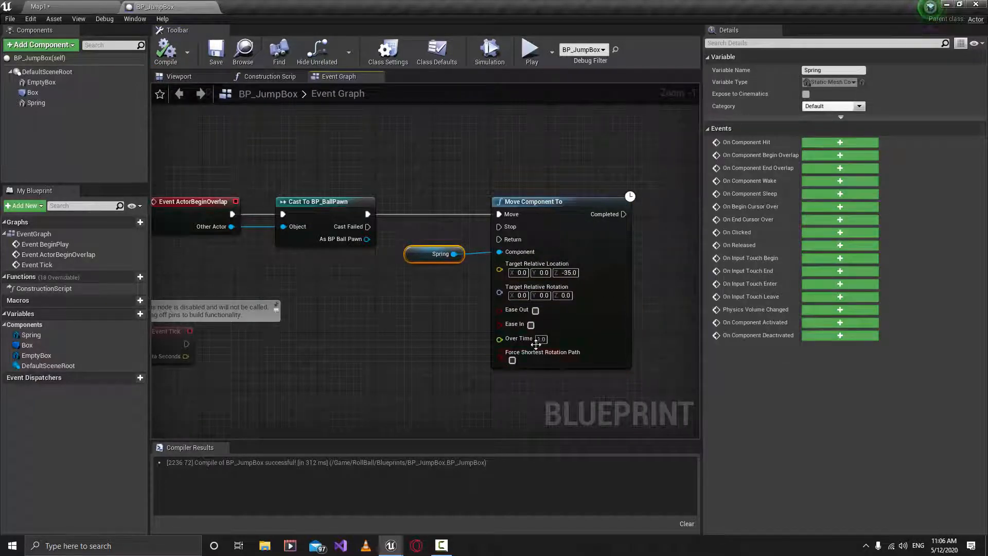
left_click(172, 57)
left_click(217, 56)
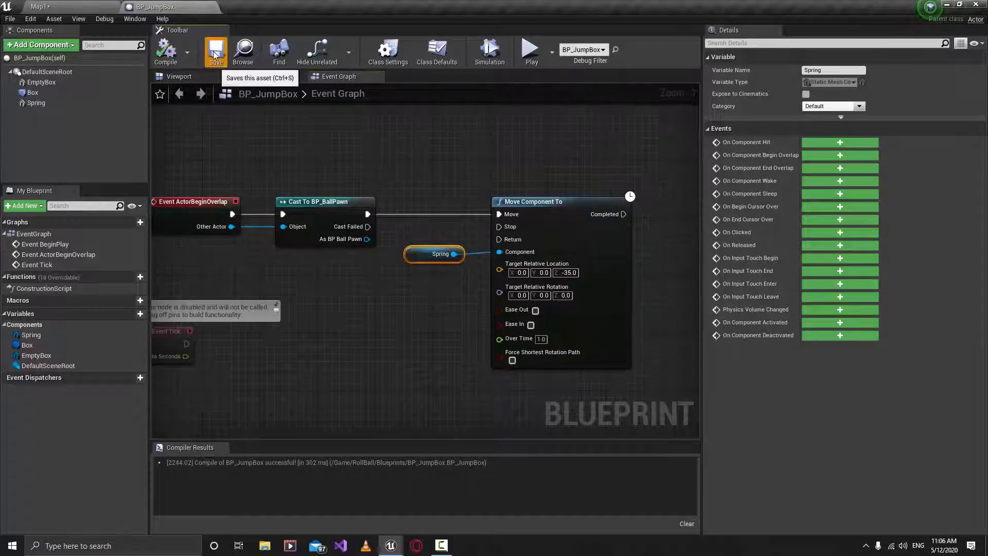
Play-test Map1 by rolling the ball up the slope into the jump box, stop, and view the spring in the box up close
left_click(74, 8)
left_click(386, 39)
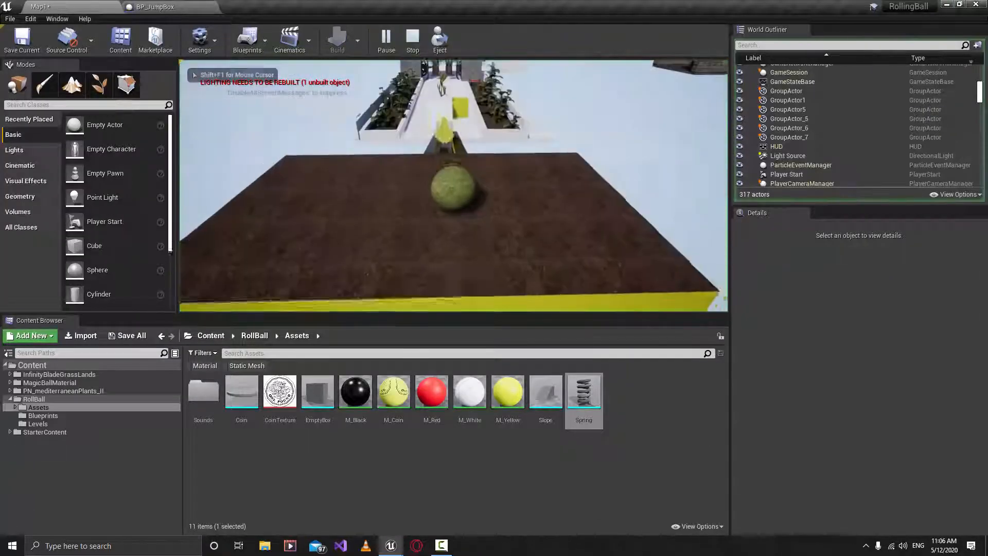
key("w")
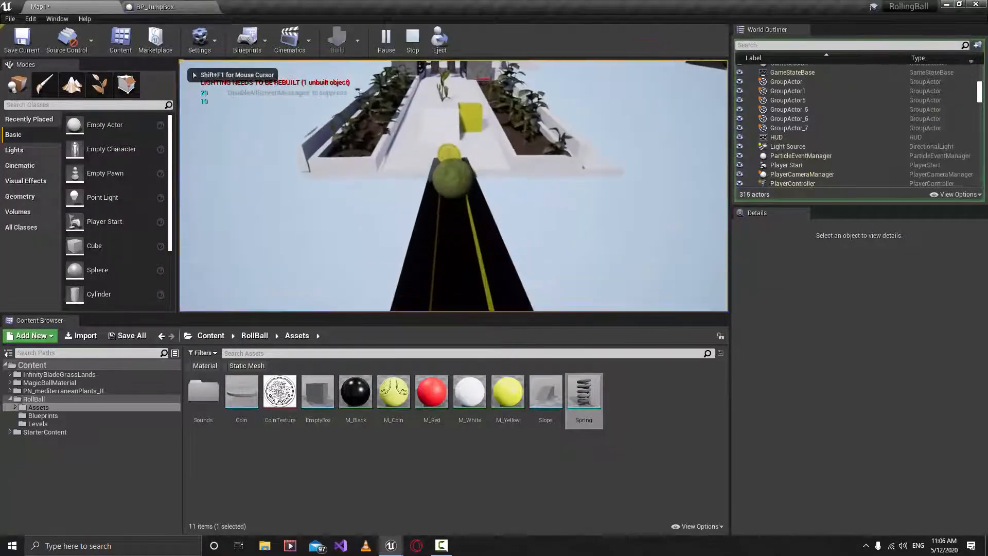
key("w")
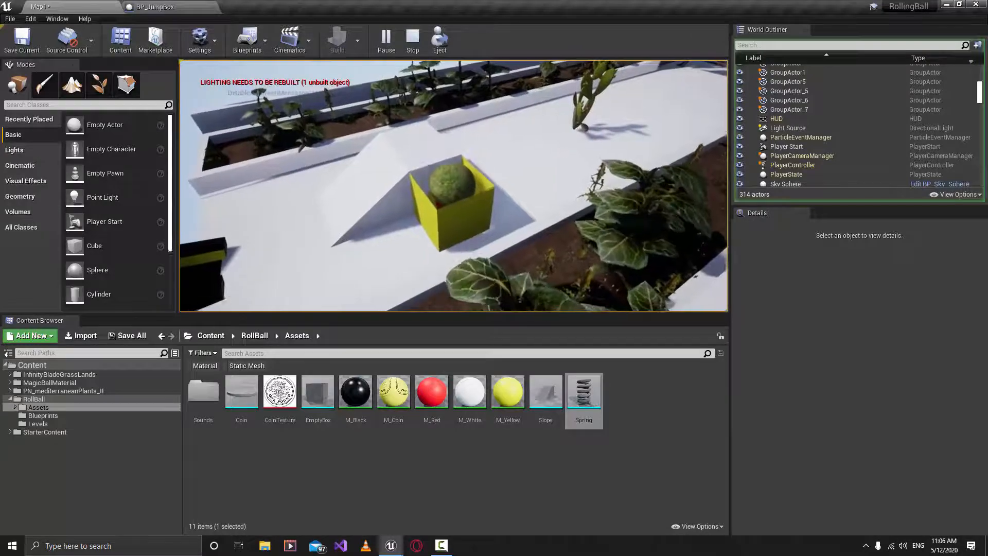
key("Escape")
right_click_drag(453, 186, 452, 224)
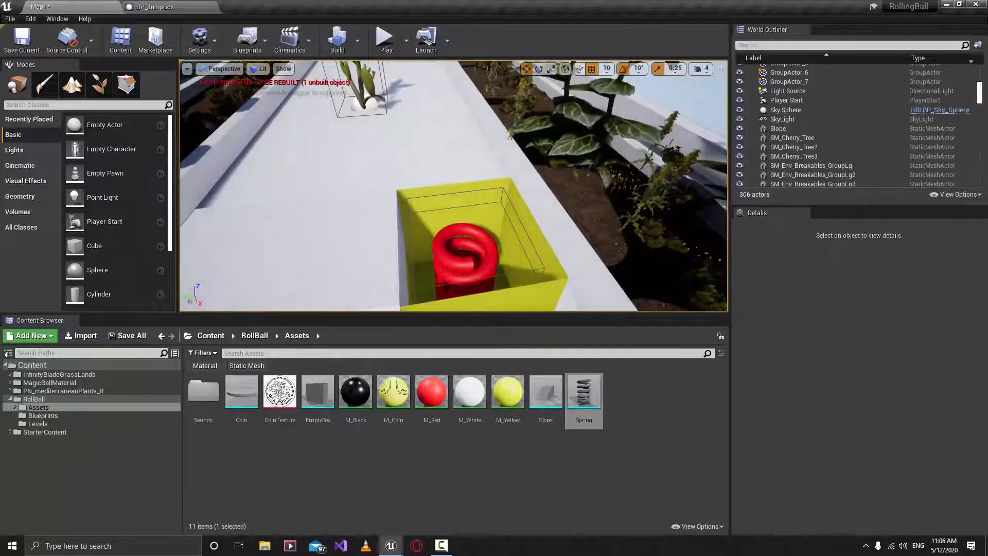
scroll(465, 207, "down", 3)
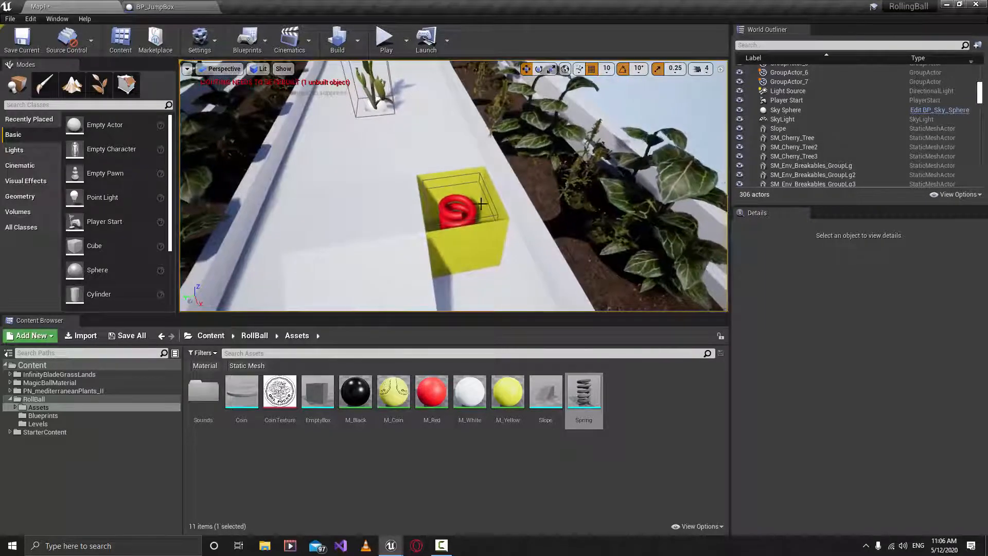
Examine the overlap event's node chain up to Move Component To in the BP_JumpBox event graph and return to Map1
left_click(154, 7)
scroll(490, 351, "down", 5)
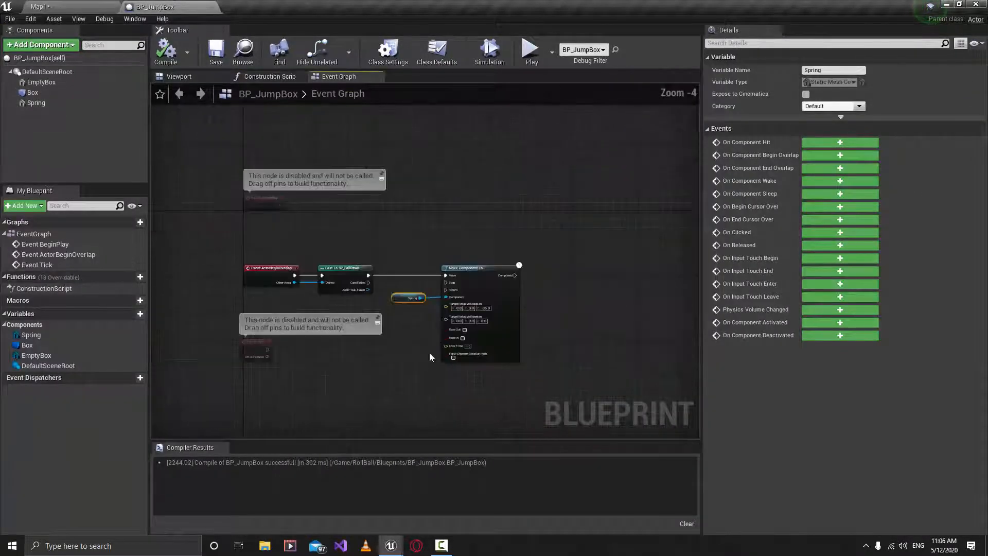
scroll(429, 353, "up", 3)
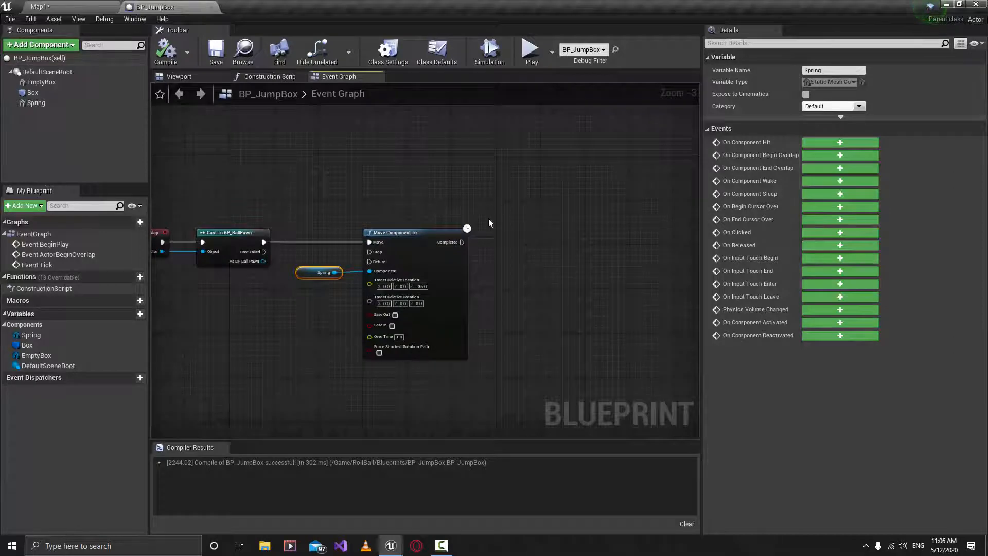
left_click(396, 268)
right_click_drag(334, 320, 293, 308)
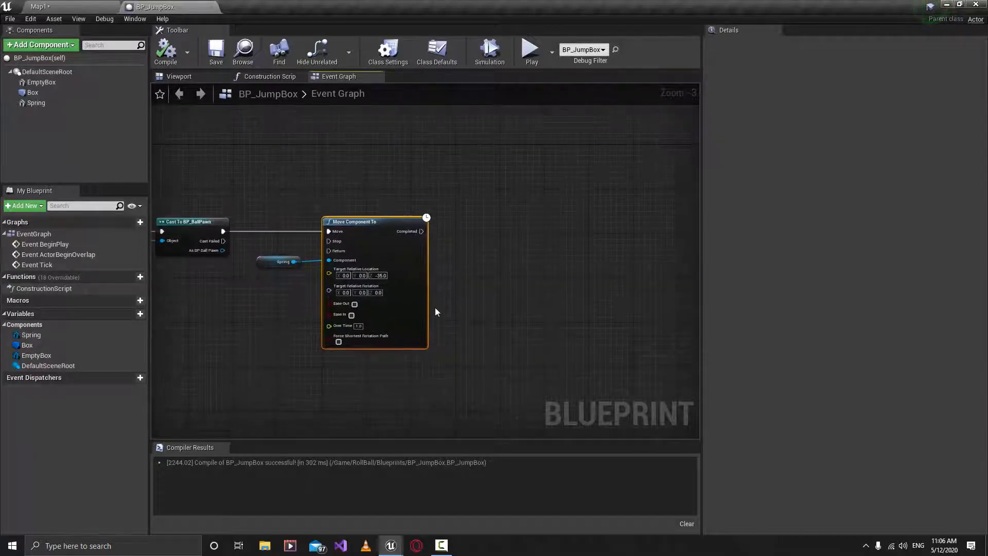
left_click(103, 4)
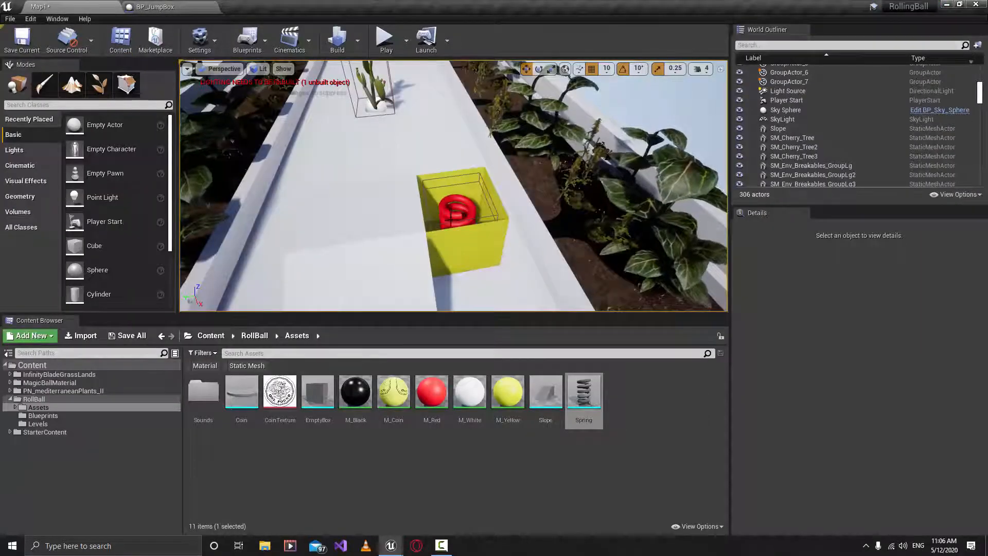
Inspect the Spring component inside the yellow box in the BP_JumpBox viewport and recompile the blueprint
left_click(456, 212)
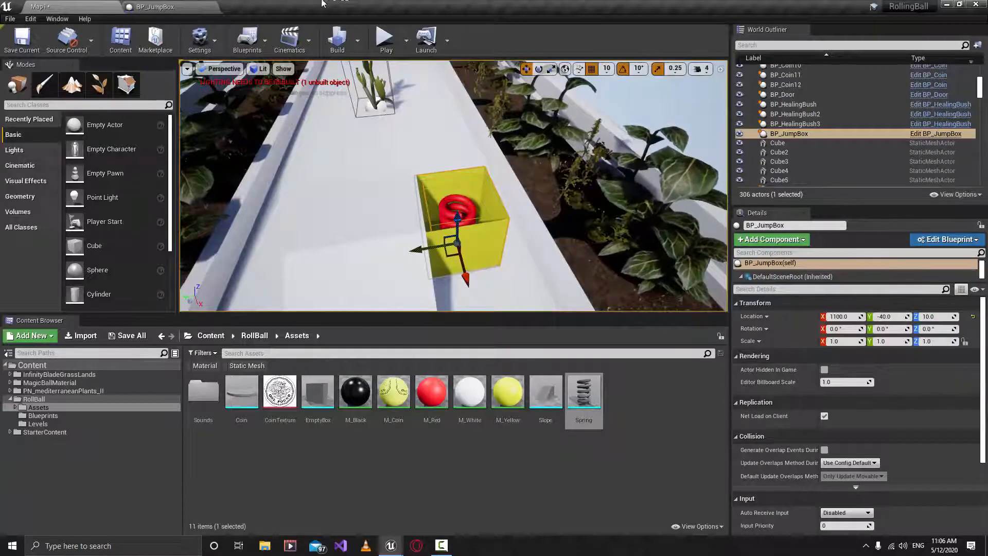
left_click(181, 7)
left_click(205, 75)
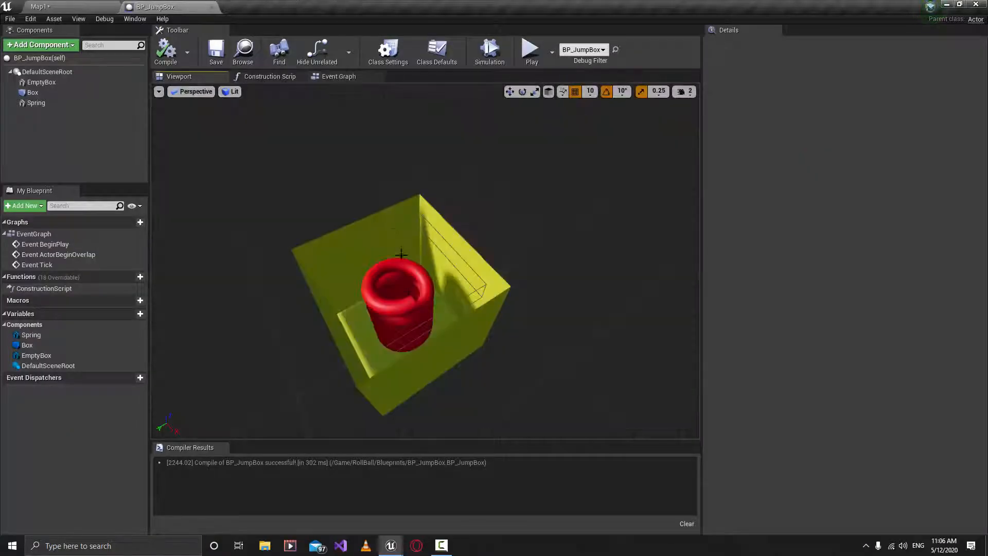
left_click(404, 308)
scroll(404, 307, "up", 1)
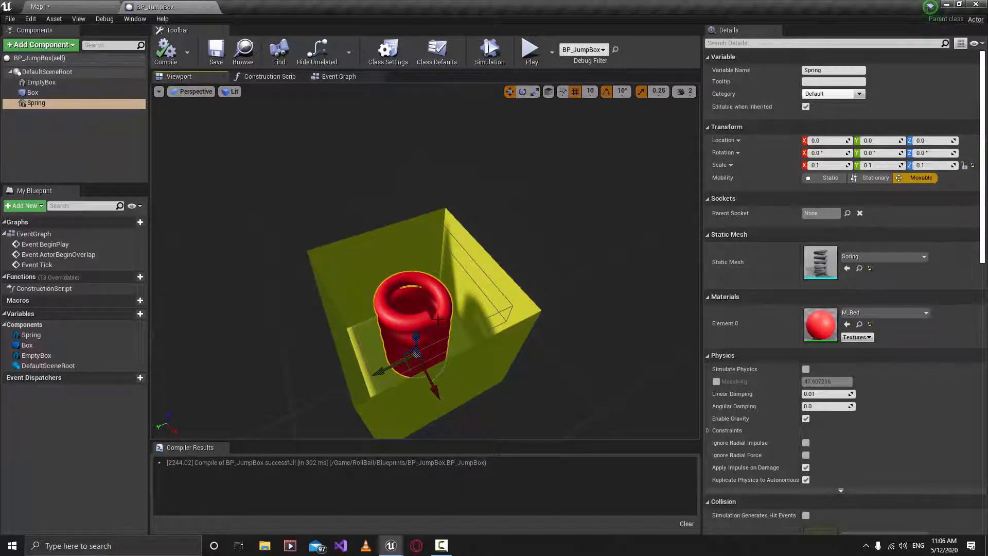
scroll(438, 319, "up", 4)
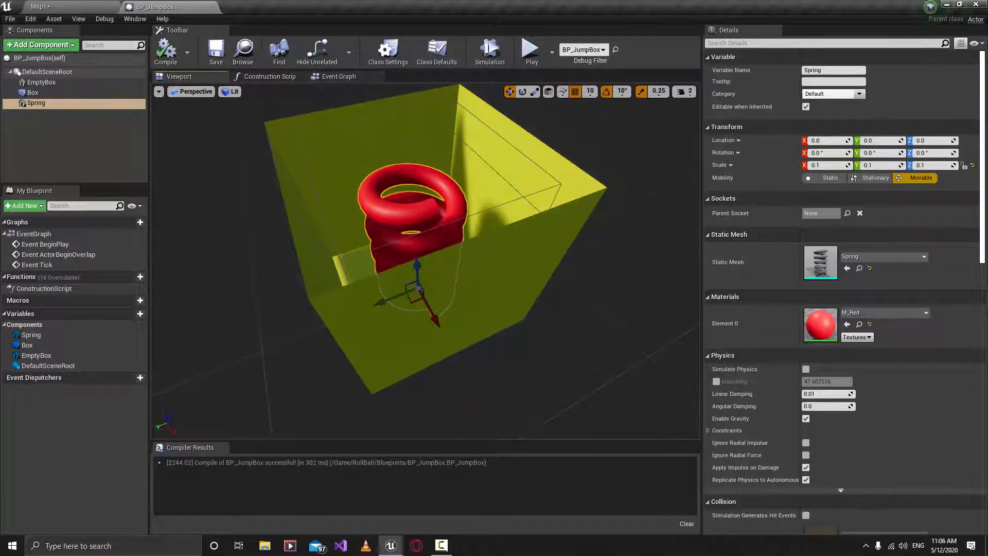
right_click_drag(424, 308, 421, 229)
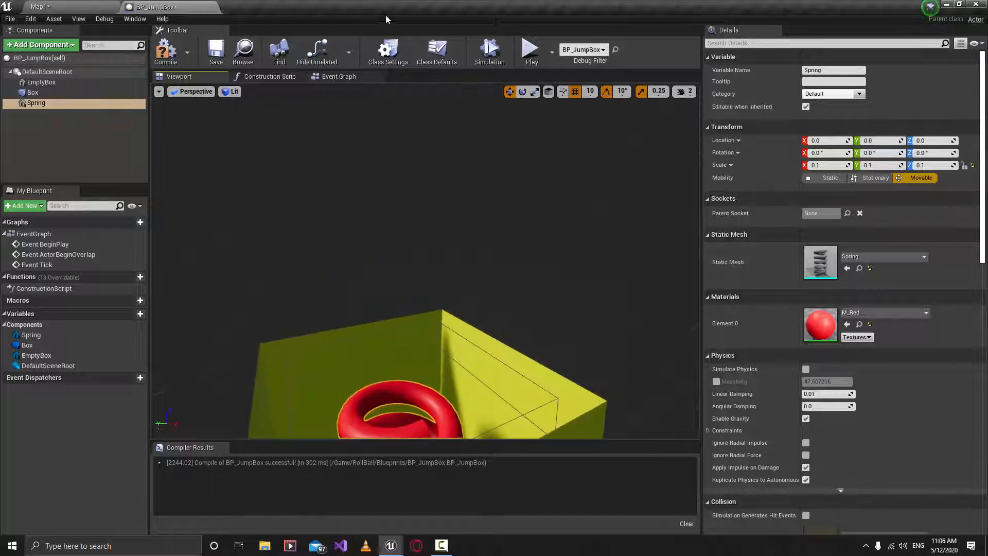
right_click_drag(440, 176, 420, 222)
left_click(166, 50)
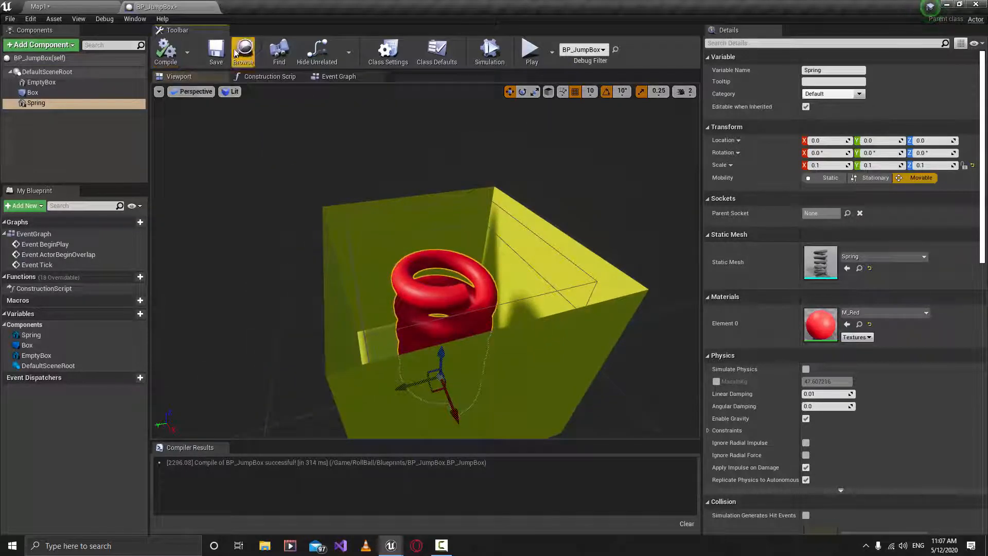
Add a second Spring reference node to the event graph beyond the existing Move Component To node
left_click(352, 79)
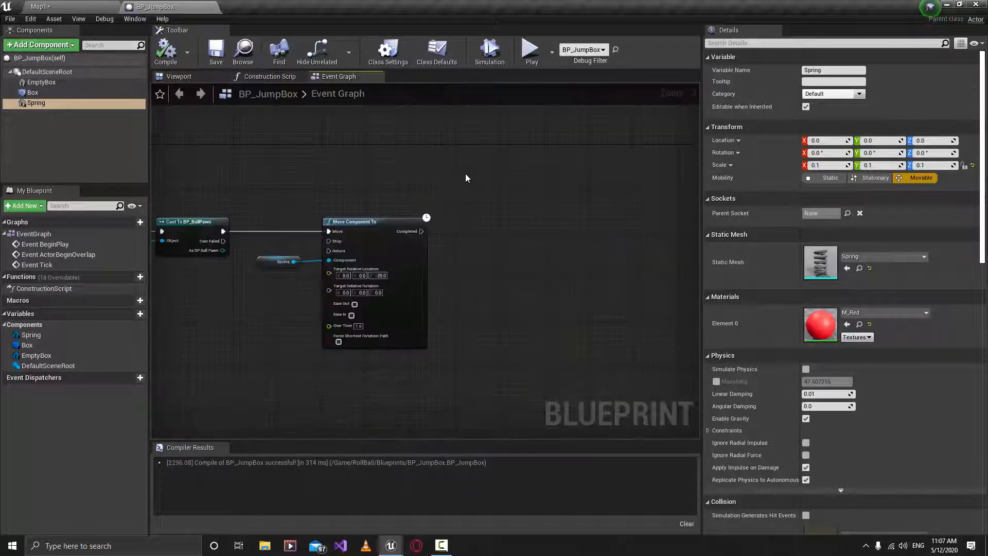
right_click_drag(465, 174, 429, 139)
scroll(452, 202, "up", 2)
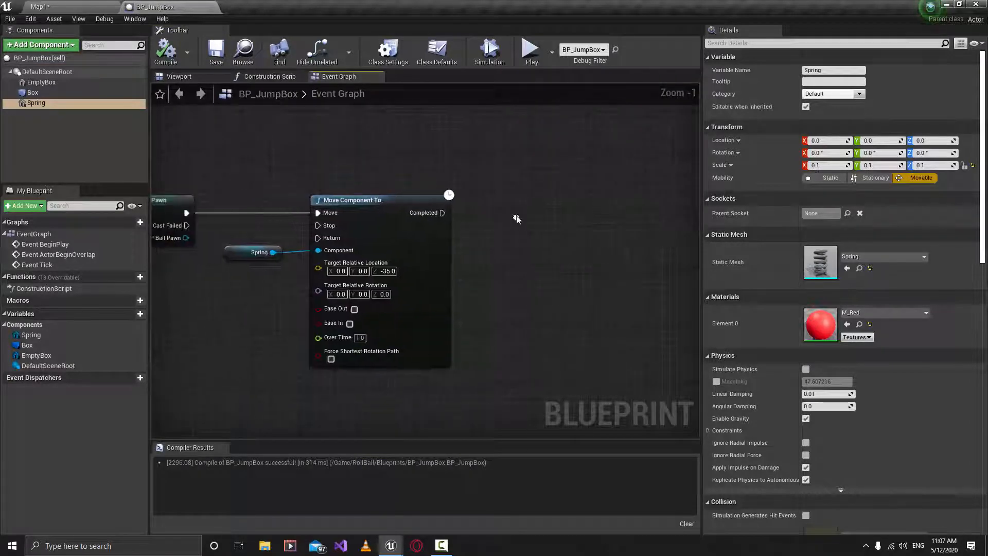
left_click_drag(21, 103, 561, 281)
left_click_drag(487, 248, 489, 250)
right_click_drag(575, 257, 550, 264)
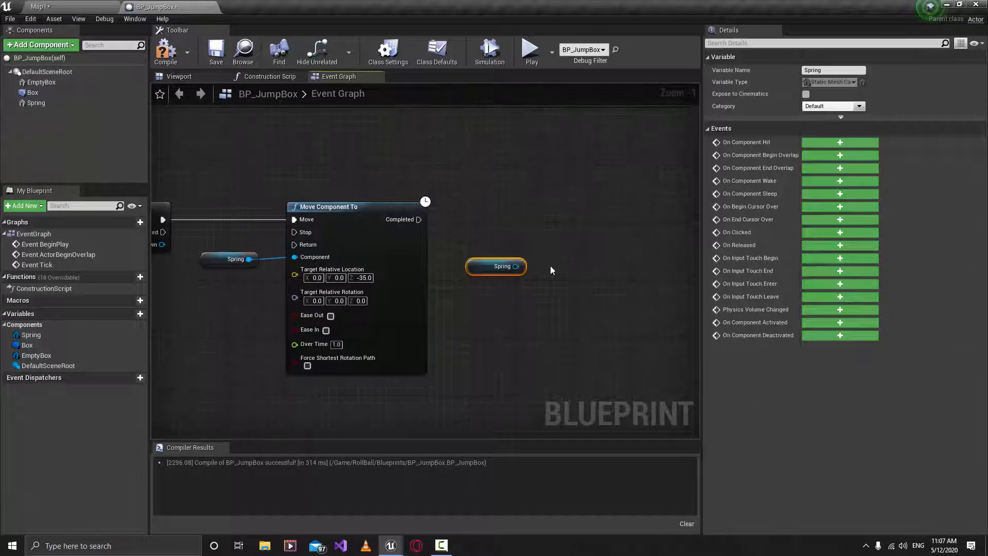
Add a second Move Component To node for the new Spring reference and run it from the first node's Completed output
left_click_drag(515, 266, 597, 236)
type("move")
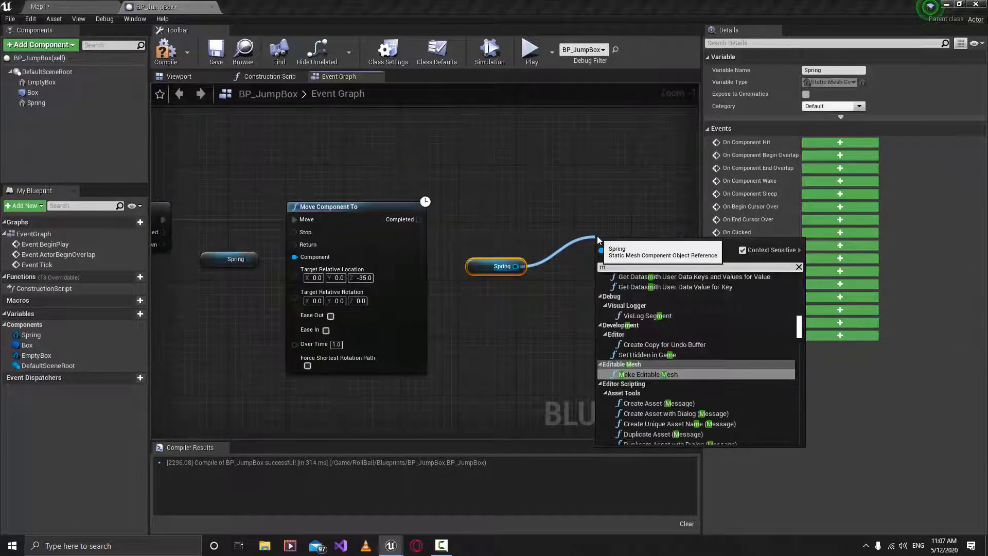
key("Down")
key("Down")
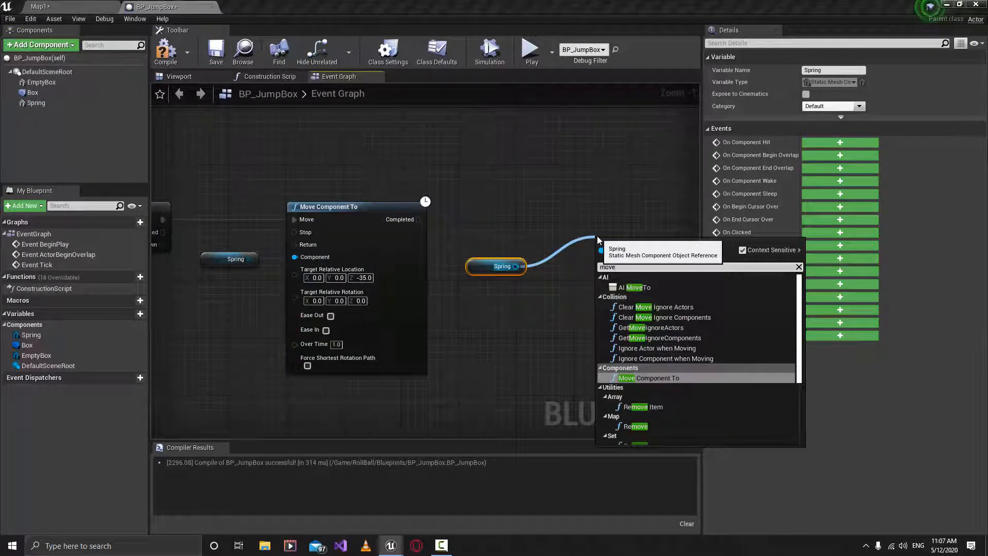
key("Return")
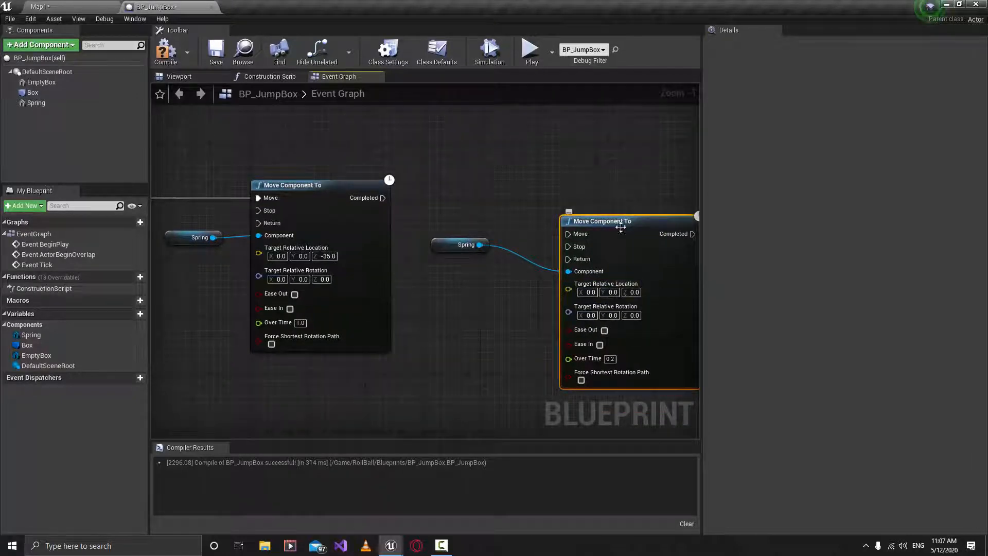
left_click_drag(621, 227, 384, 200)
left_click_drag(445, 243, 459, 236)
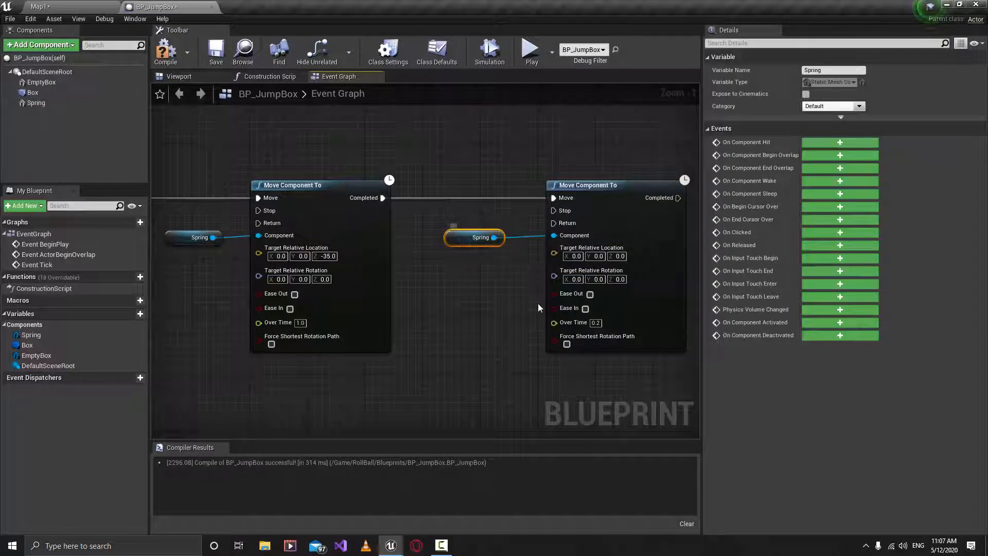
Set the second Move Component To node's Over Time to 0.05, then compile and save BP_JumpBox
left_click(595, 322)
left_click(600, 324)
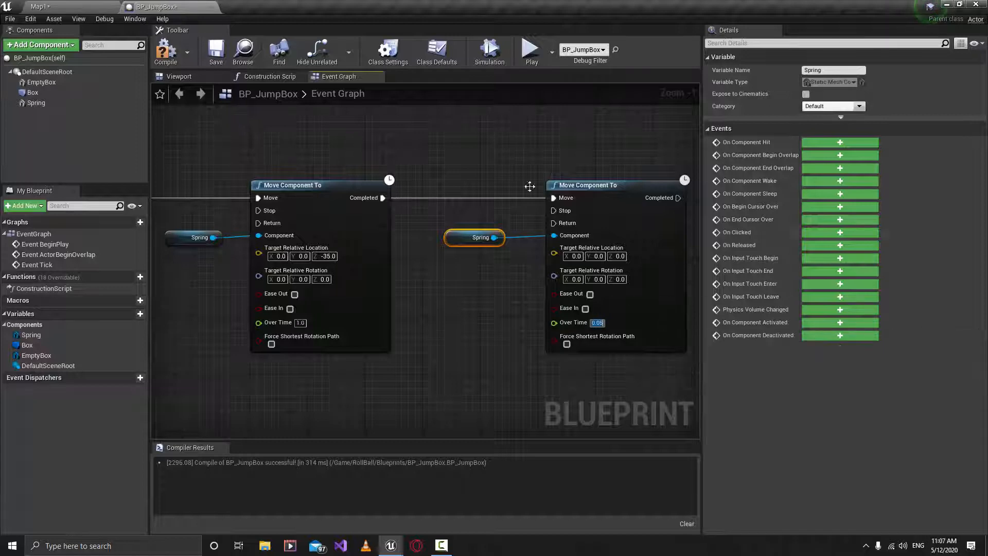
left_click(169, 56)
left_click(217, 54)
Play-test Map1 by rolling the ball over the slope into the jump box and back toward the ramp, then stop
left_click(64, 7)
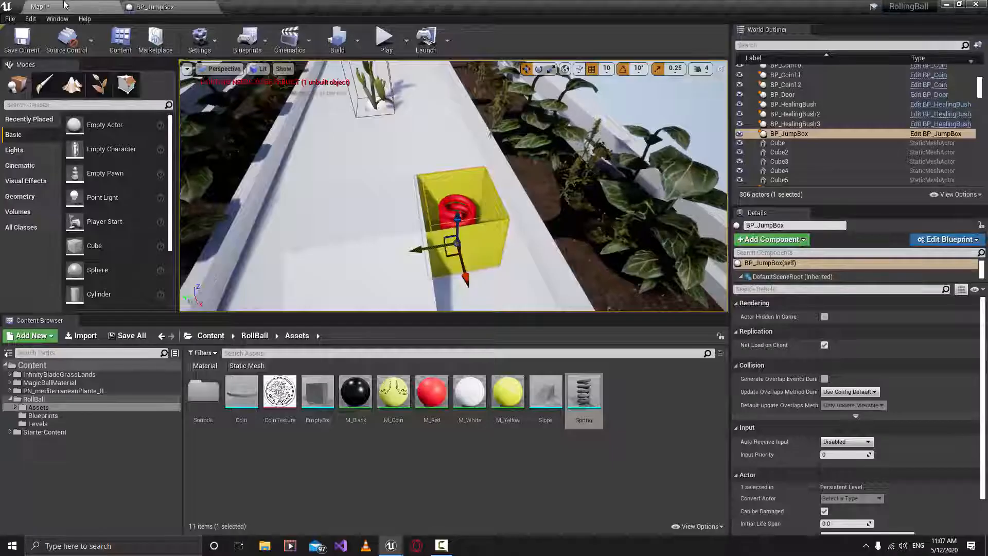
left_click(385, 39)
key("w")
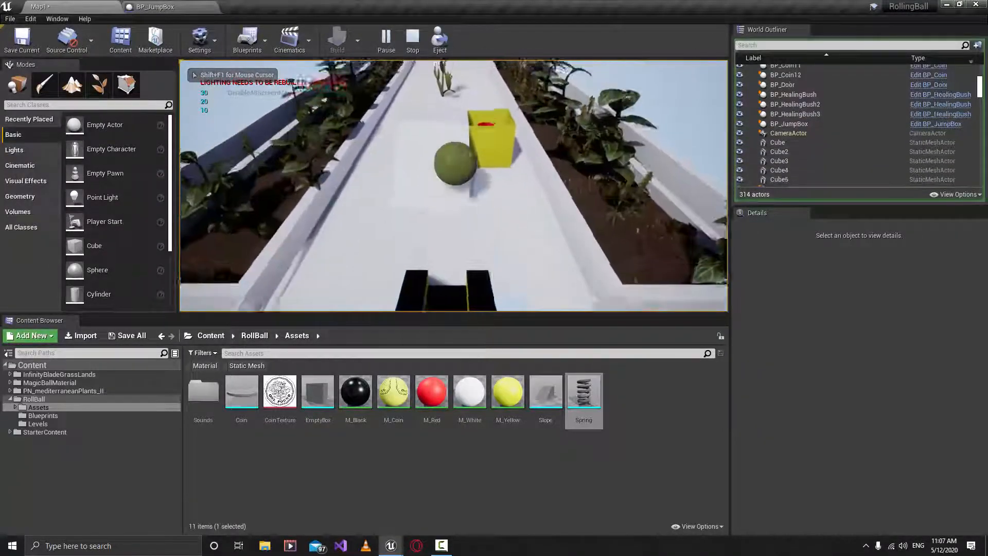
key("s")
key("d")
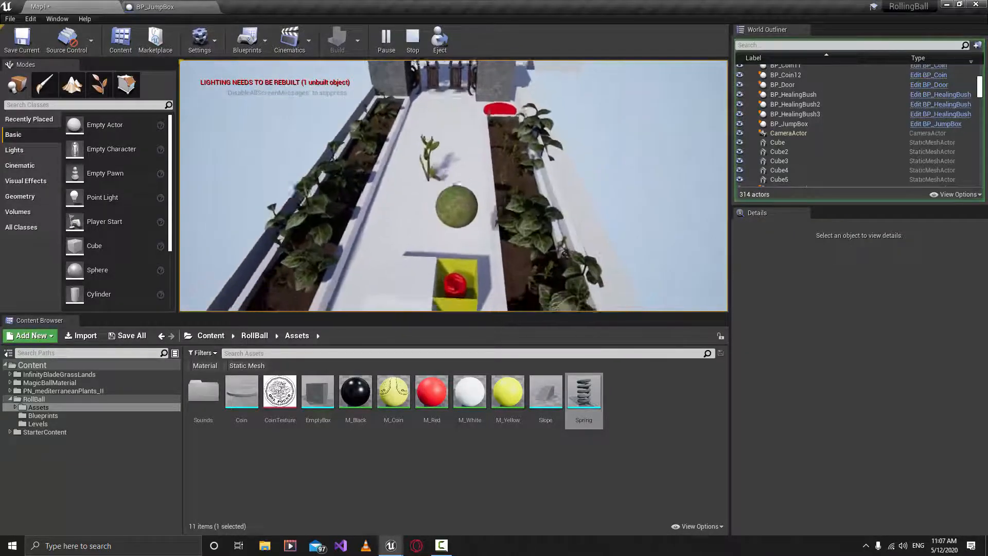
key("s")
key("a")
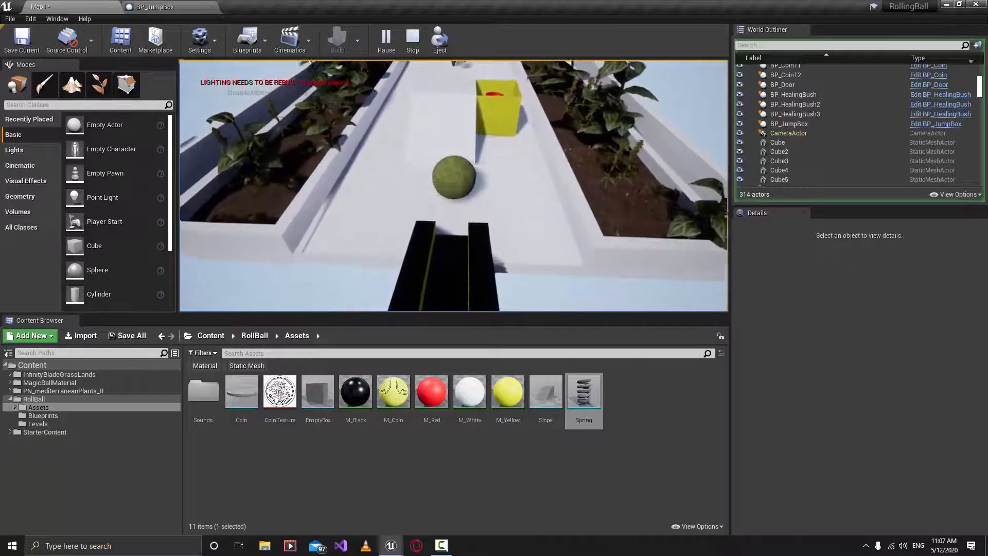
key("Escape")
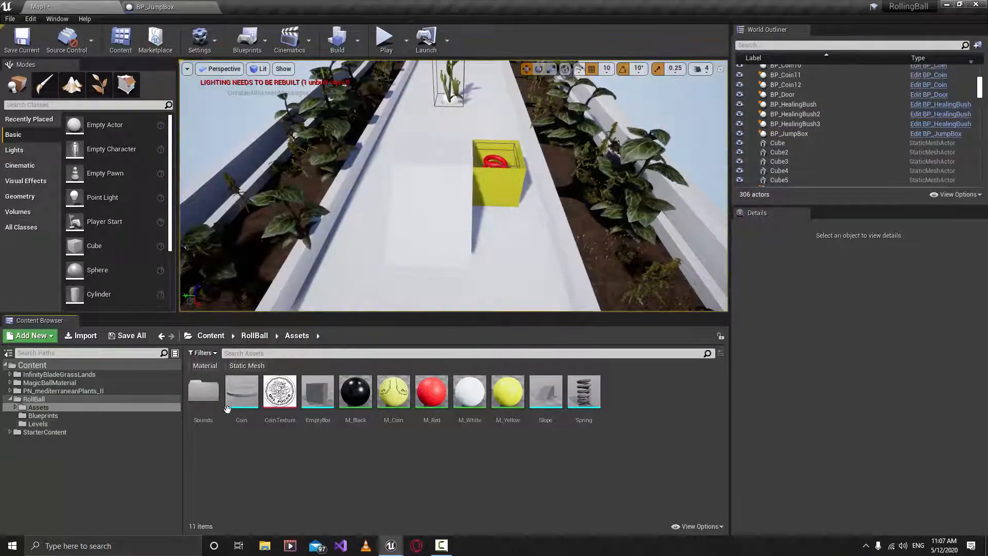
Play-test Map1 twice, rolling the ball across the bridge and over the slope into the jump box, then stop
left_click(386, 38)
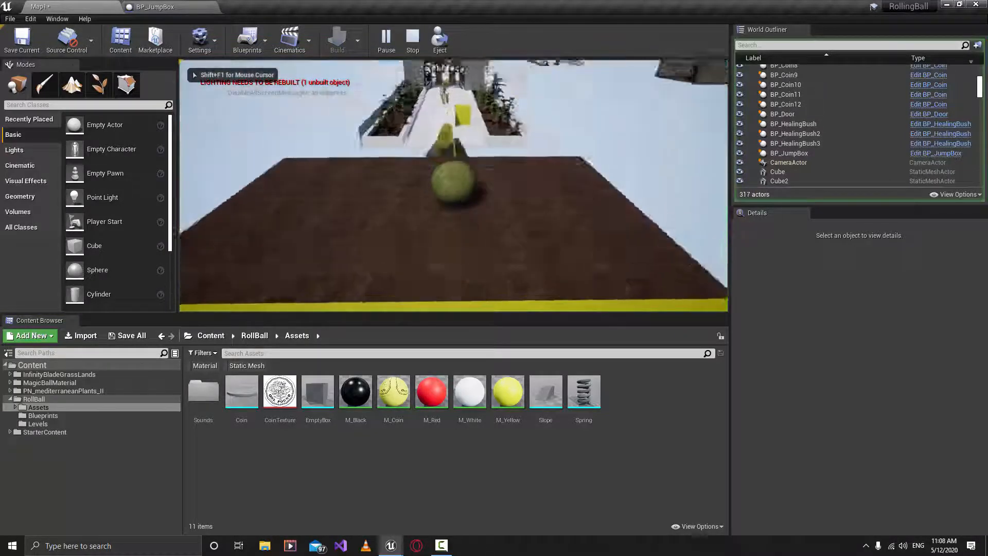
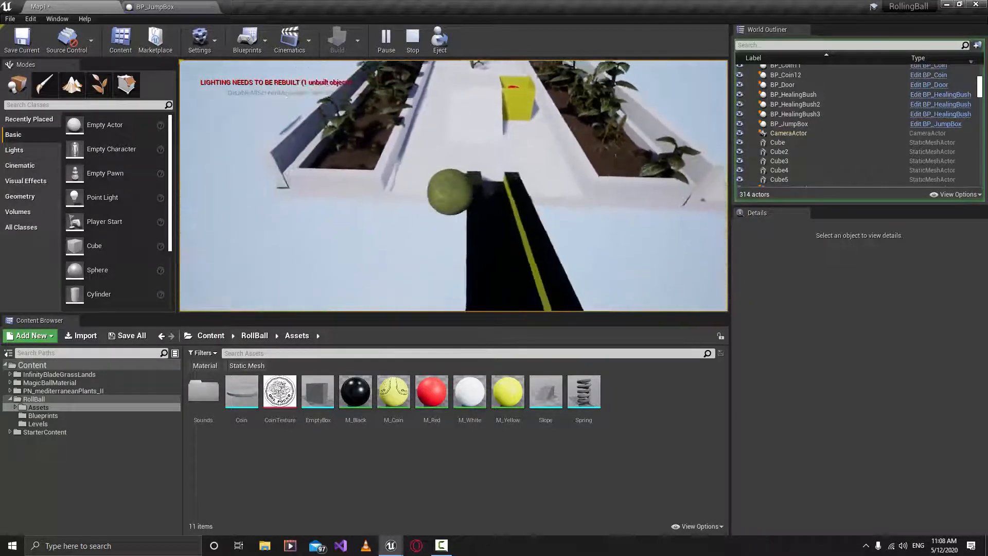
key("Escape")
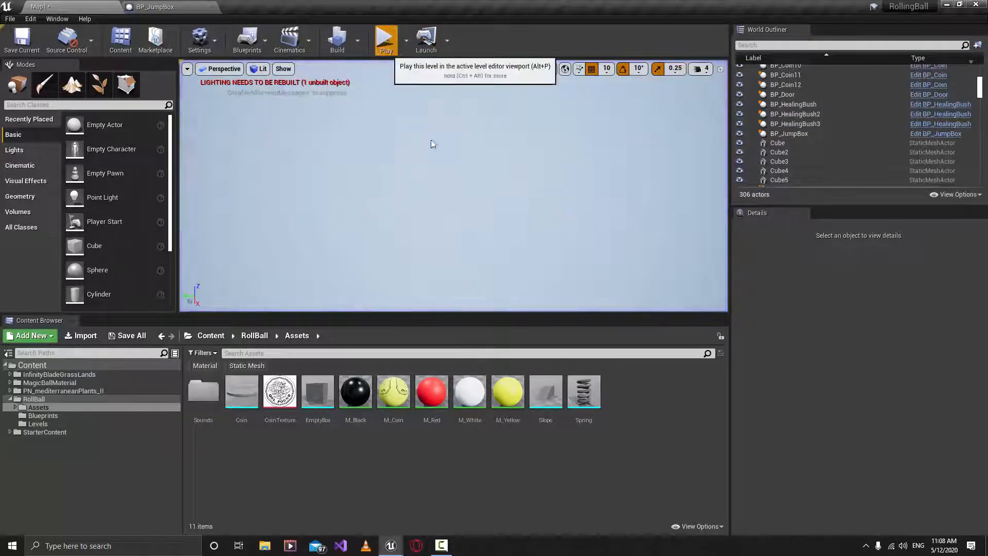
key("w")
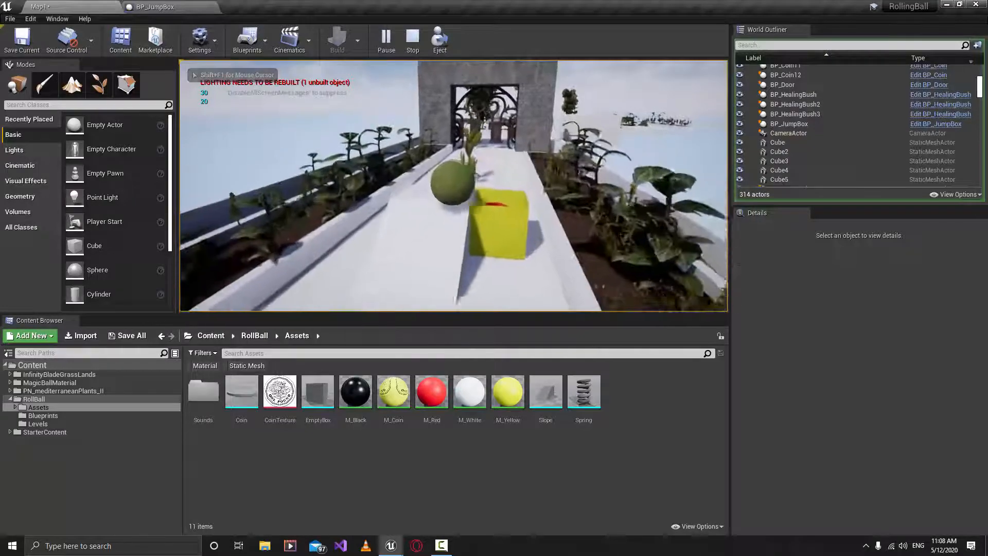
key("d")
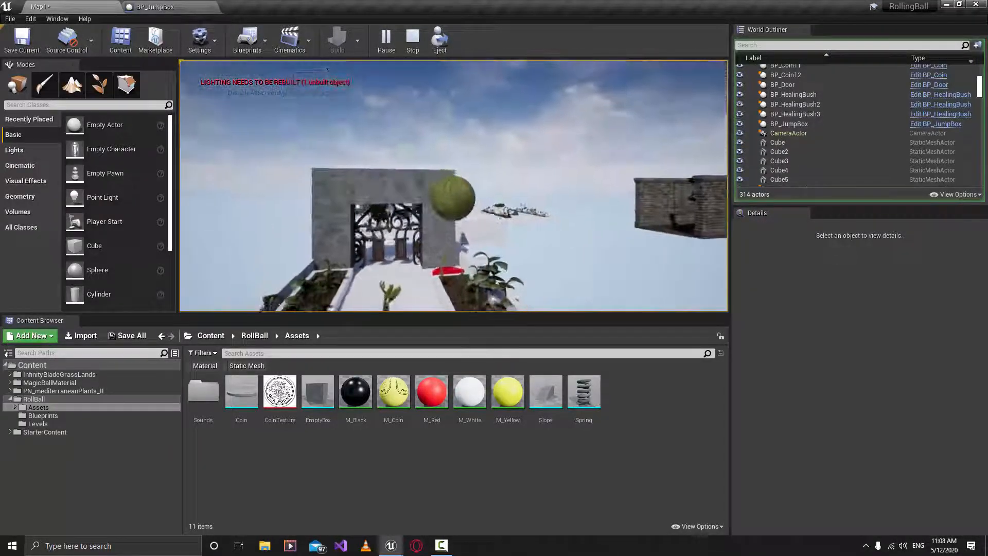
key("Escape")
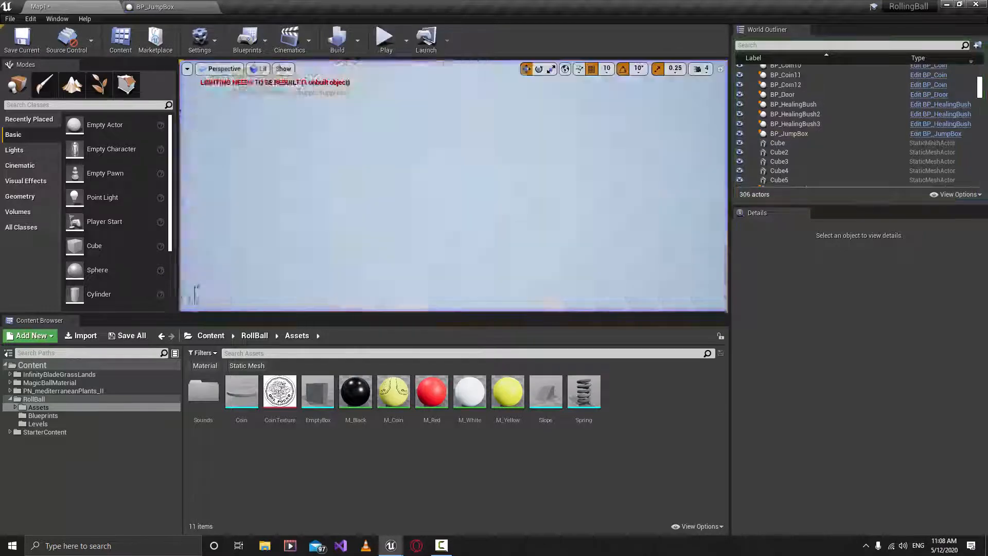
Open BP_BallPawn from the RollBall Blueprints folder, set its Arrow component to Hidden in Game, and compile
left_click(177, 6)
left_click(80, 6)
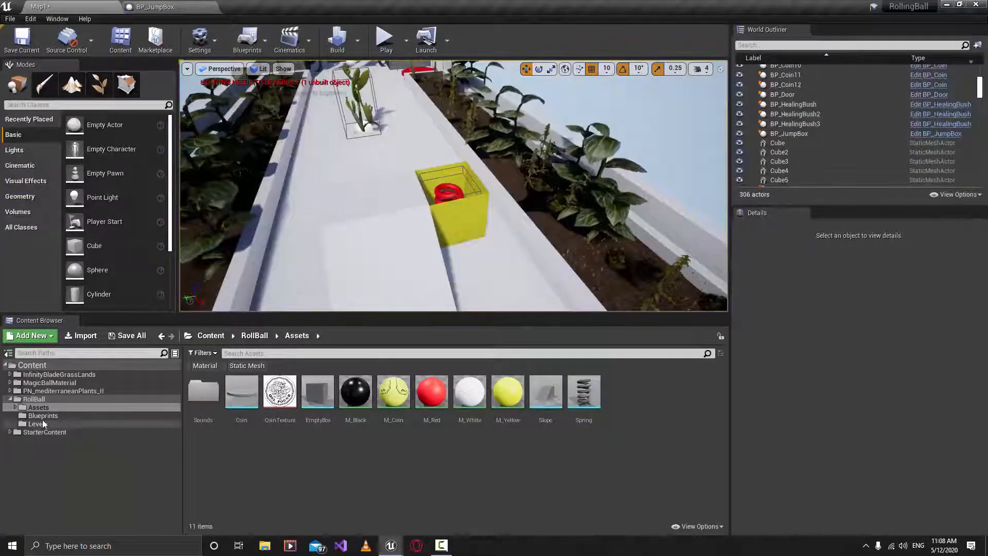
left_click(51, 400)
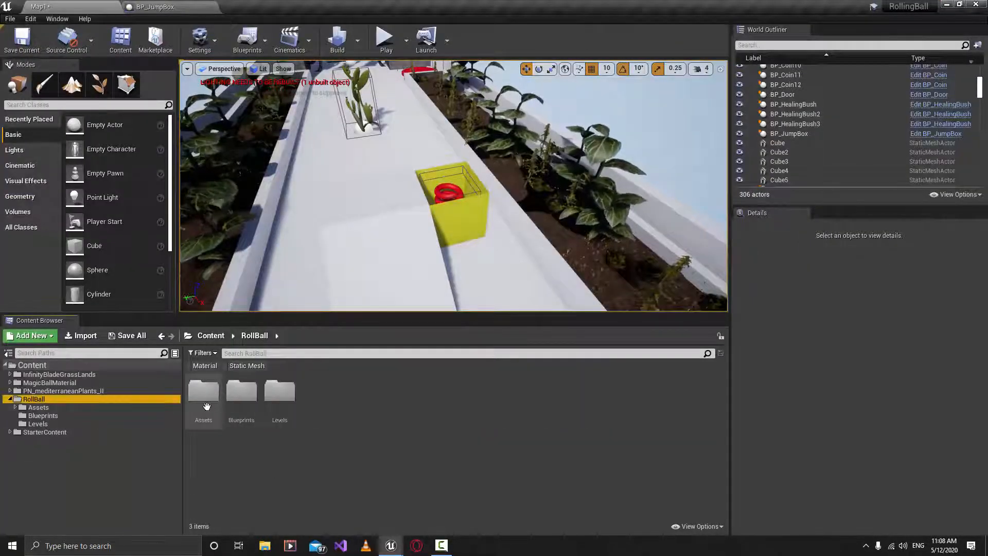
double_click(241, 392)
double_click(242, 402)
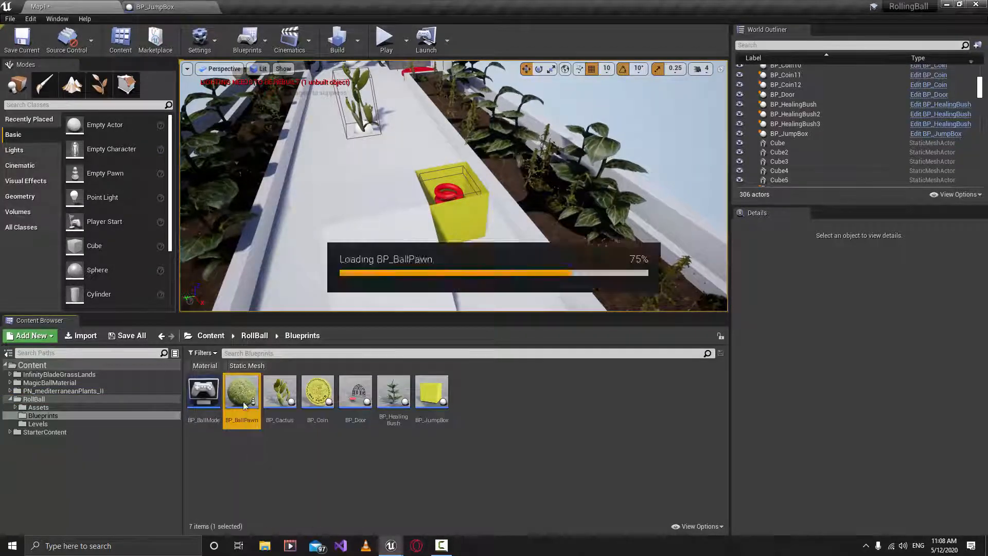
left_click(57, 115)
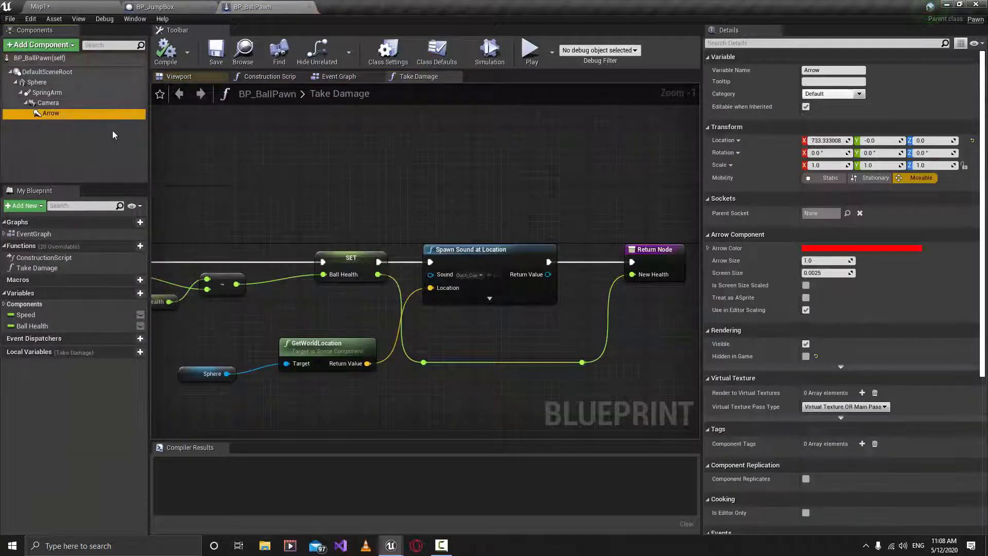
left_click(806, 356)
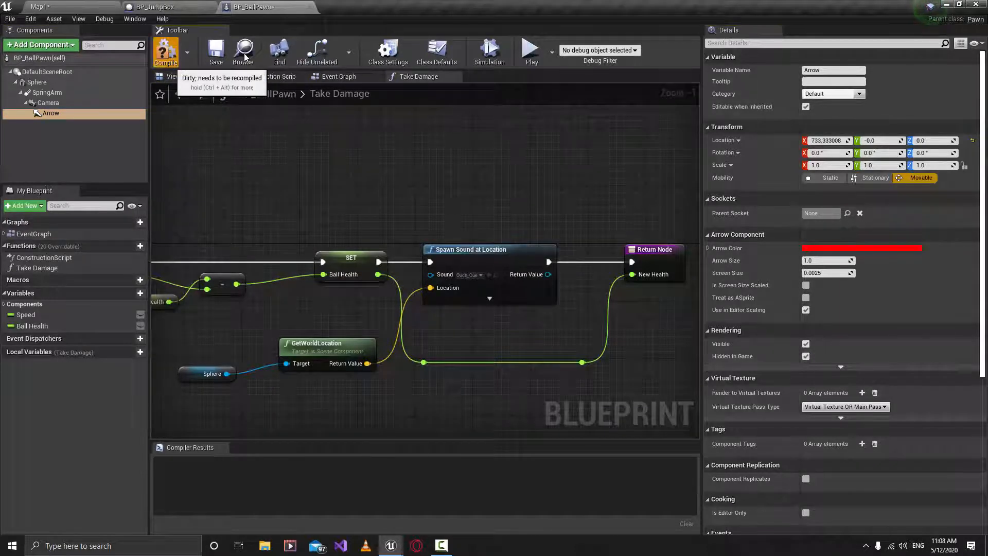
left_click(165, 52)
Play-test Map1 with the arrow hidden, rolling the ball over the slope to the jump box, then stop
left_click(93, 5)
left_click(385, 41)
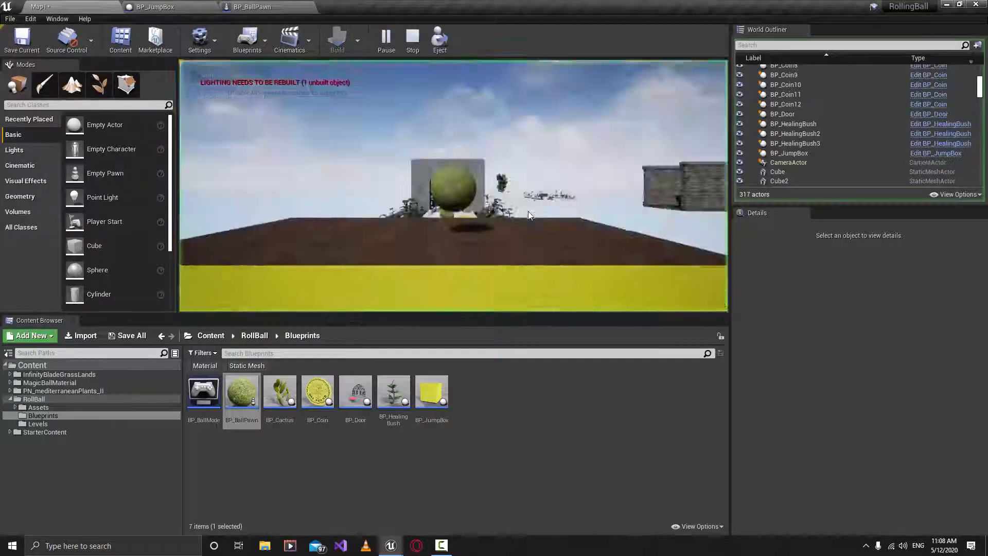
key("w")
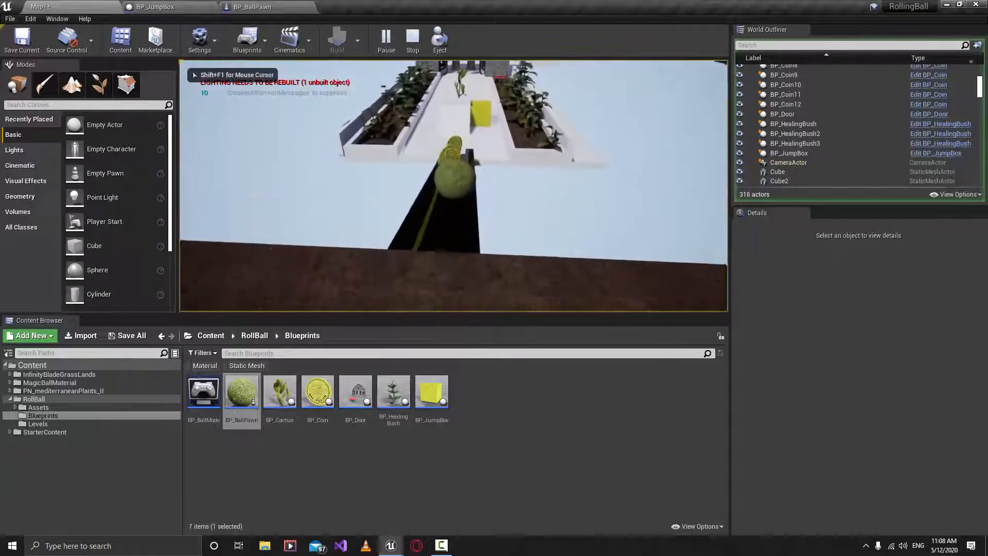
key("d")
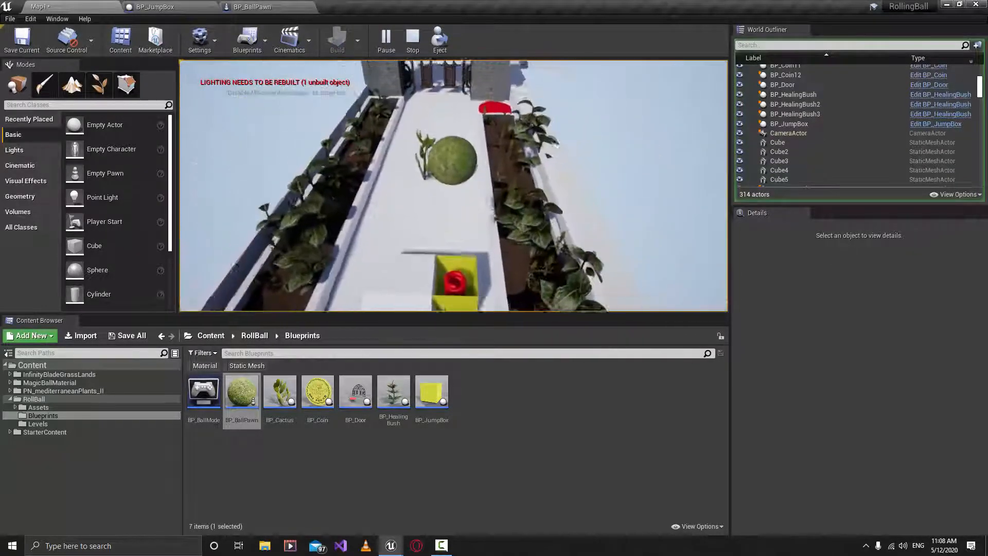
key("Escape")
Select the slope and BP_JumpBox together, then move and rotate them beyond the gate to stand in front of the white raised block
right_click_drag(601, 221, 644, 232)
left_click(501, 219)
left_click(509, 196, "ctrl")
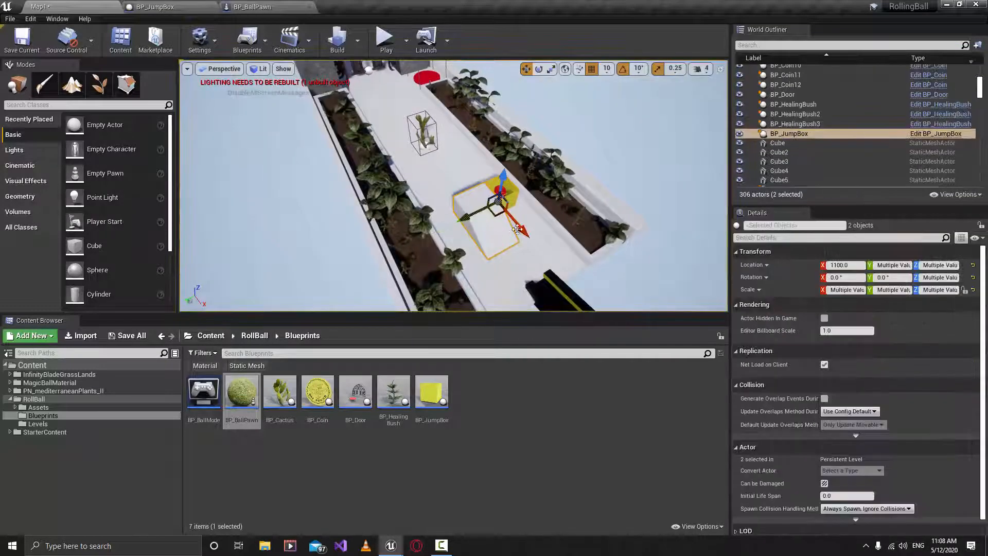
right_click_drag(508, 196, 640, 195)
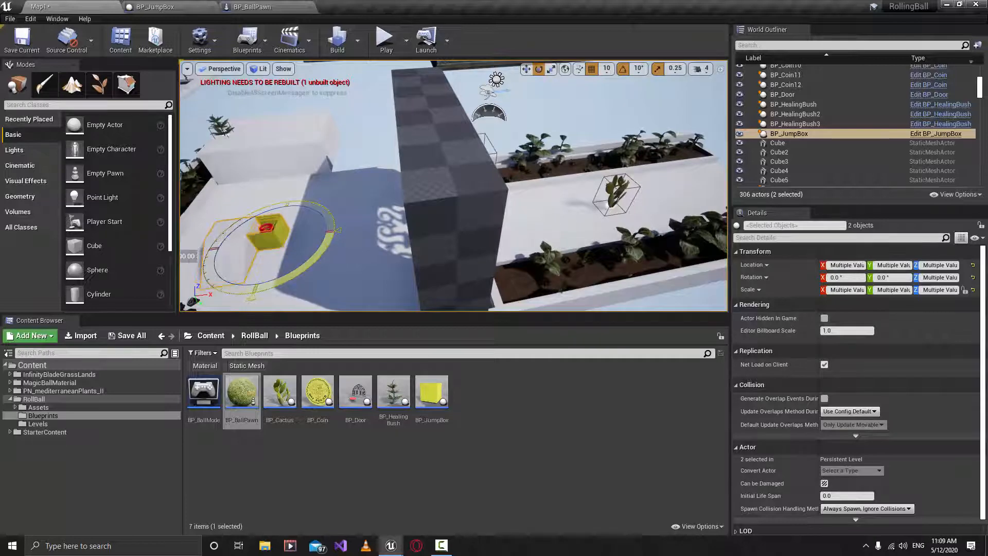
right_click_drag(314, 252, 254, 263)
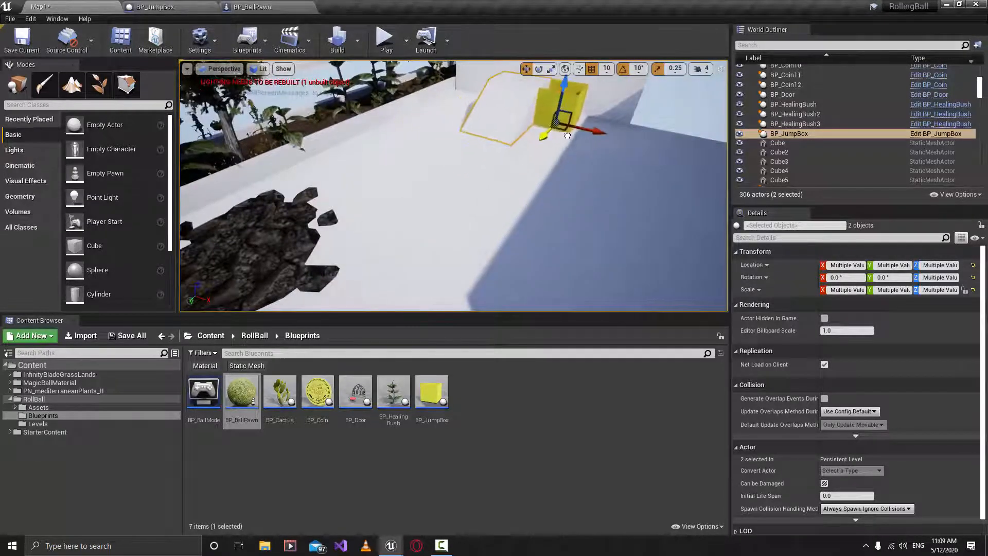
mouse_move(567, 135)
right_mouse_down()
mouse_move(592, 143)
mouse_move(568, 141)
right_mouse_up()
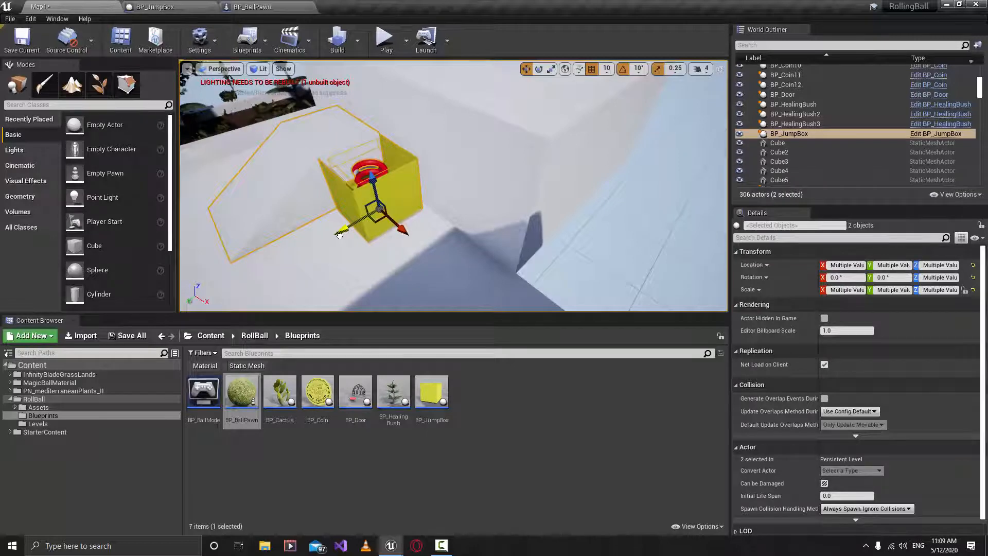
right_click_drag(488, 224, 442, 223)
Start a play-test of Map1 and roll the ball through the gate toward the relocated slope and jump box
left_click(396, 39)
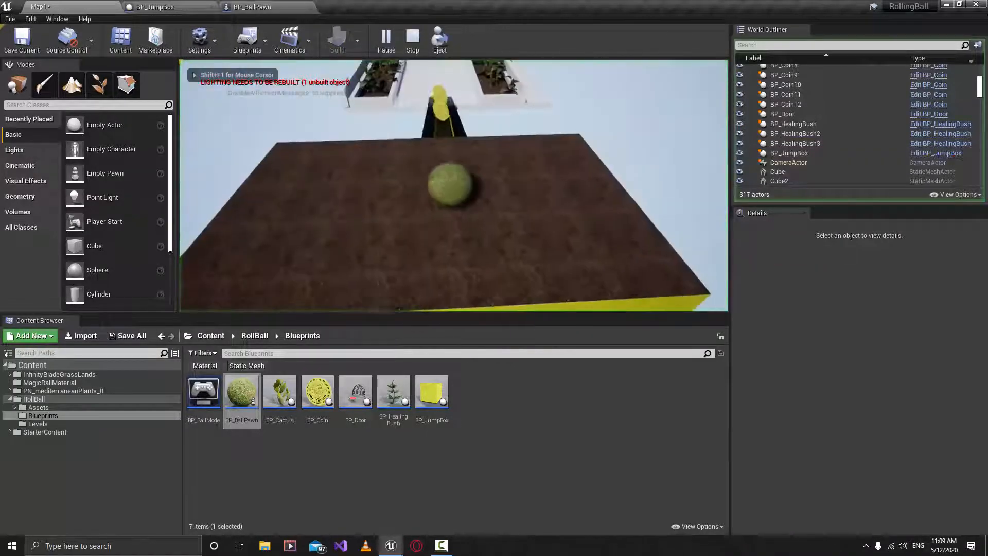
key("w")
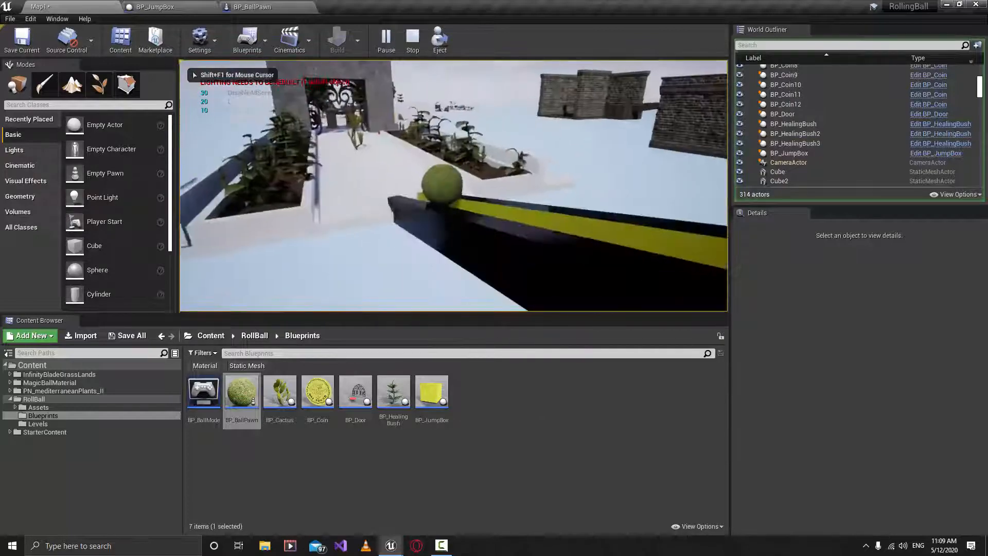
key("w")
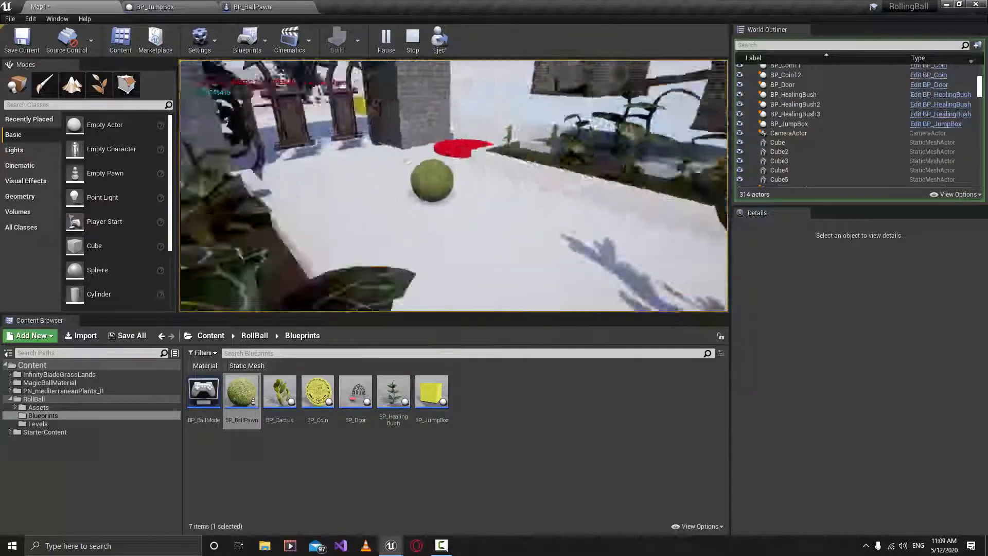
key("w")
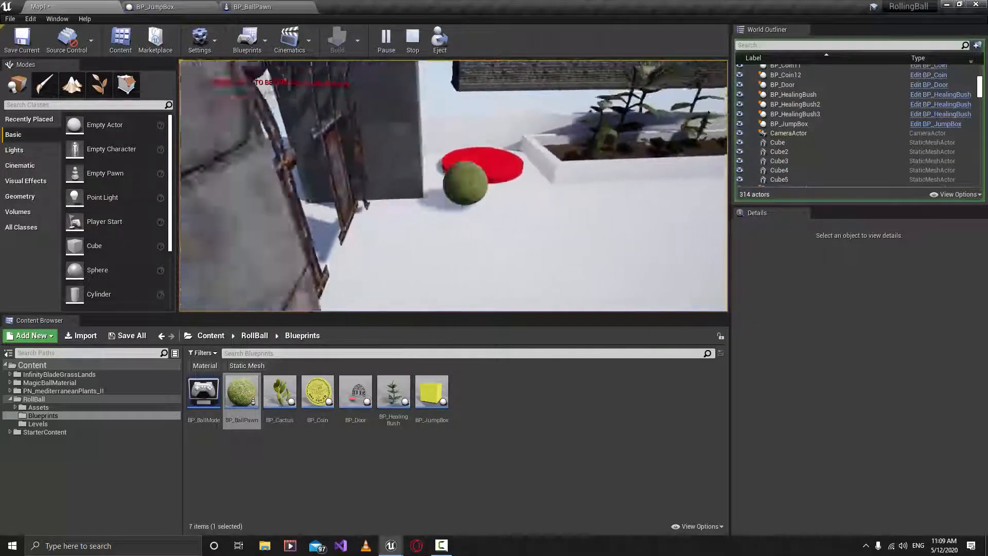
key("a")
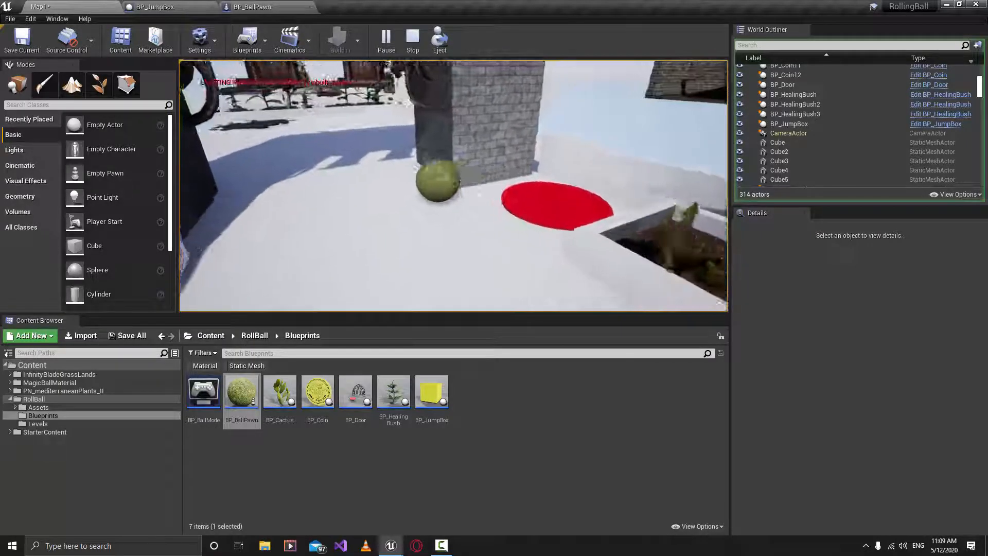
key("w")
key("w")
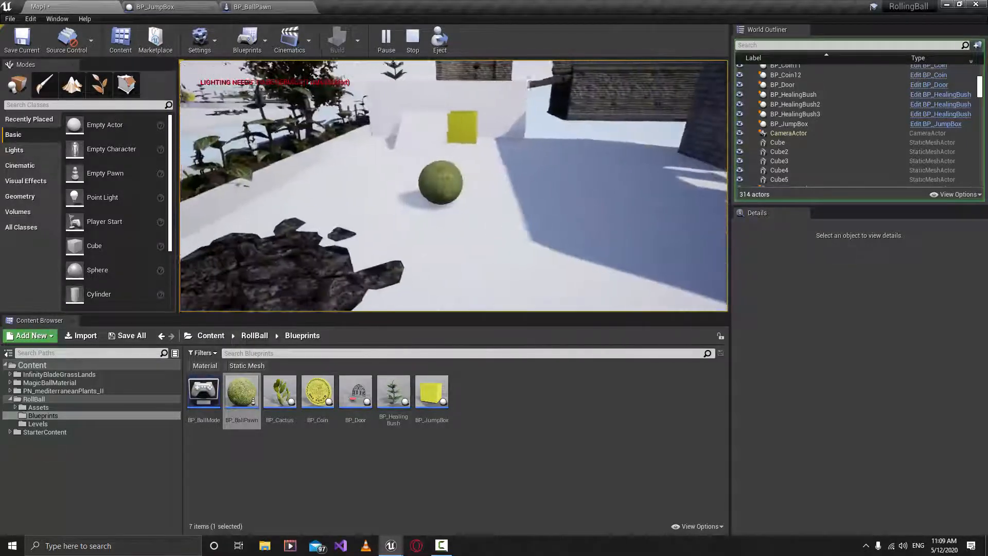
Test the jump box by rolling the ball up the slope, into the box and onto the raised block, then end play
key("w")
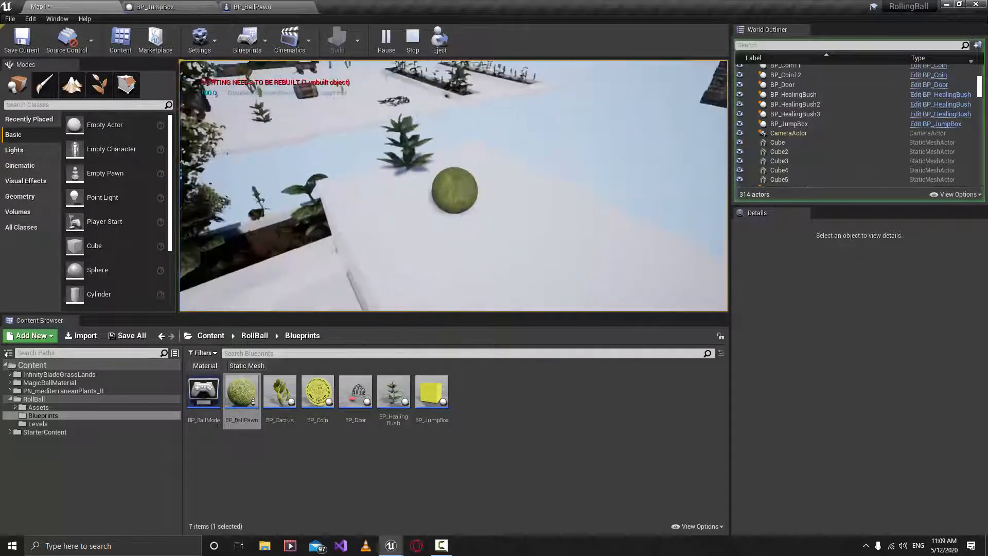
key("w")
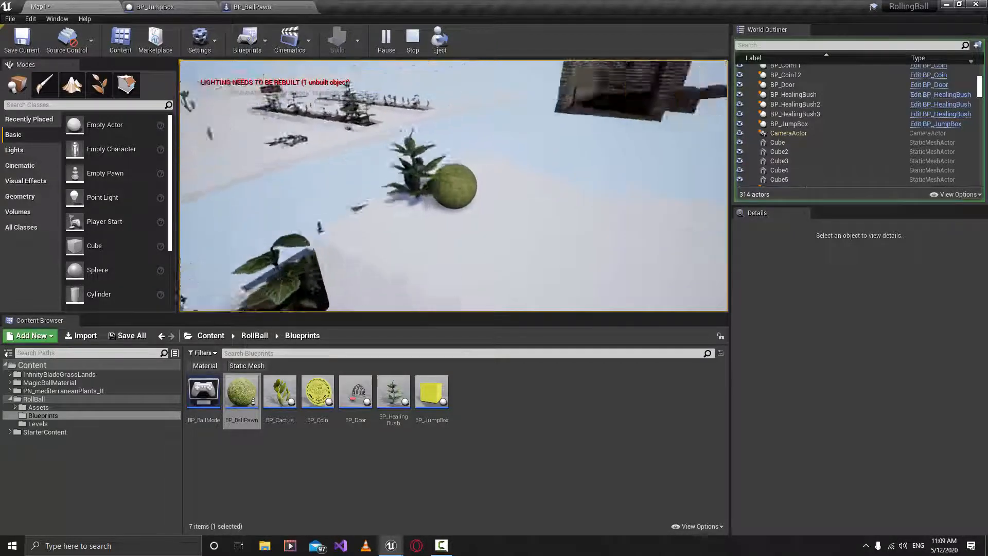
key("w")
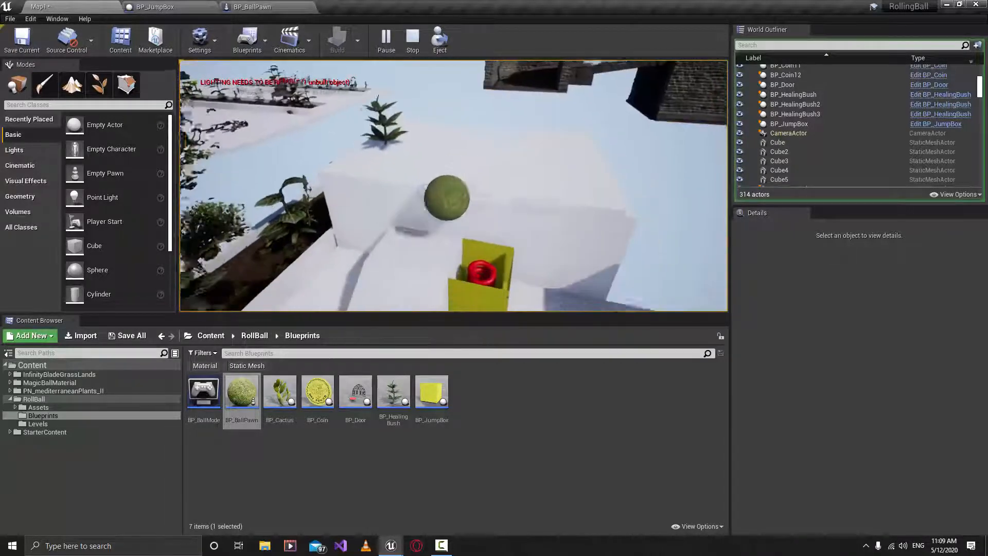
key("w")
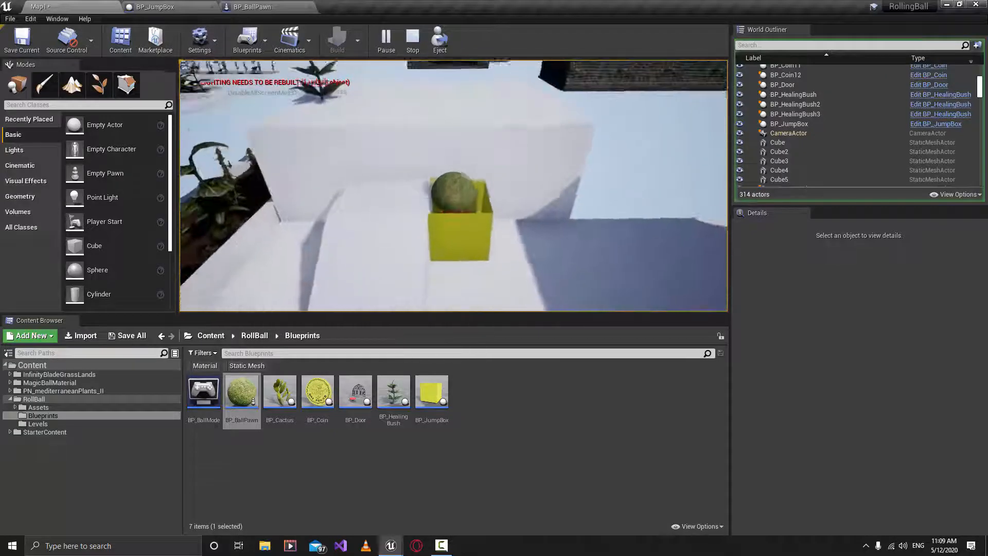
key("Escape")
key("s")
mouse_move(589, 251)
right_mouse_down()
mouse_move(589, 261)
mouse_move(590, 235)
right_mouse_up()
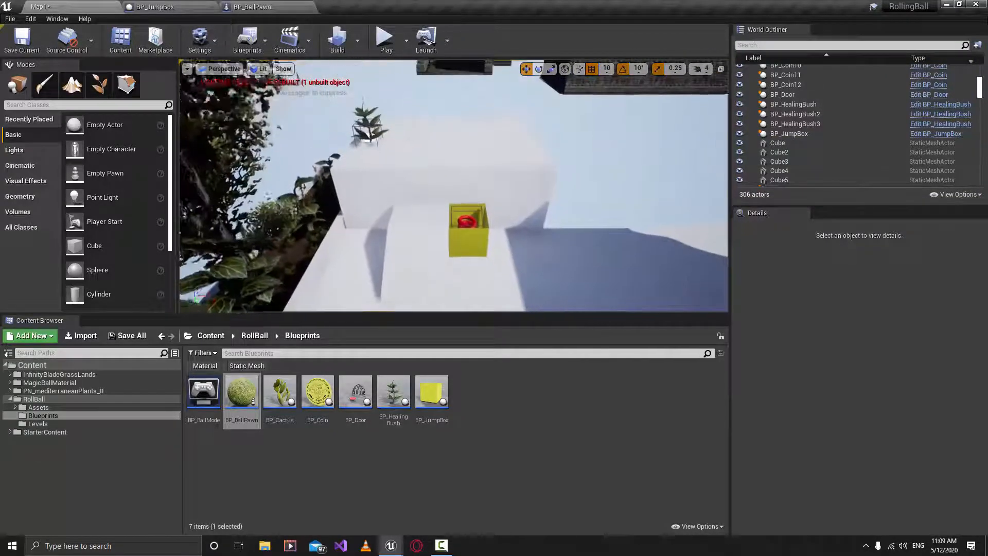
Check the BP_JumpBox event graph, then open the Sounds folder under Assets and preview the Spring sound wave
left_click(160, 5)
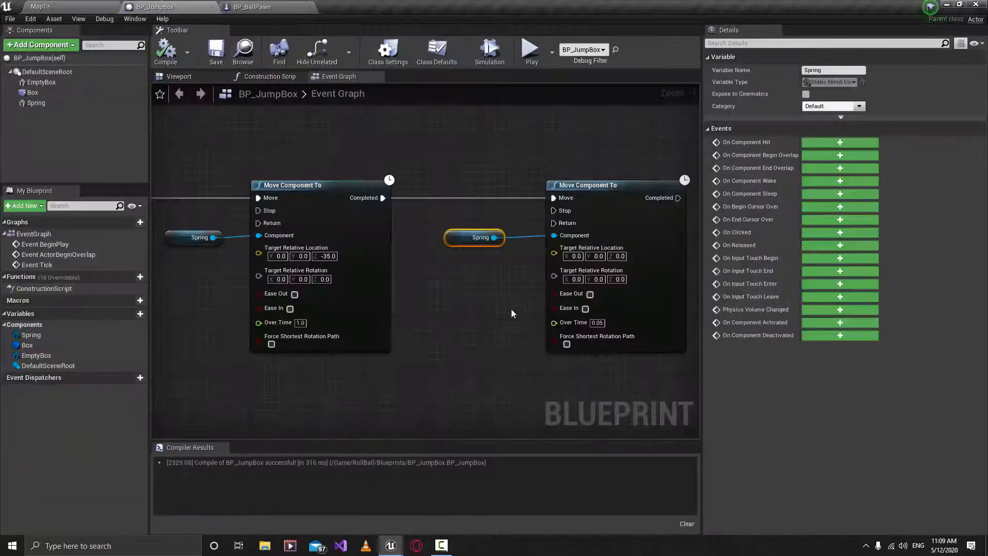
left_click(57, 6)
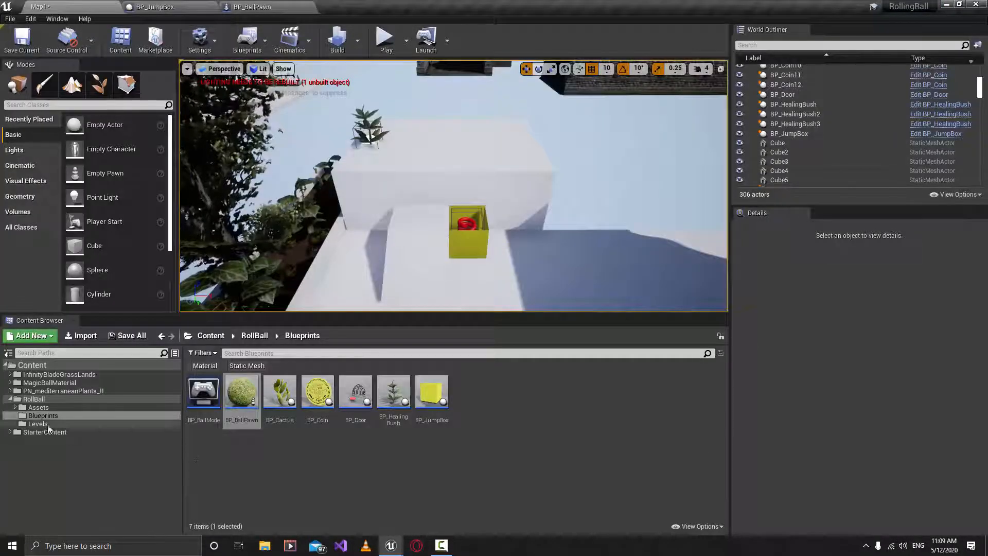
left_click(38, 407)
double_click(203, 391)
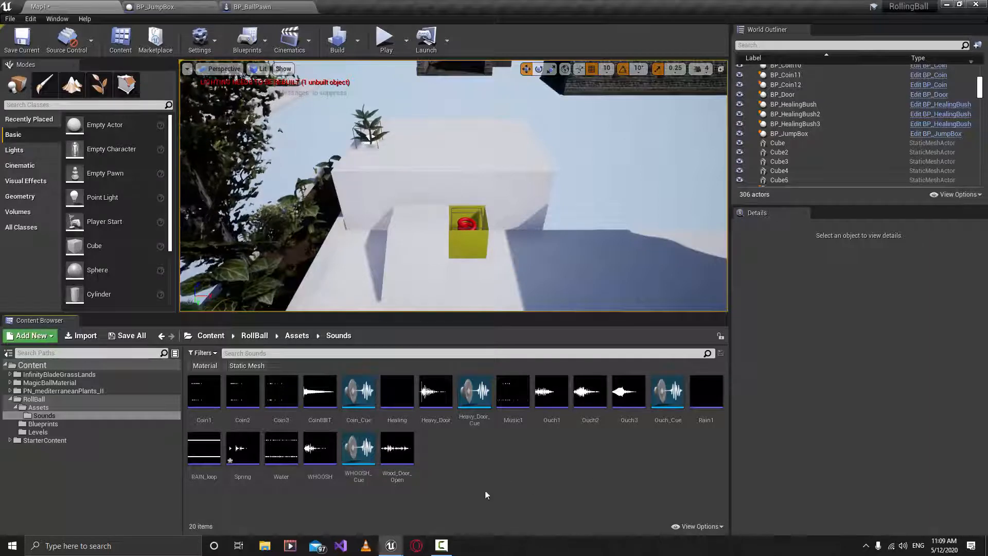
left_click(252, 464)
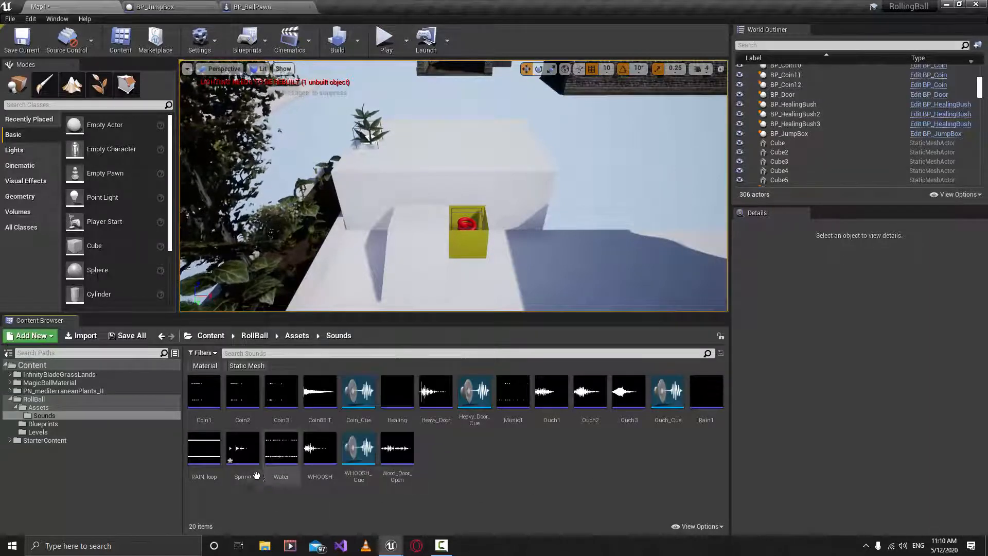
left_click(242, 450)
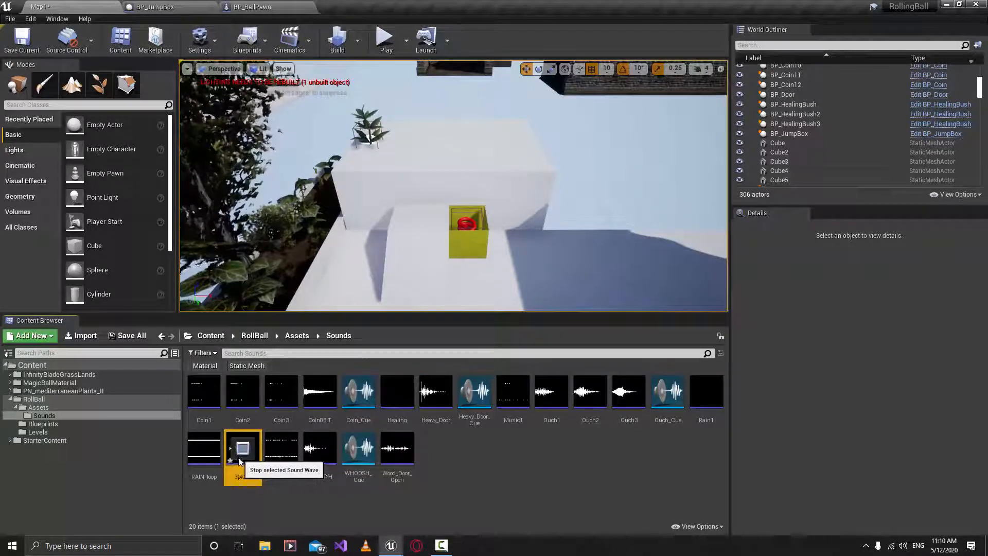
left_click(242, 456)
left_click(242, 457)
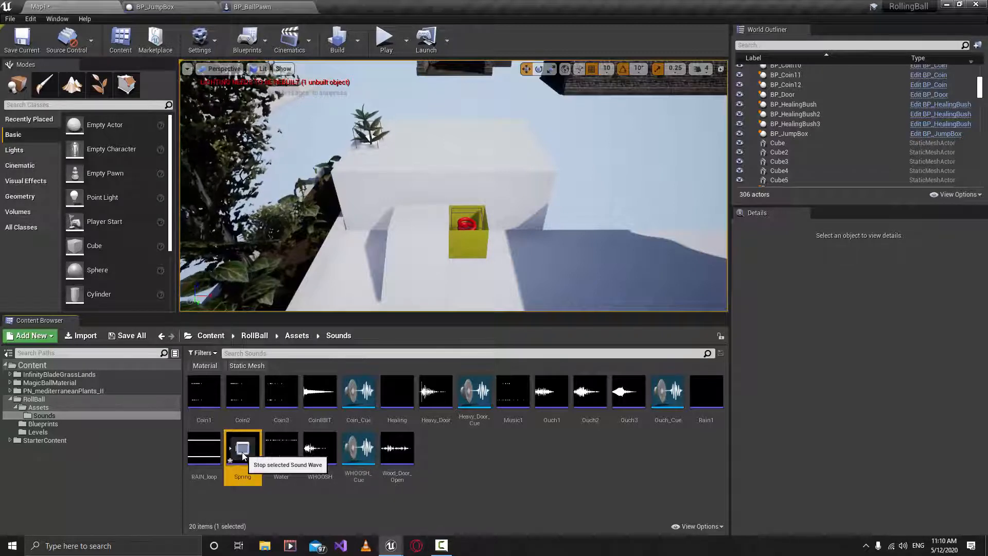
Create a sound cue from the Spring sound wave and open it in the cue editor
right_click(244, 463)
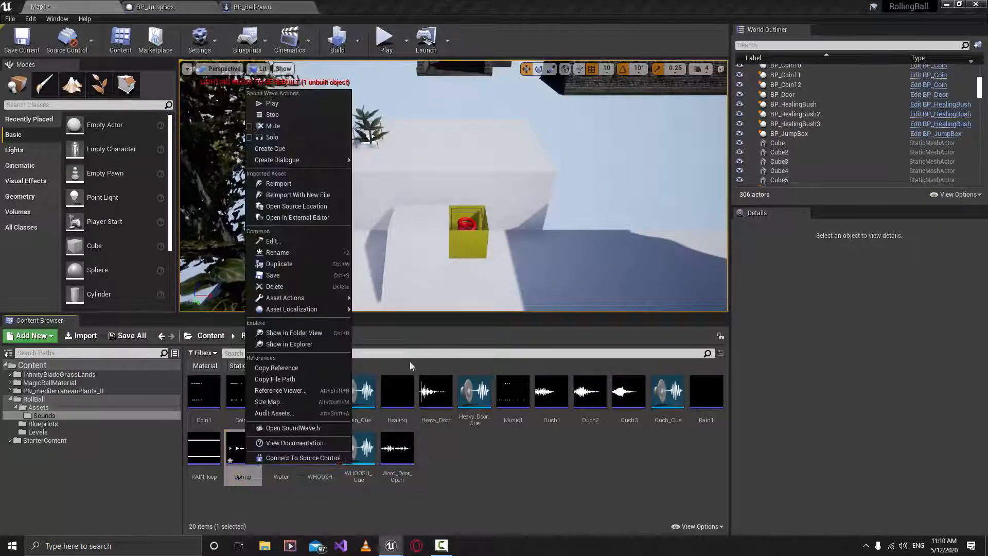
left_click(308, 148)
left_click(281, 463)
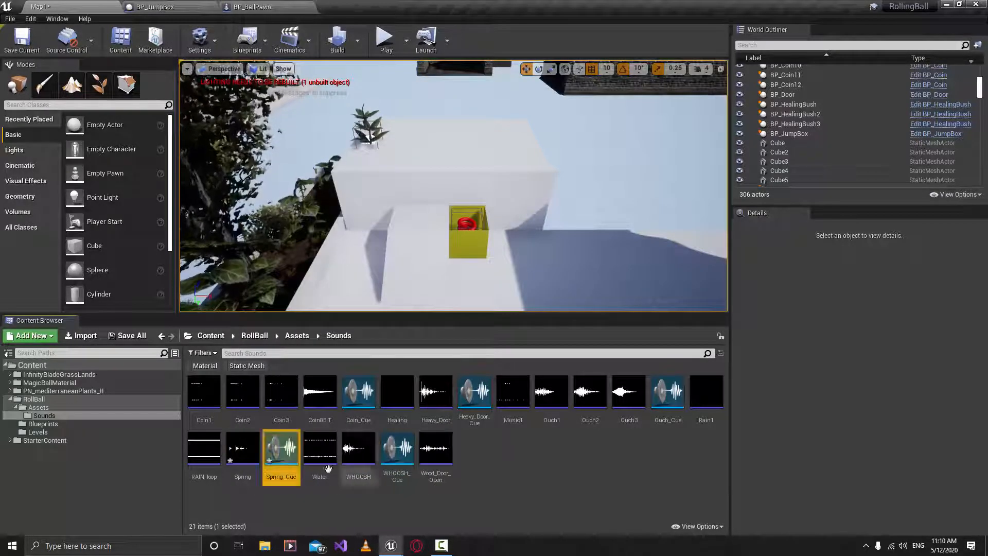
double_click(281, 467)
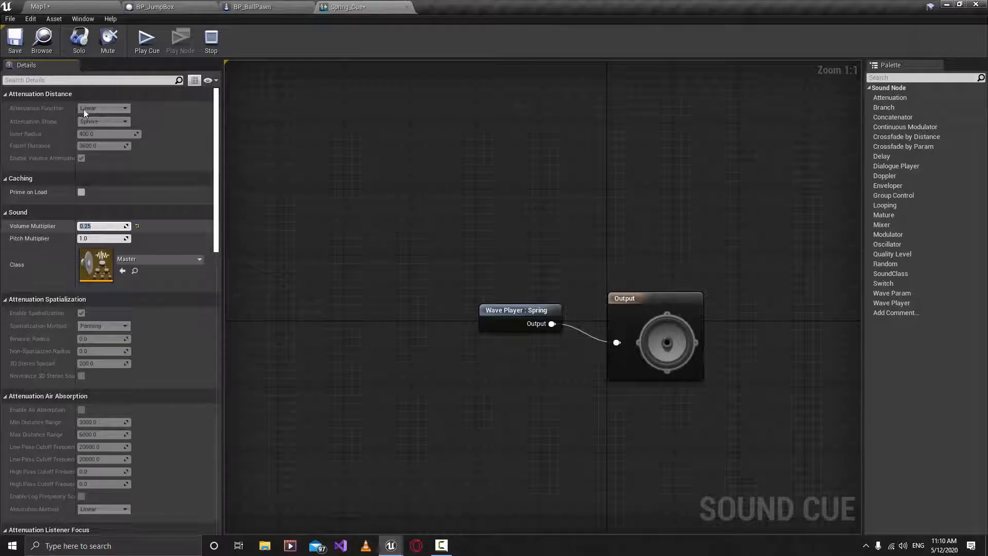
Preview the spring sound cue with its Volume Multiplier set to 0.5, then return to Map1 and save the level
left_click(155, 43)
key("Return")
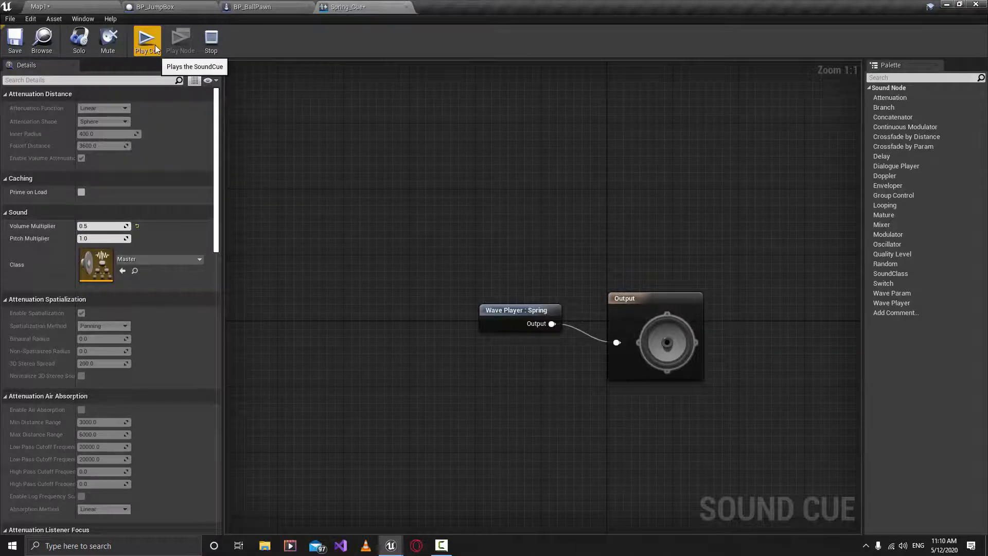
left_click(85, 6)
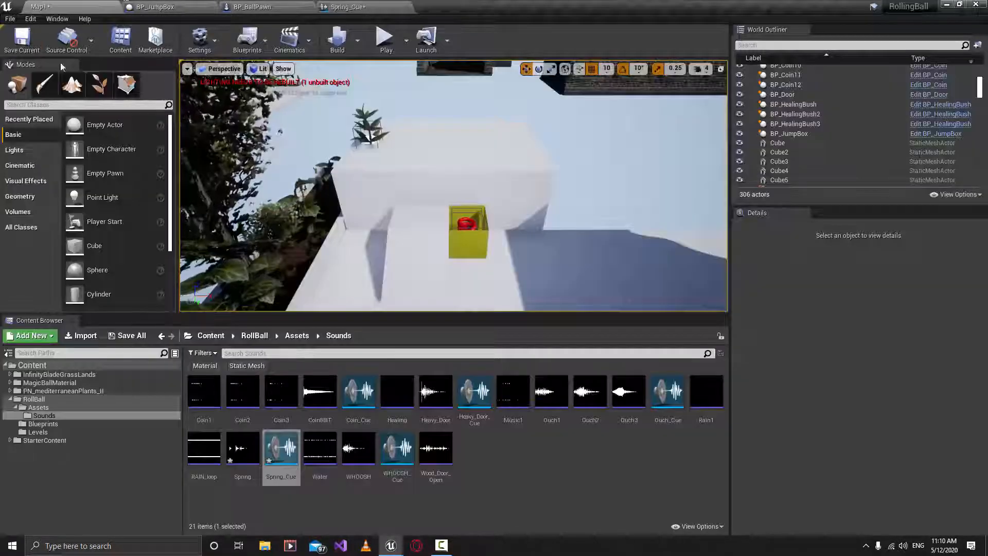
key("ctrl+s")
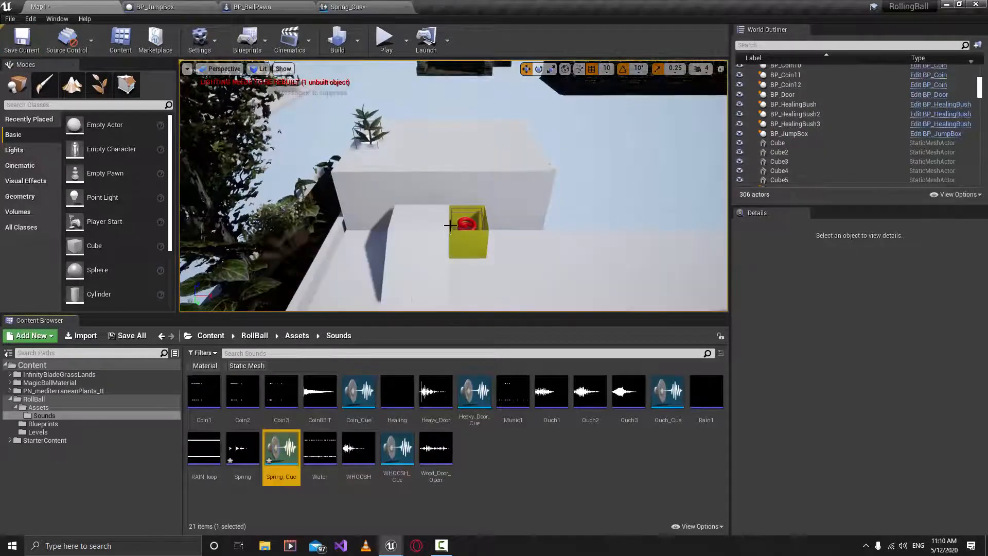
right_click_drag(451, 224, 471, 246)
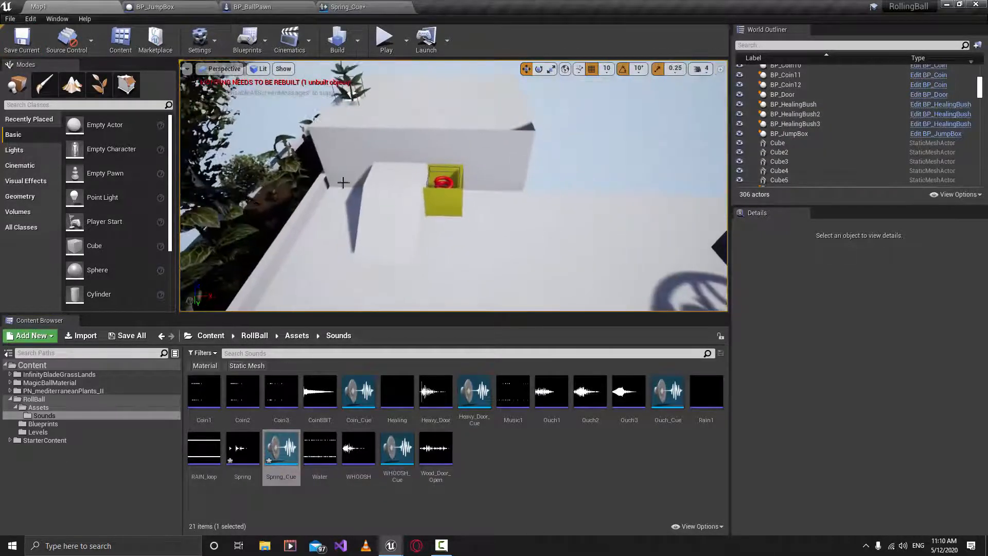
In the BP_JumpBox event graph, move the second Move Component To node and its Spring reference away from the first to make room
left_click(170, 5)
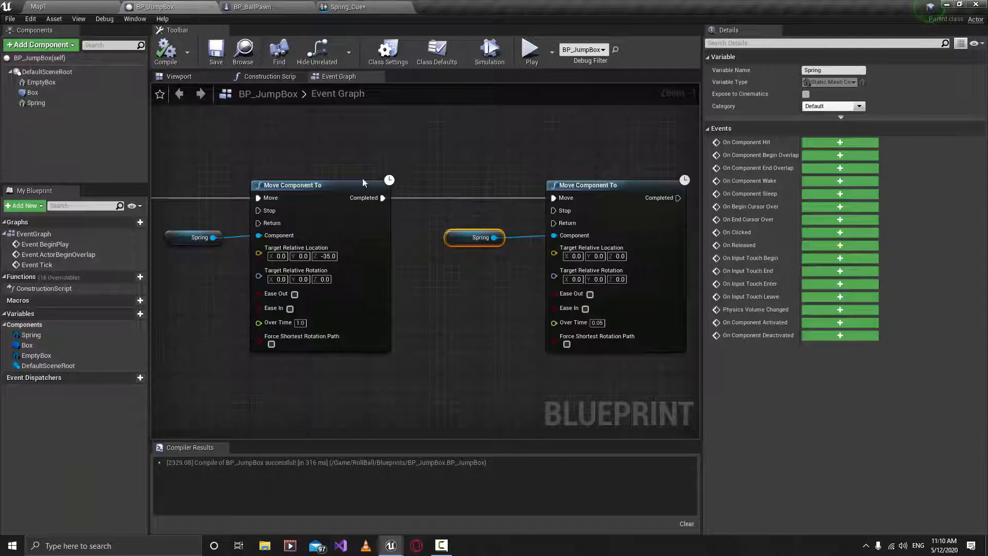
right_click_drag(363, 183, 225, 183)
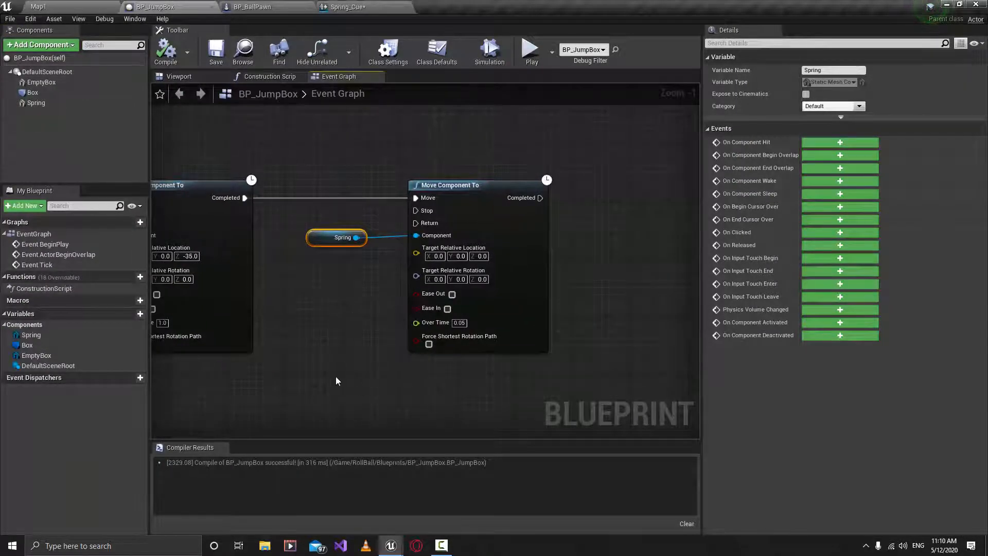
right_click_drag(336, 375, 540, 376)
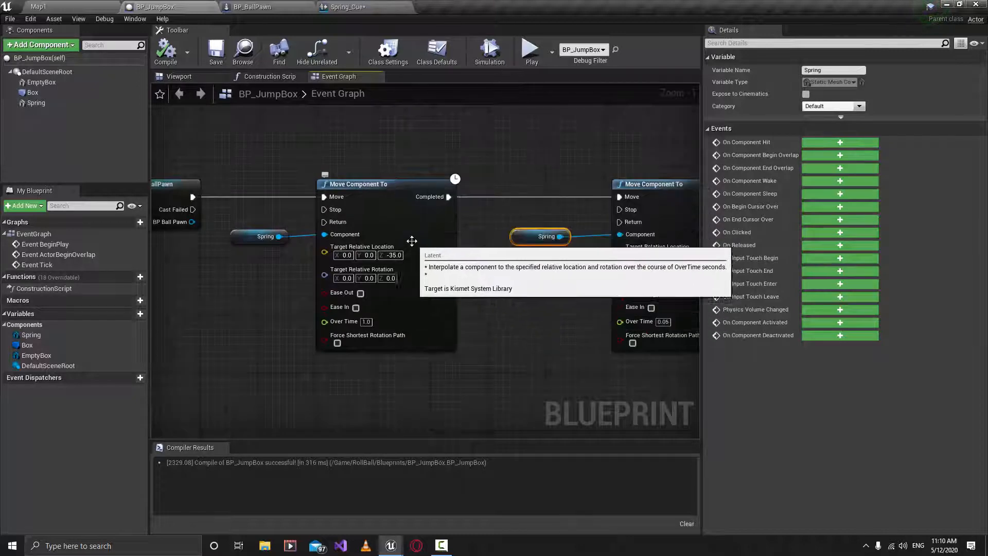
right_click_drag(427, 346, 291, 359)
left_click_drag(451, 275, 571, 184)
left_click_drag(548, 198, 647, 191)
right_click_drag(345, 207, 305, 243)
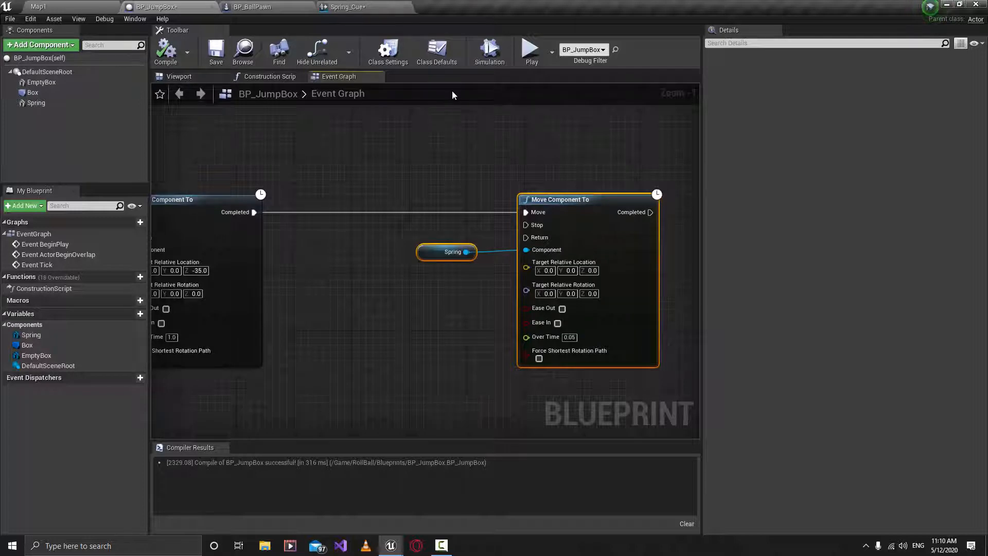
Insert a Play Sound at Location node between the two Move Component To nodes and space the nodes out evenly
left_click_drag(322, 214, 322, 214)
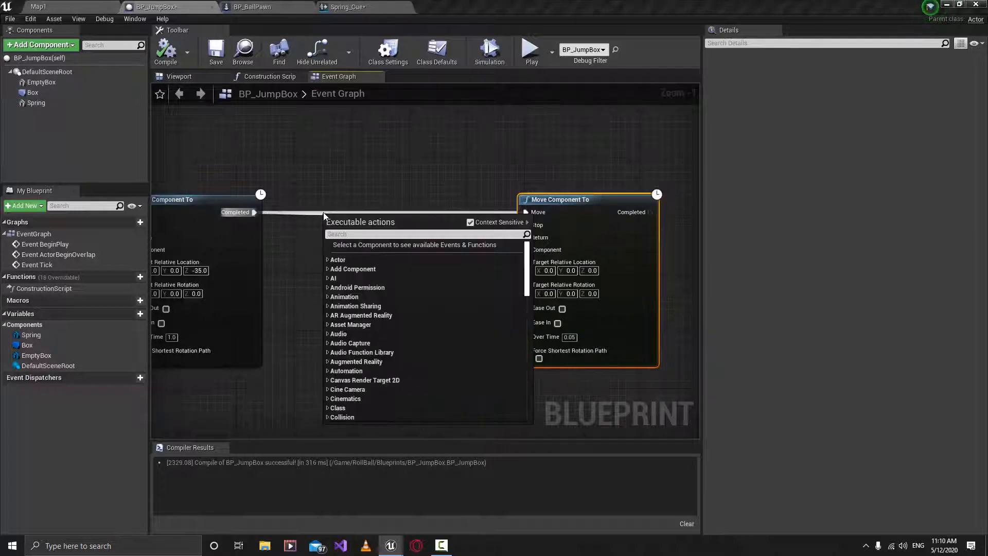
type("play soun")
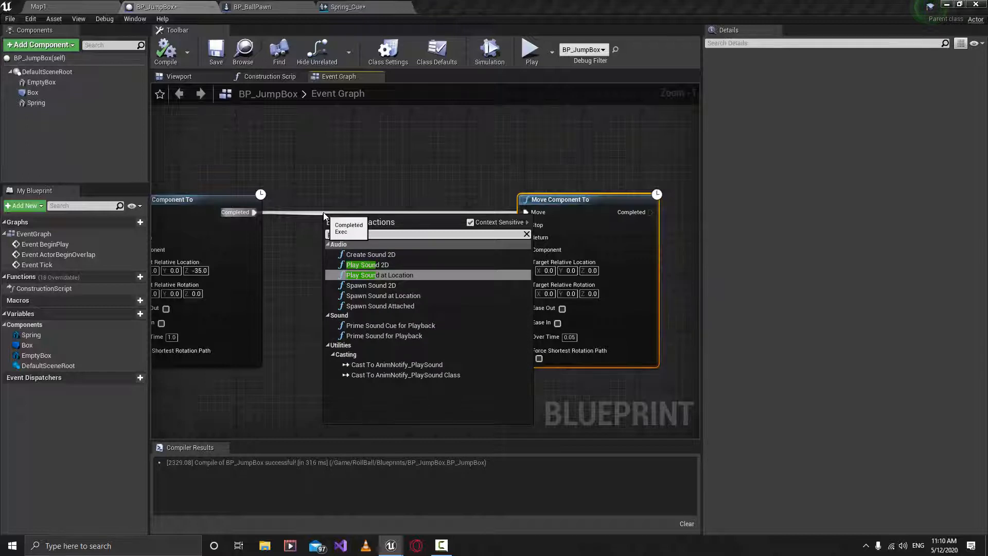
key("Return")
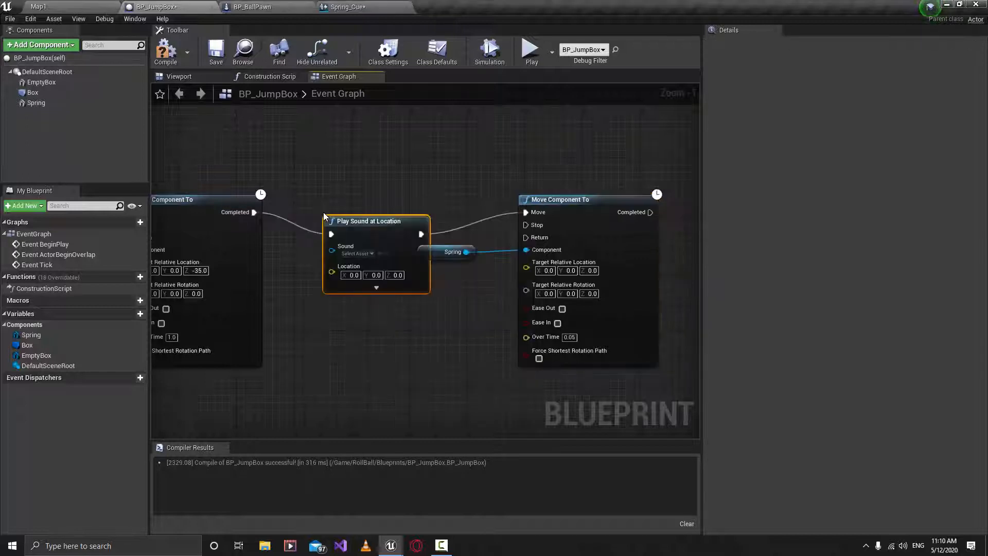
left_click_drag(372, 220, 375, 198)
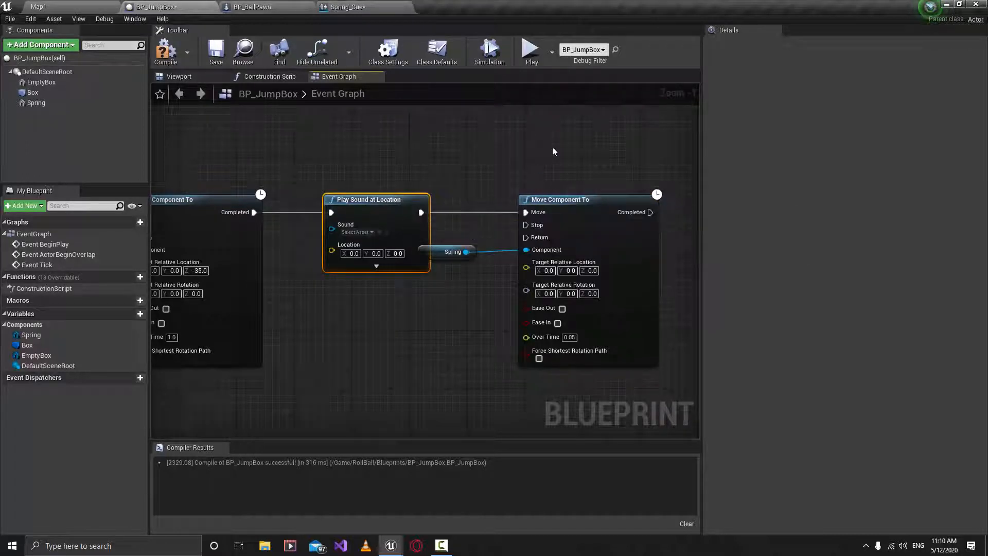
left_click_drag(620, 161, 456, 260)
left_click_drag(560, 199, 668, 200)
left_click_drag(382, 208, 463, 208)
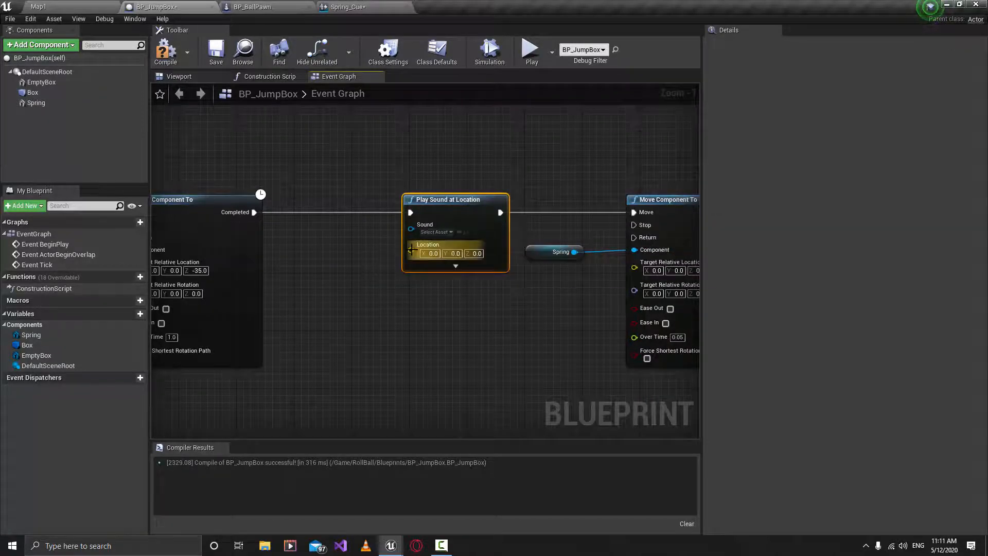
Feed the Spring component's world location into the Play Sound at Location node's Location input, then save the blueprint
left_click_drag(412, 250, 369, 267)
type("get")
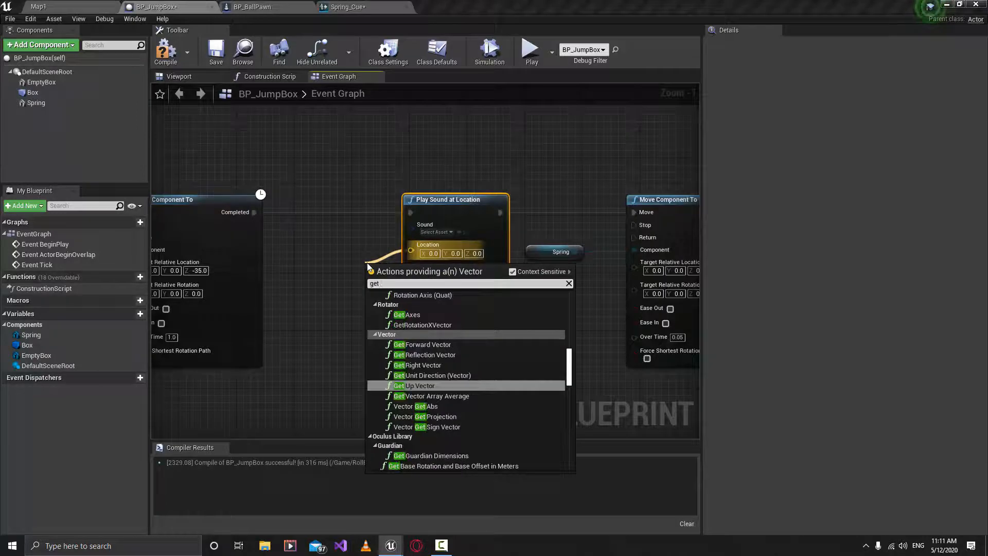
type(" wo")
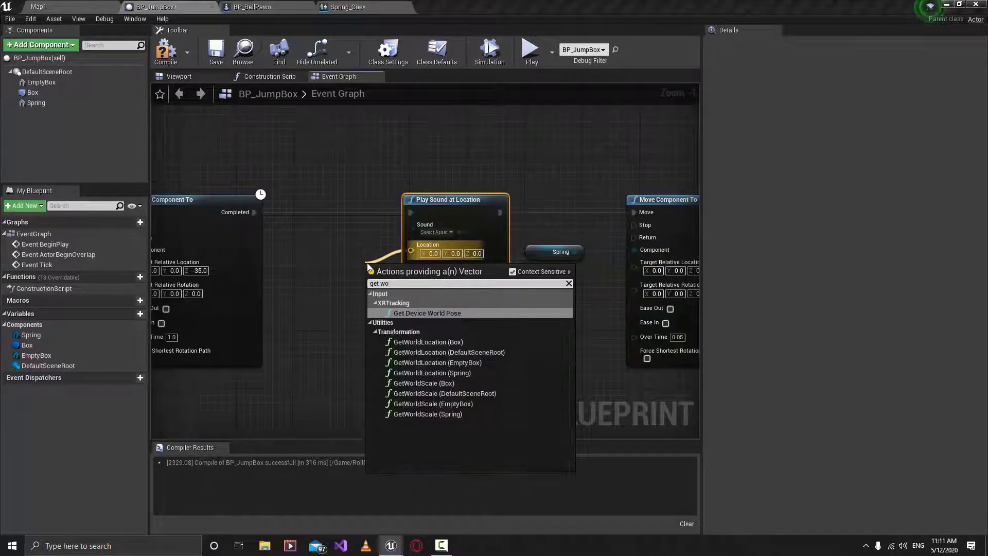
key("Down")
key("Down")
key("Down")
key("Down")
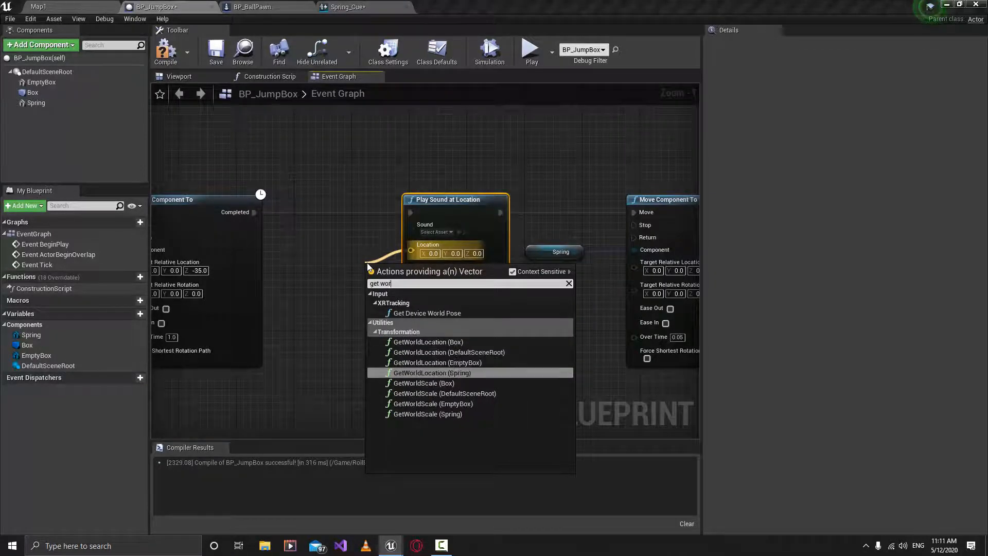
key("Return")
left_click_drag(297, 246, 320, 343)
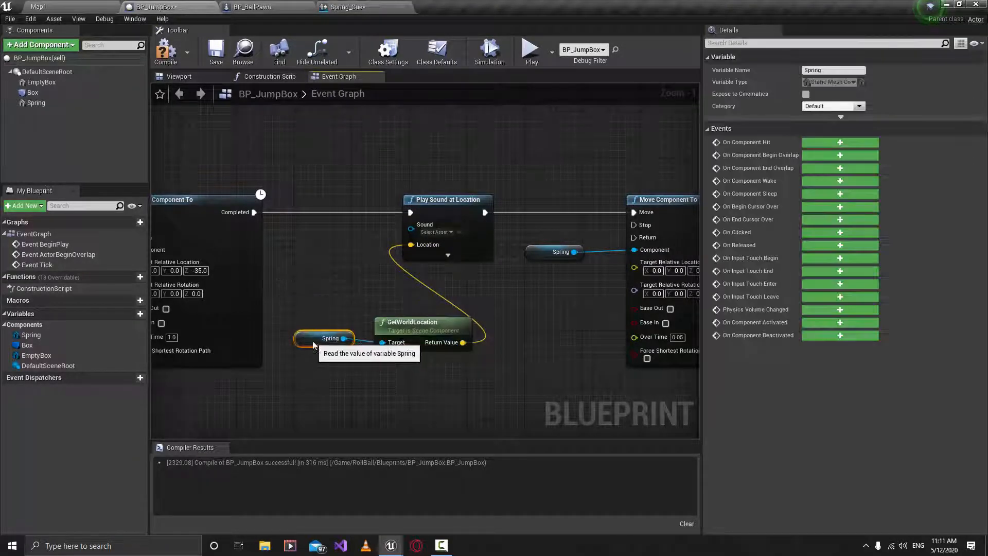
left_click(216, 52)
Assign Spring_Cue as the sound of the Play Sound at Location node in BP_JumpBox
left_click(77, 6)
left_click(155, 7)
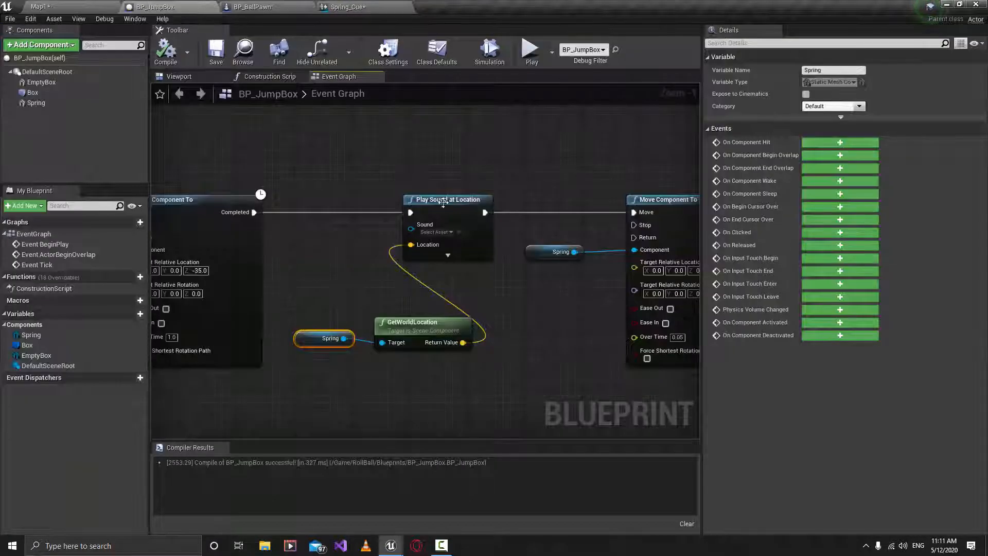
left_click(451, 232)
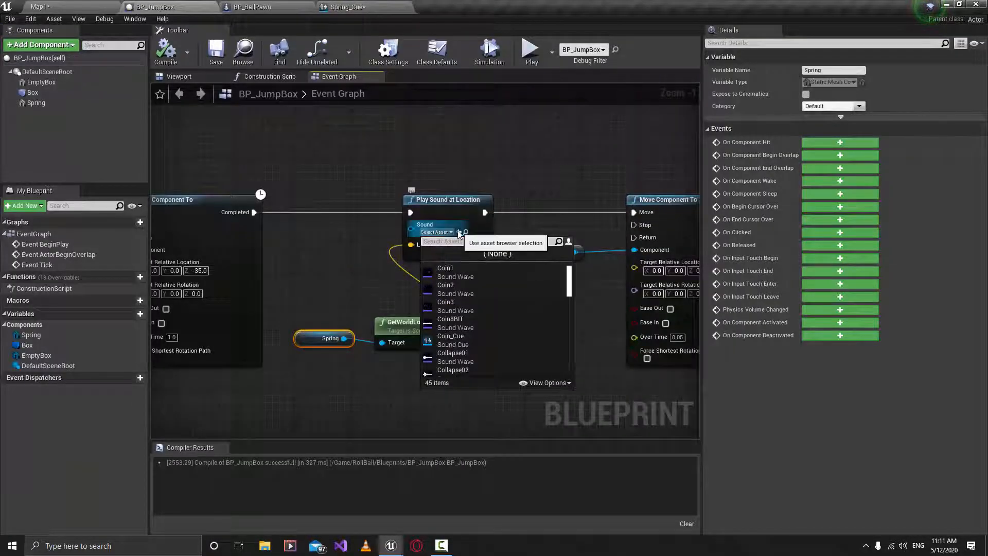
scroll(464, 279, "down", 5)
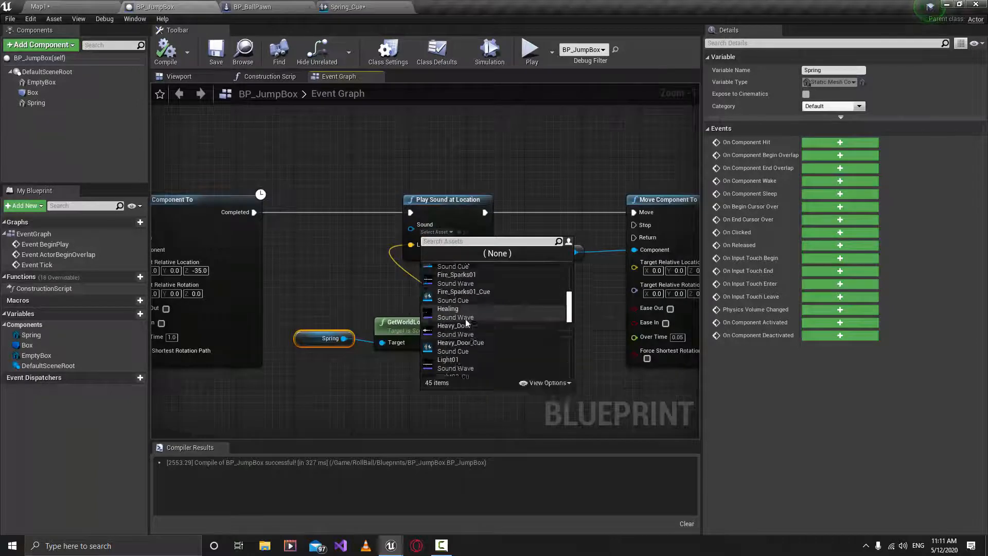
scroll(489, 328, "down", 3)
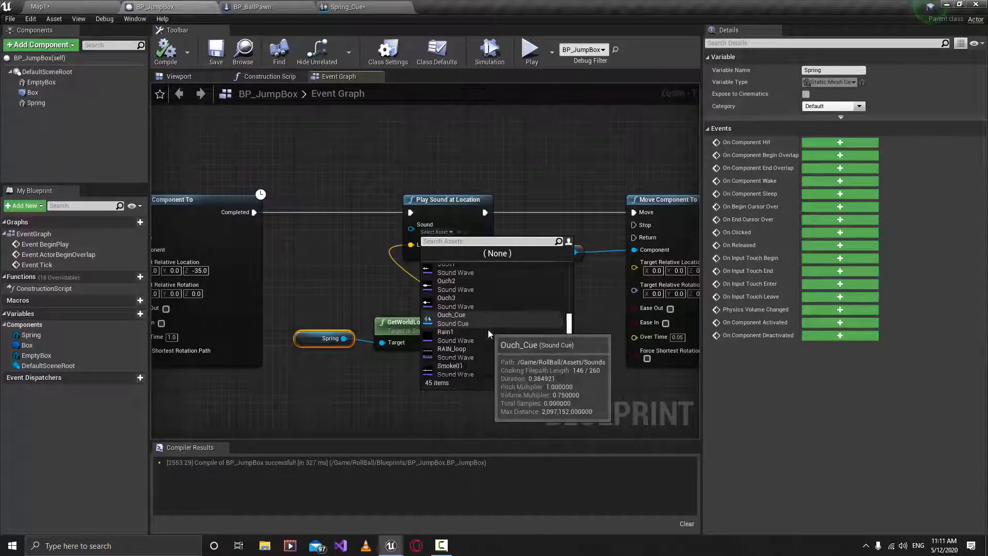
scroll(487, 324, "down", 3)
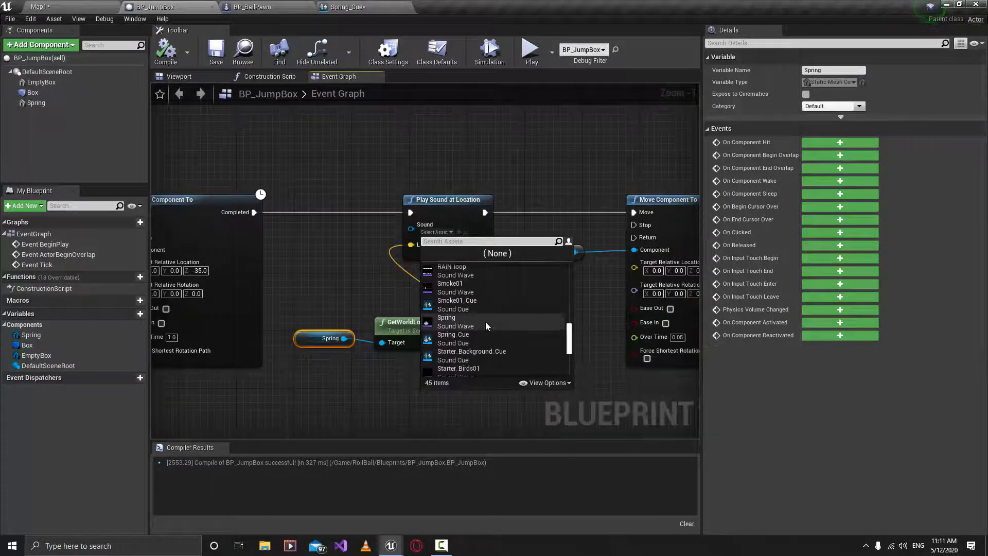
scroll(490, 324, "up", 2)
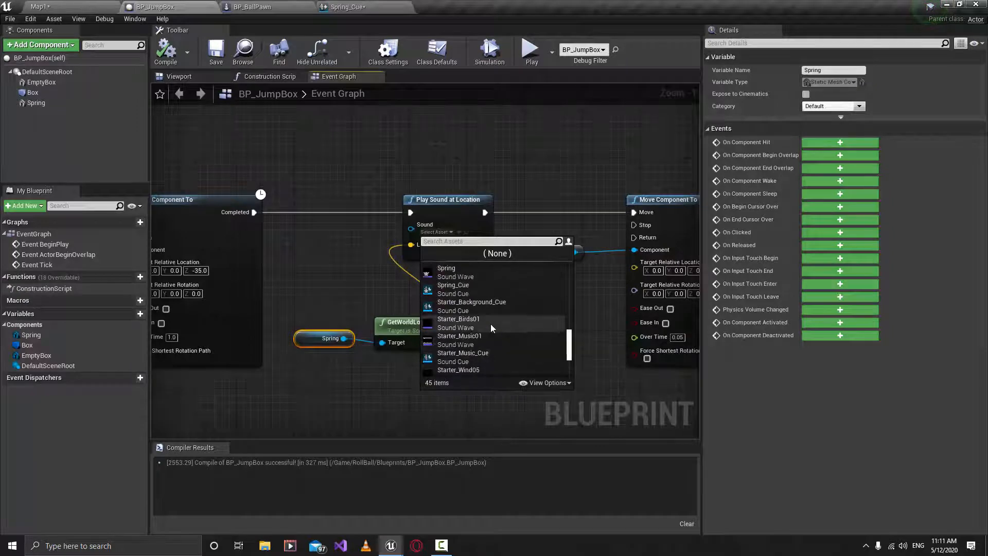
left_click(455, 304)
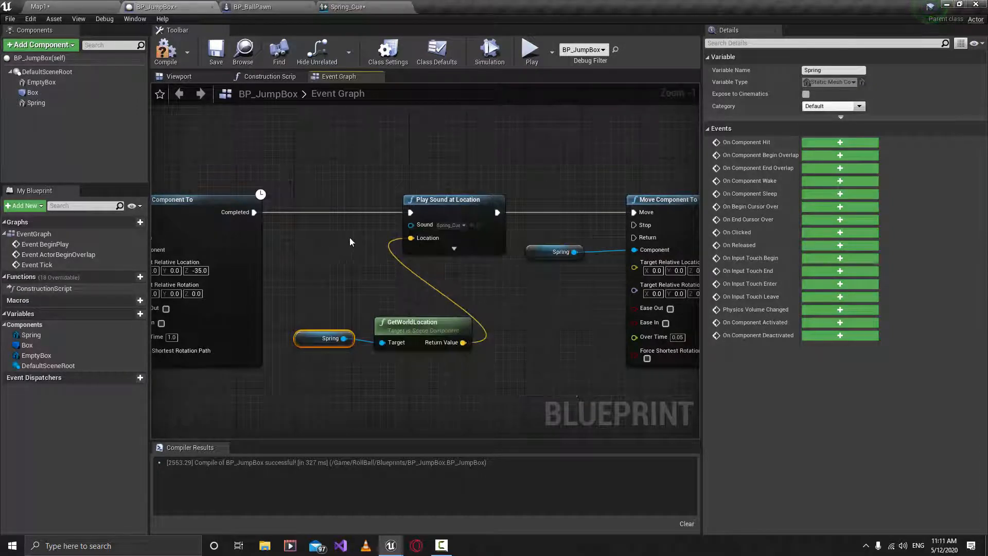
Start a play-test of Map1 and roll the ball along the path and through the gate toward the jump box
left_click(70, 6)
left_click(386, 40)
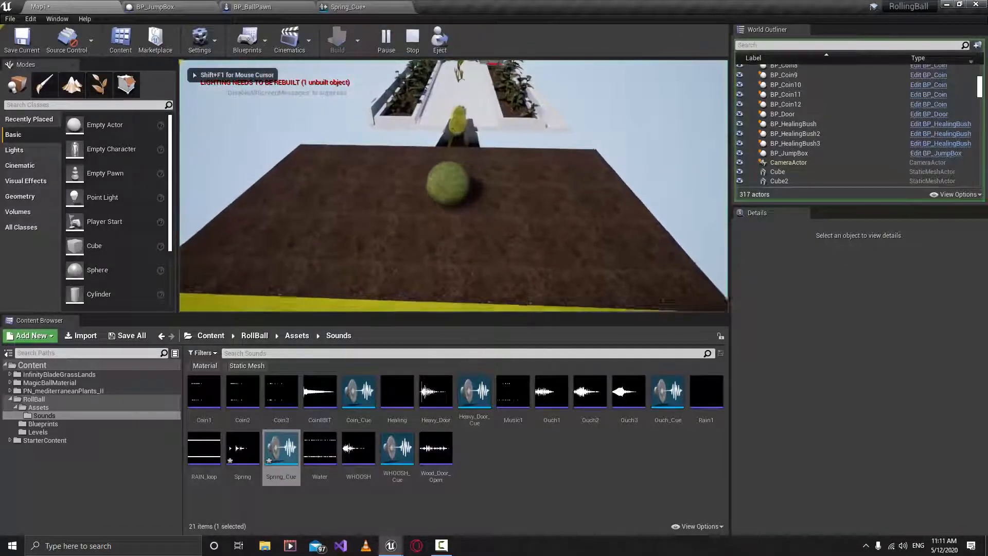
key("w")
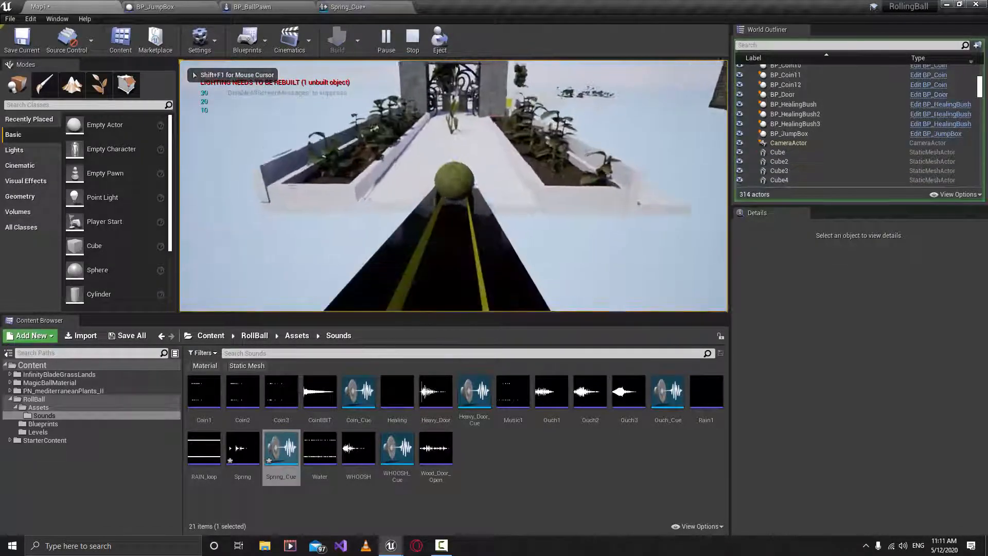
key("w")
key("d")
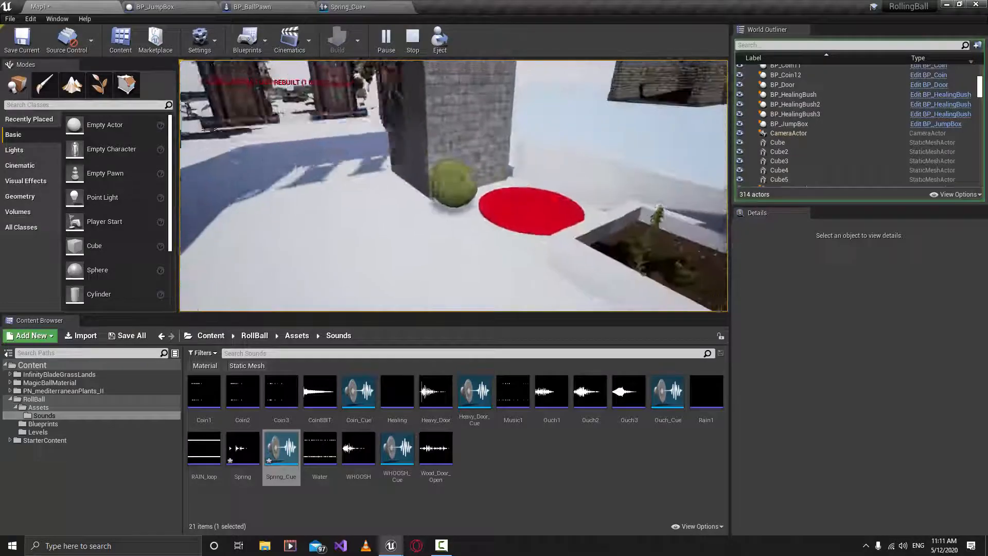
key("a")
key("w")
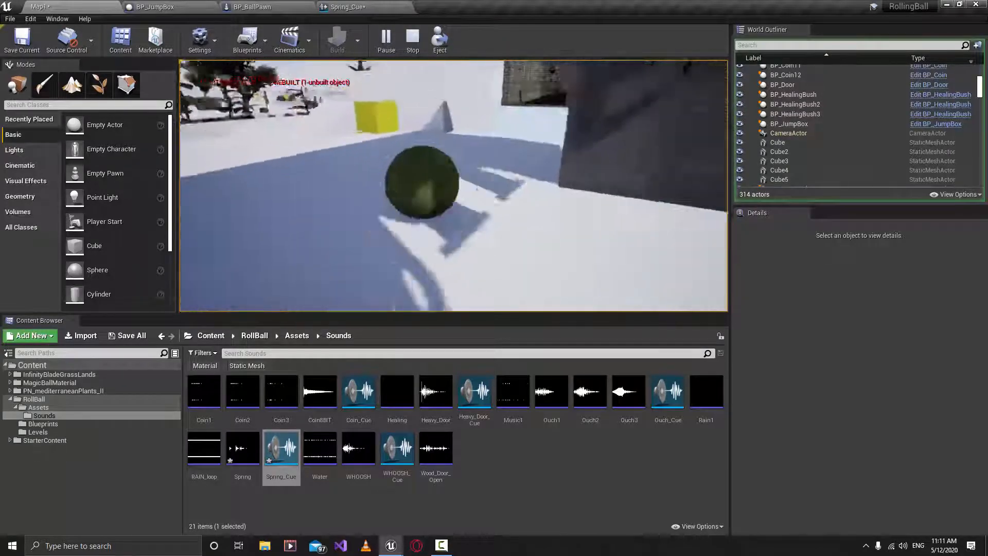
Roll the ball up the slope into the jump box and onto the raised block to test the spring sound
key("w")
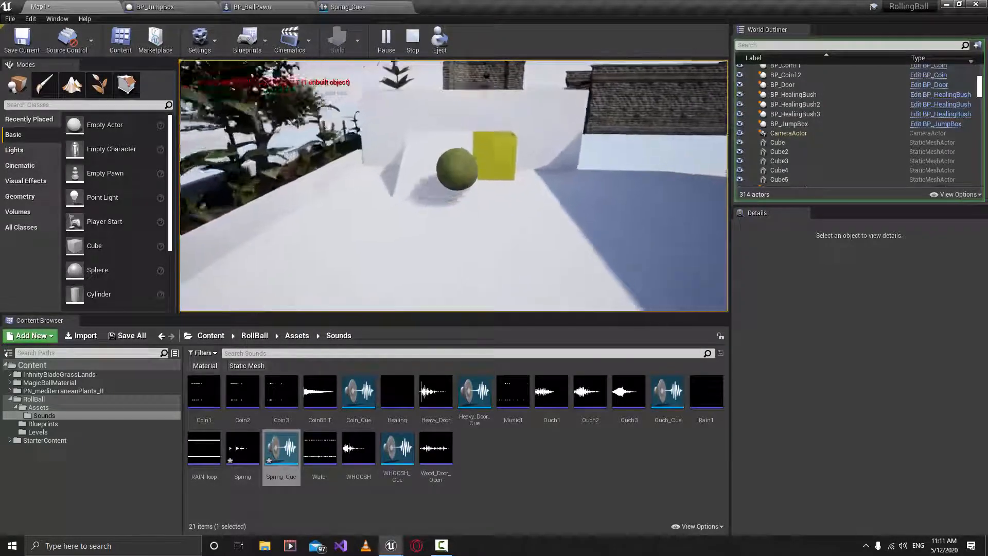
key("w")
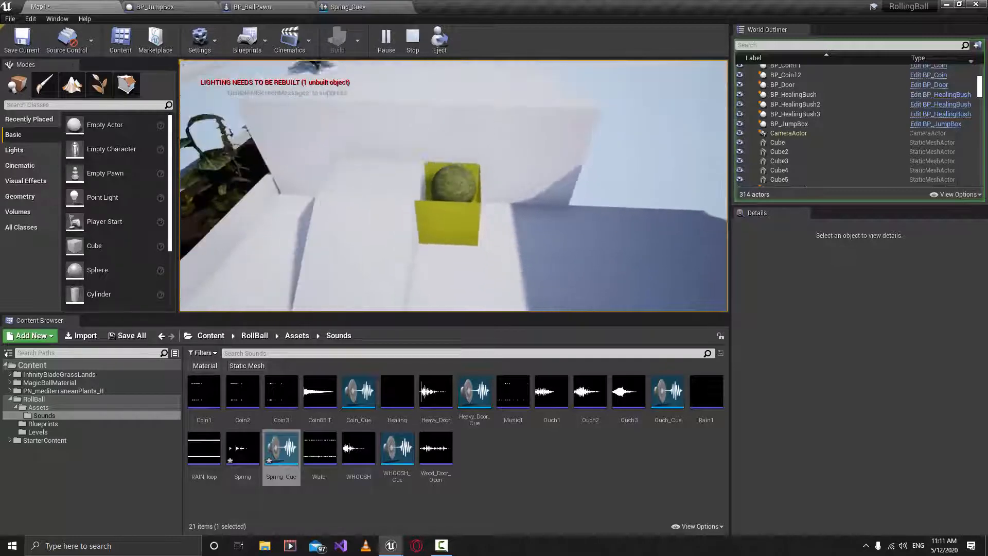
key("w")
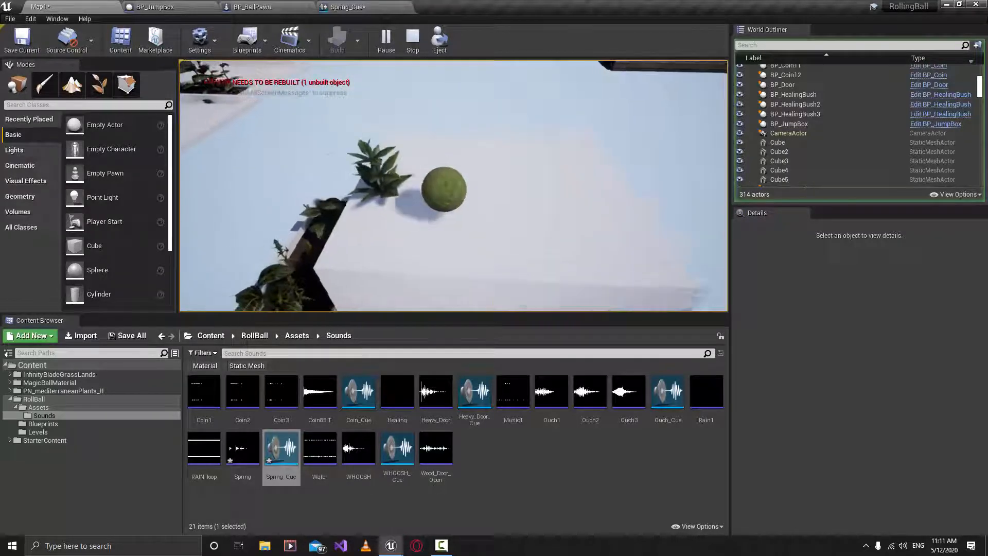
key("w")
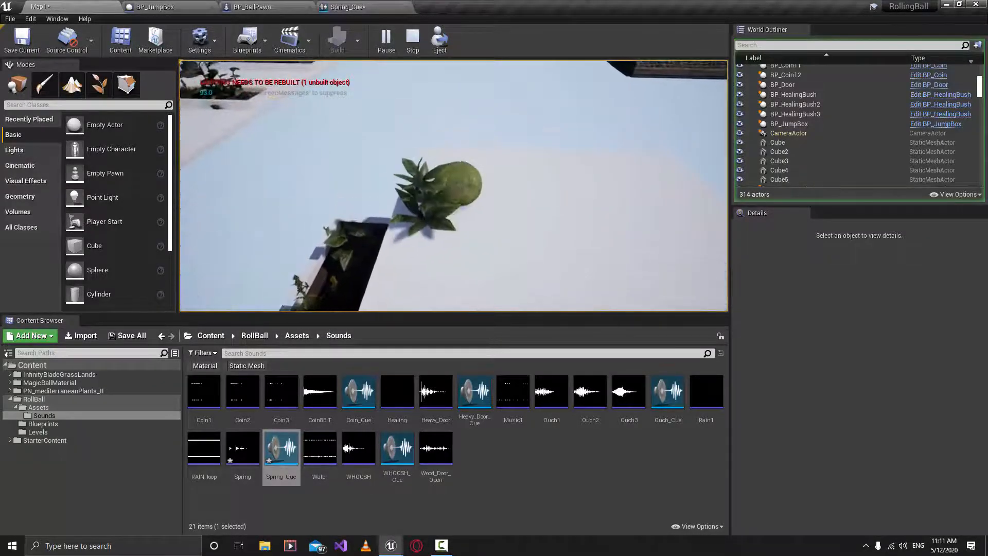
Stop the play-test and open the blueprint of the BP_HealingBush on the raised block at the end of its event graph
key("Escape")
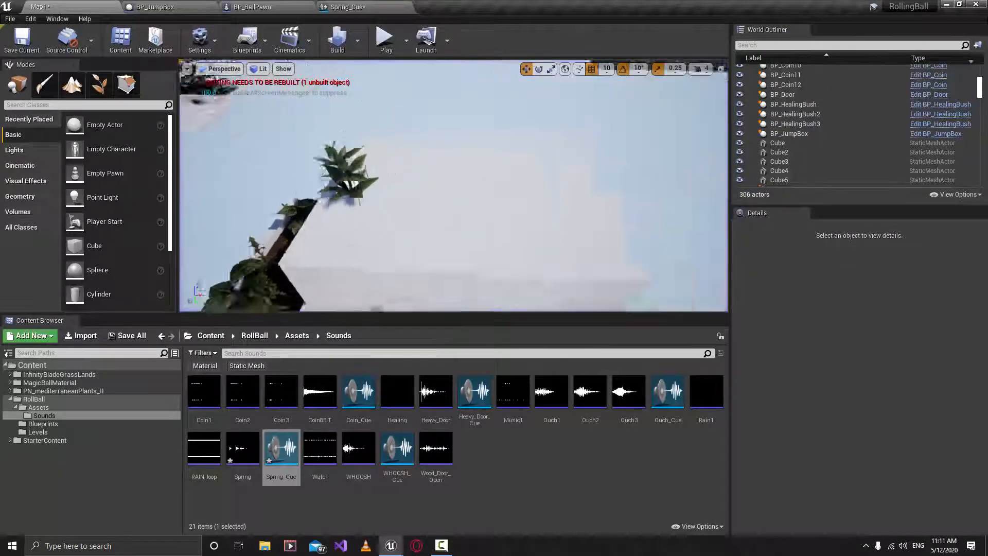
left_click(365, 187)
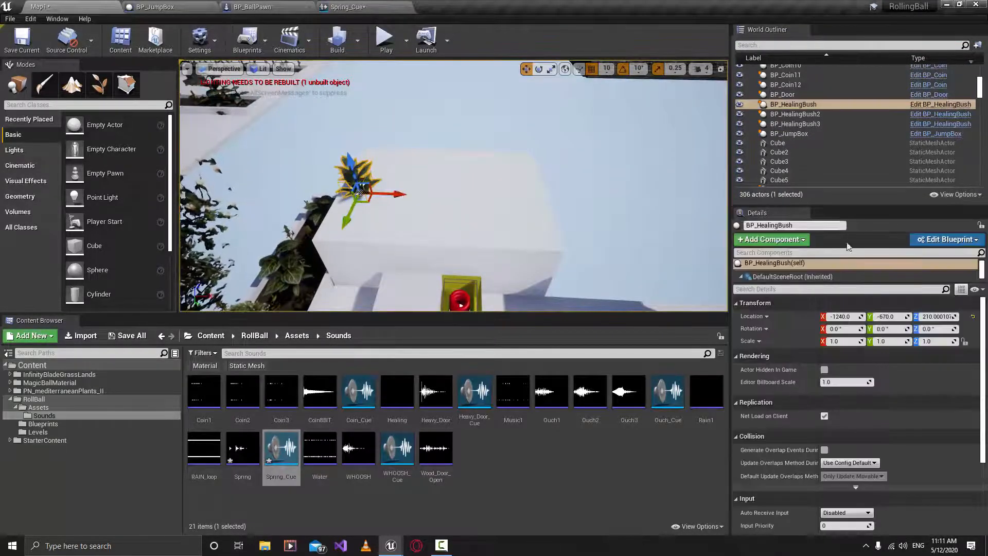
key("f")
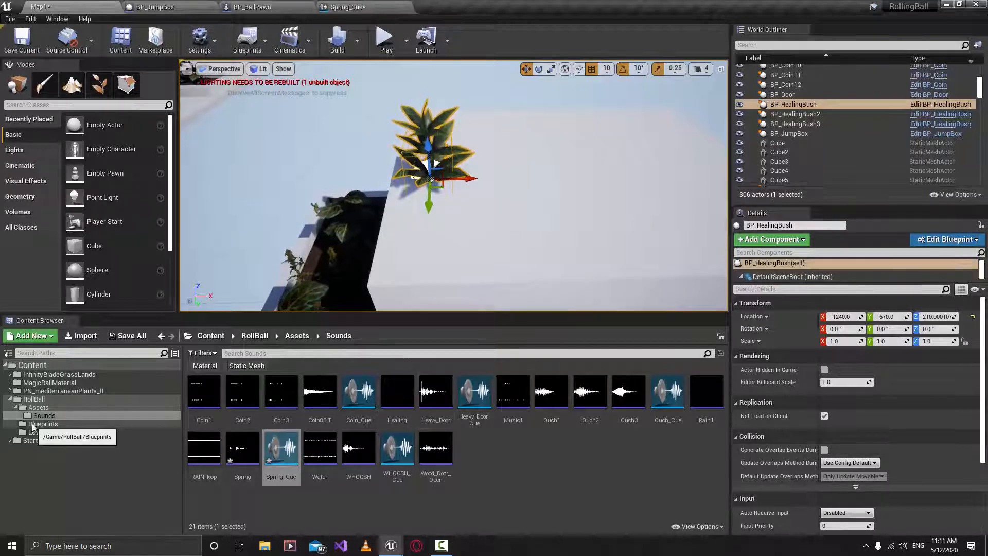
left_click(943, 240)
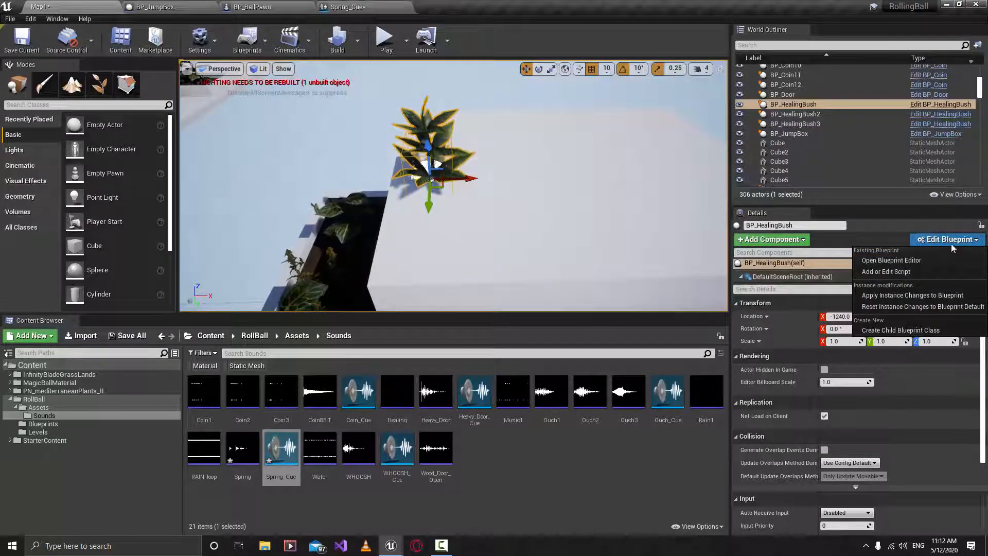
key("Escape")
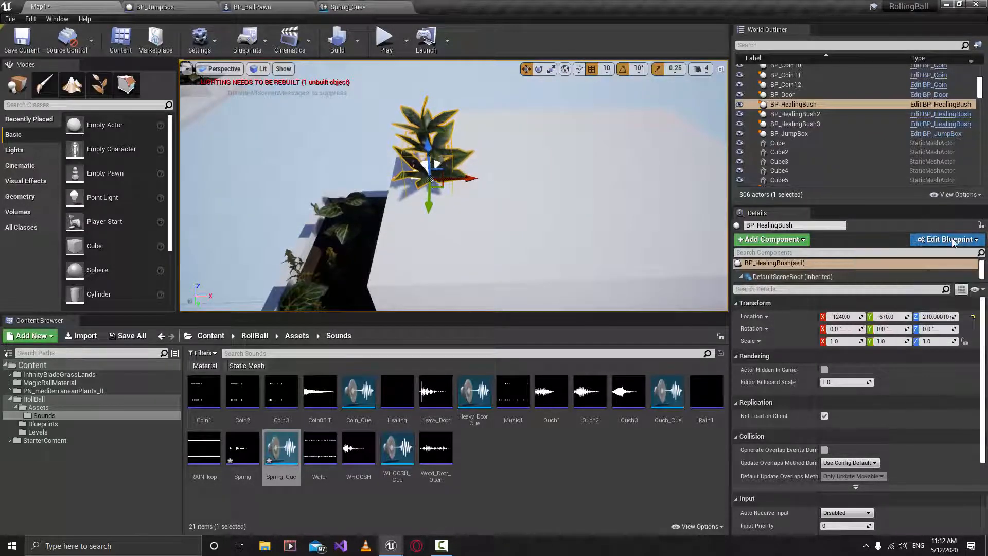
left_click(944, 104)
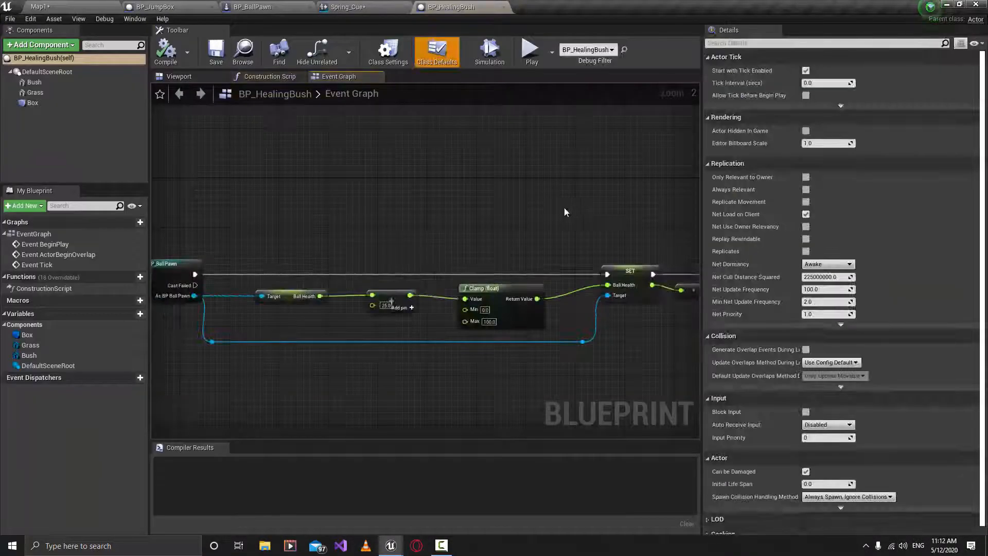
right_click_drag(495, 214, 350, 208)
right_click_drag(545, 245, 632, 206)
right_click_drag(439, 216, 271, 235)
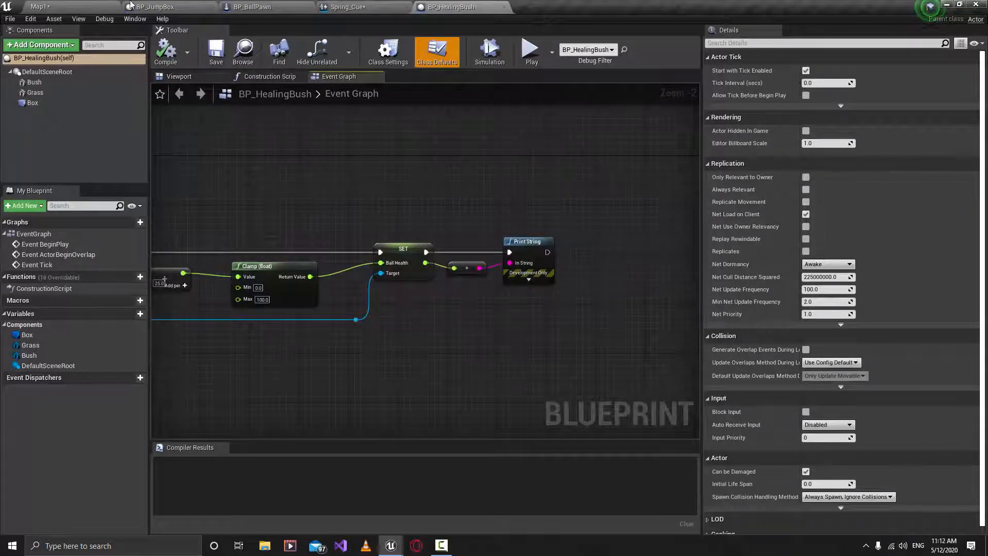
Create the sound cue Healing_Cue from the Healing sound wave in the Sounds folder
left_click(103, 6)
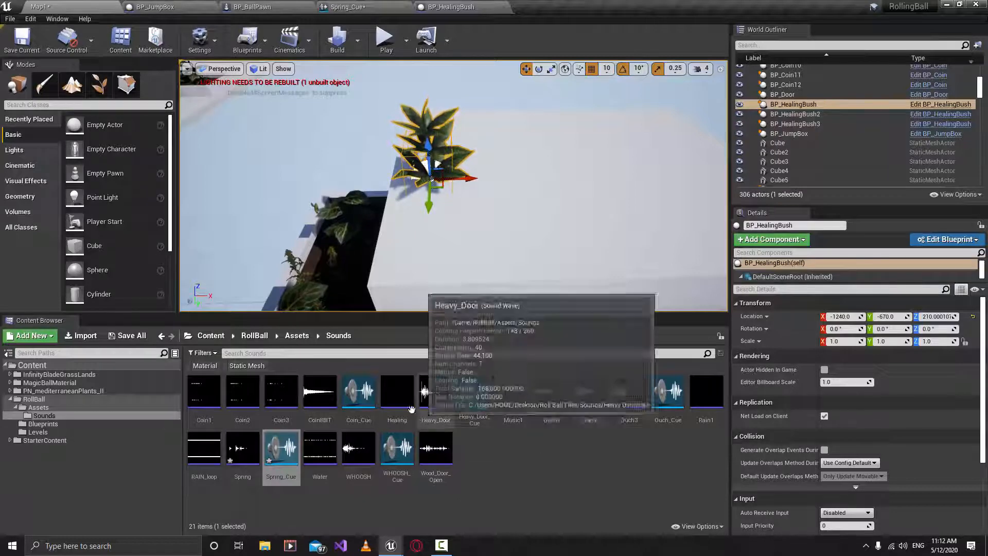
left_click(399, 425)
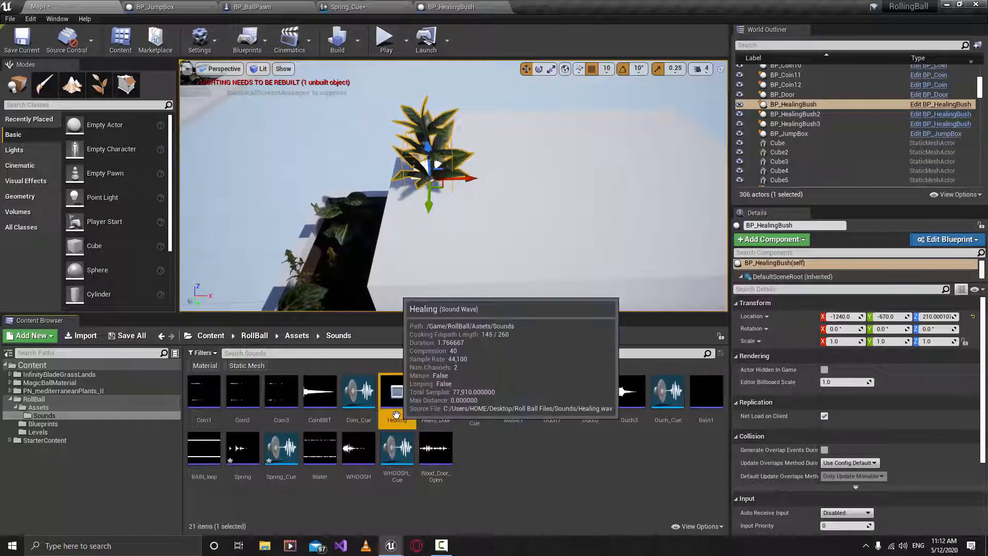
right_click(398, 414)
left_click(462, 101)
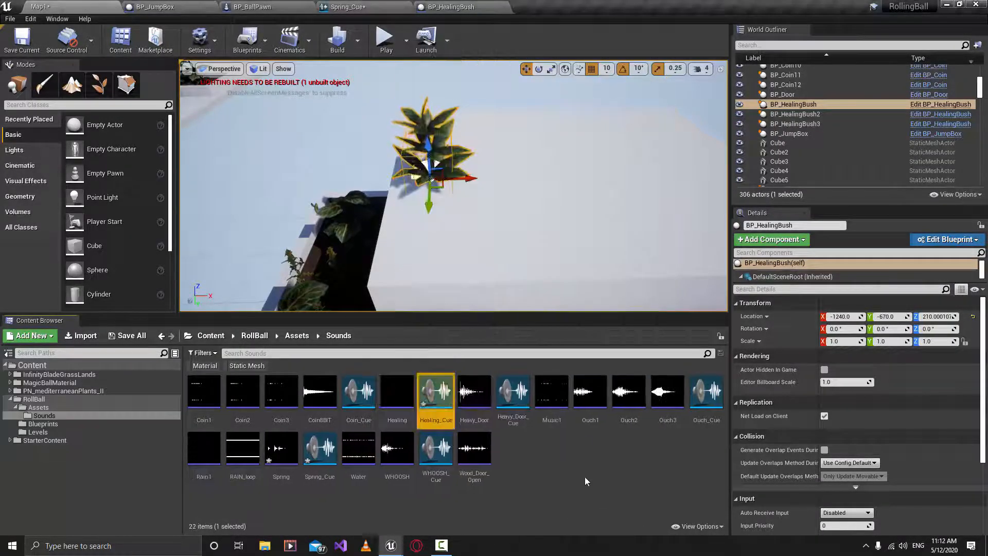
Add a Play Sound at Location node after the Print String node in BP_HealingBush's event graph
left_click(445, 6)
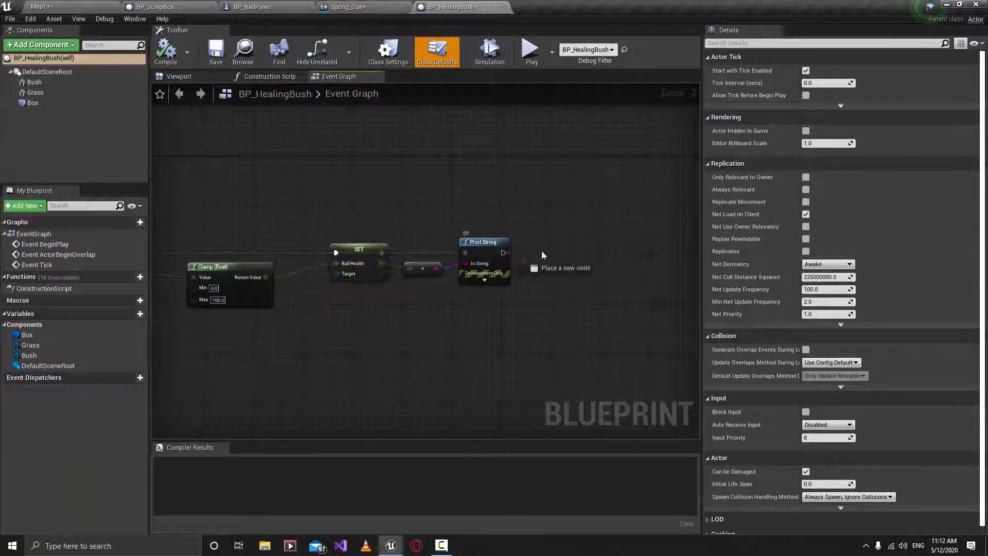
left_click_drag(542, 250, 557, 248)
type("pla")
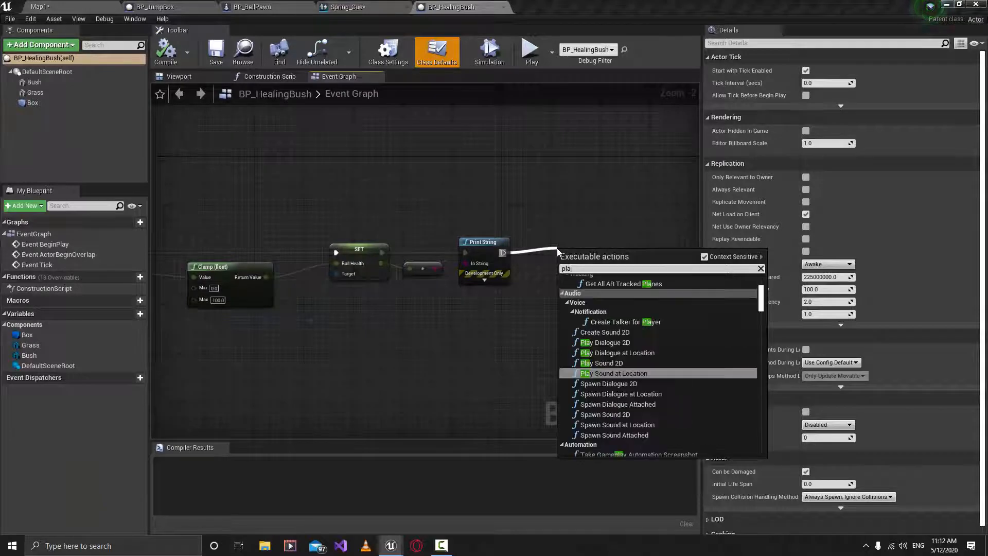
type("y s")
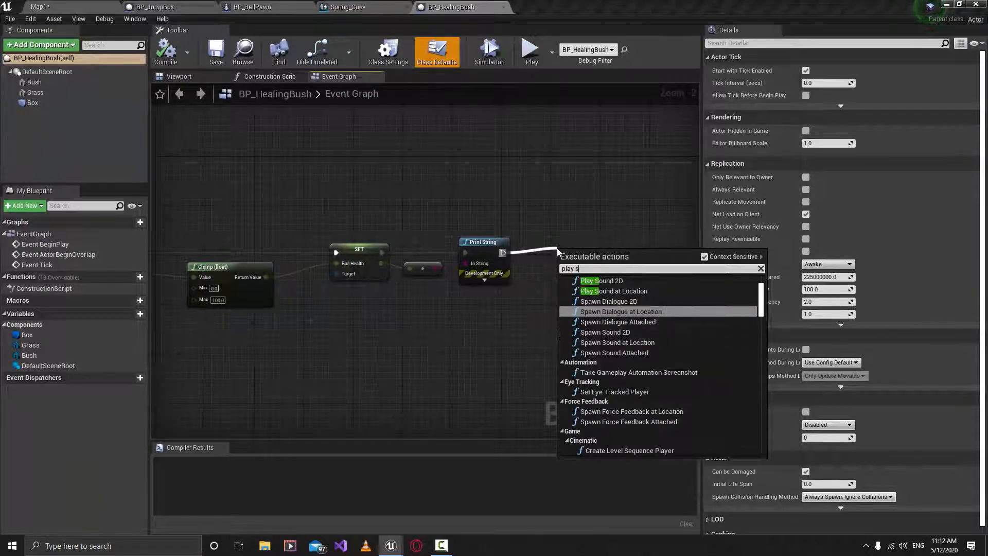
left_click(614, 290)
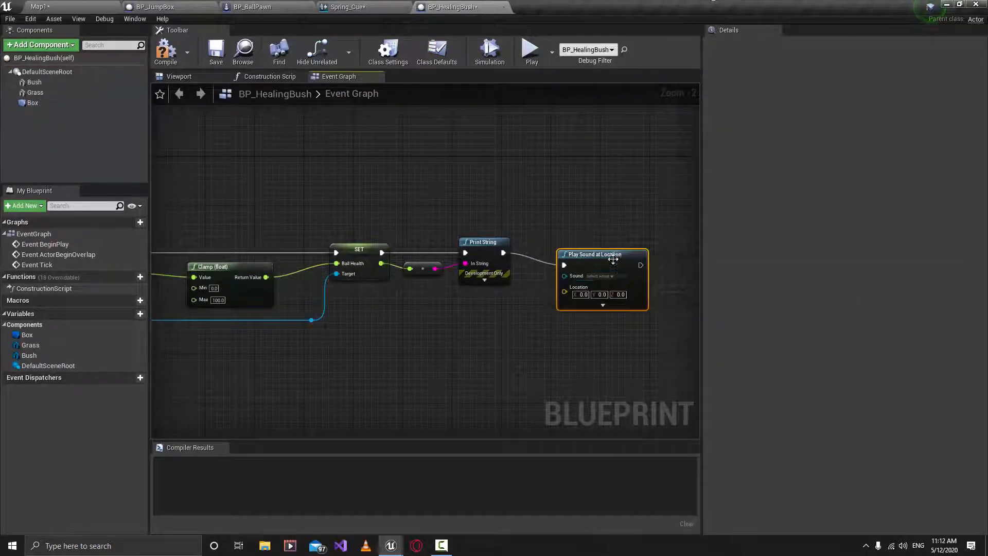
Assign Healing_Cue as the sound of the Play Sound at Location node in BP_HealingBush
right_click_drag(614, 259, 525, 248)
scroll(523, 258, "up", 2)
left_click(521, 264)
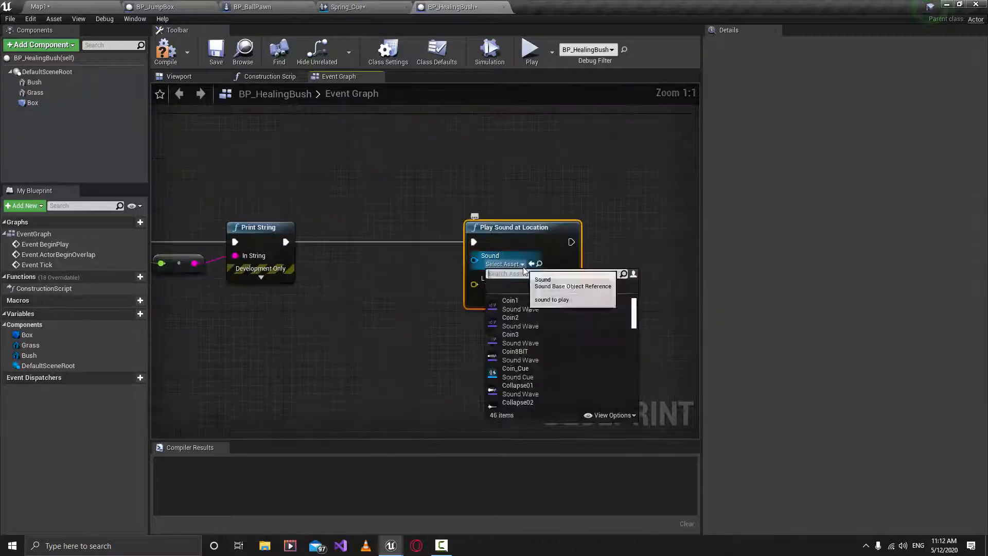
type("heal")
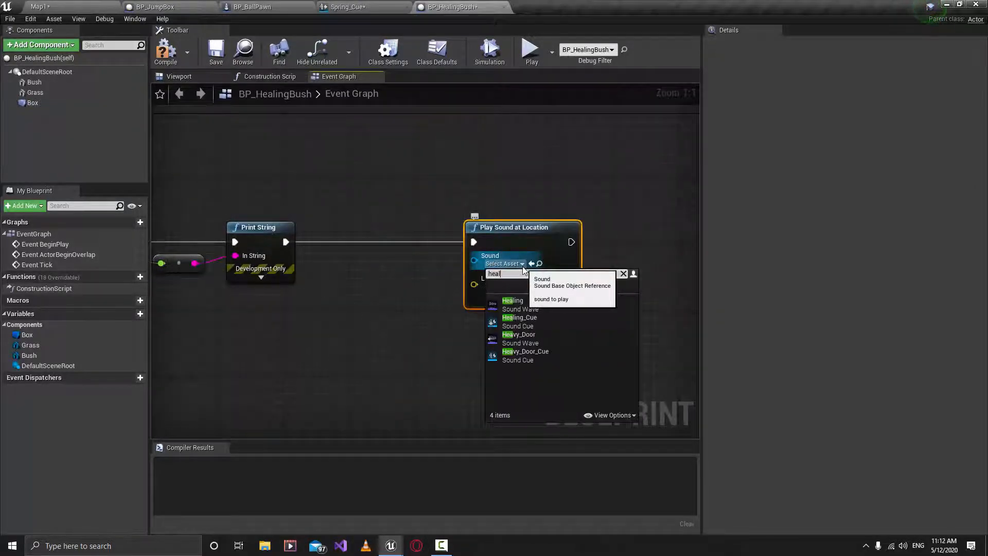
key("Down")
key("Return")
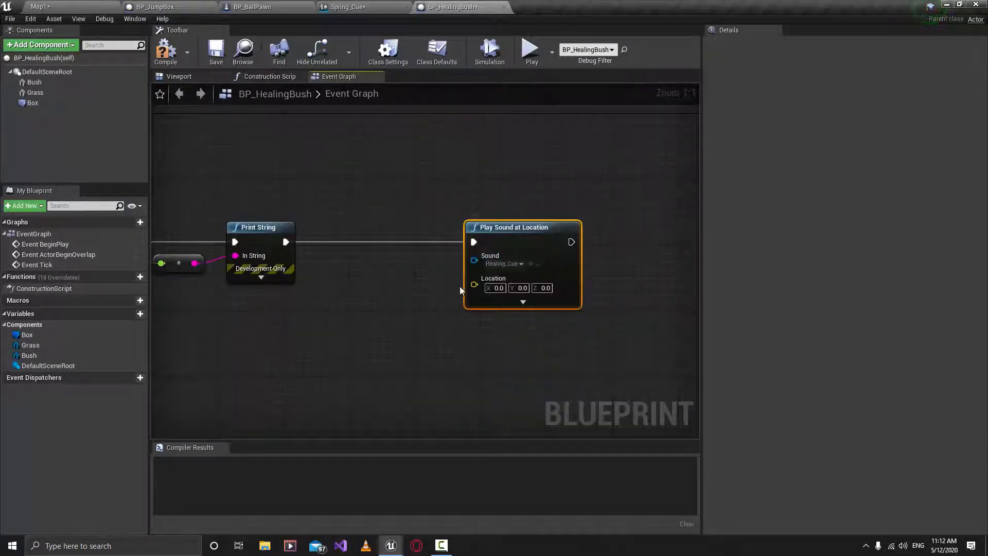
Feed the DefaultSceneRoot's world location into the Play Sound at Location node's Location input, then compile BP_HealingBush
left_click_drag(474, 286, 419, 348)
type("get wor")
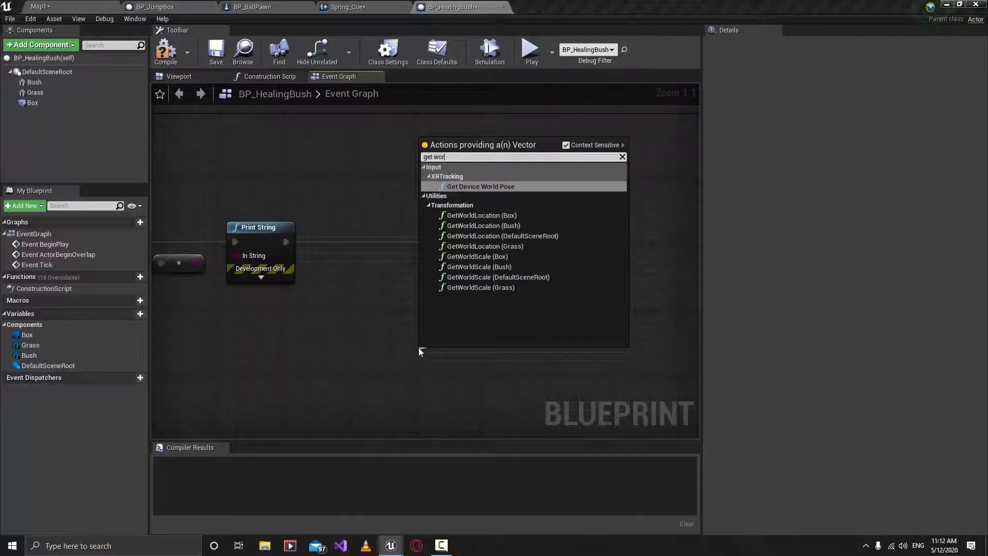
key("Down")
key("Down")
key("Down")
key("Down")
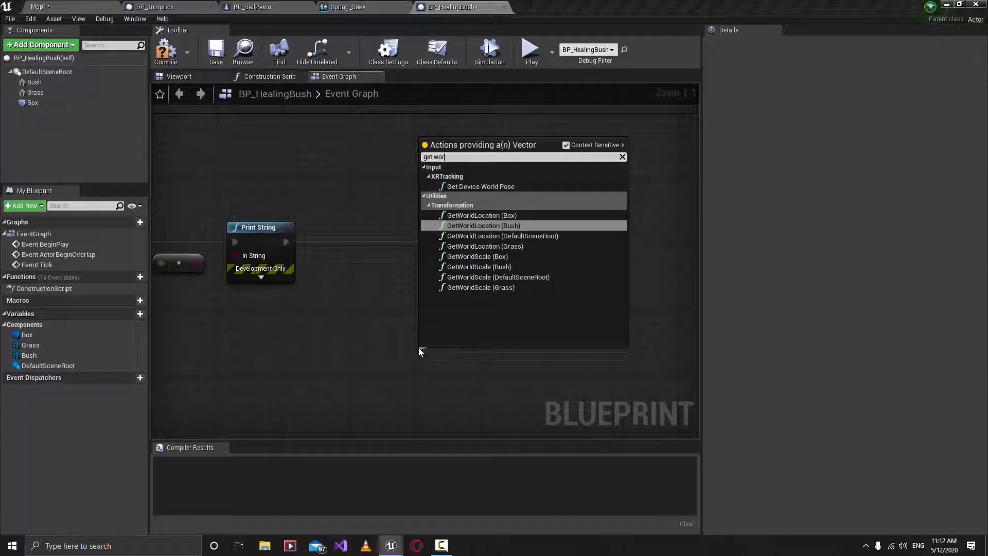
key("Down")
key("Down")
key("Down")
key("Down")
key("Up")
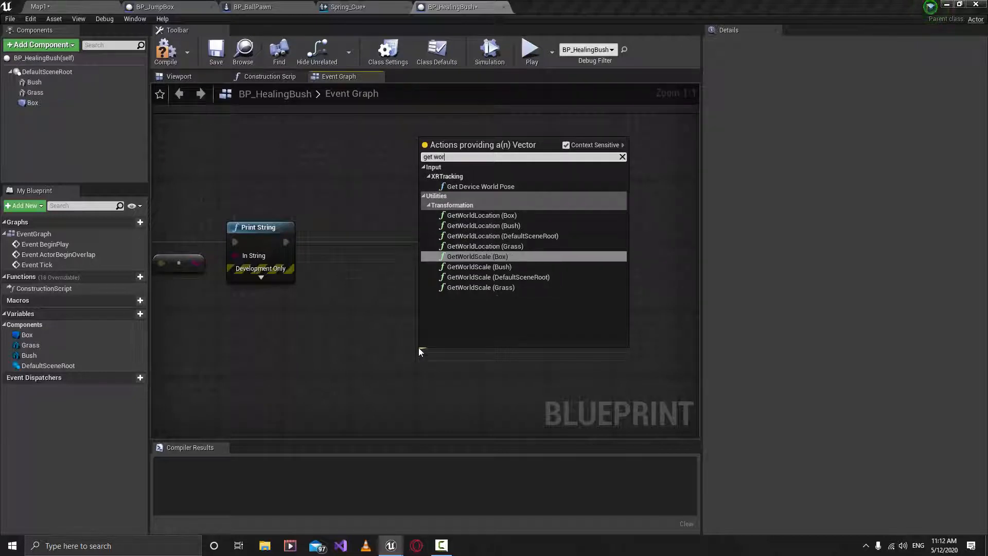
key("Up")
key("Up")
key("Up")
key("Down")
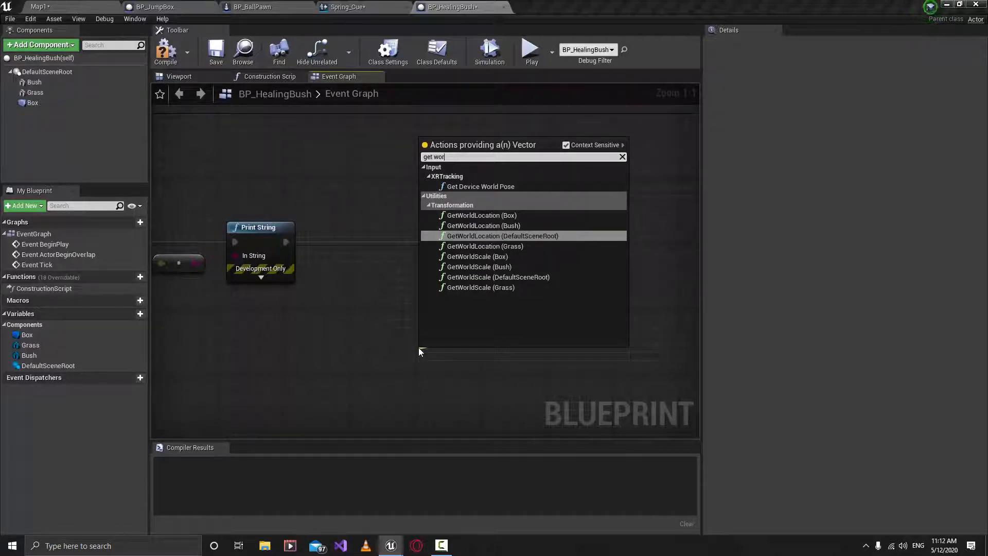
key("Return")
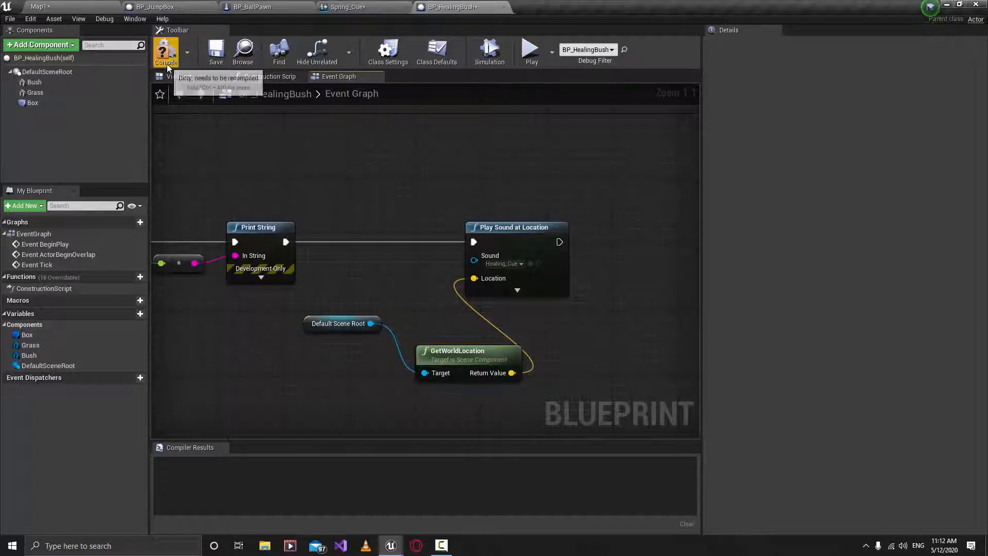
left_click(166, 54)
In Map1, duplicate the jump box twice upward, placing the copies at X -730, Y -440, Z 360 and X -920, Y -440, Z 820
left_click(103, 6)
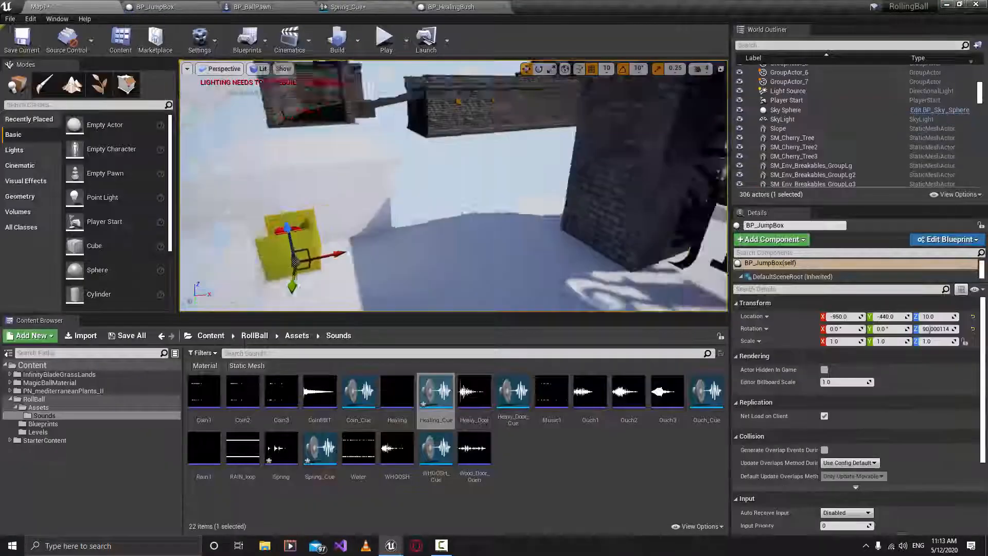
right_click_drag(430, 226, 450, 222)
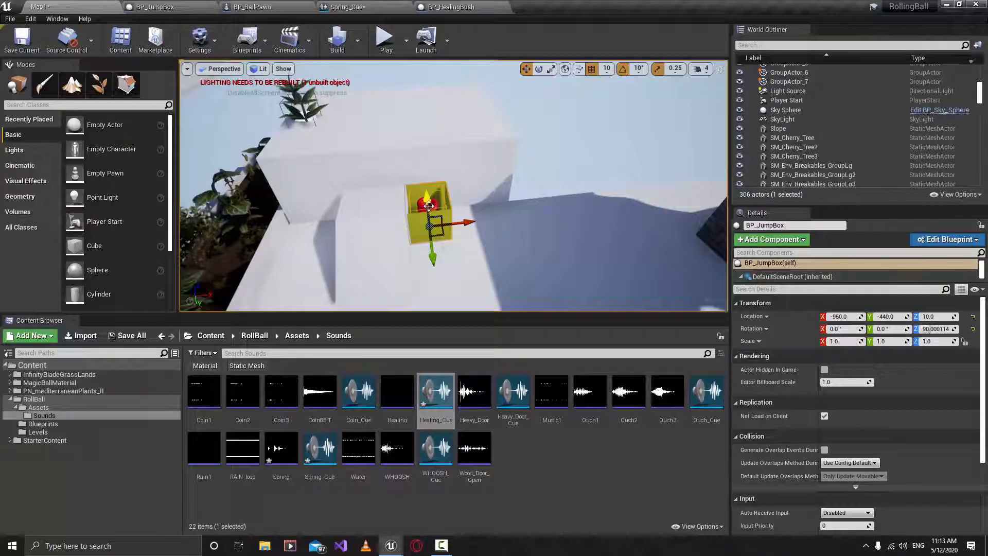
left_click_drag(428, 206, 430, 86, "alt")
left_click_drag(464, 122, 567, 131)
mouse_move(567, 131)
right_mouse_down()
mouse_move(593, 107)
mouse_move(583, 105)
mouse_move(595, 88)
mouse_move(580, 119)
right_mouse_up()
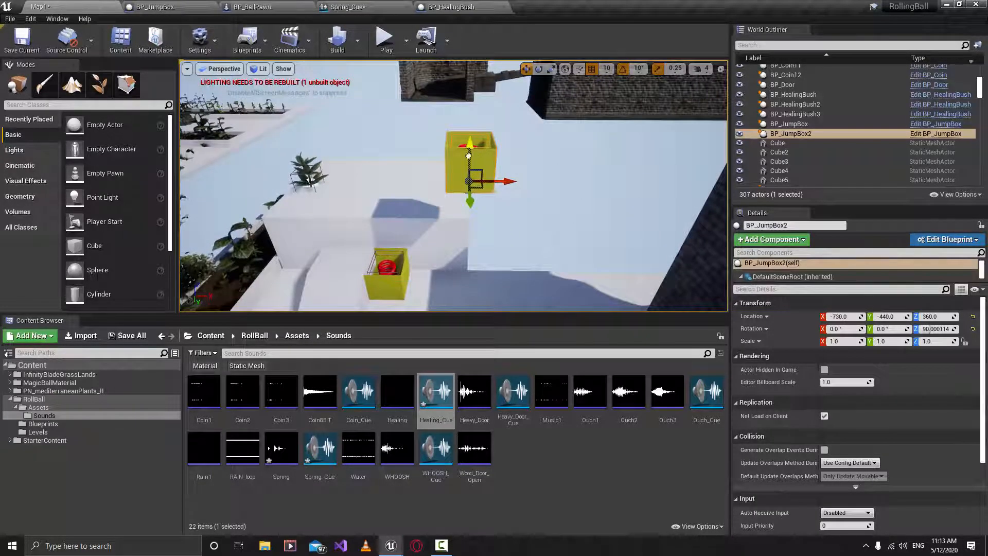
left_click_drag(469, 156, 470, 65, "alt")
right_click_drag(469, 65, 461, 44)
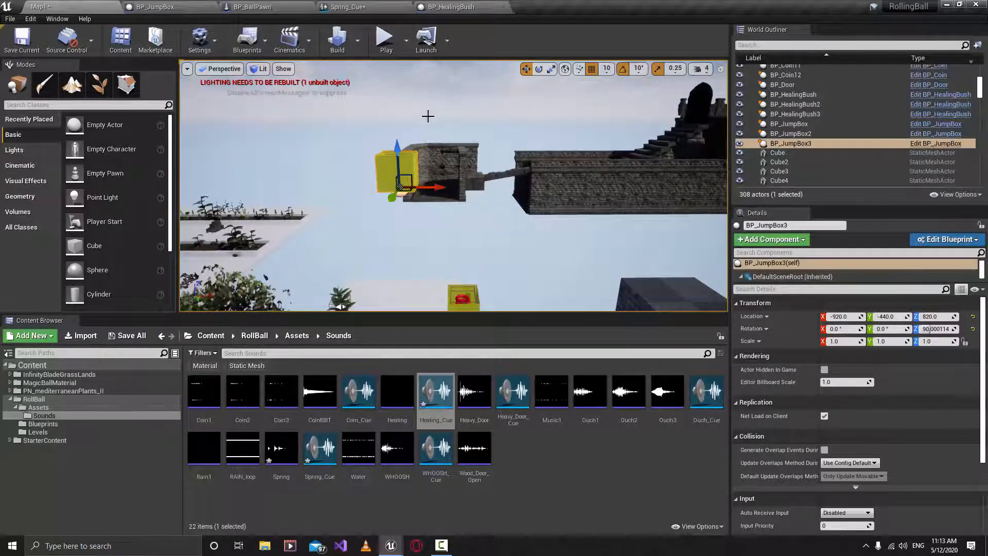
Start a play-test of Map1 and roll the ball along the path, past the red floor disc and through the gate toward the lowest jump box
left_click(387, 52)
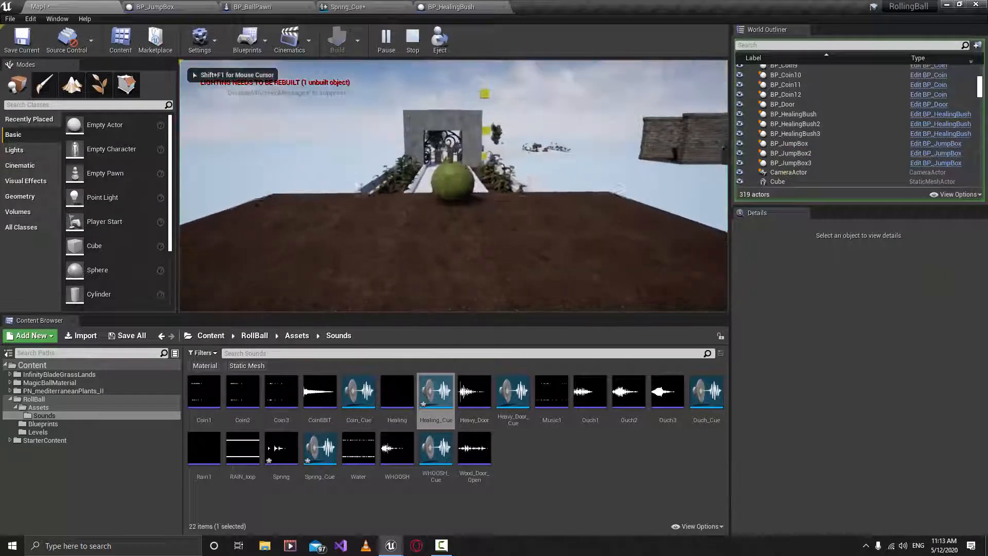
key("w")
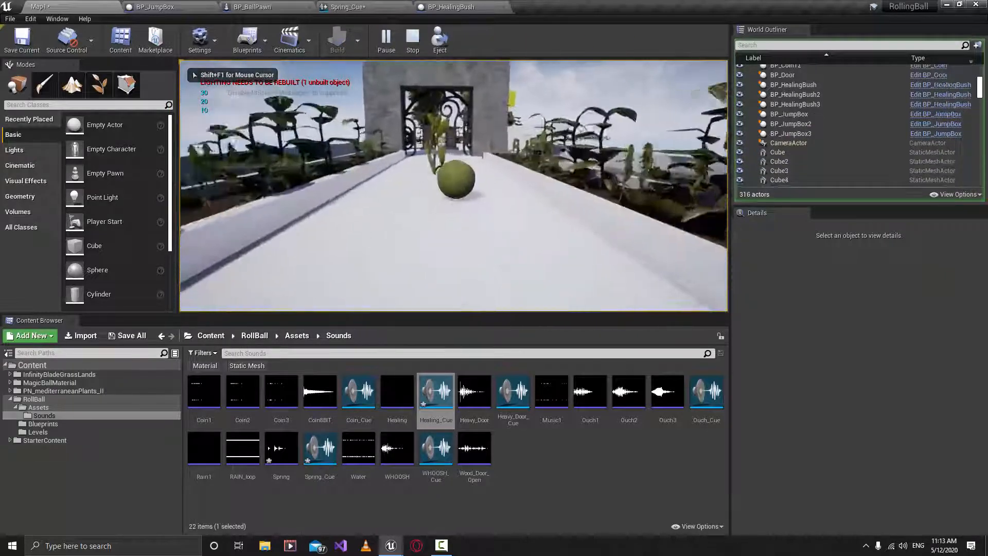
key("w")
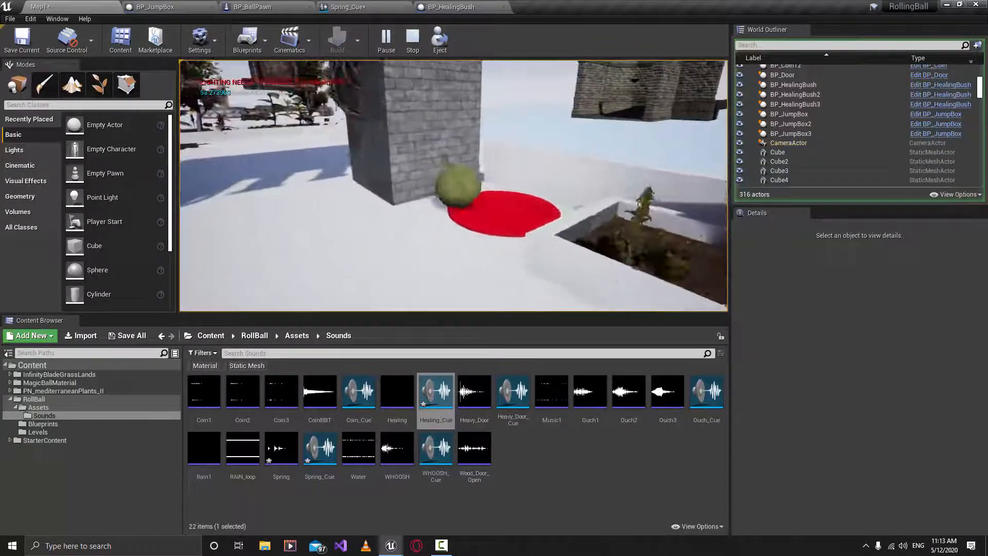
key("w")
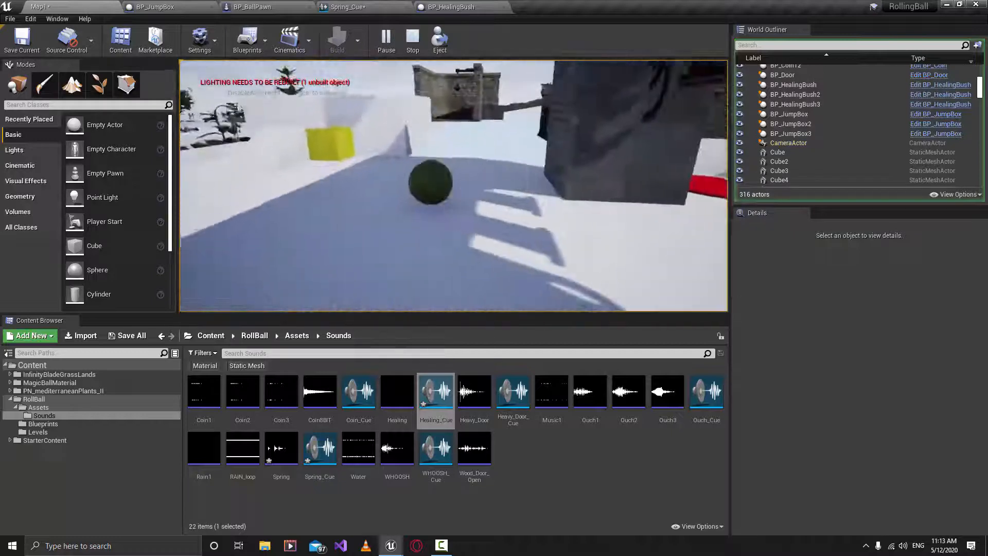
key("s")
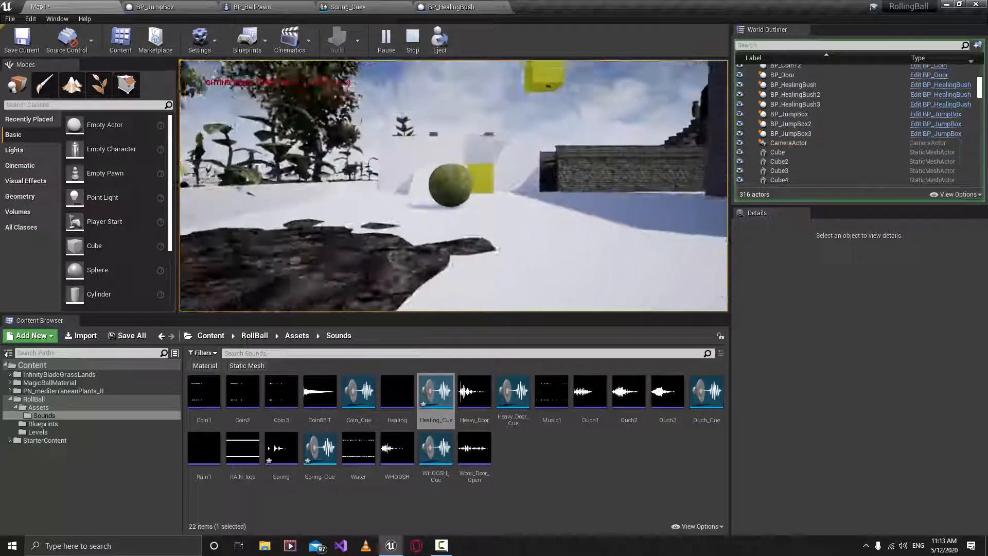
Roll the ball into the lowest jump box, steer its bounces toward the floating boxes above, and end the play-test
key("w")
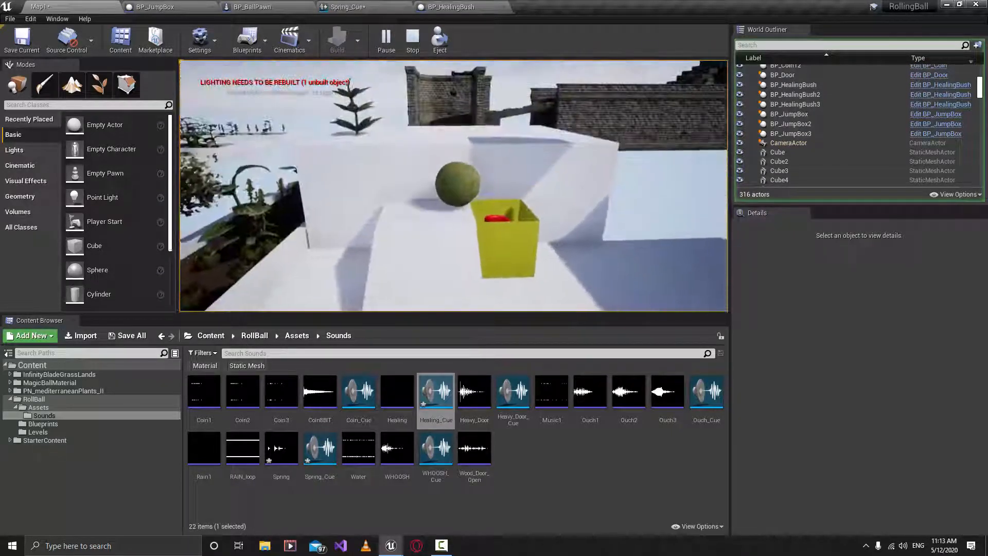
key("w")
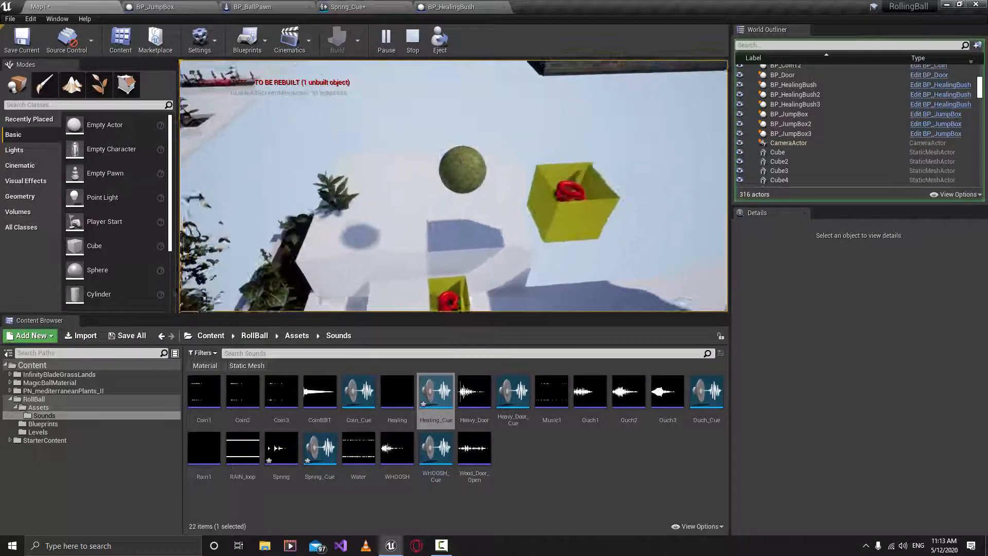
key("d")
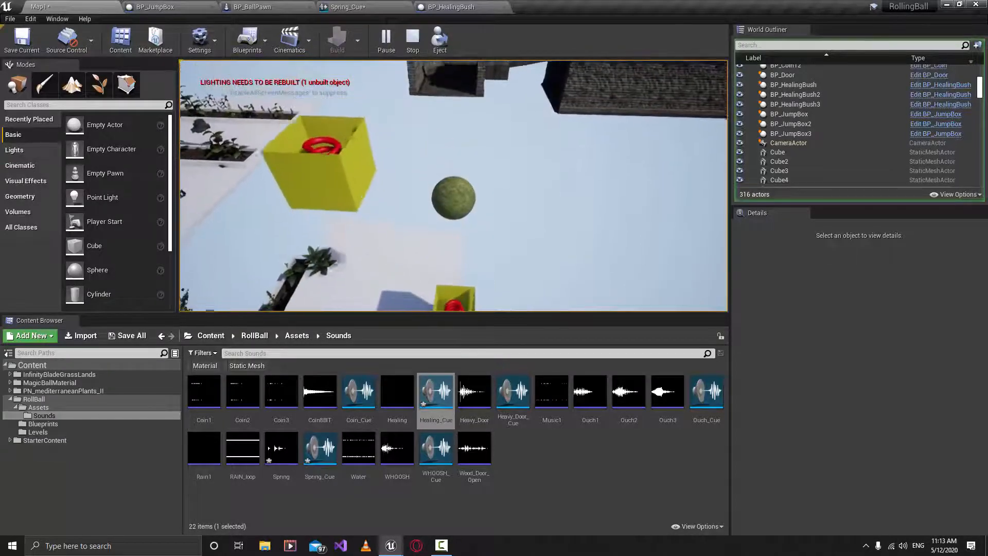
key("s")
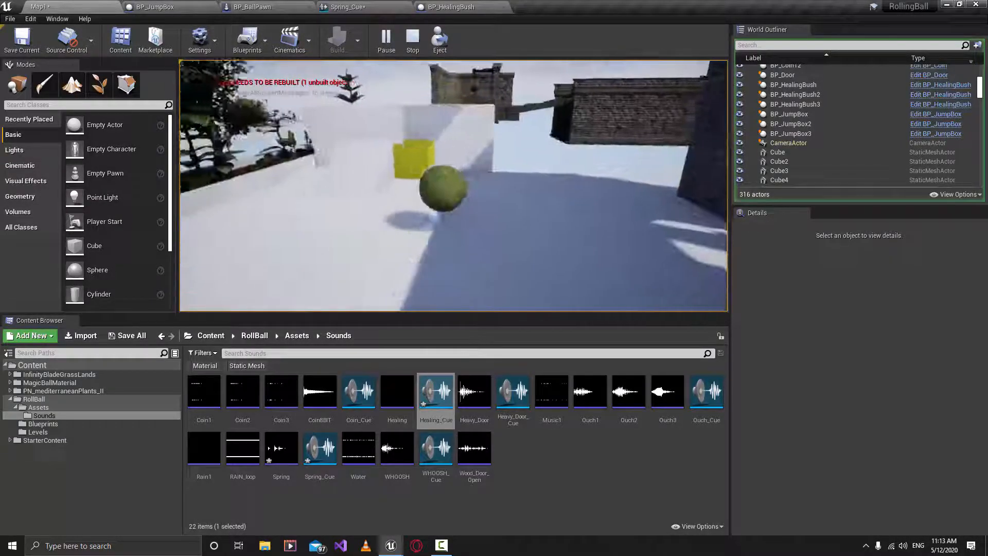
key("d")
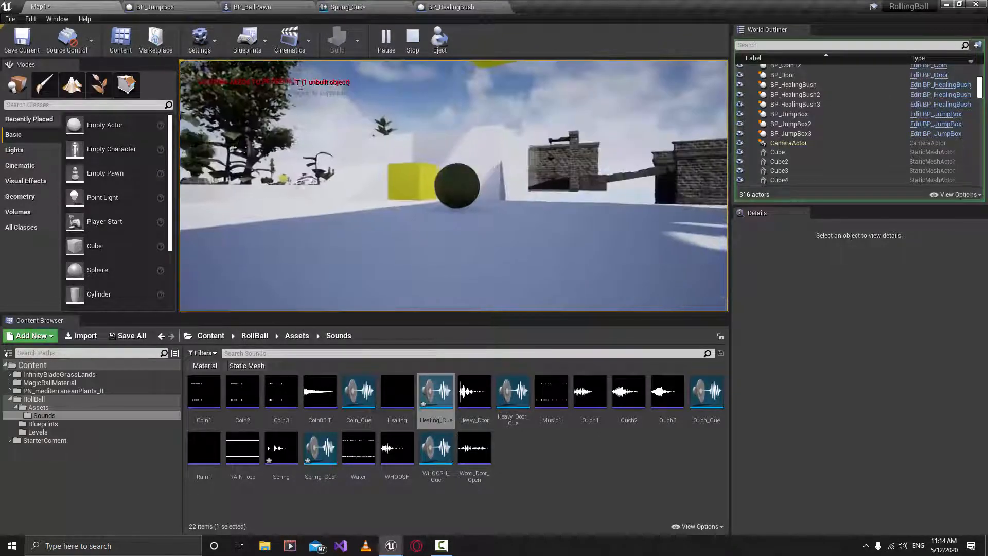
key("Escape")
right_click_drag(453, 185, 464, 255)
In the BP_JumpBox viewport, raise the Spring component inside the box to a Z location of 10
left_click(172, 6)
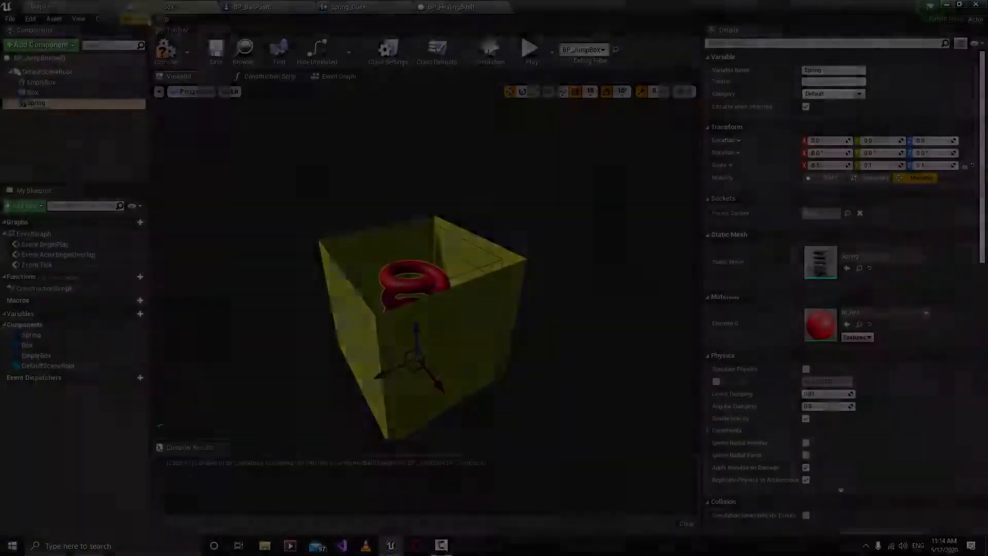
key("w")
mouse_move(456, 336)
right_mouse_down()
mouse_move(486, 363)
mouse_move(455, 336)
right_mouse_up()
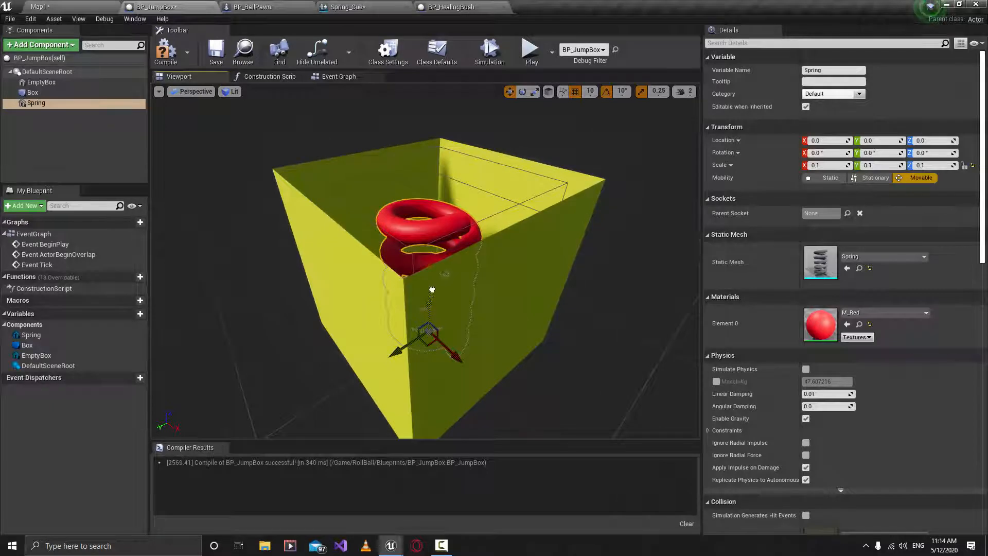
mouse_move(431, 290)
left_mouse_down()
mouse_move(458, 282)
mouse_move(428, 288)
left_mouse_up()
right_click_drag(651, 205, 607, 157)
right_click_drag(463, 257, 497, 304)
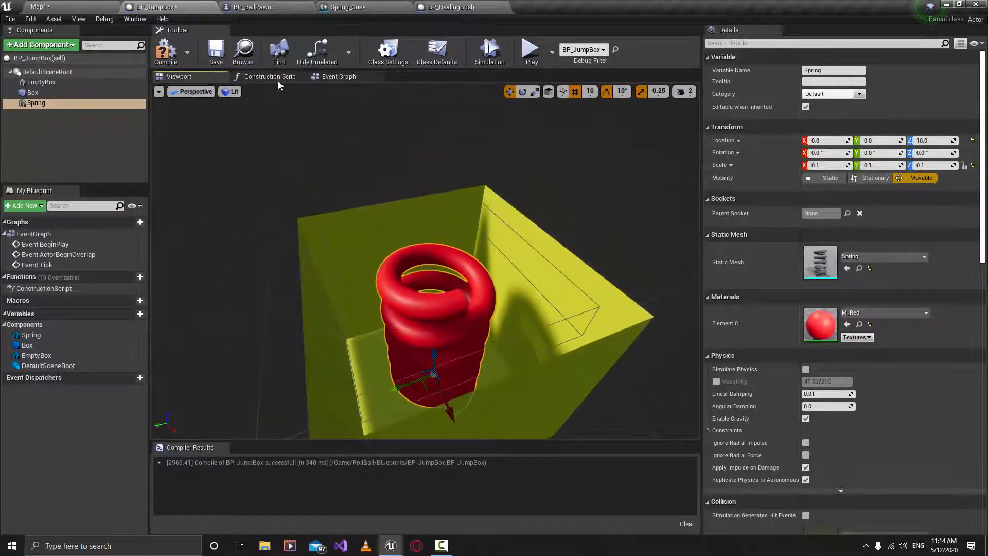
Set the Target Relative Location Z of the Spring's Move Component To node to 10, then compile and save BP_JumpBox
left_click(338, 77)
right_click_drag(329, 142, 226, 242)
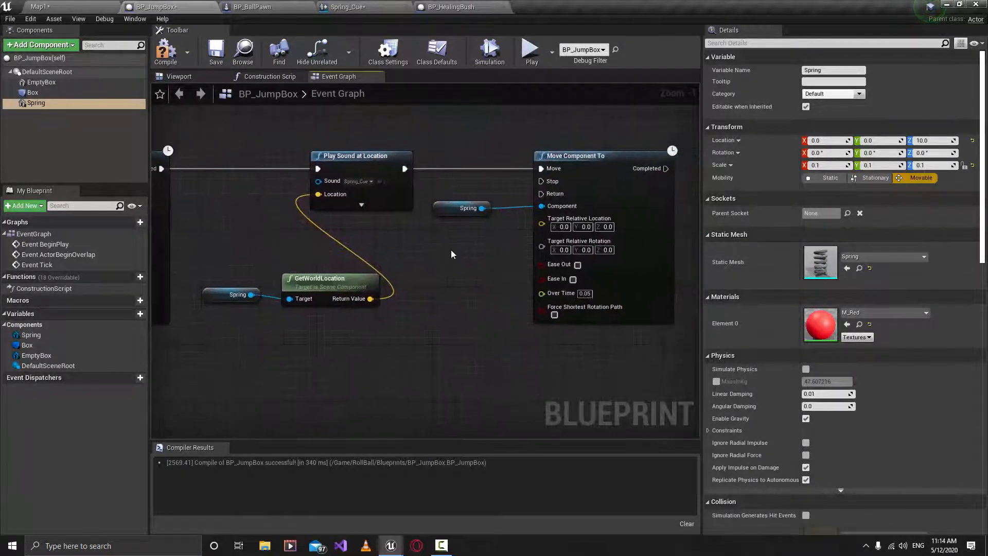
right_click_drag(453, 254, 394, 253)
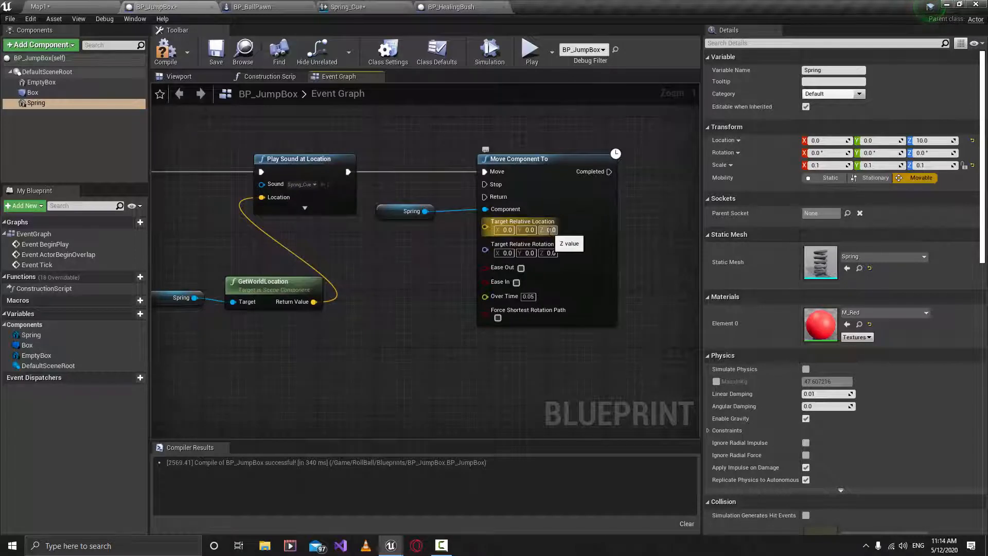
left_click(193, 75)
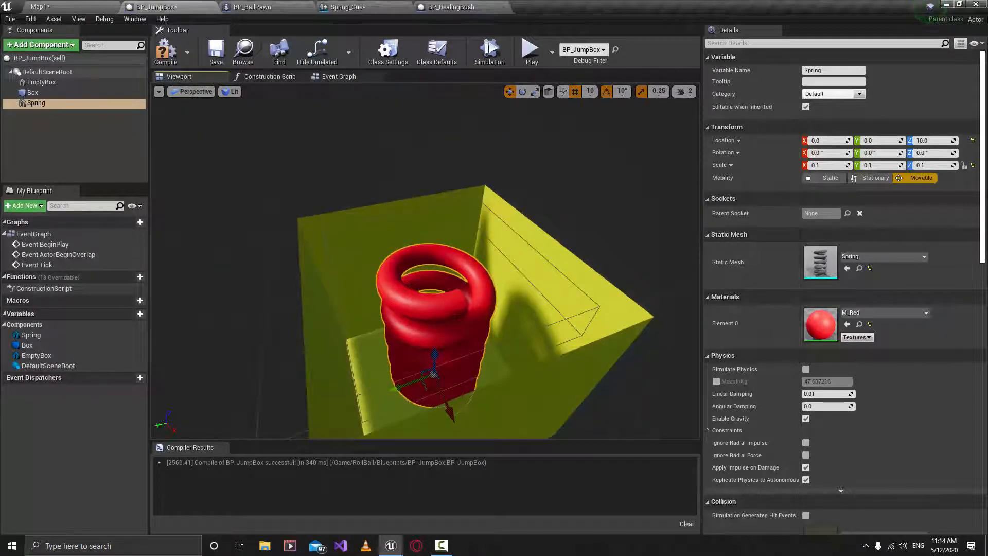
left_click(340, 78)
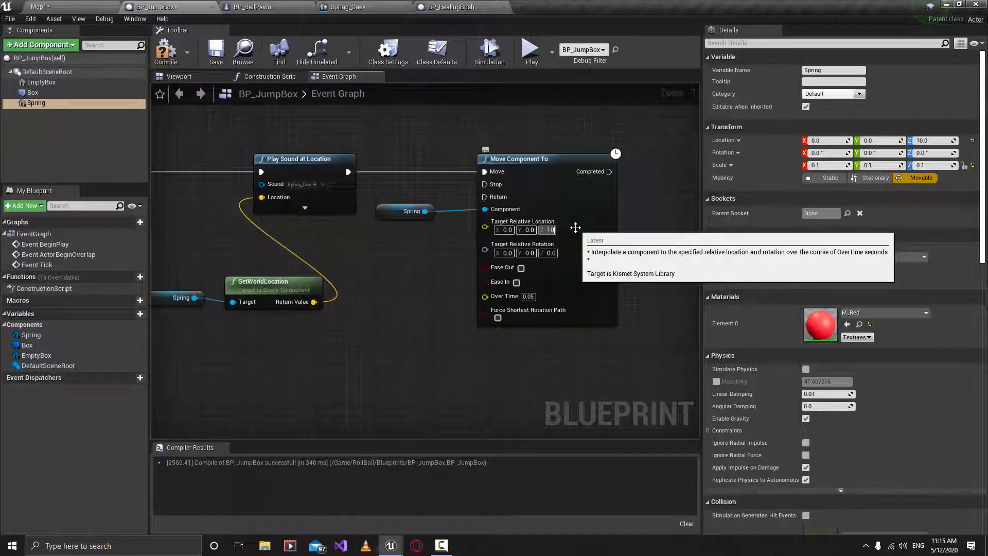
left_click(167, 53)
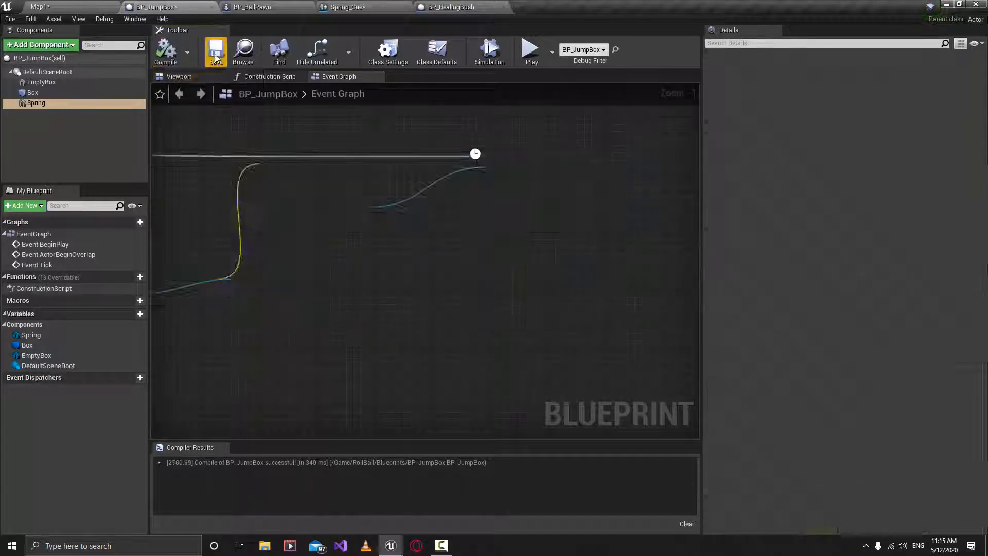
Play-test Map1 again, rolling the ball through the gate and across the snow to the lowest jump box to check the raised spring
left_click(77, 6)
left_click(452, 168)
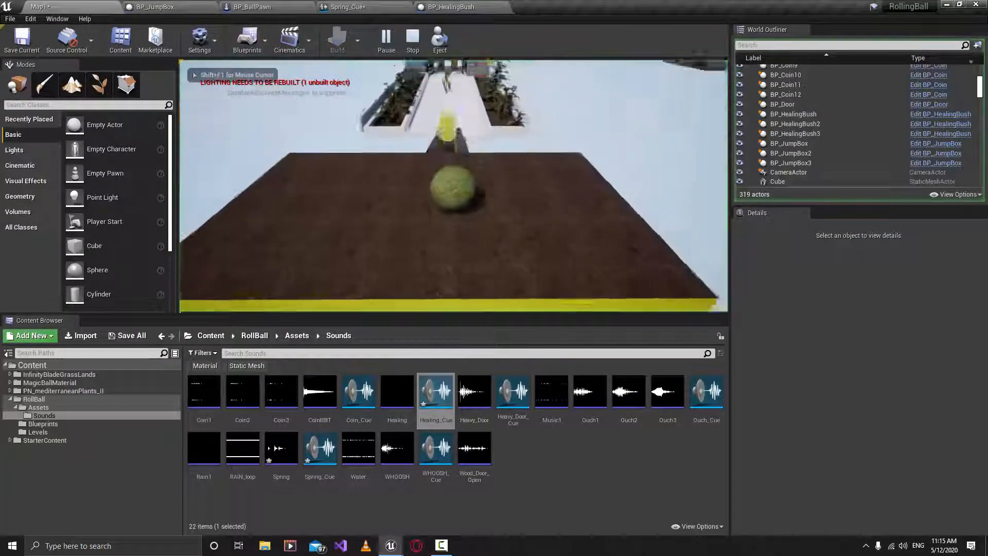
key("w")
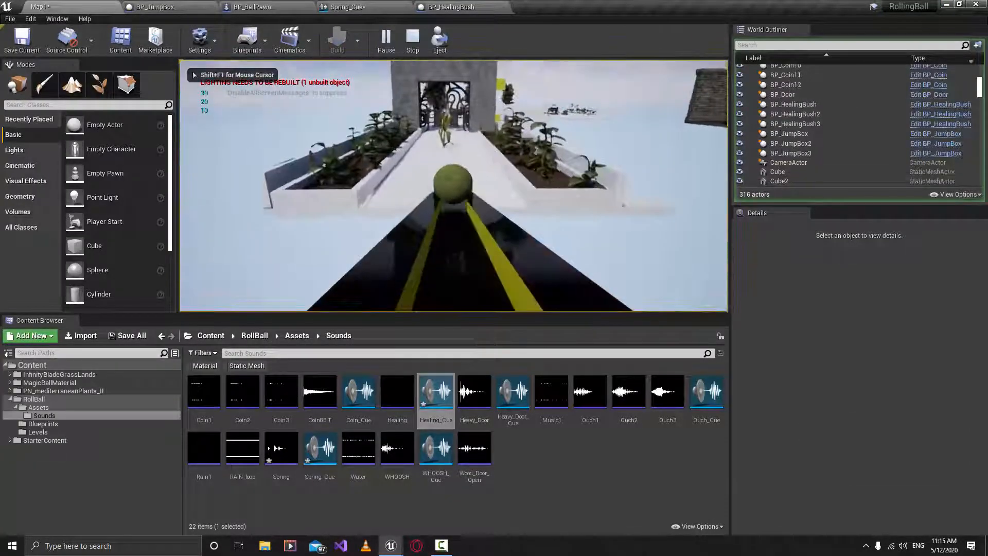
key("d")
key("w")
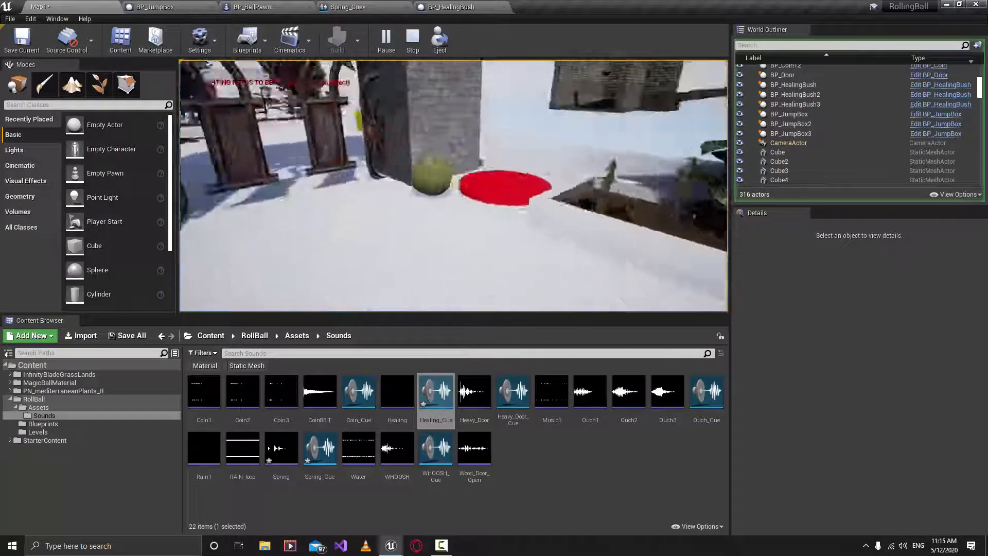
key("s")
key("w")
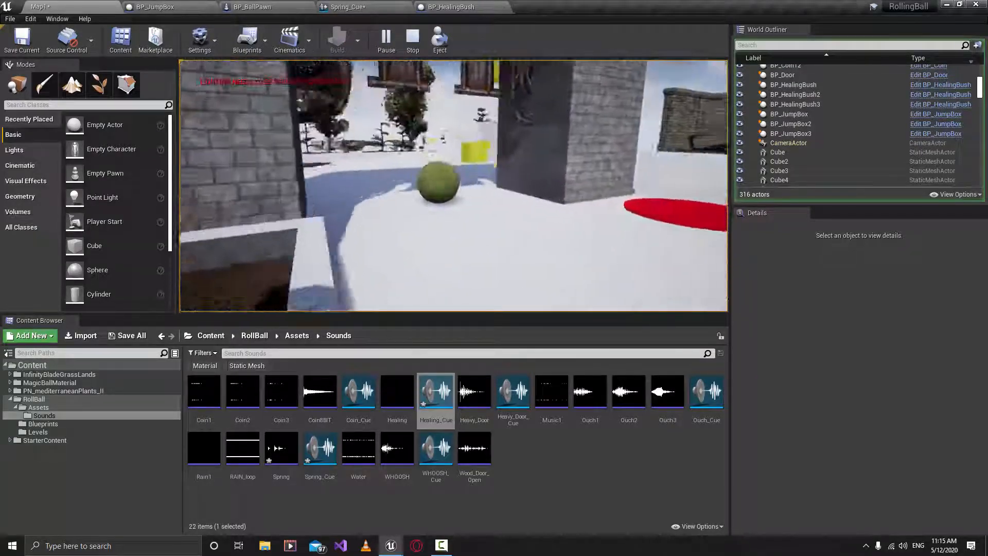
key("a")
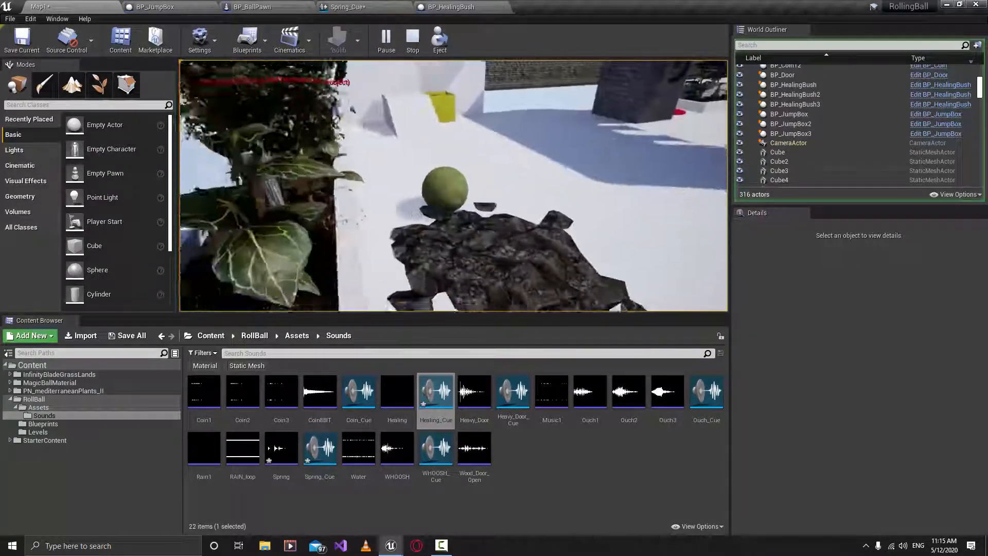
key("w")
key("w")
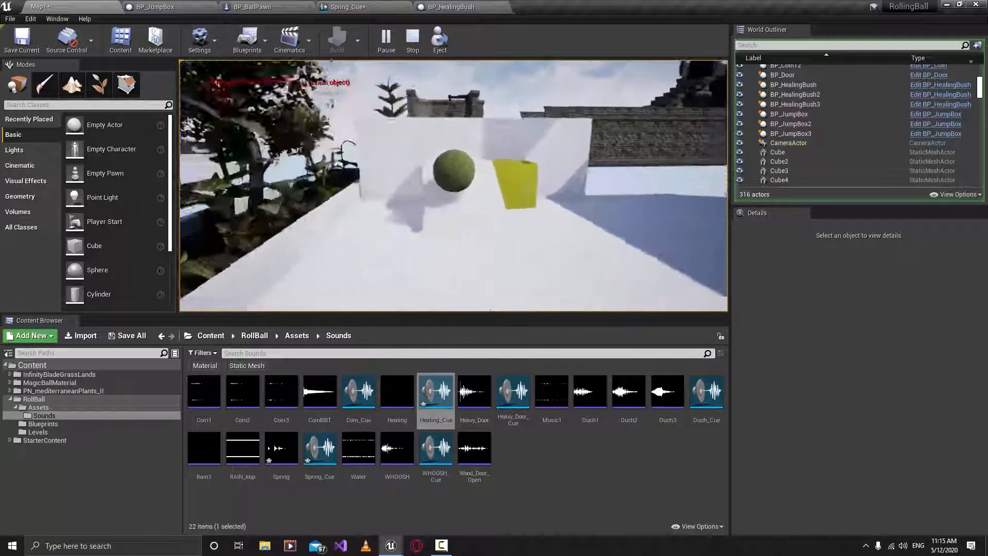